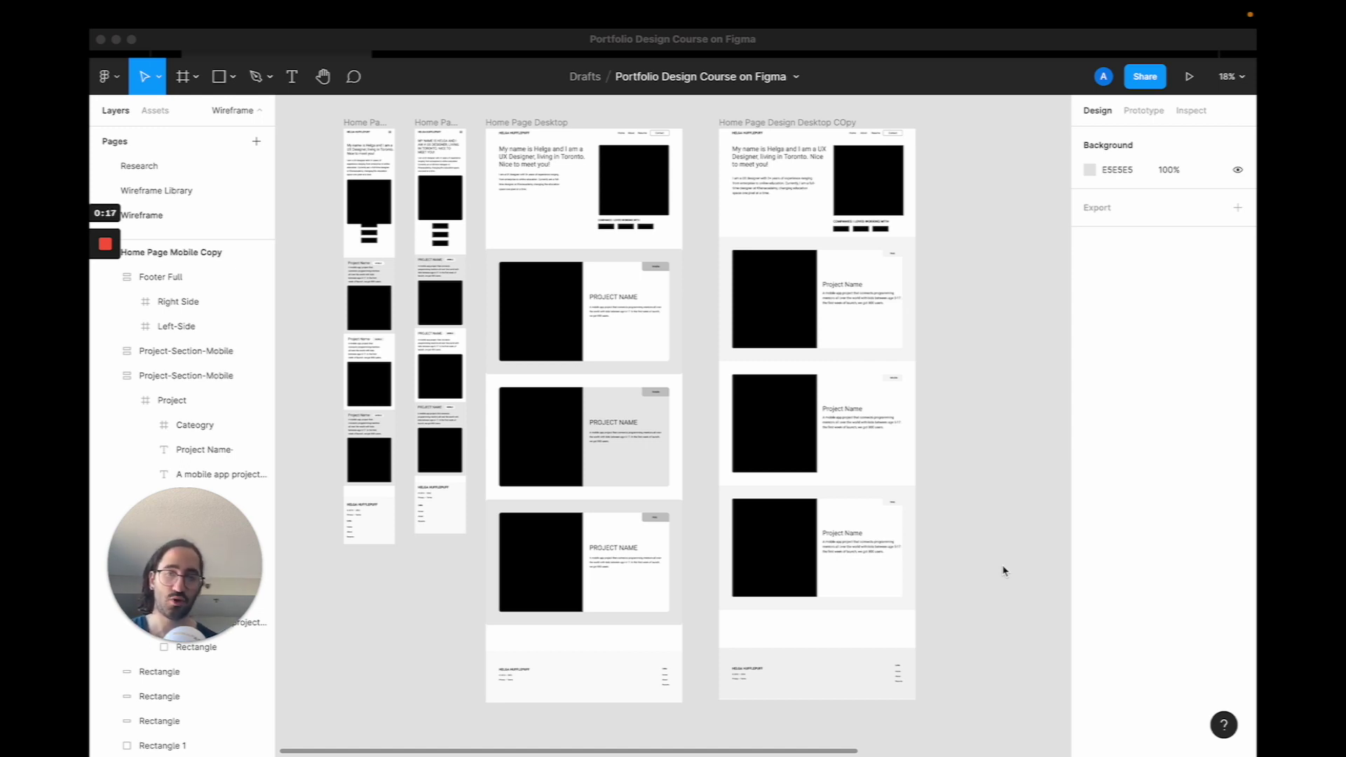
# Look over the mobile and desktop home page and about page wireframes on the canvas.
pyautogui.hscroll(10, 1003, 572)
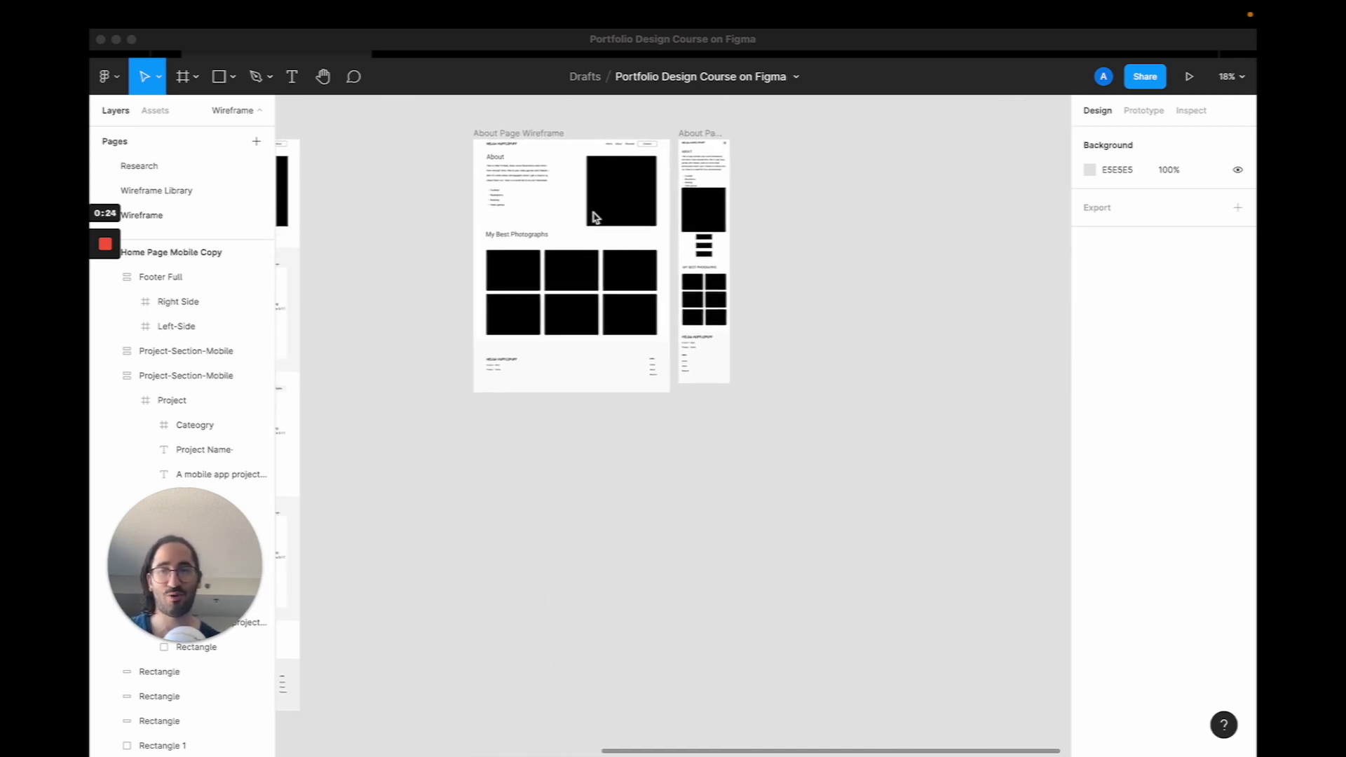
pyautogui.hscroll(-10, 594, 217)
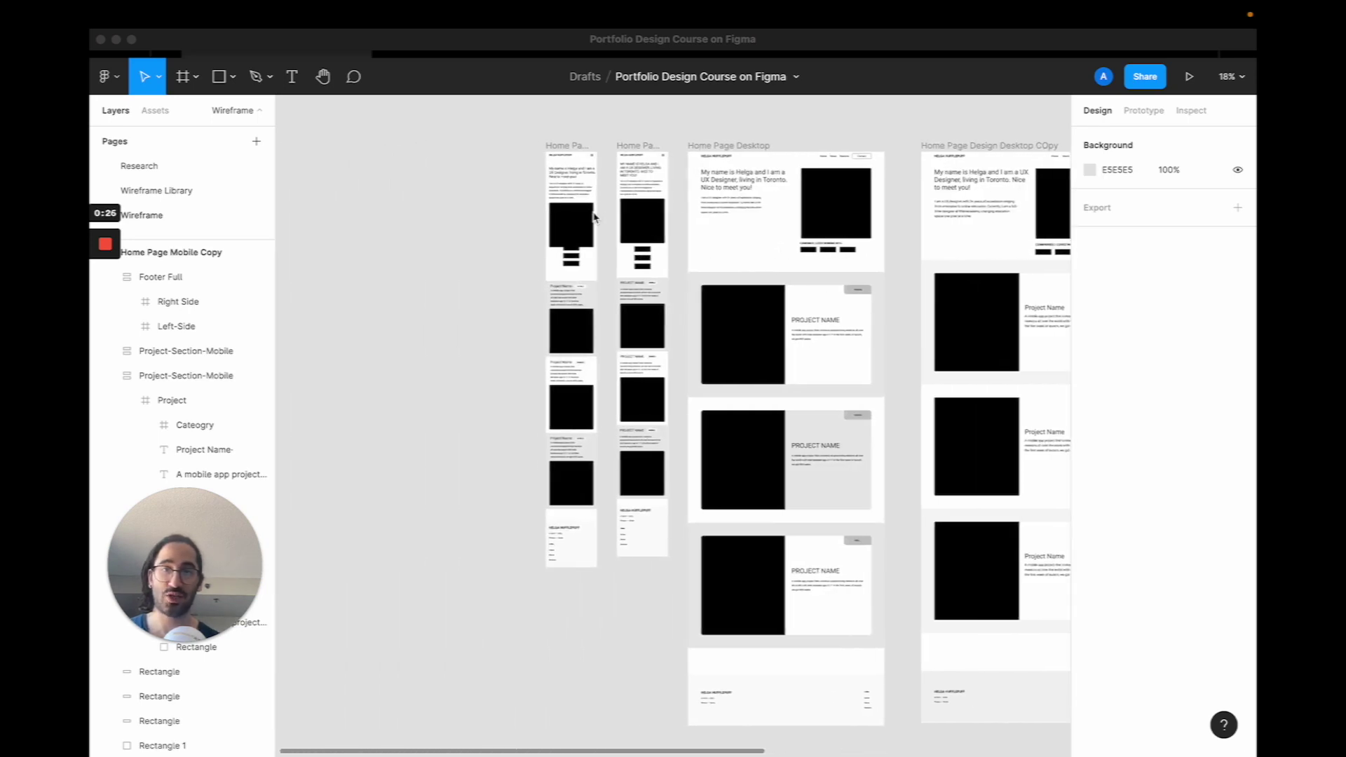
pyautogui.hscroll(10, 664, 191)
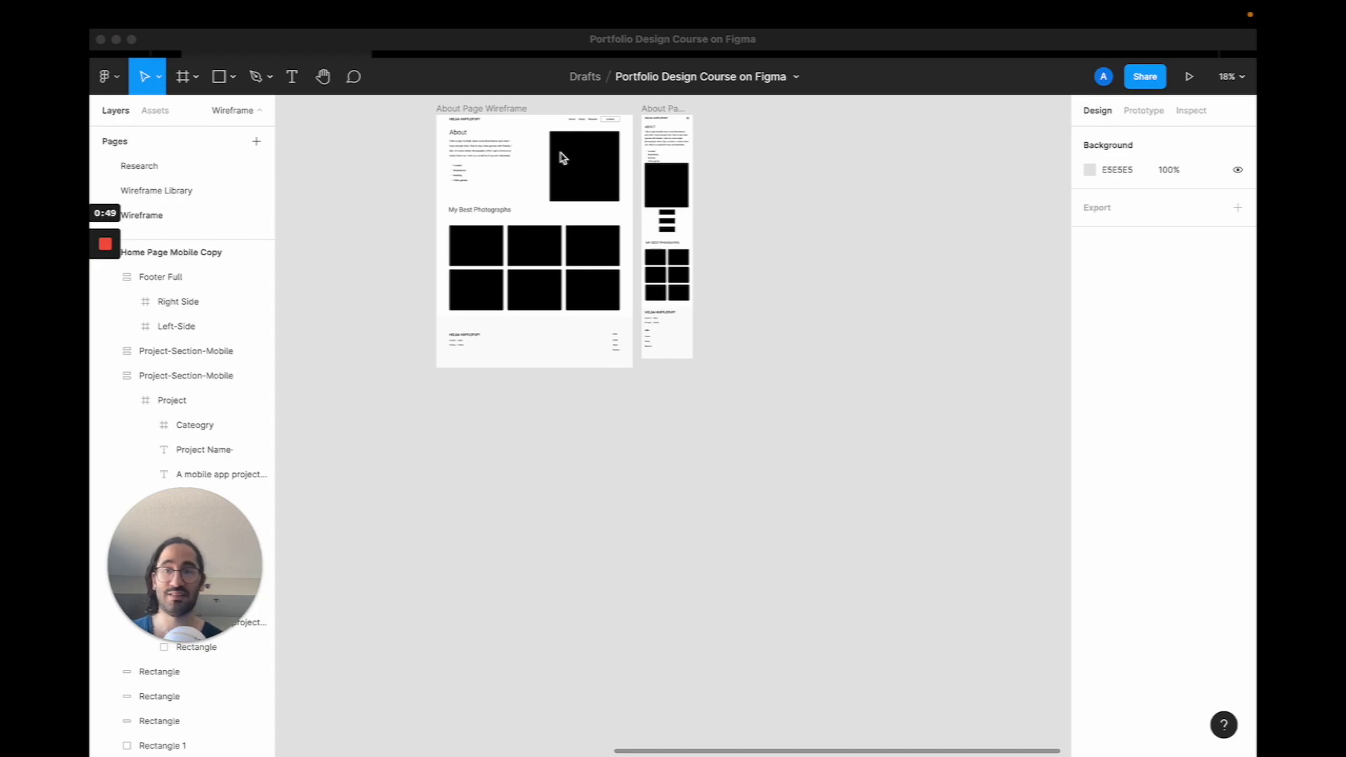
pyautogui.hscroll(-10, 563, 158)
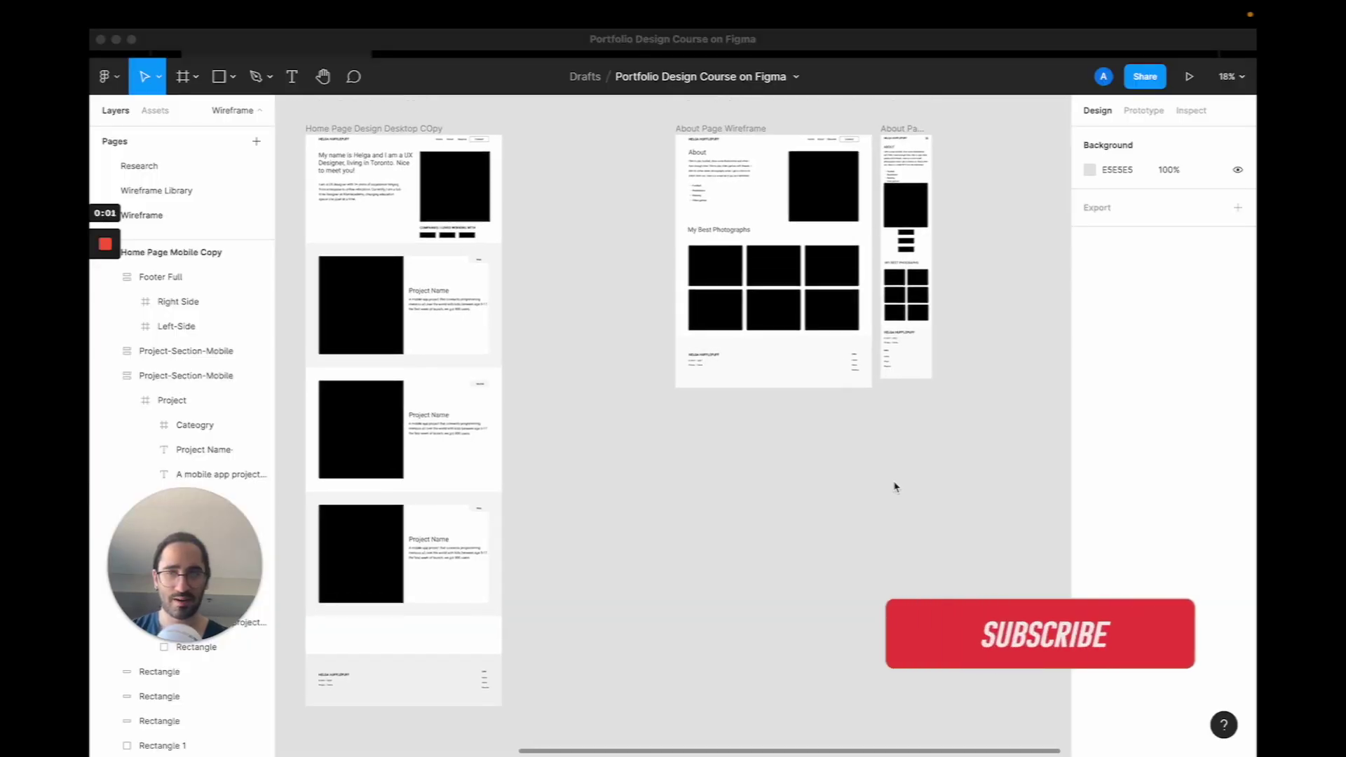
pyautogui.hscroll(-2, 894, 486)
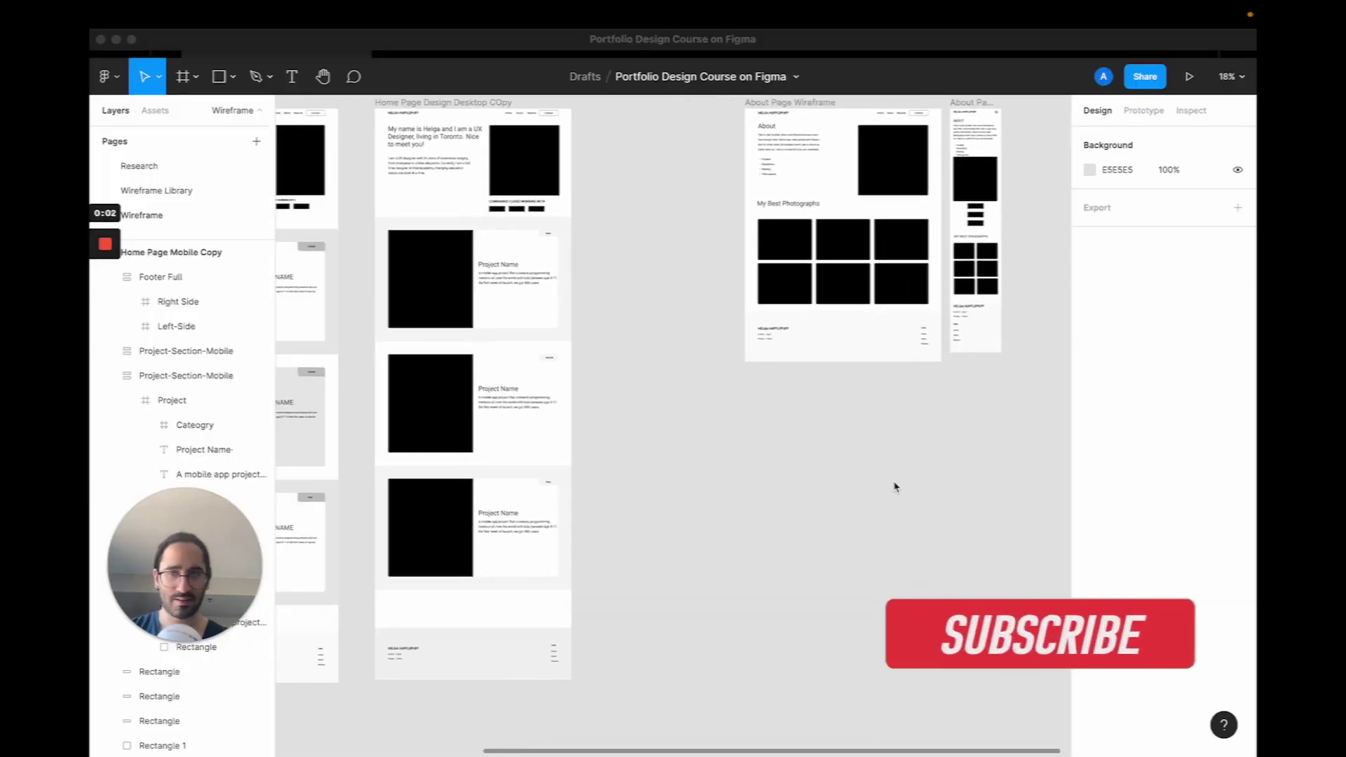
pyautogui.hscroll(-15, 894, 486)
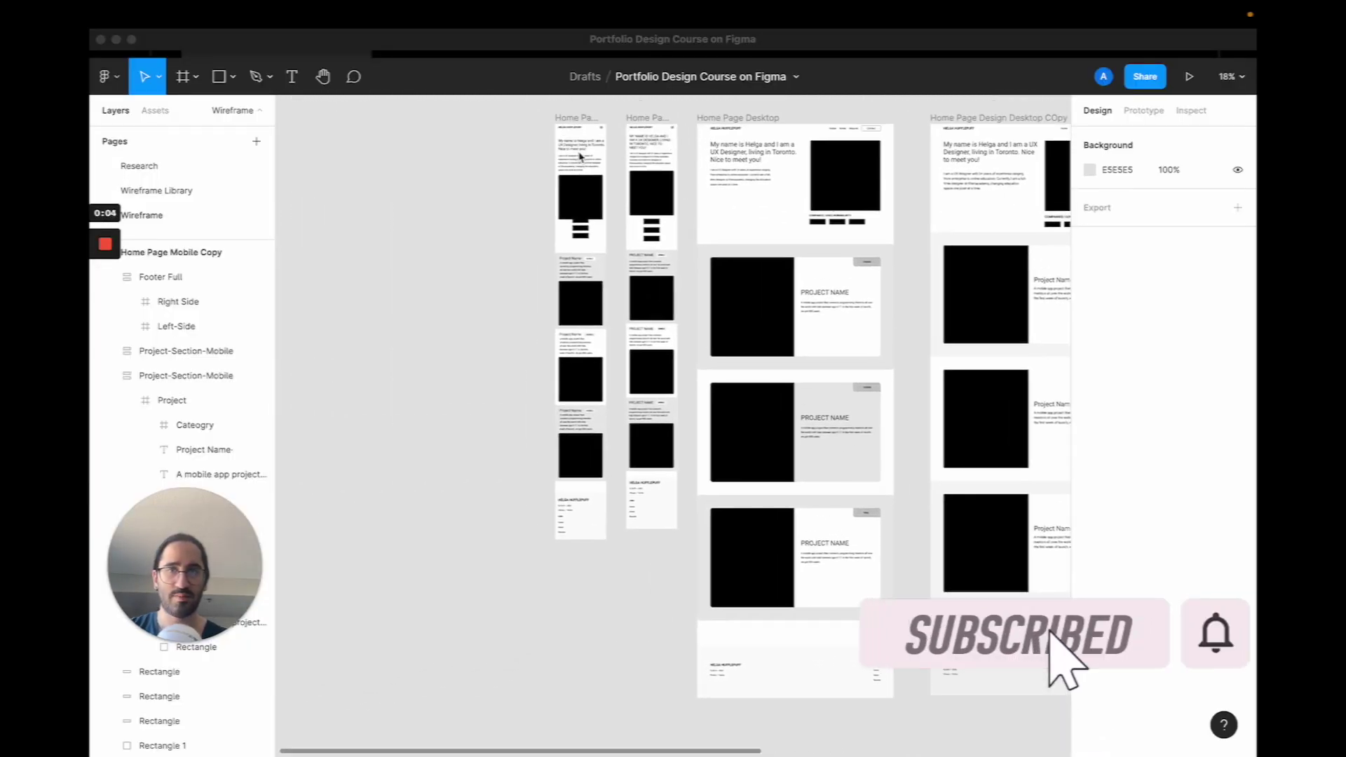
pyautogui.scroll(-3, 455, 219)
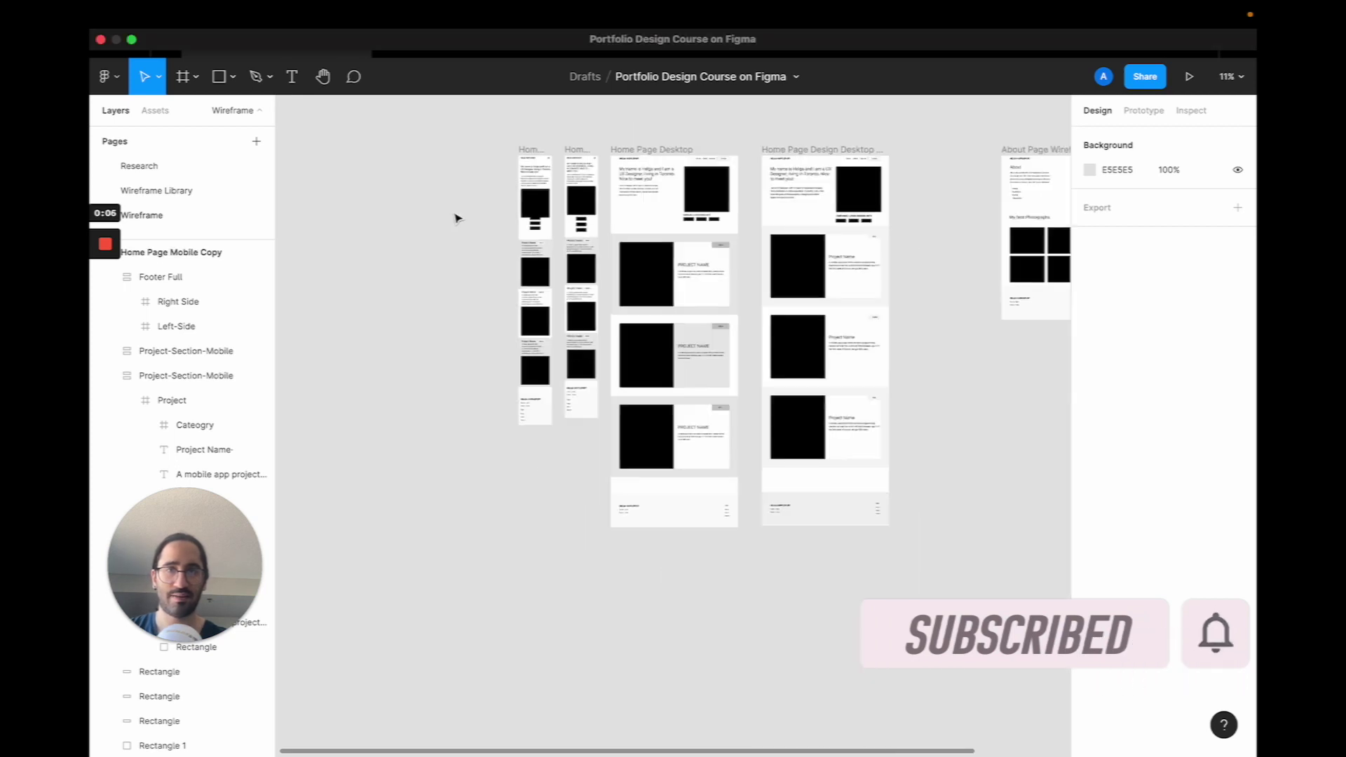
pyautogui.scroll(5, 673, 256)
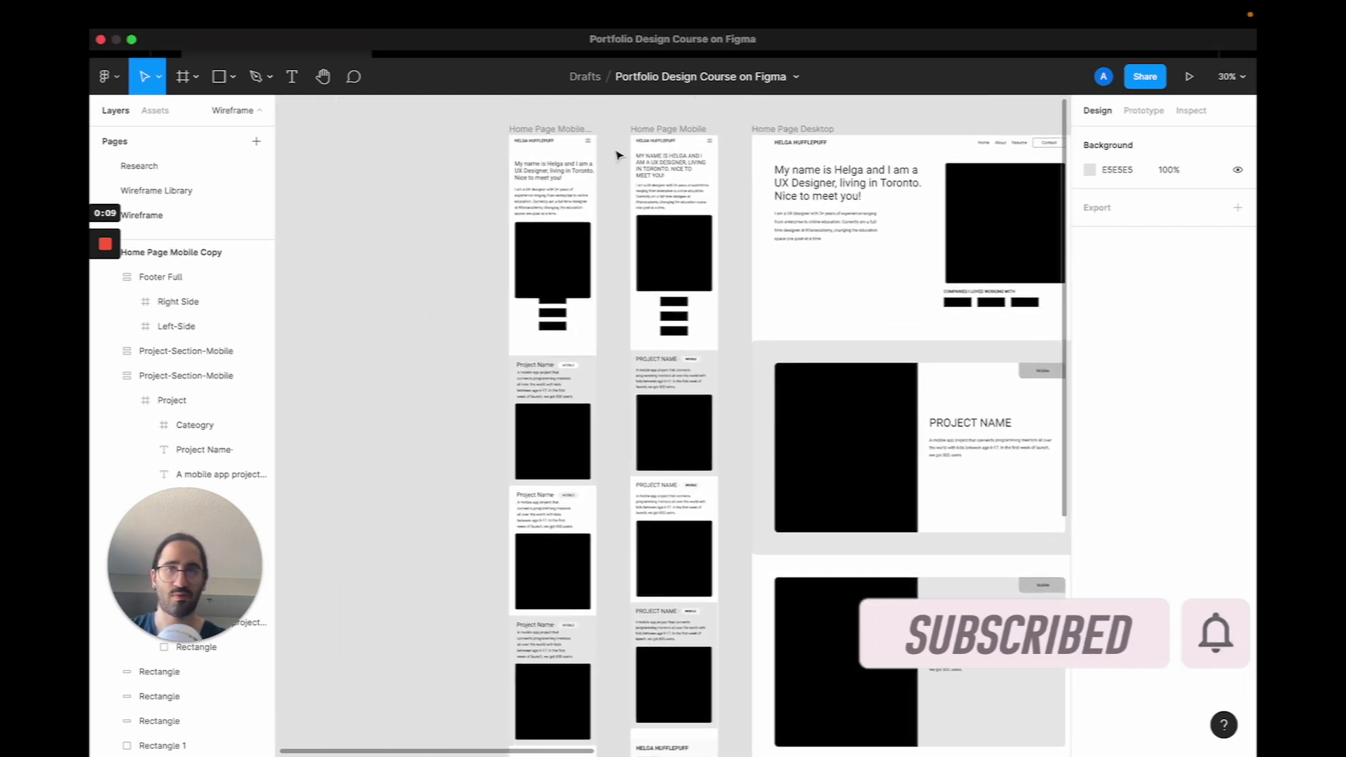
# Move the Home Page Mobile and Home Page Design Desktop Copy frames together far above the row of wireframes, to about Y -6087.
pyautogui.click(666, 129)
pyautogui.scroll(-2, 668, 133)
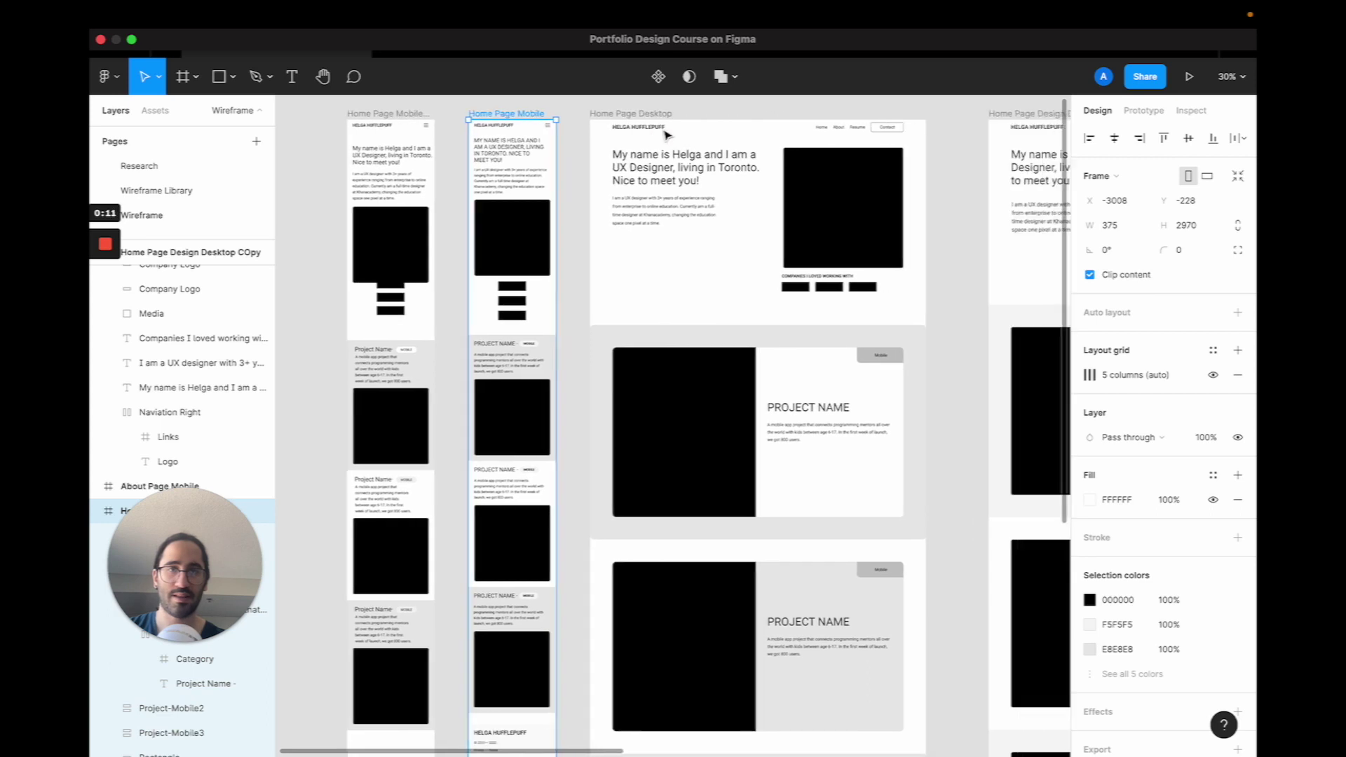
pyautogui.scroll(-2, 667, 136)
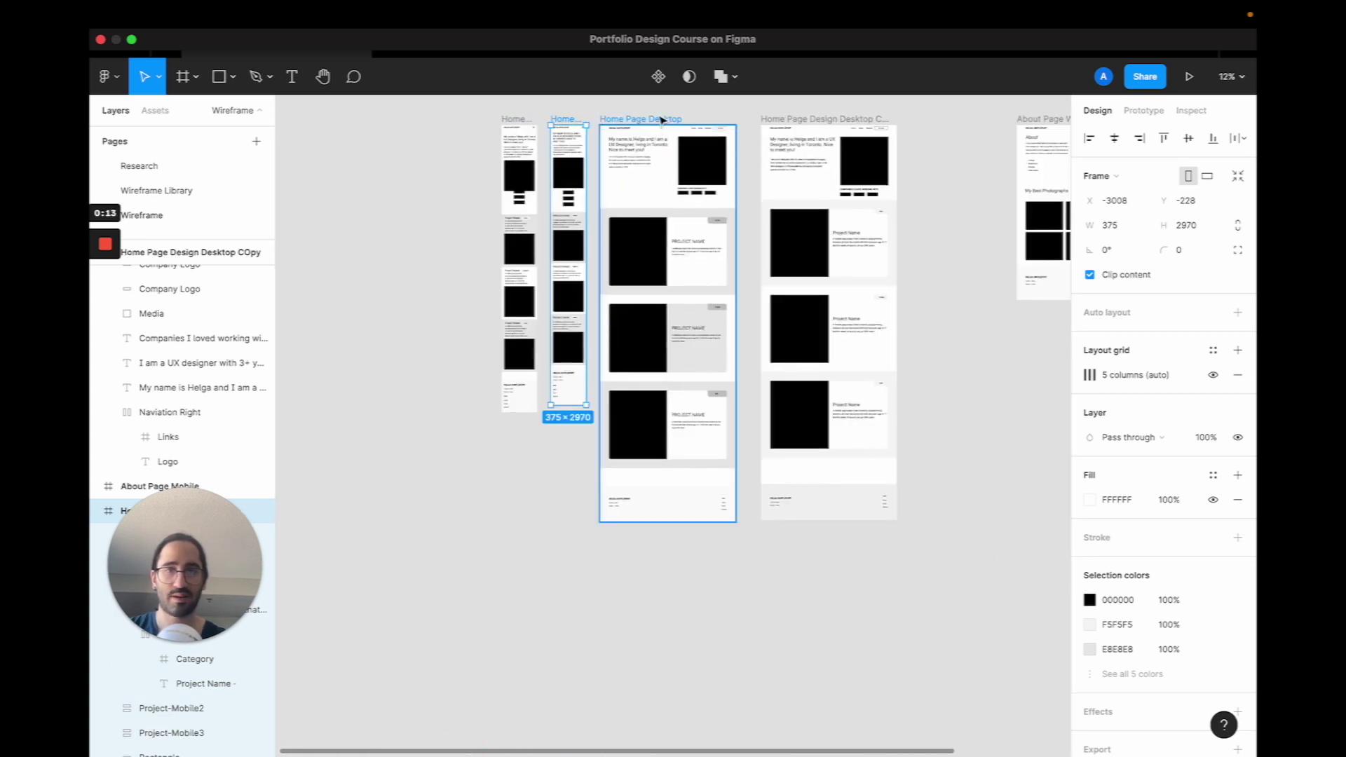
pyautogui.keyDown('shift'); pyautogui.click(787, 213); pyautogui.keyUp('shift')
pyautogui.moveTo(781, 231); pyautogui.dragTo(500, 92)
pyautogui.scroll(5, 580, 384)
pyautogui.scroll(-4, 581, 381)
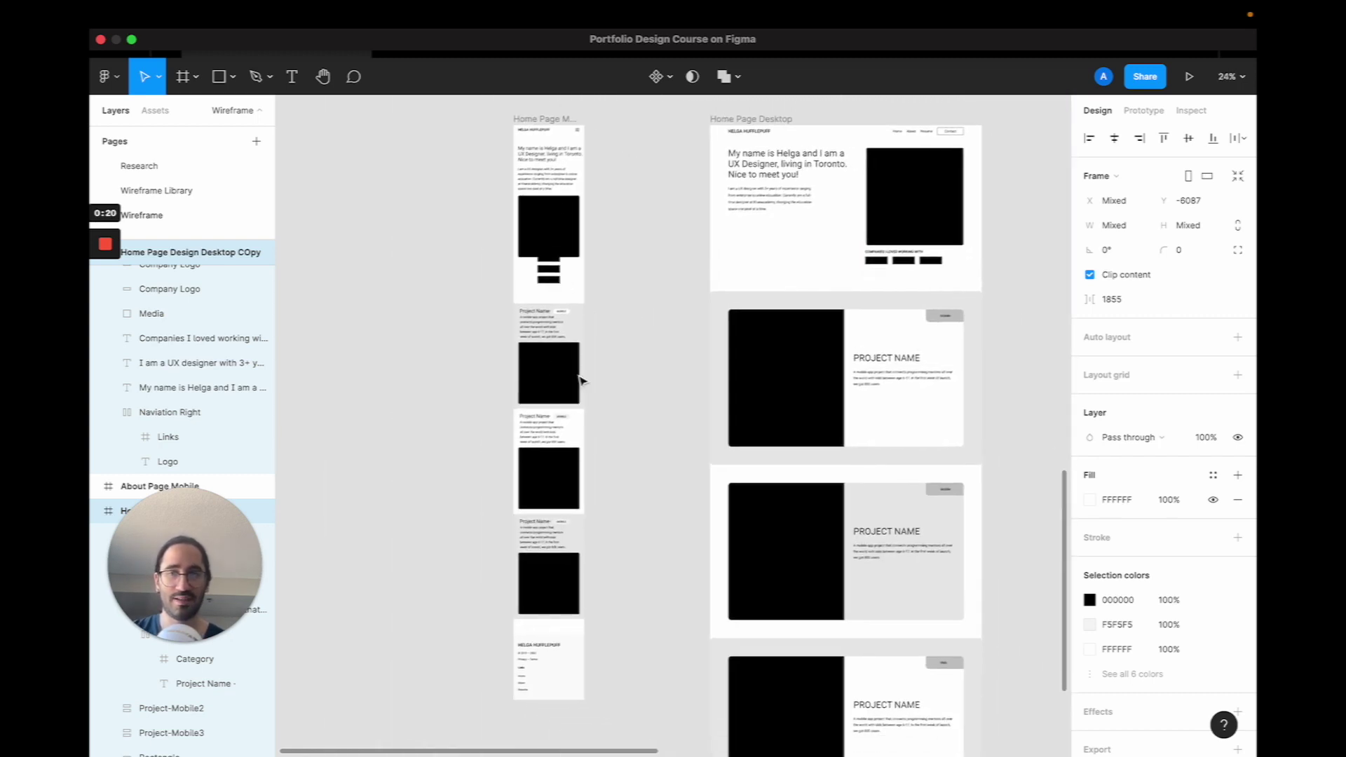
# Review the remaining home page and about page wireframes for elements repeated across the pages.
pyautogui.hscroll(10, 581, 381)
pyautogui.scroll(-3, 585, 380)
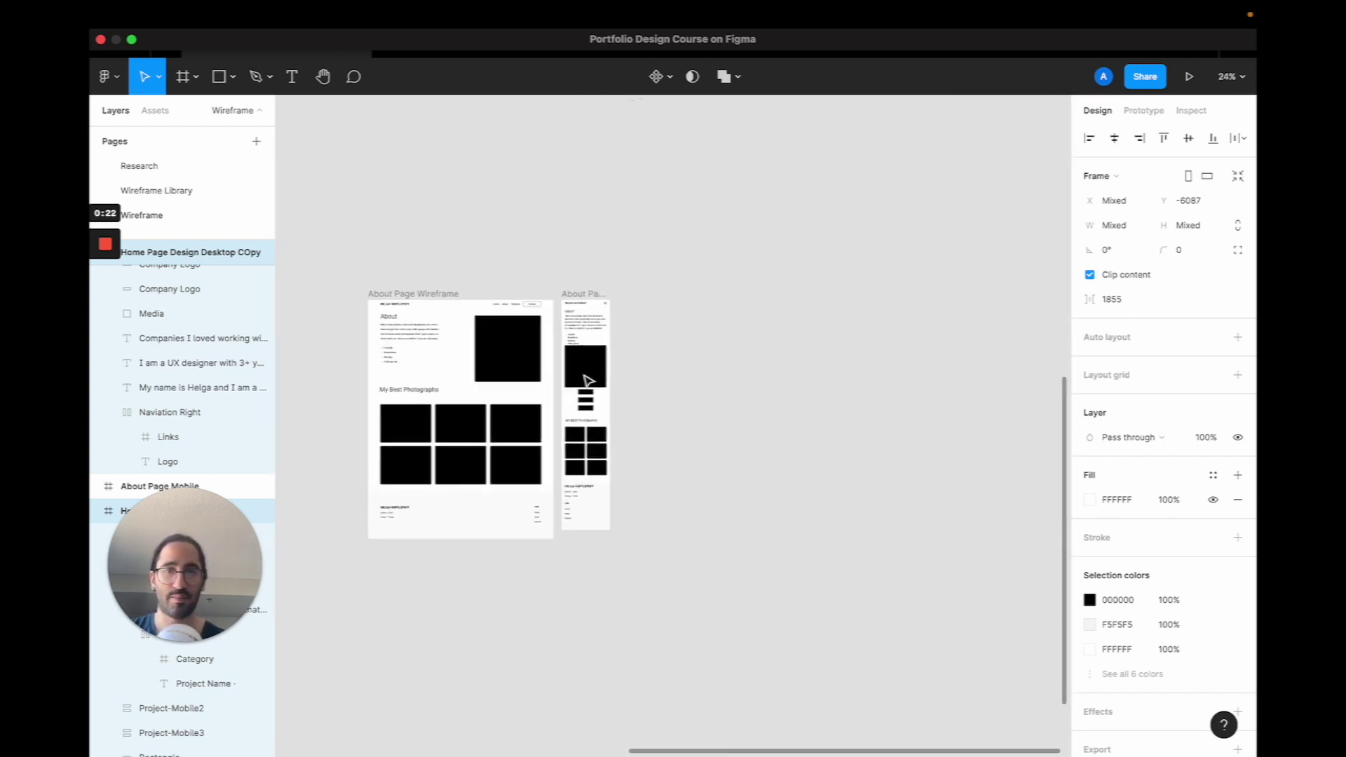
pyautogui.hscroll(10, 586, 379)
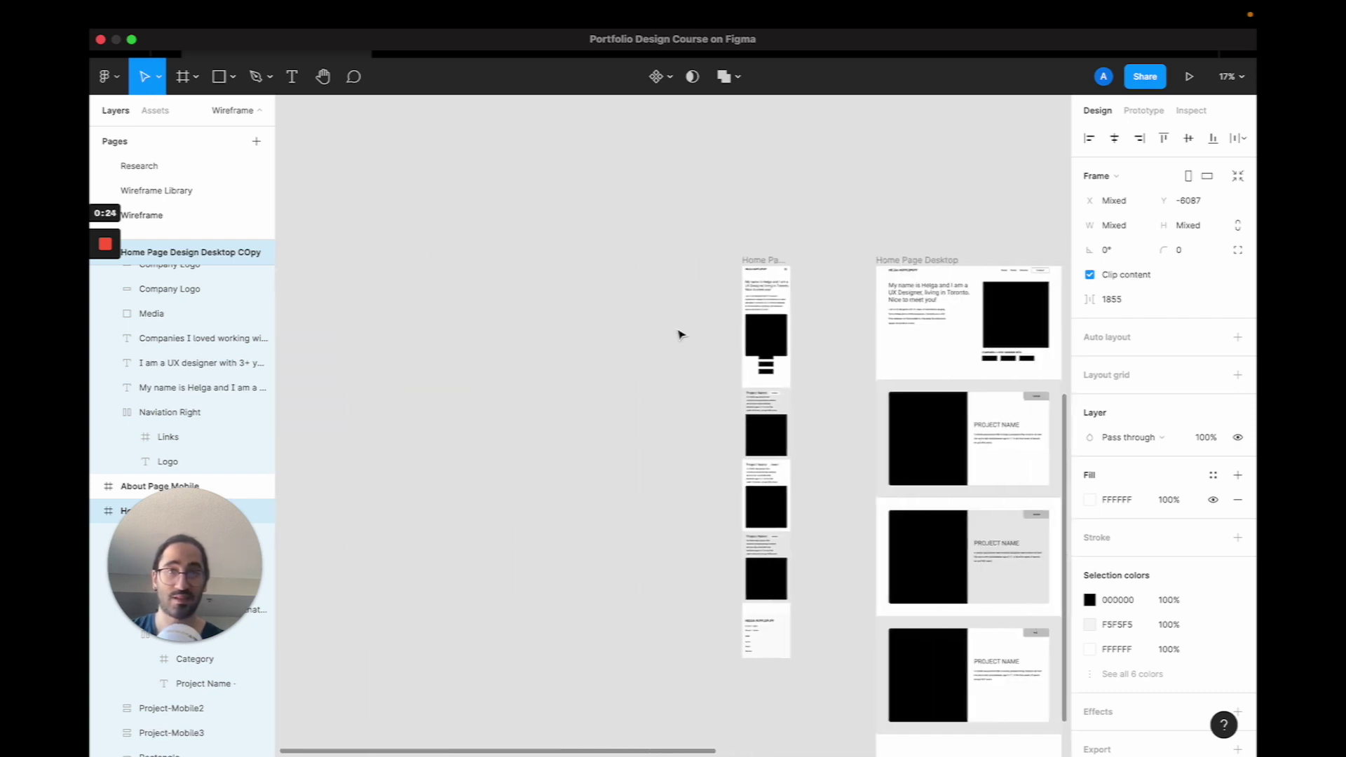
pyautogui.scroll(6, 679, 334)
pyautogui.scroll(-5, 679, 334)
pyautogui.scroll(-4, 679, 335)
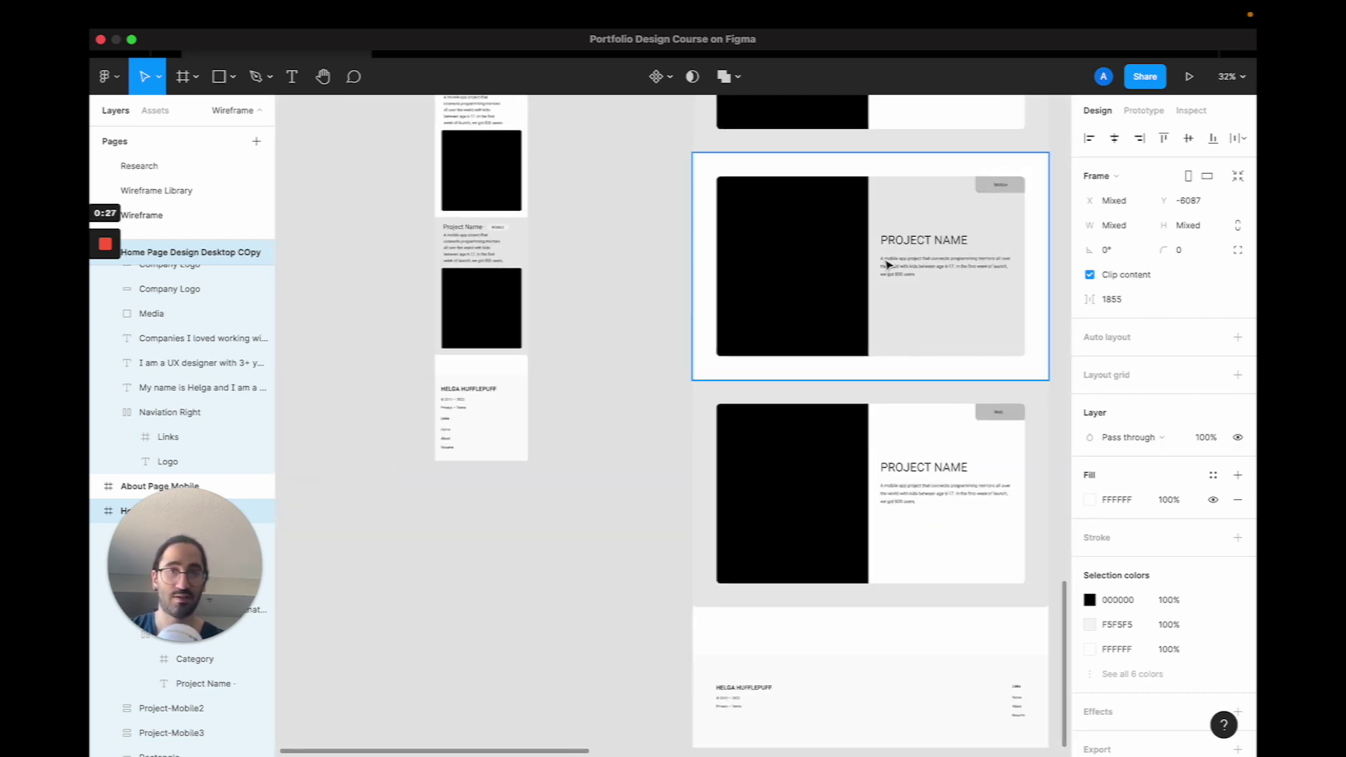
pyautogui.scroll(-4, 799, 247)
pyautogui.scroll(-3, 799, 247)
pyautogui.hscroll(5, 798, 249)
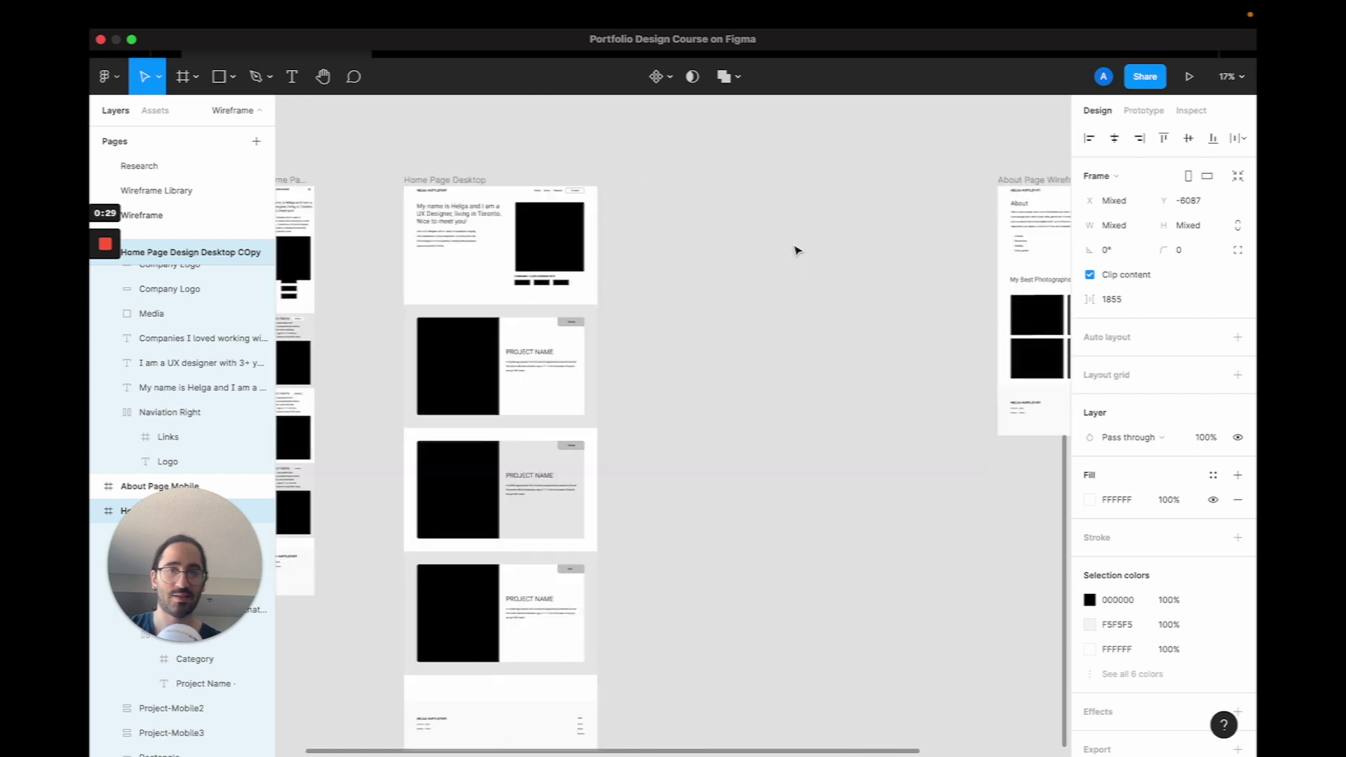
pyautogui.scroll(-3, 797, 250)
pyautogui.hscroll(-8, 797, 251)
pyautogui.scroll(1, 797, 250)
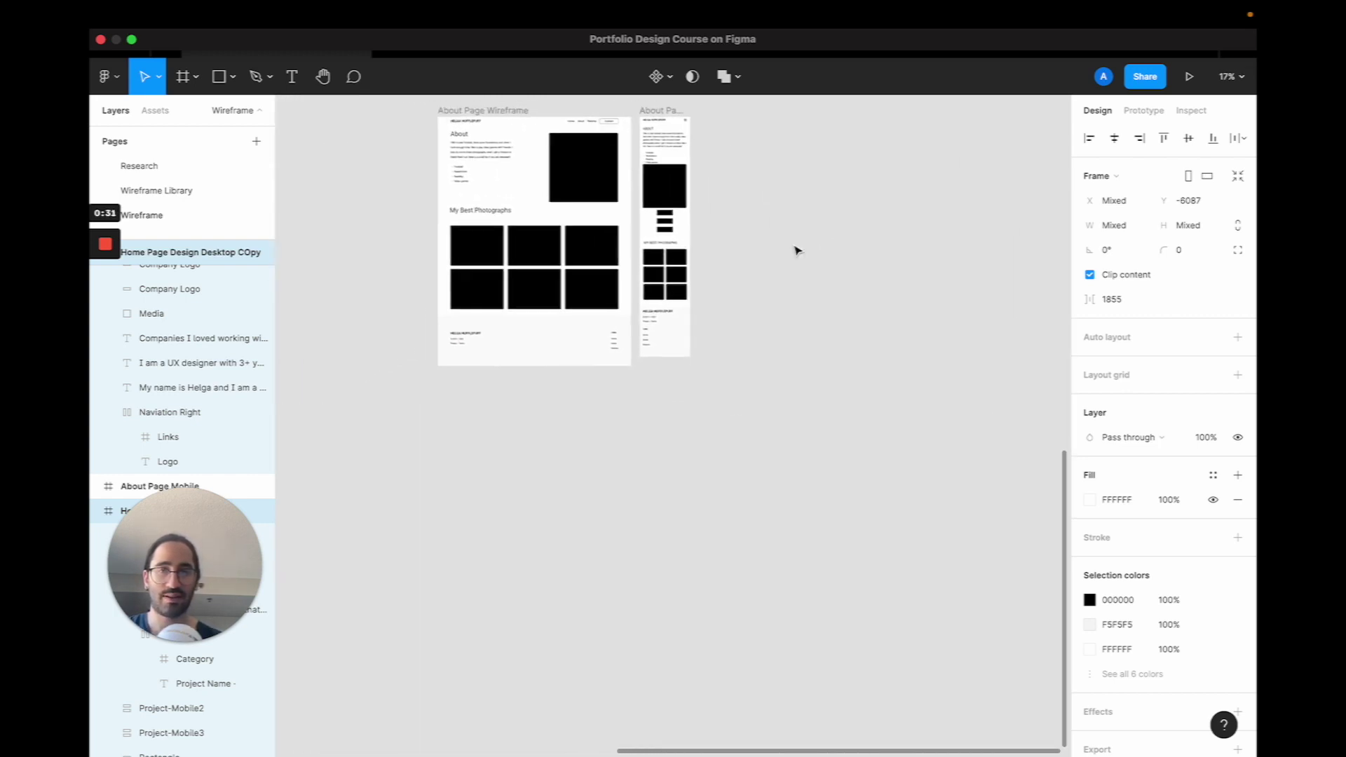
pyautogui.hscroll(2, 797, 250)
pyautogui.scroll(1, 797, 250)
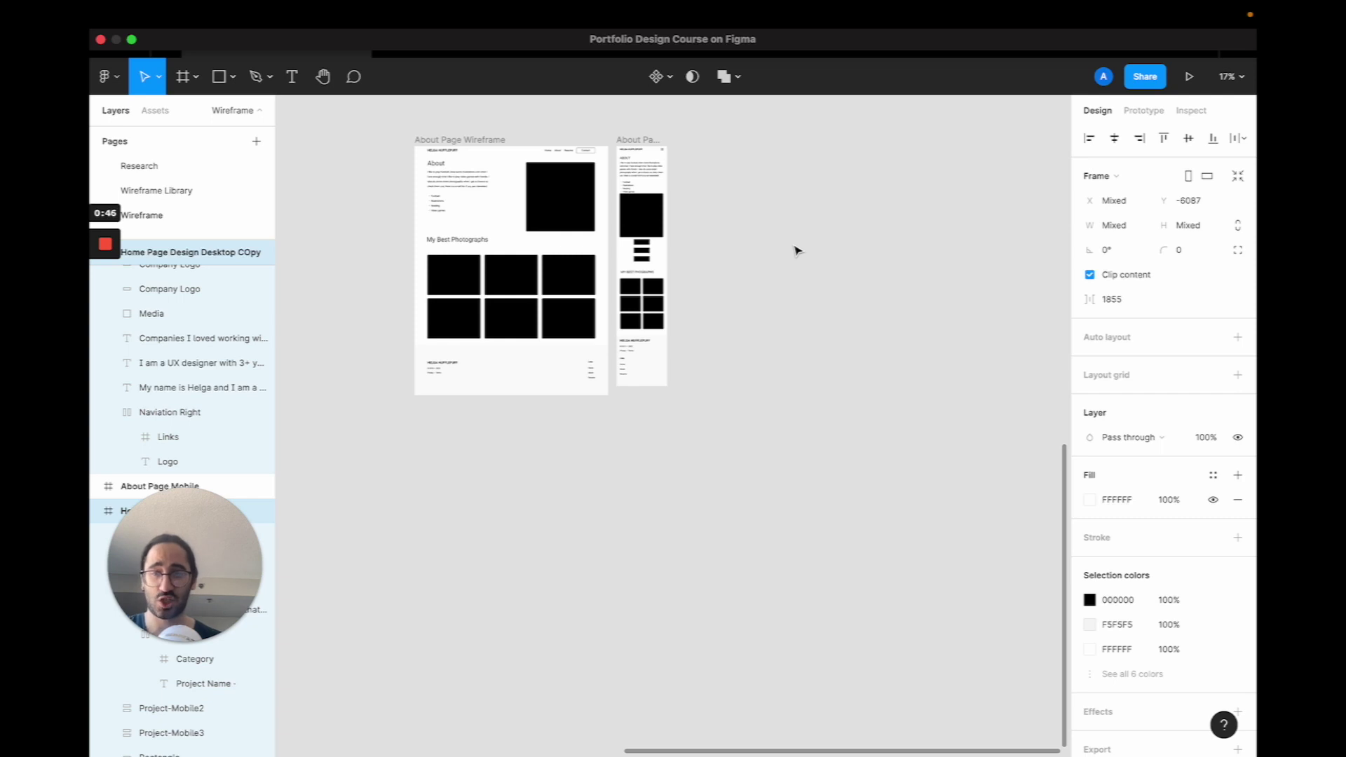
# Draw a frame about 591 px high in the empty space beside the about page wireframes and set its width to 1440.
pyautogui.press('f')
pyautogui.moveTo(759, 138); pyautogui.dragTo(937, 219)
pyautogui.click(1115, 225)
pyautogui.write('1440')
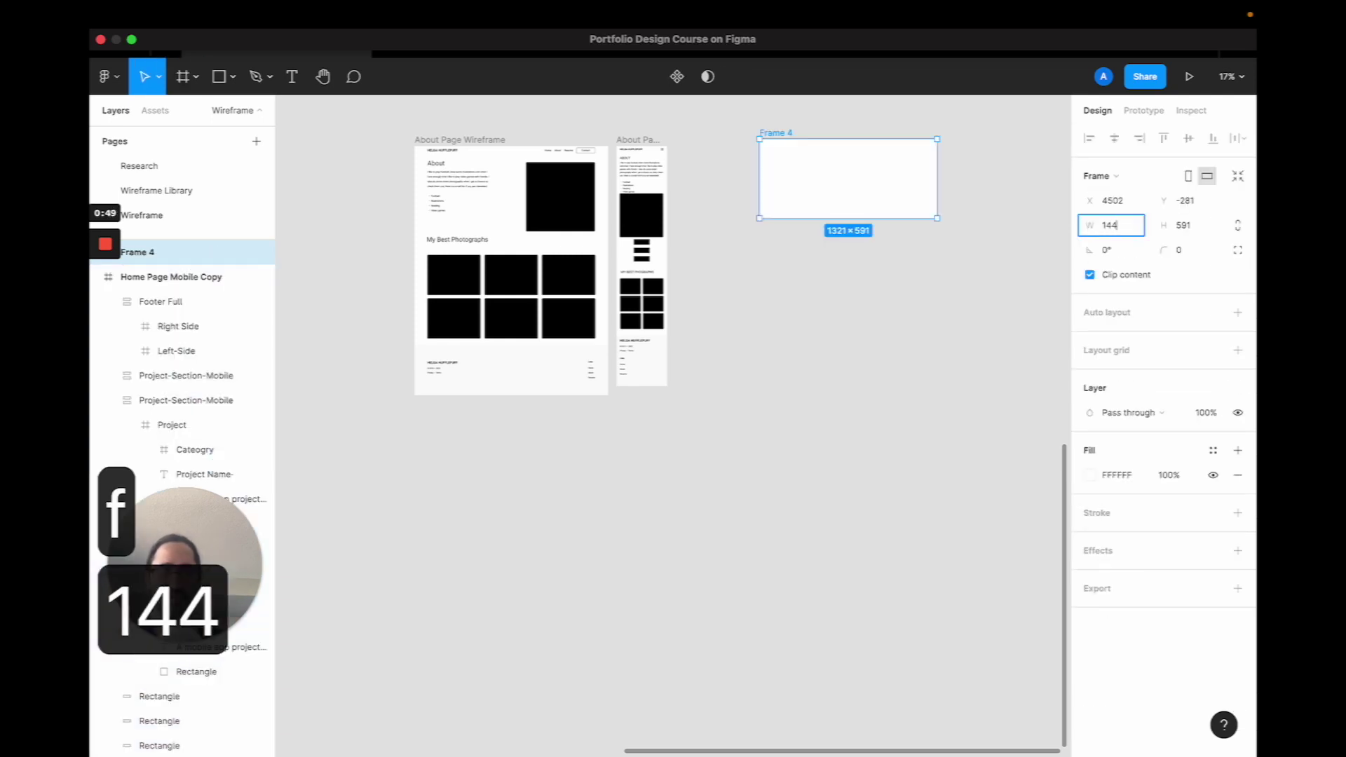
pyautogui.press('Return')
# Rename the new 1440 px wide frame as Navigation.
pyautogui.scroll(3, 790, 166)
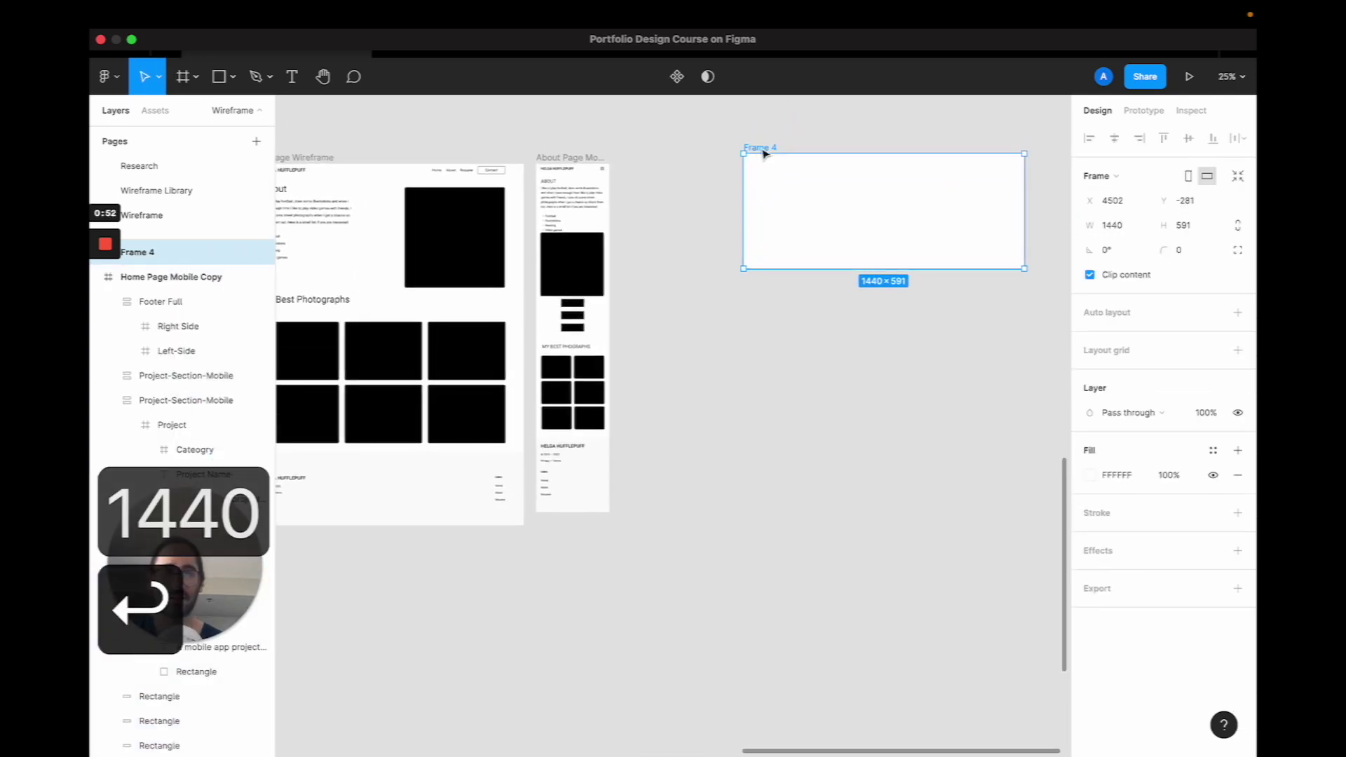
pyautogui.write('Navigation ')
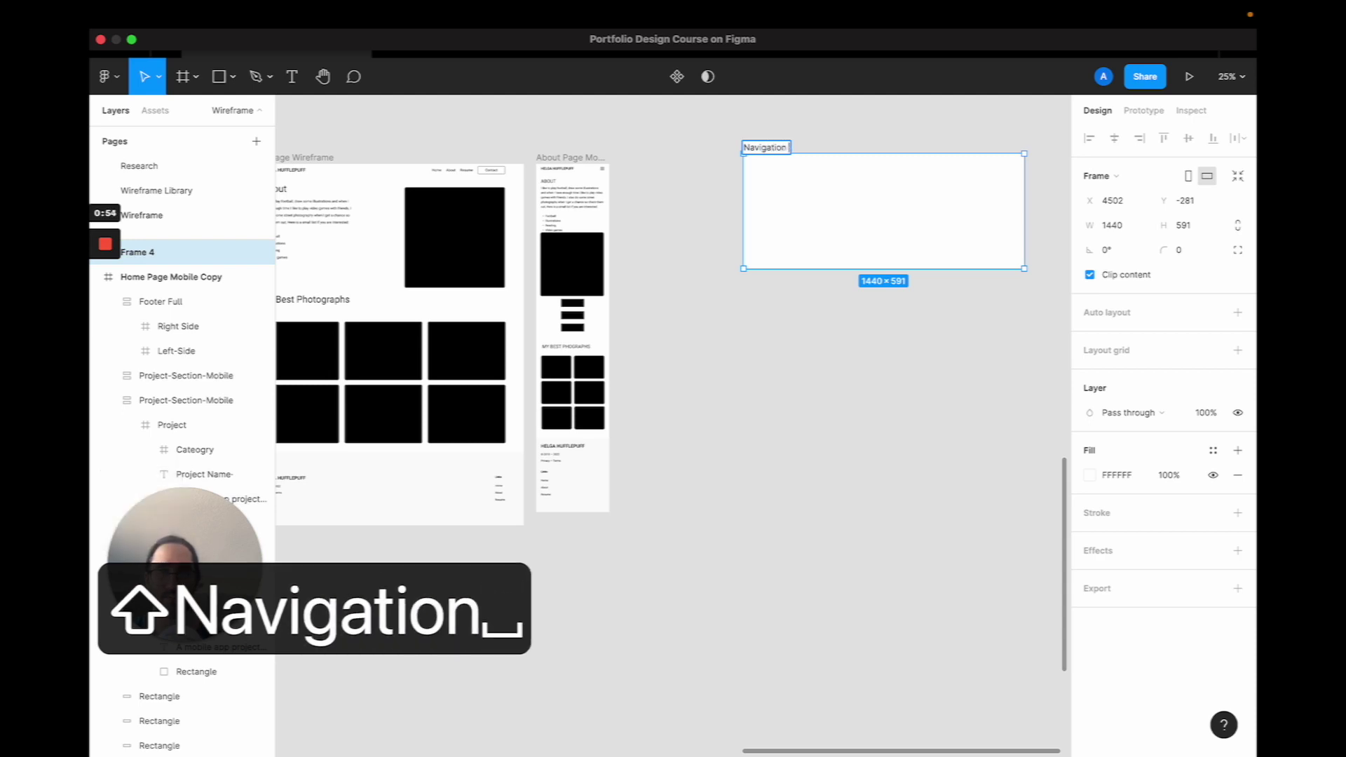
pyautogui.write('Ele')
pyautogui.press('BackSpace')
pyautogui.press('BackSpace')
pyautogui.press('BackSpace')
pyautogui.press('BackSpace')
pyautogui.press('Return')
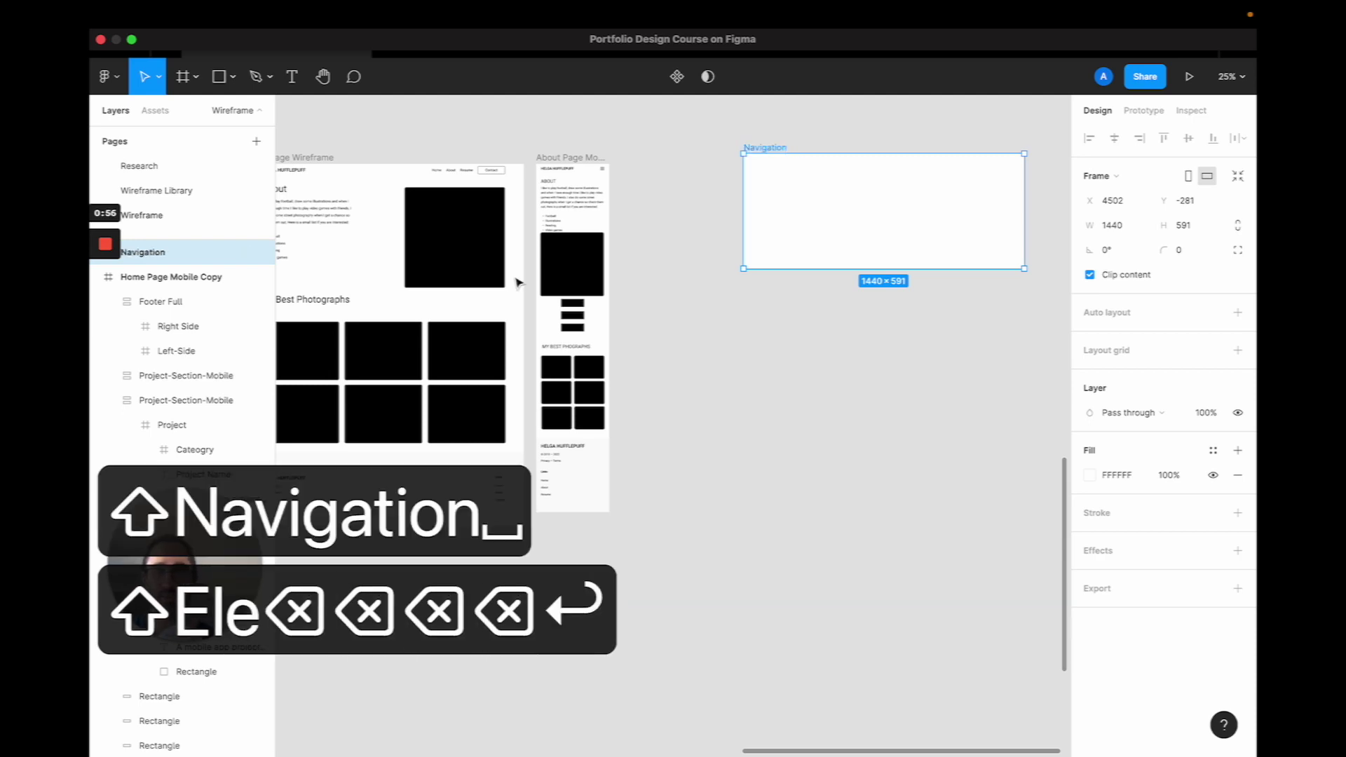
# Copy the navigation bar from the Home Page Desktop frame into the Navigation frame and shift it down slightly.
pyautogui.hscroll(-10, 516, 281)
pyautogui.scroll(-3, 517, 280)
pyautogui.hscroll(-3, 516, 280)
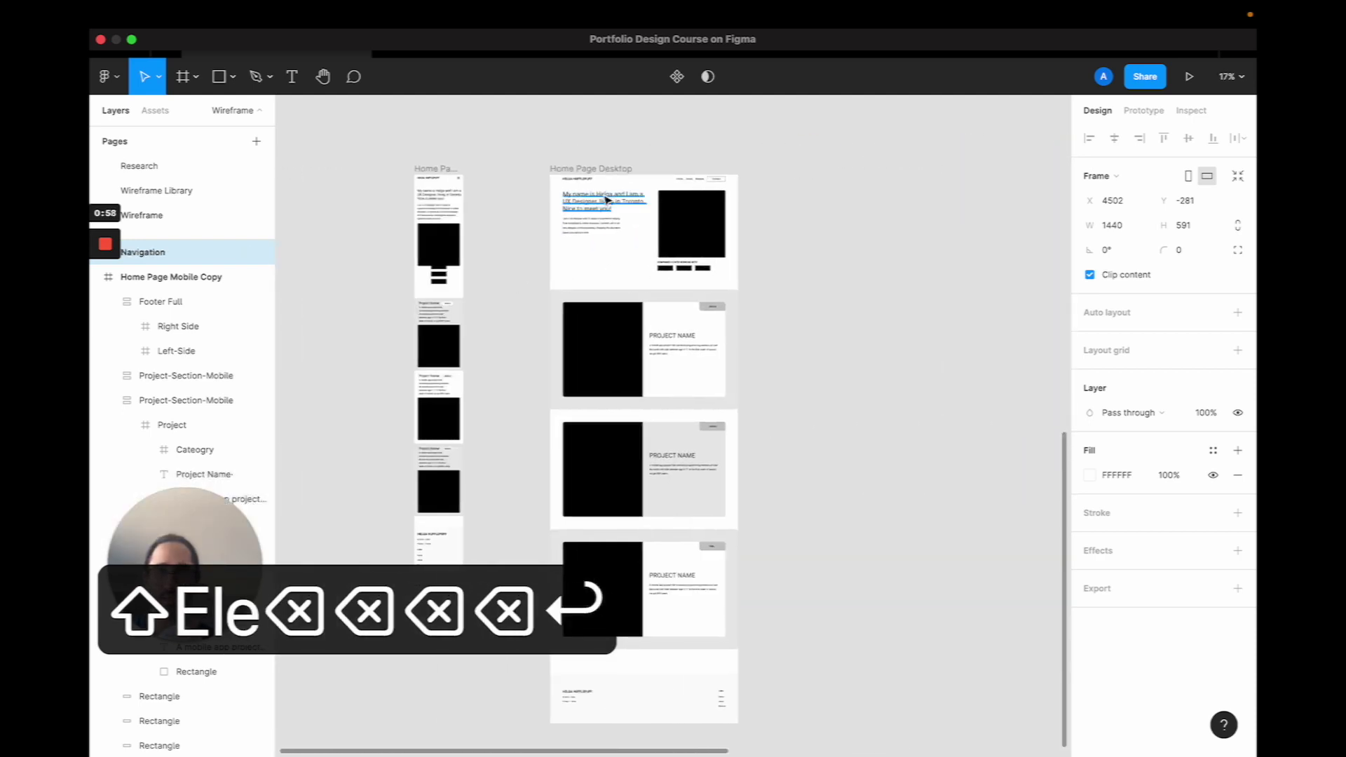
pyautogui.click(614, 181)
pyautogui.press('super+c')
pyautogui.hscroll(10, 612, 186)
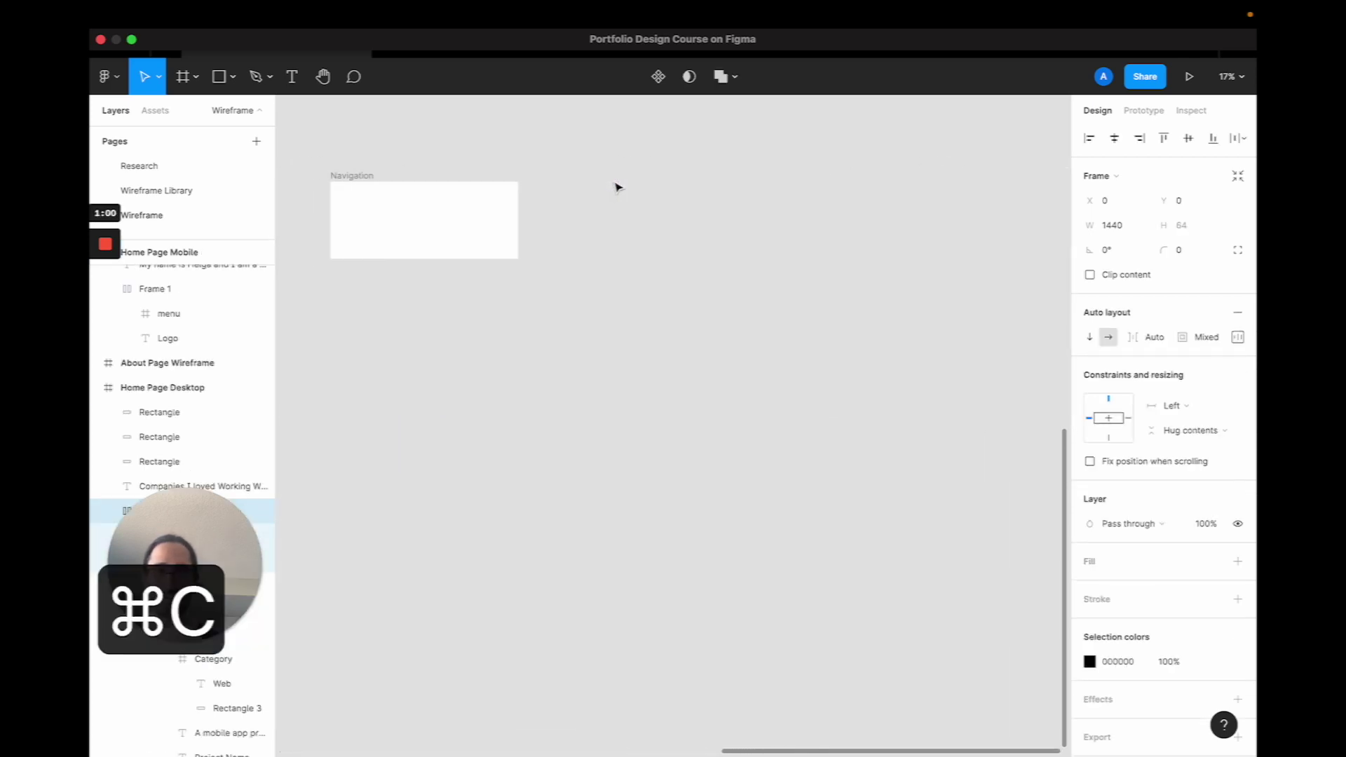
pyautogui.scroll(5, 477, 199)
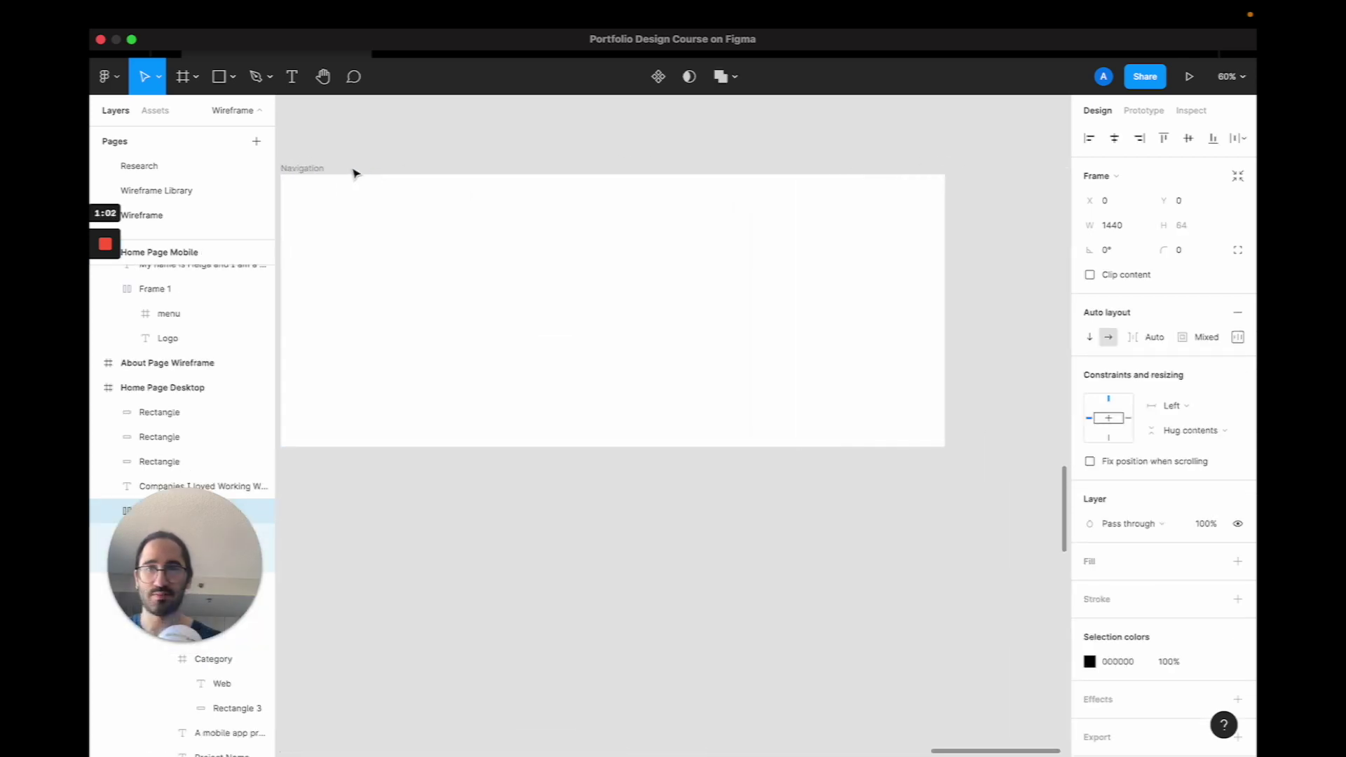
pyautogui.press('Escape')
pyautogui.click(318, 169)
pyautogui.press('super+v')
pyautogui.moveTo(400, 201); pyautogui.dragTo(404, 225)
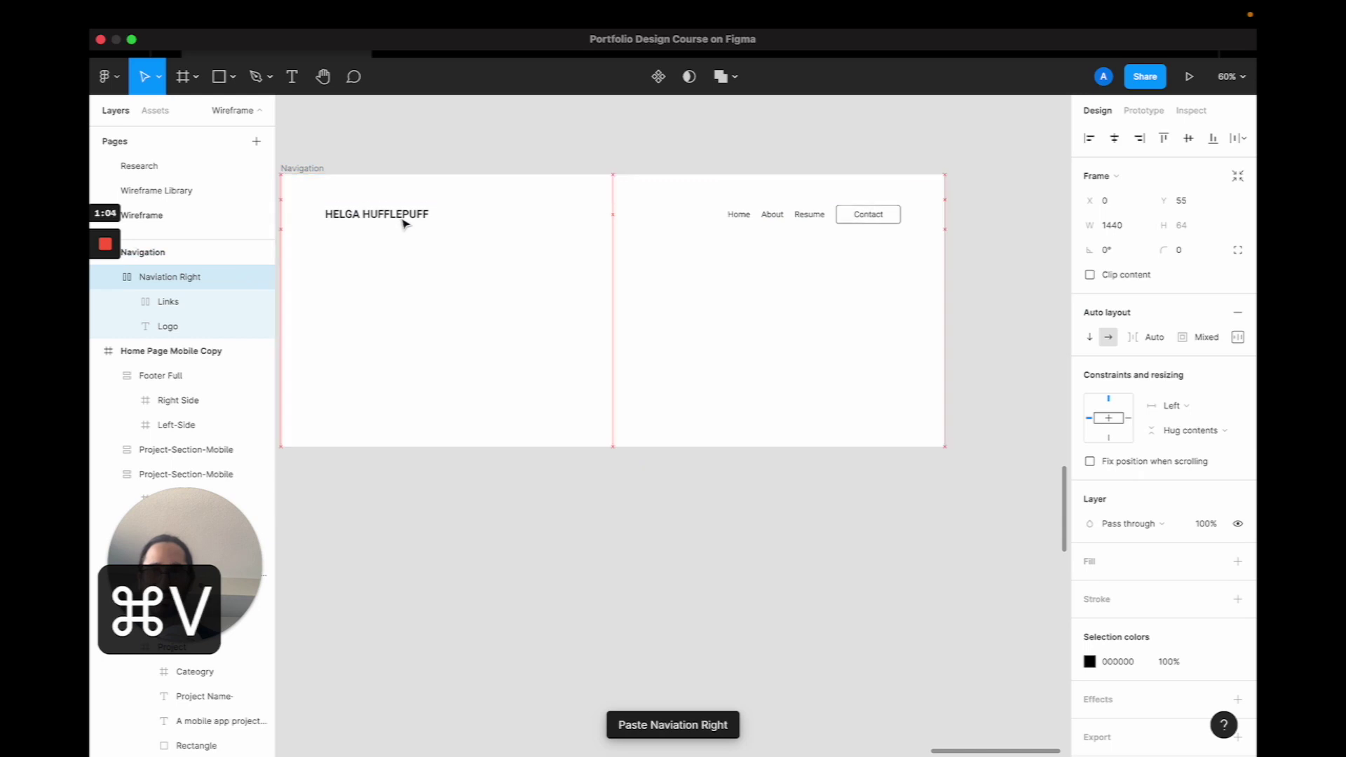
# Enlarge the Navigation frame to about 927 px high and wider than its bar, and move the bar inward to about X 49, Y 72.
pyautogui.click(330, 184)
pyautogui.scroll(1, 796, 451)
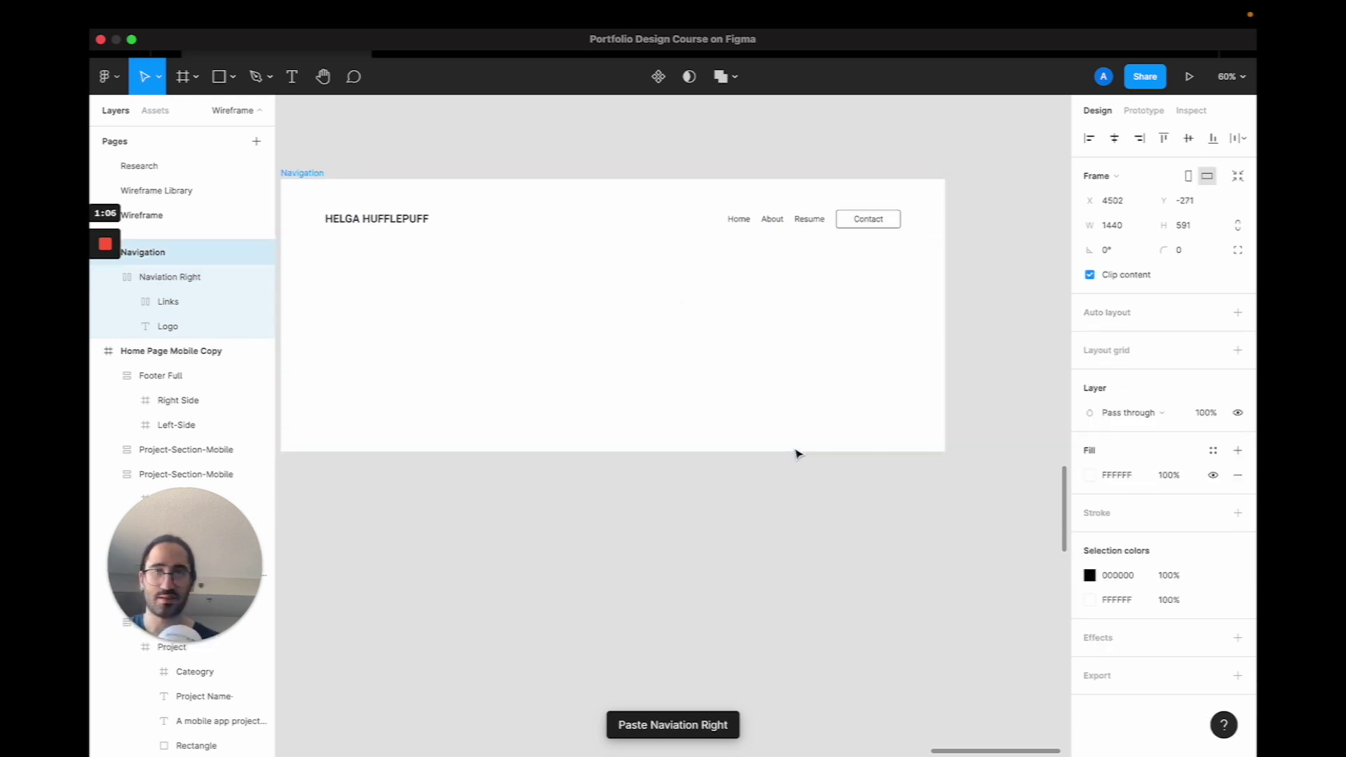
pyautogui.moveTo(803, 455); pyautogui.dragTo(810, 607)
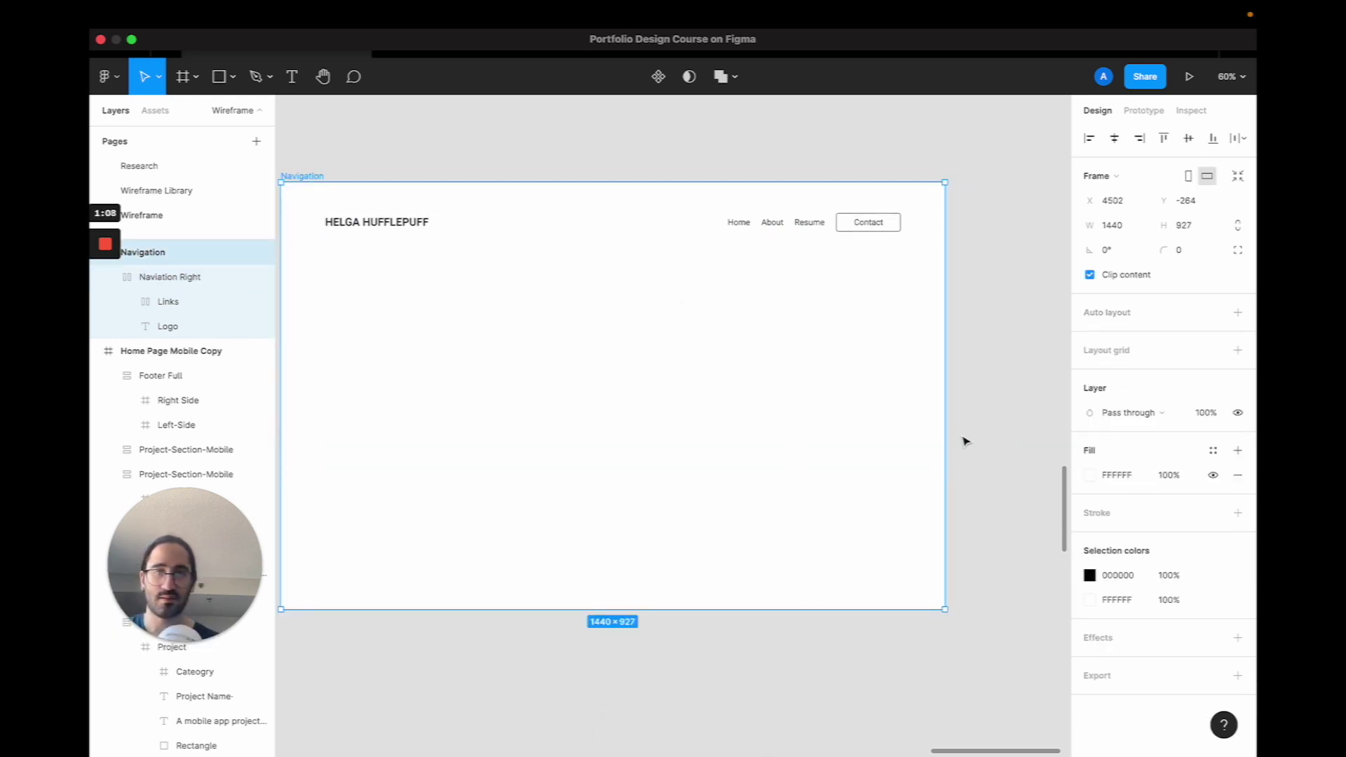
pyautogui.moveTo(945, 434); pyautogui.dragTo(1036, 435)
pyautogui.moveTo(395, 234)
pyautogui.mouseDown()
pyautogui.moveTo(427, 228)
pyautogui.moveTo(415, 235)
pyautogui.mouseUp()
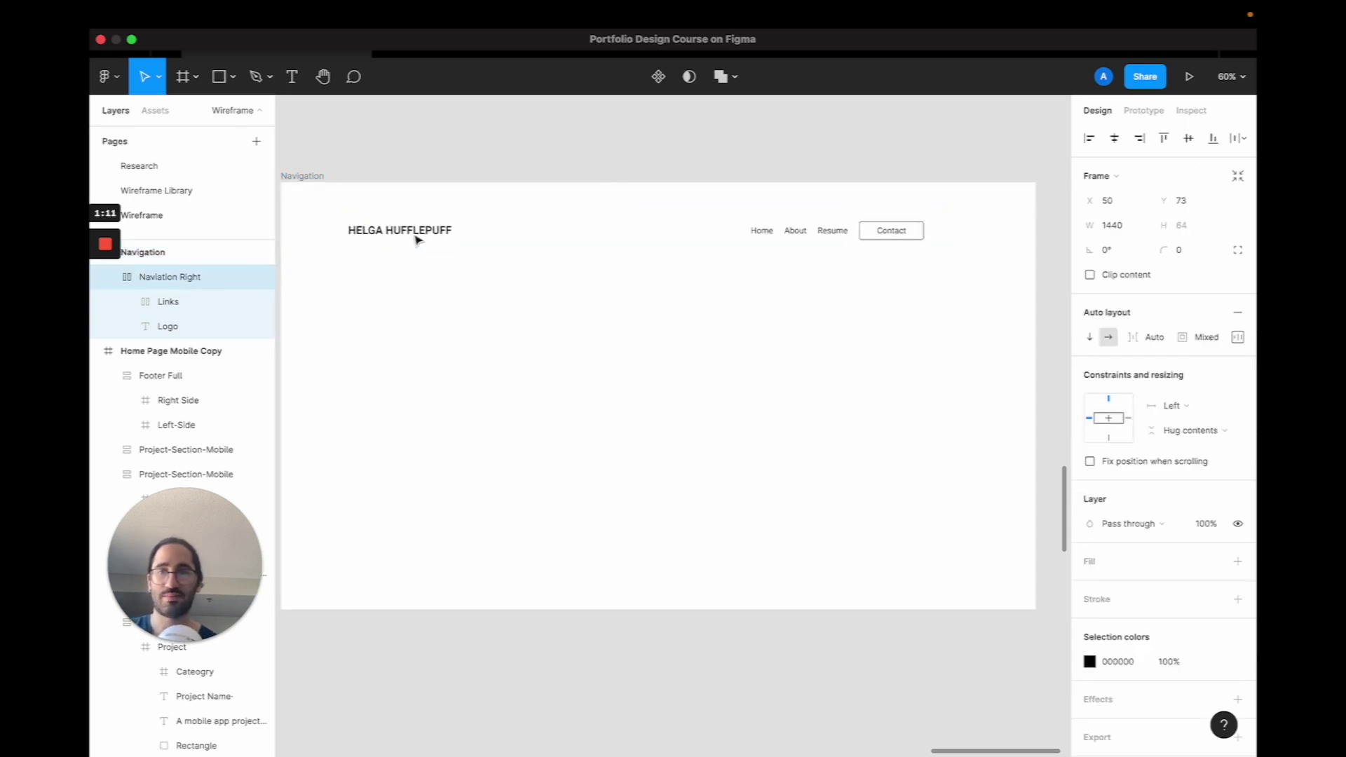
# Rename the desktop navigation bar layer as Navigation Desktop and turn it into a component.
pyautogui.doubleClick(188, 277)
pyautogui.write('Navigation Deskt')
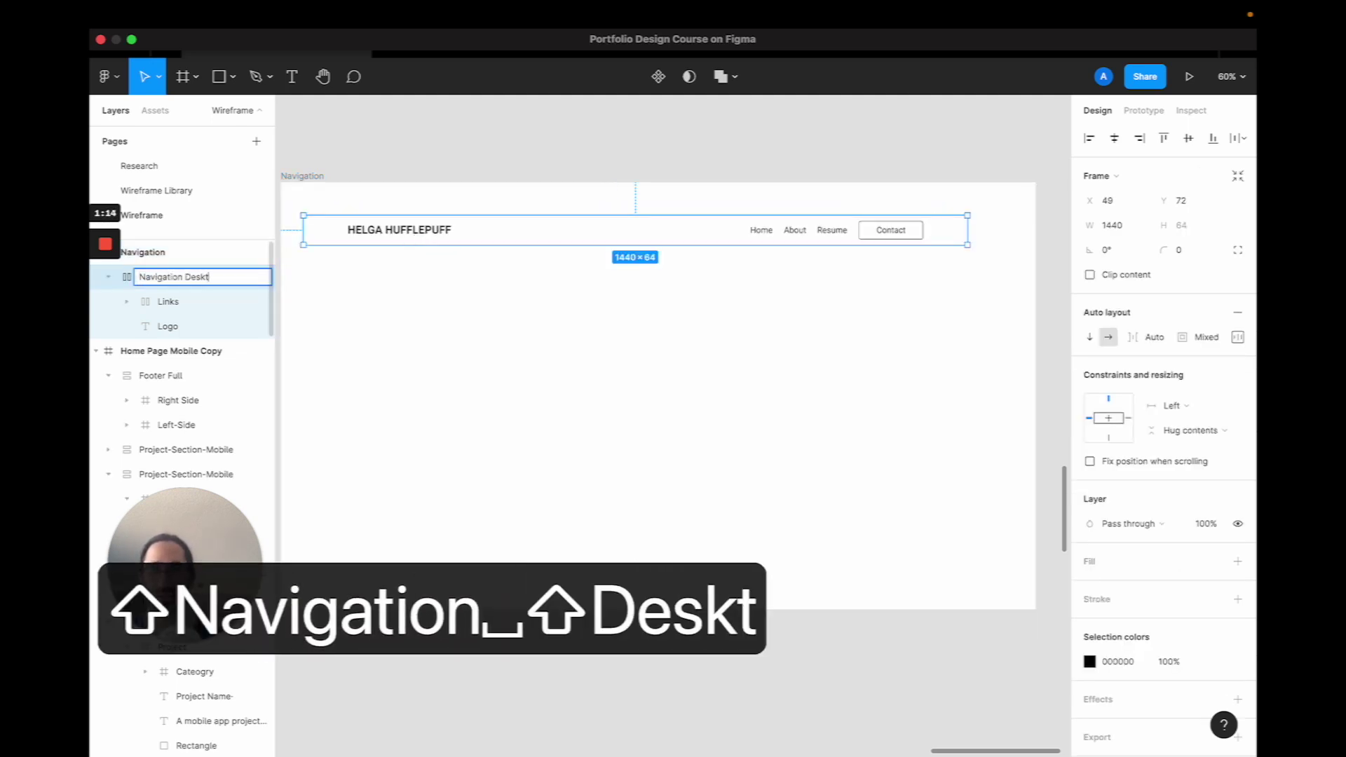
pyautogui.write('op')
pyautogui.press('Return')
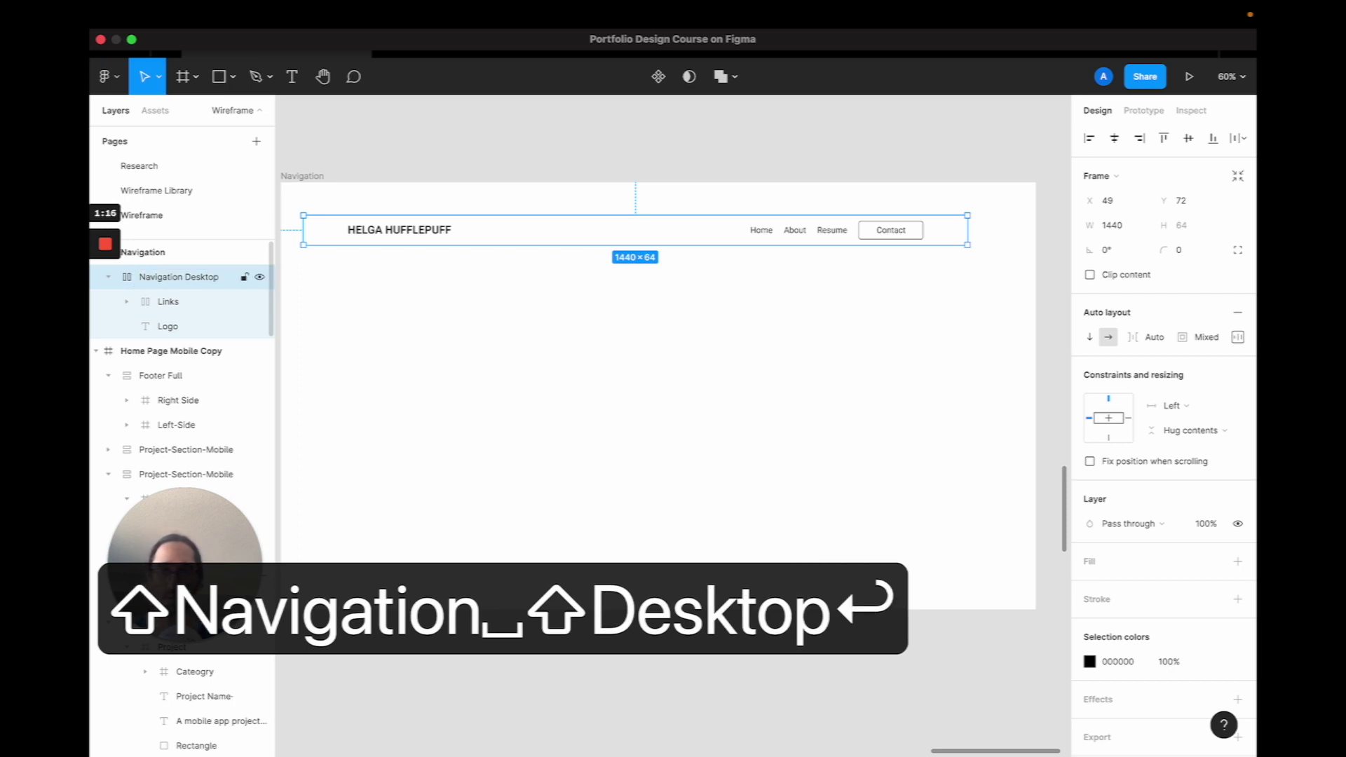
pyautogui.press('alt+super+k')
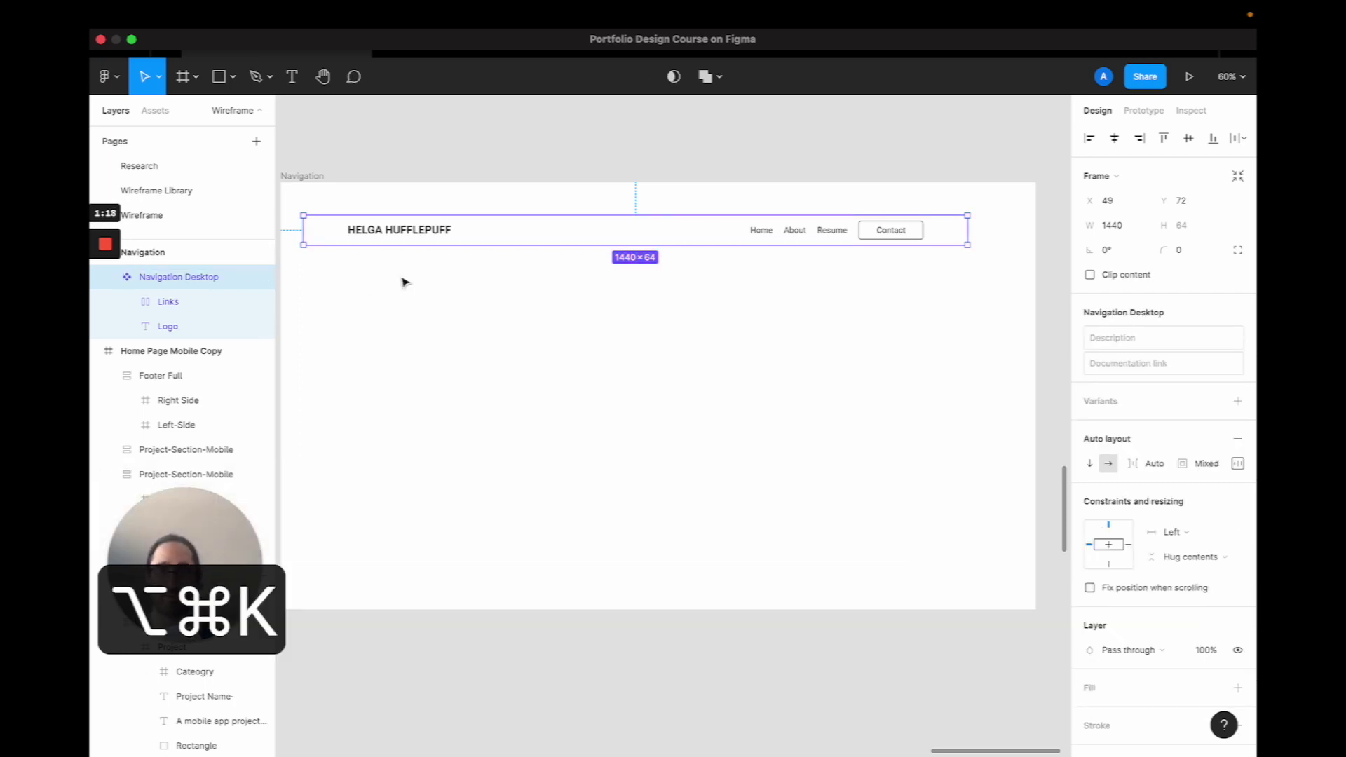
# Copy the navigation bar from About Page Mobile into the Navigation frame, placing it below the desktop bar at about X 116, Y 235.
pyautogui.scroll(-5, 406, 284)
pyautogui.hscroll(-10, 407, 284)
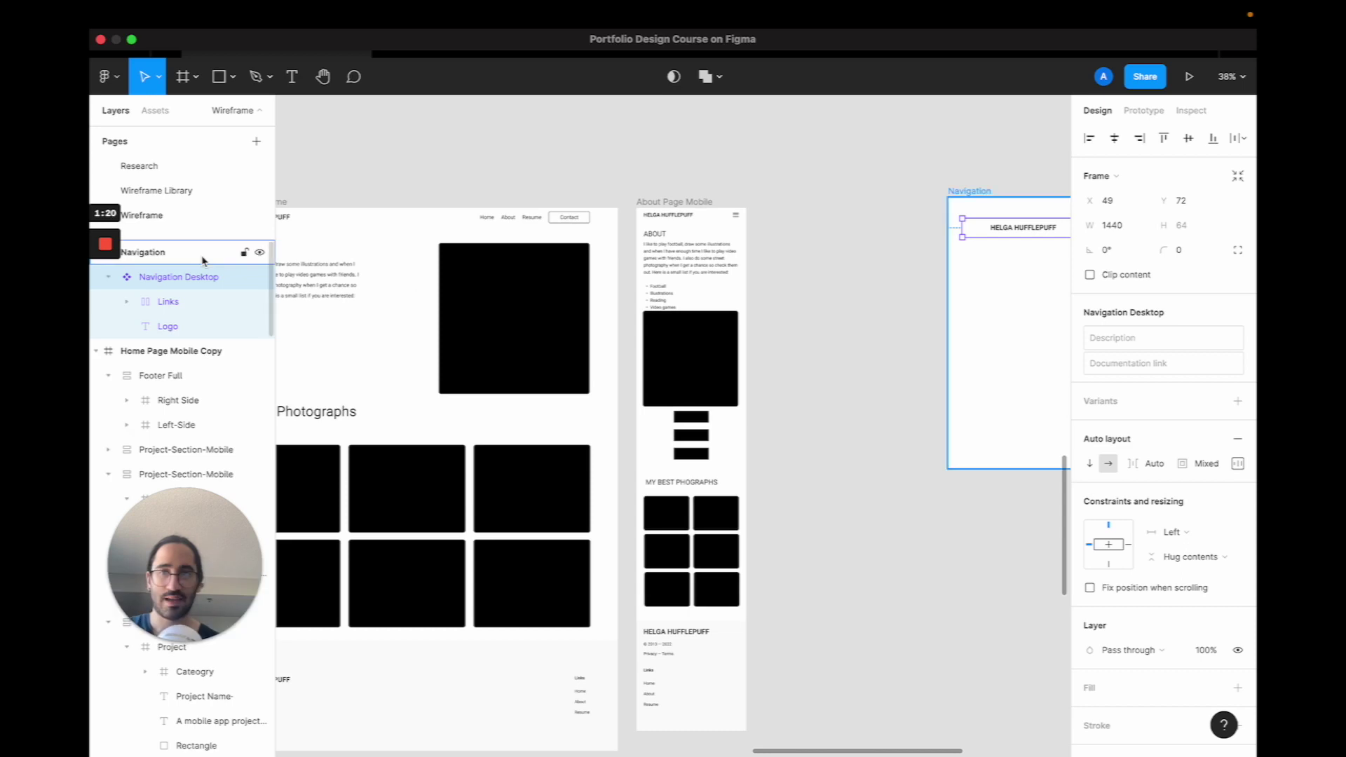
pyautogui.hscroll(-10, 425, 230)
pyautogui.hscroll(15, 490, 217)
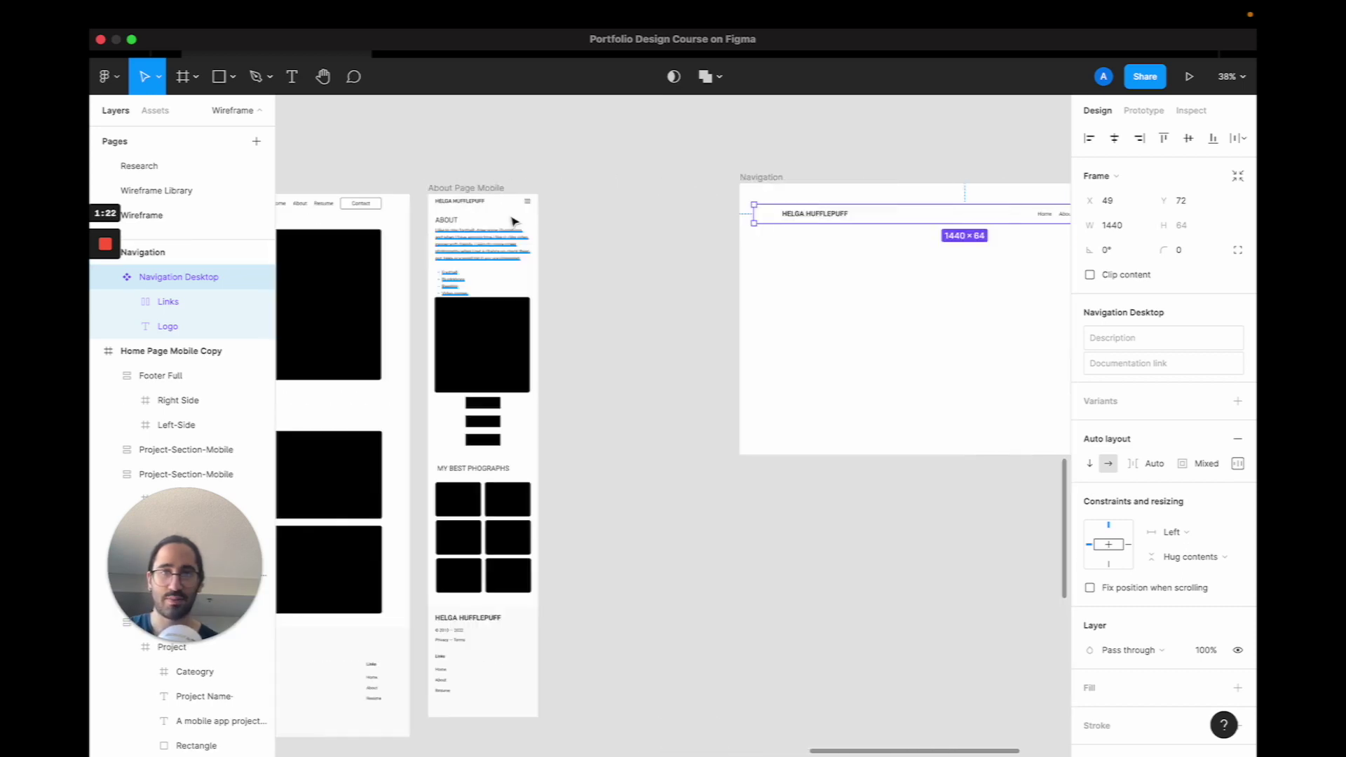
pyautogui.click(499, 204)
pyautogui.press('super+c')
pyautogui.click(760, 176)
pyautogui.hscroll(3, 760, 180)
pyautogui.scroll(-2, 760, 180)
pyautogui.press('super+v')
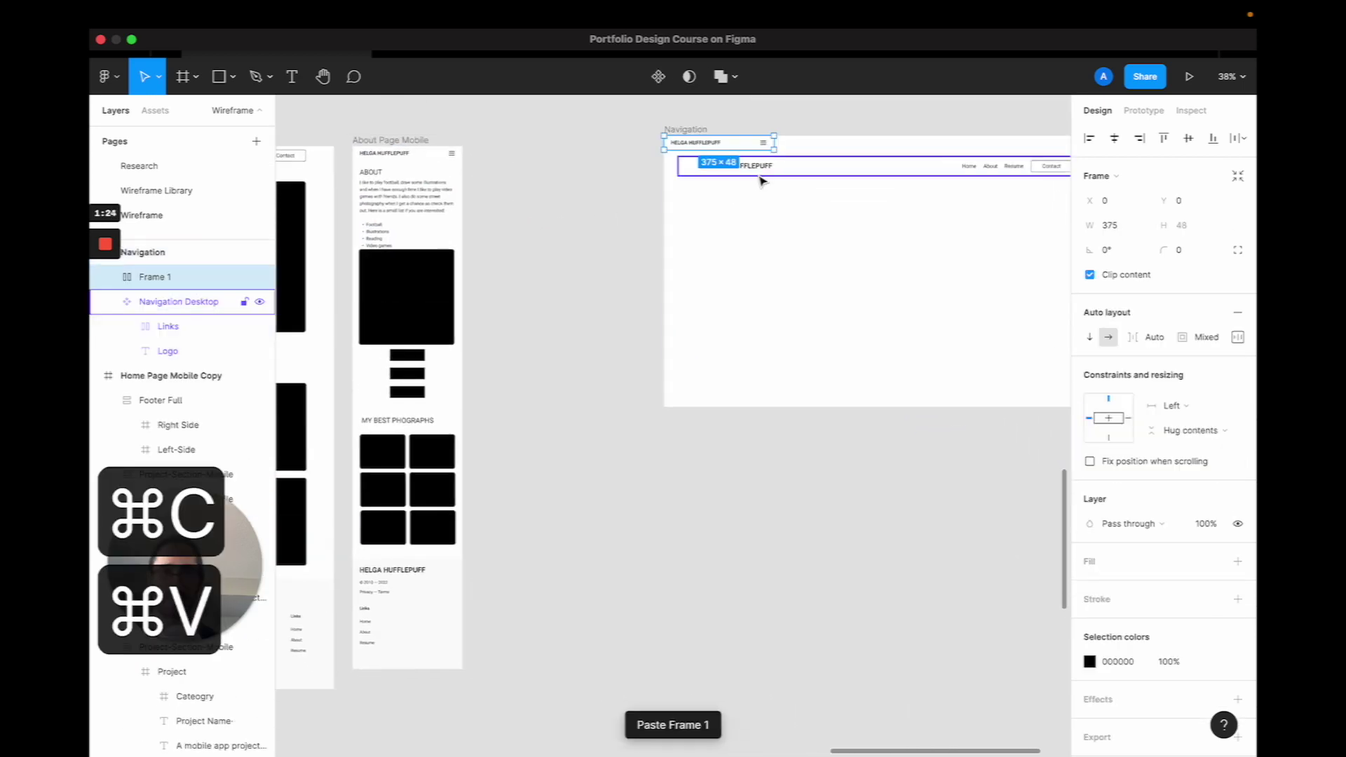
pyautogui.moveTo(719, 146); pyautogui.dragTo(754, 209)
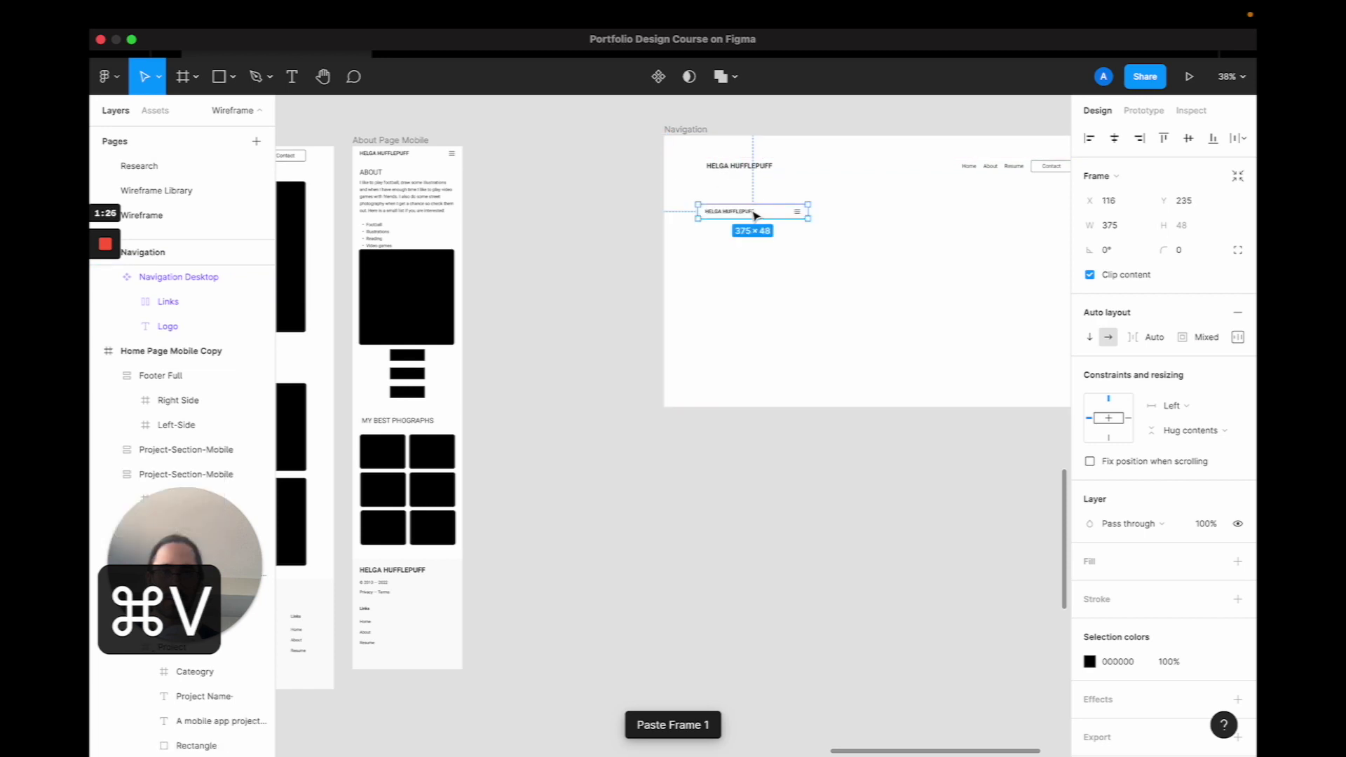
# Turn the copied mobile navigation bar into a component and rename it as Navigation Mobile.
pyautogui.hscroll(2, 755, 216)
pyautogui.scroll(5, 755, 216)
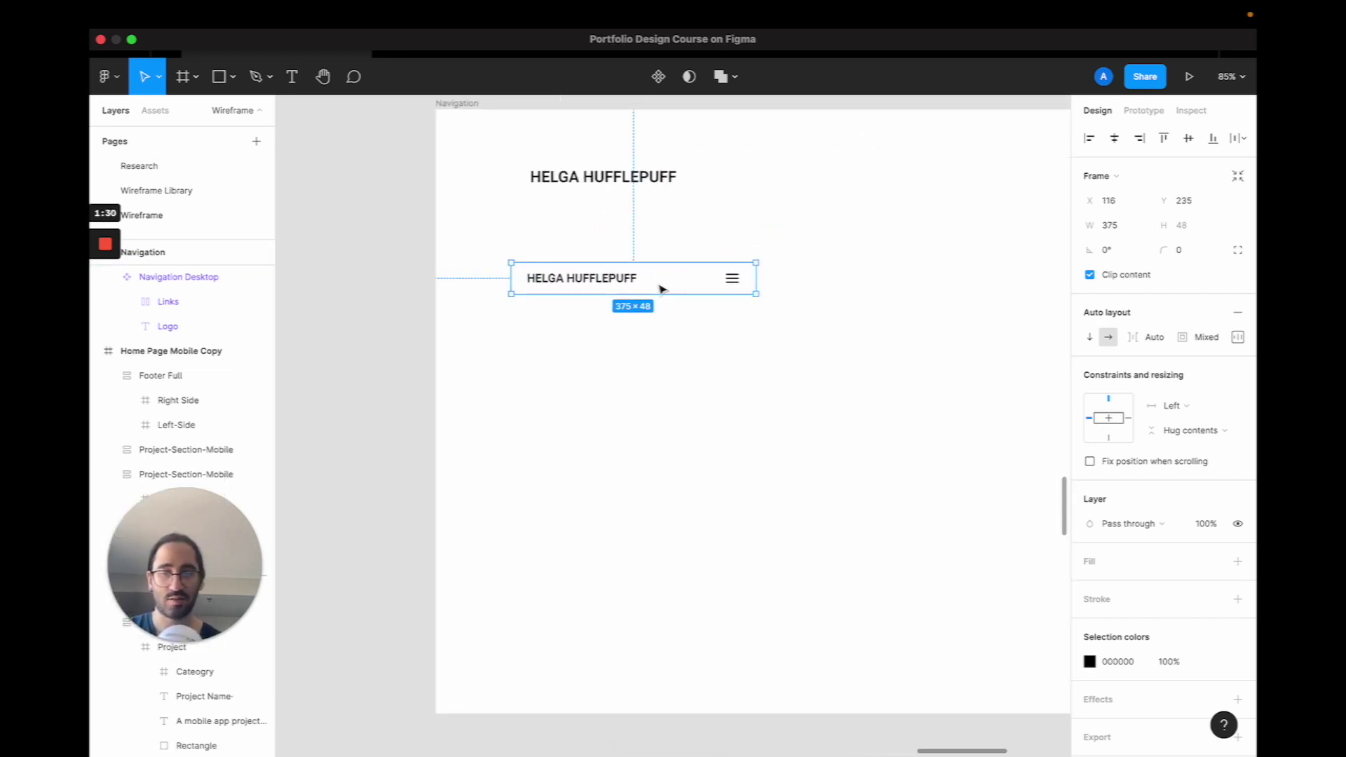
pyautogui.press('alt+super+k')
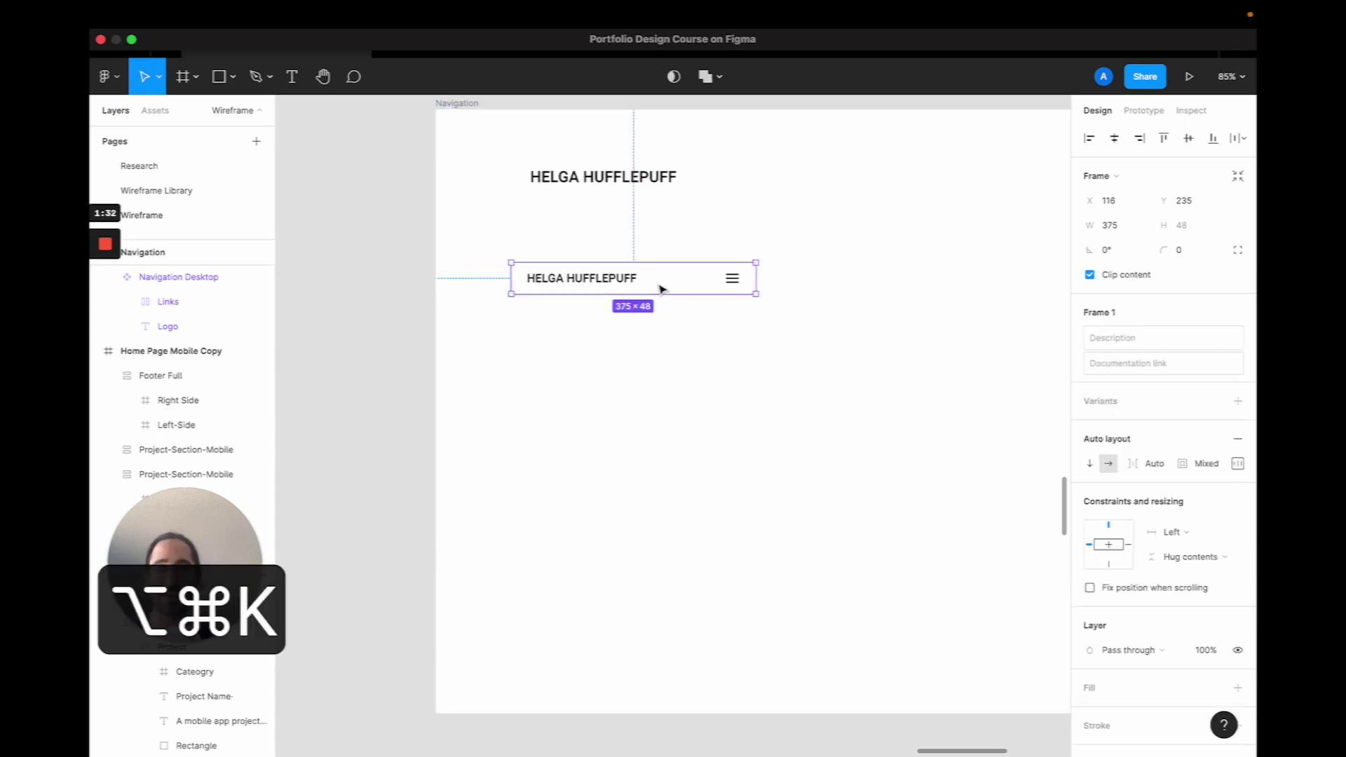
pyautogui.doubleClick(176, 280)
pyautogui.write('Navigato')
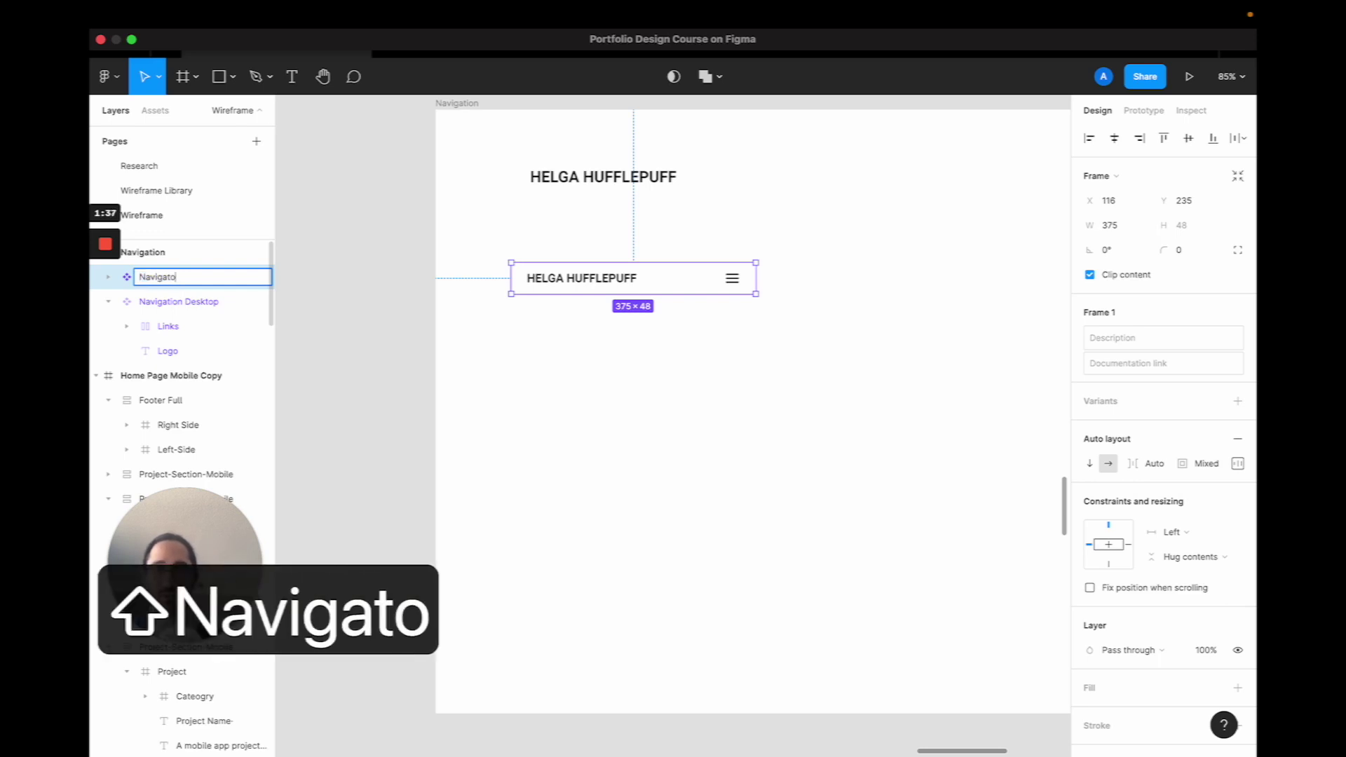
pyautogui.press('BackSpace')
pyautogui.write('ion Mb')
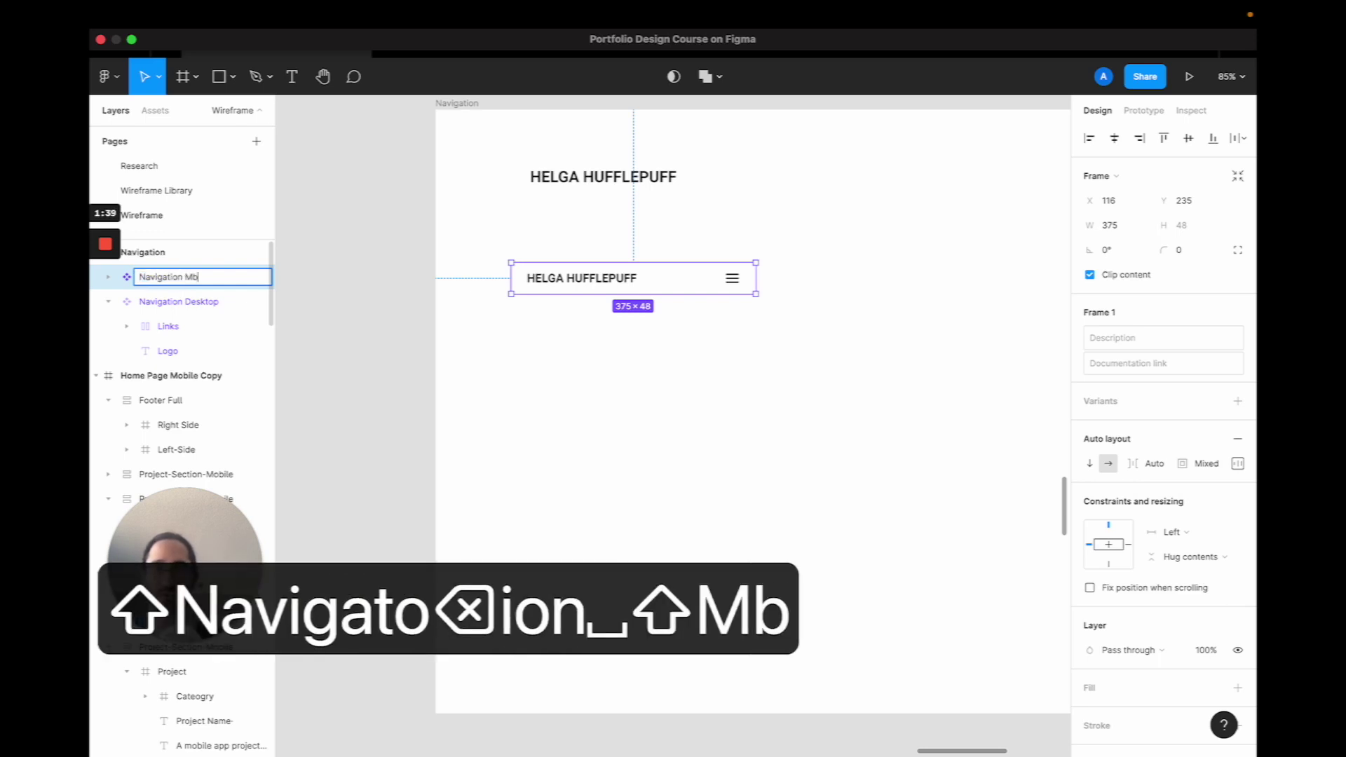
pyautogui.press('BackSpace')
pyautogui.write('obile')
pyautogui.press('Return')
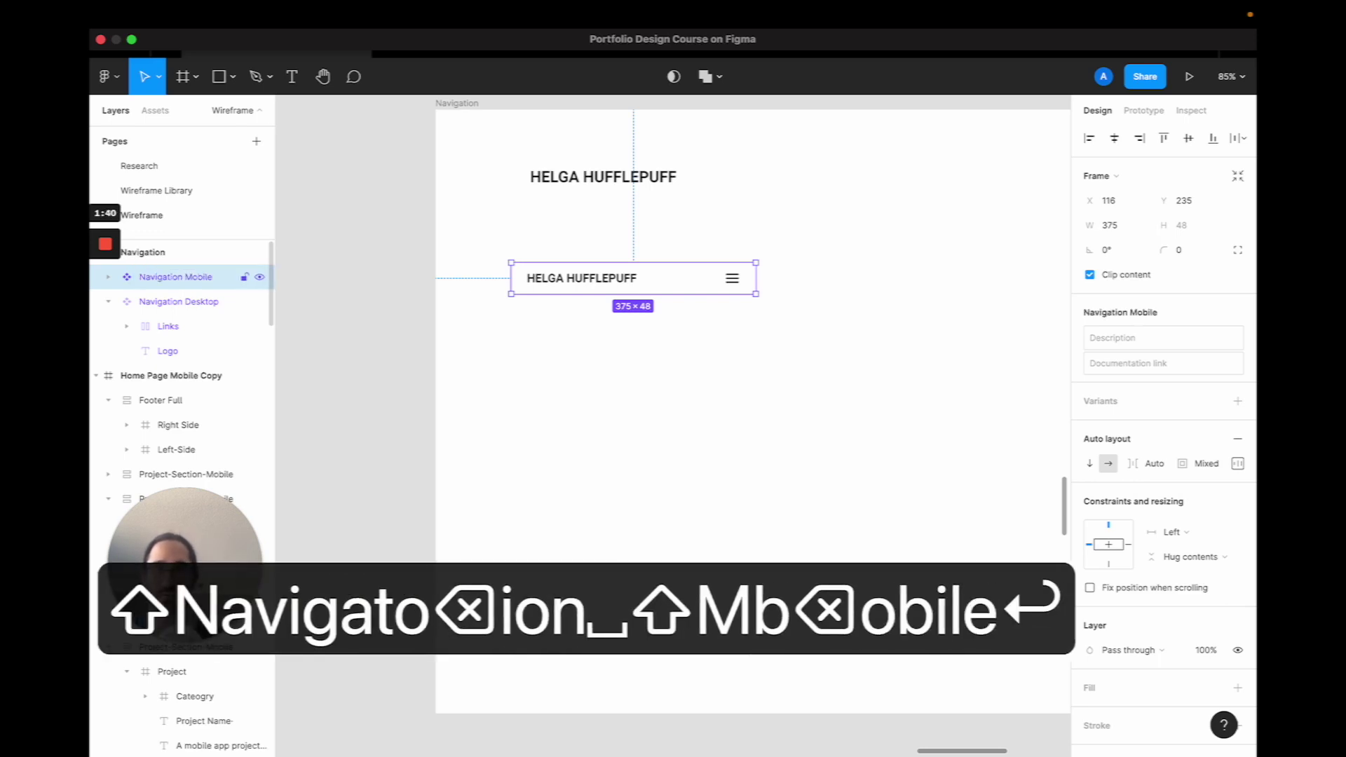
# Draw a frame about 1637 × 917 px just below the Navigation frame and name it Footer.
pyautogui.scroll(-6, 398, 360)
pyautogui.click(389, 368)
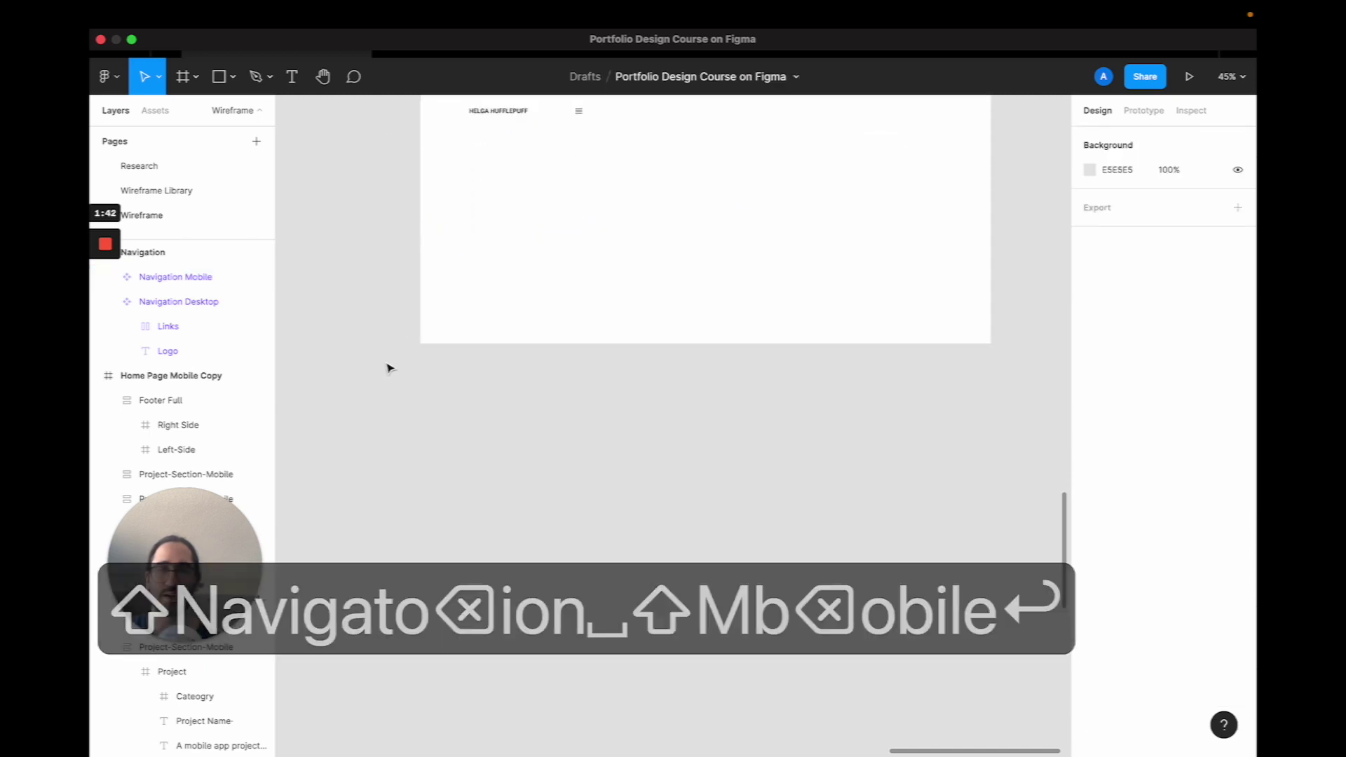
pyautogui.scroll(-5, 390, 368)
pyautogui.press('f')
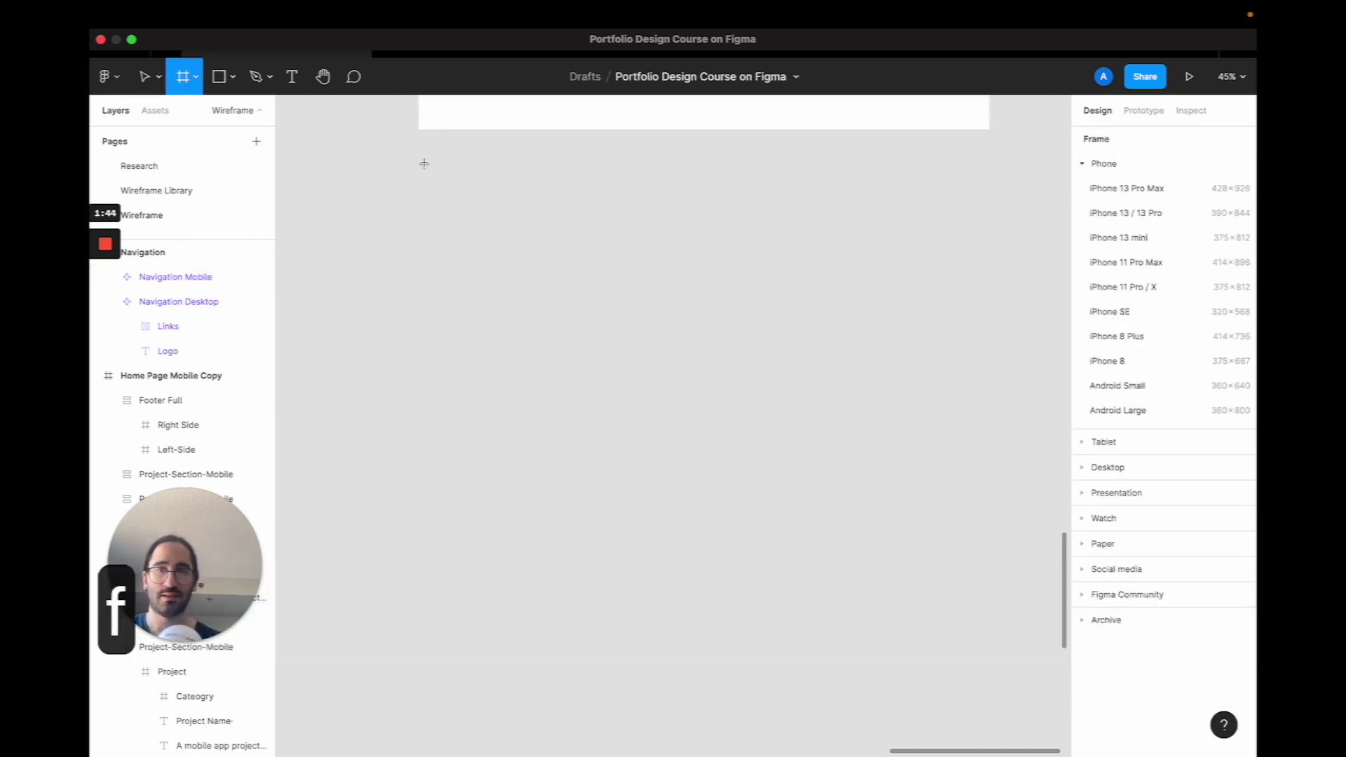
pyautogui.moveTo(424, 163); pyautogui.dragTo(989, 482)
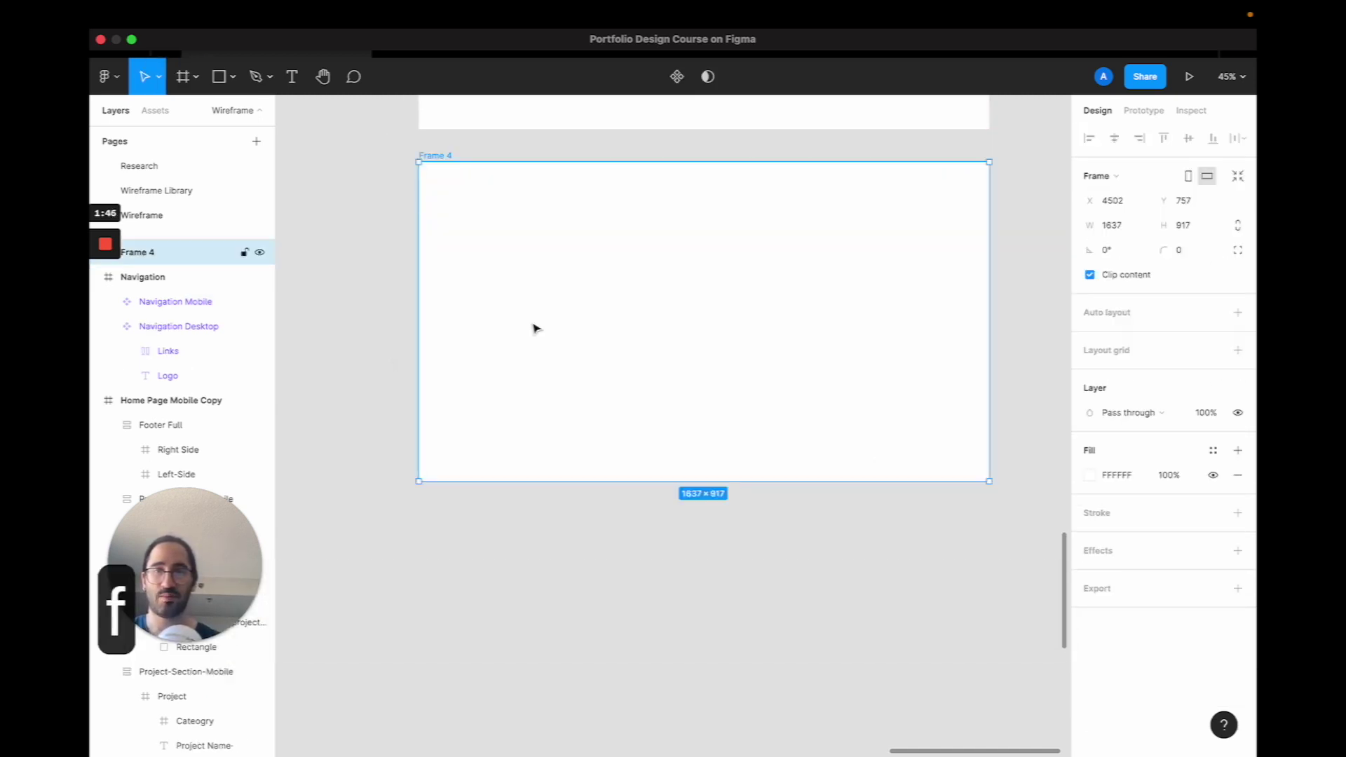
pyautogui.doubleClick(433, 157)
pyautogui.write('Footer')
pyautogui.press('Return')
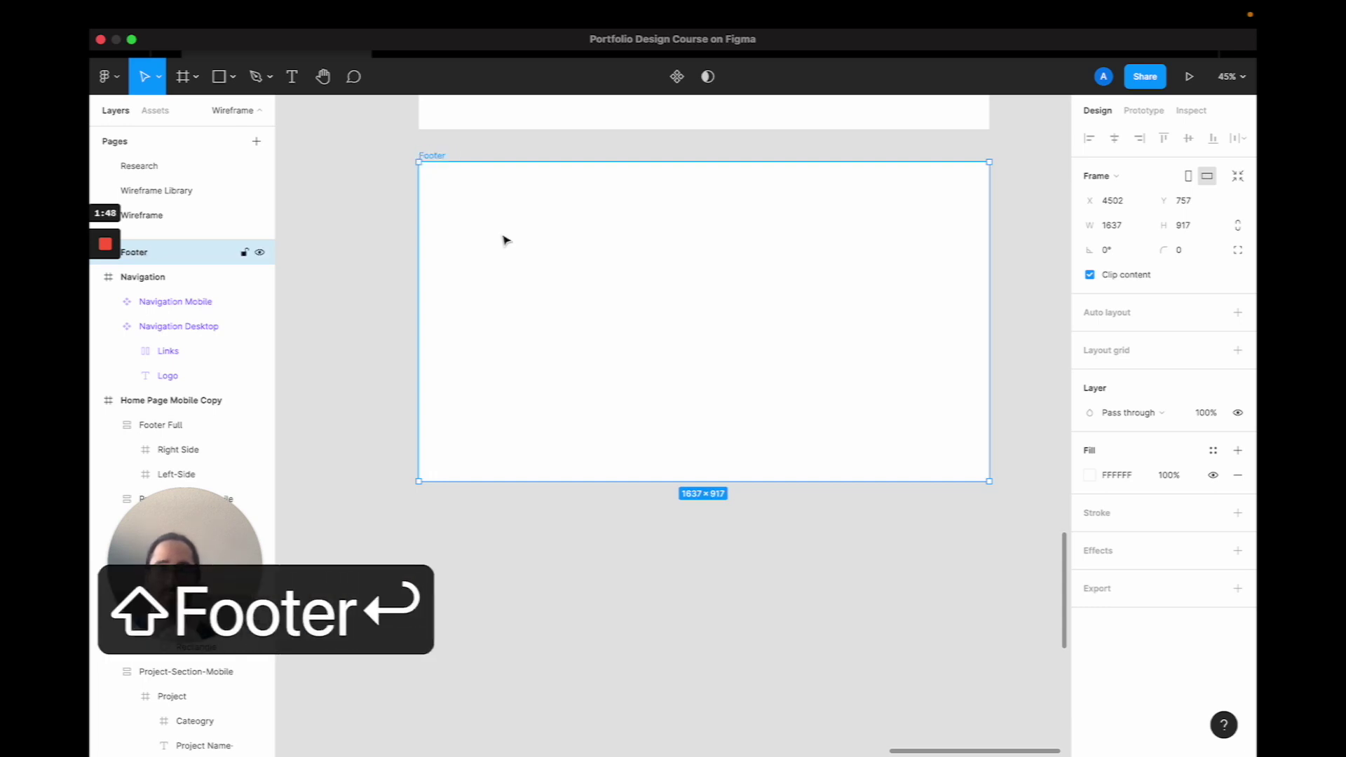
# Copy the footer from About Page Wireframe into the Footer frame at about X 44, Y 96, shifting that frame down to about Y 1169.
pyautogui.scroll(-5, 495, 255)
pyautogui.click(611, 273)
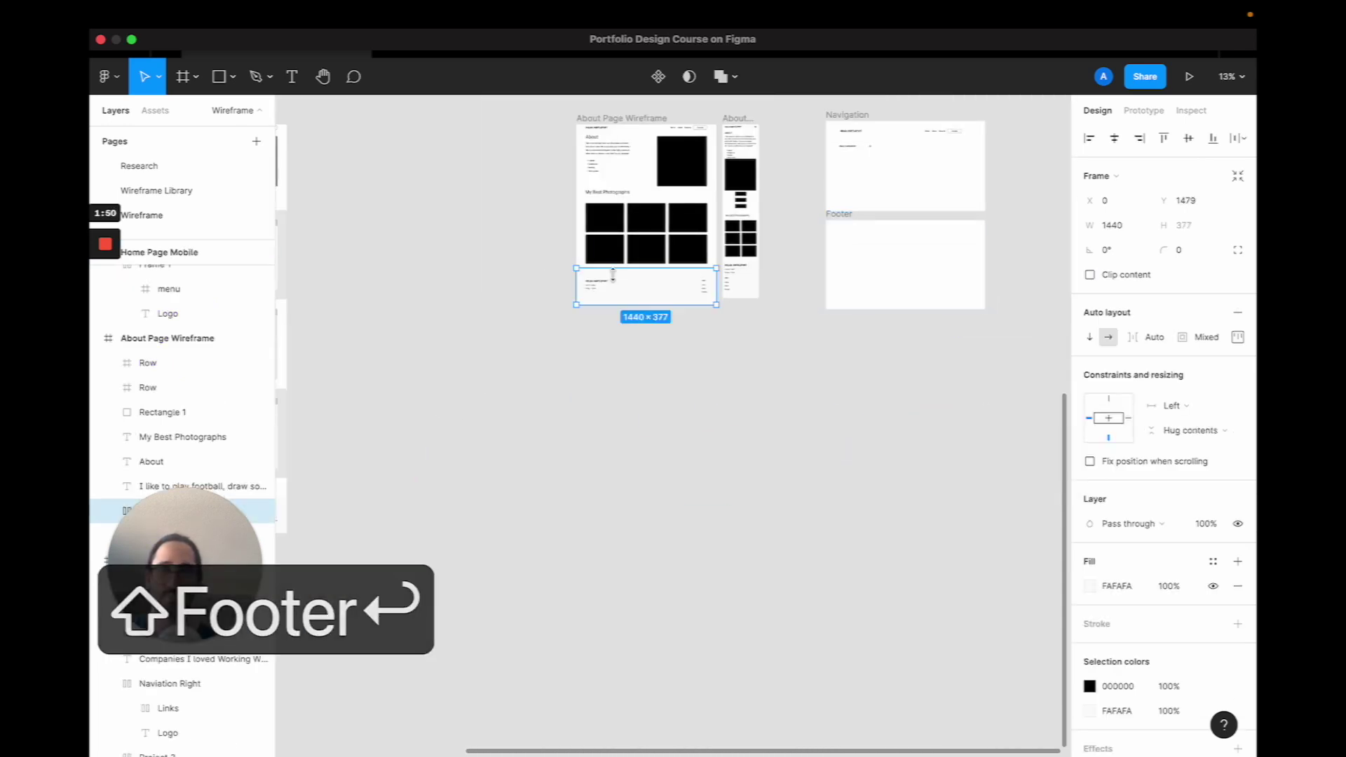
pyautogui.press('super+c')
pyautogui.click(844, 221)
pyautogui.scroll(5, 844, 259)
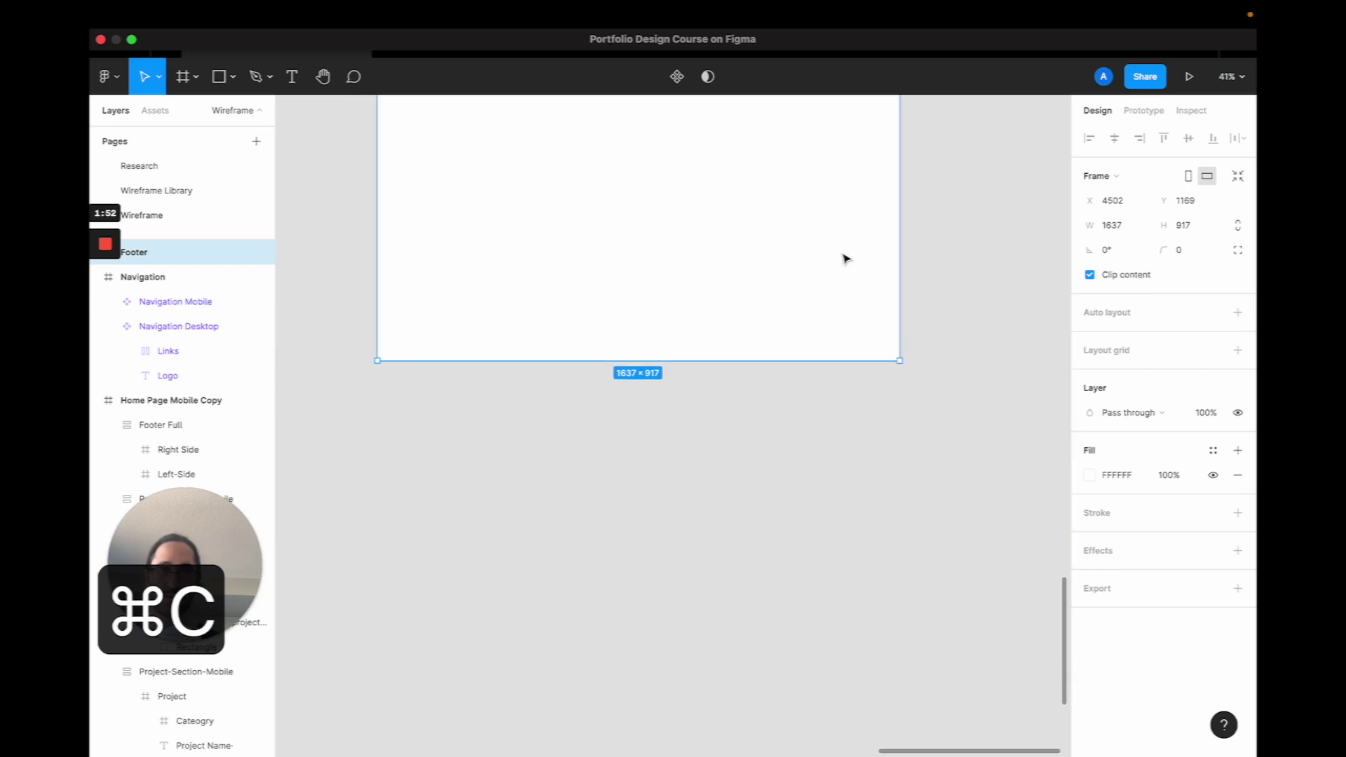
pyautogui.scroll(2, 846, 258)
pyautogui.press('super+v')
pyautogui.moveTo(724, 303); pyautogui.dragTo(723, 245)
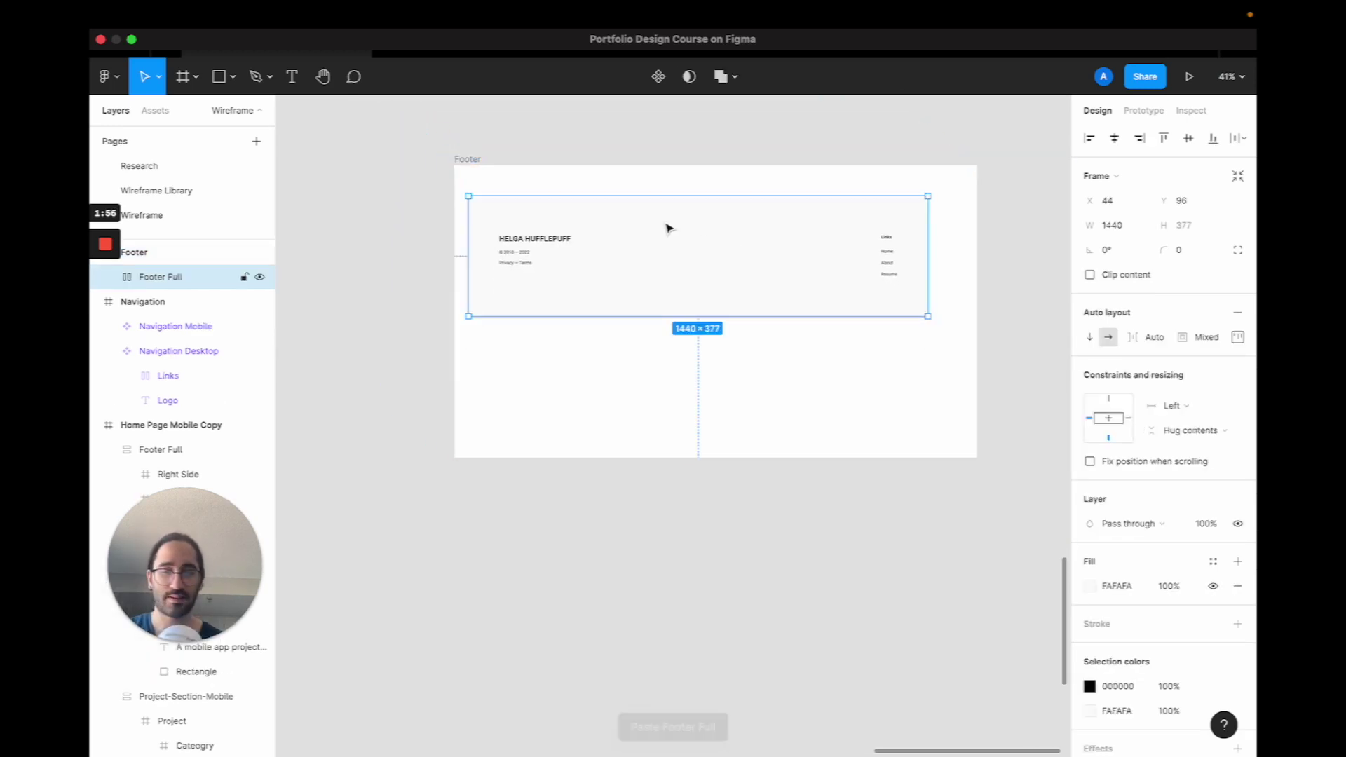
# Turn the pasted desktop footer into a component and rename it as Footer/Desktop.
pyautogui.press('super+alt+k')
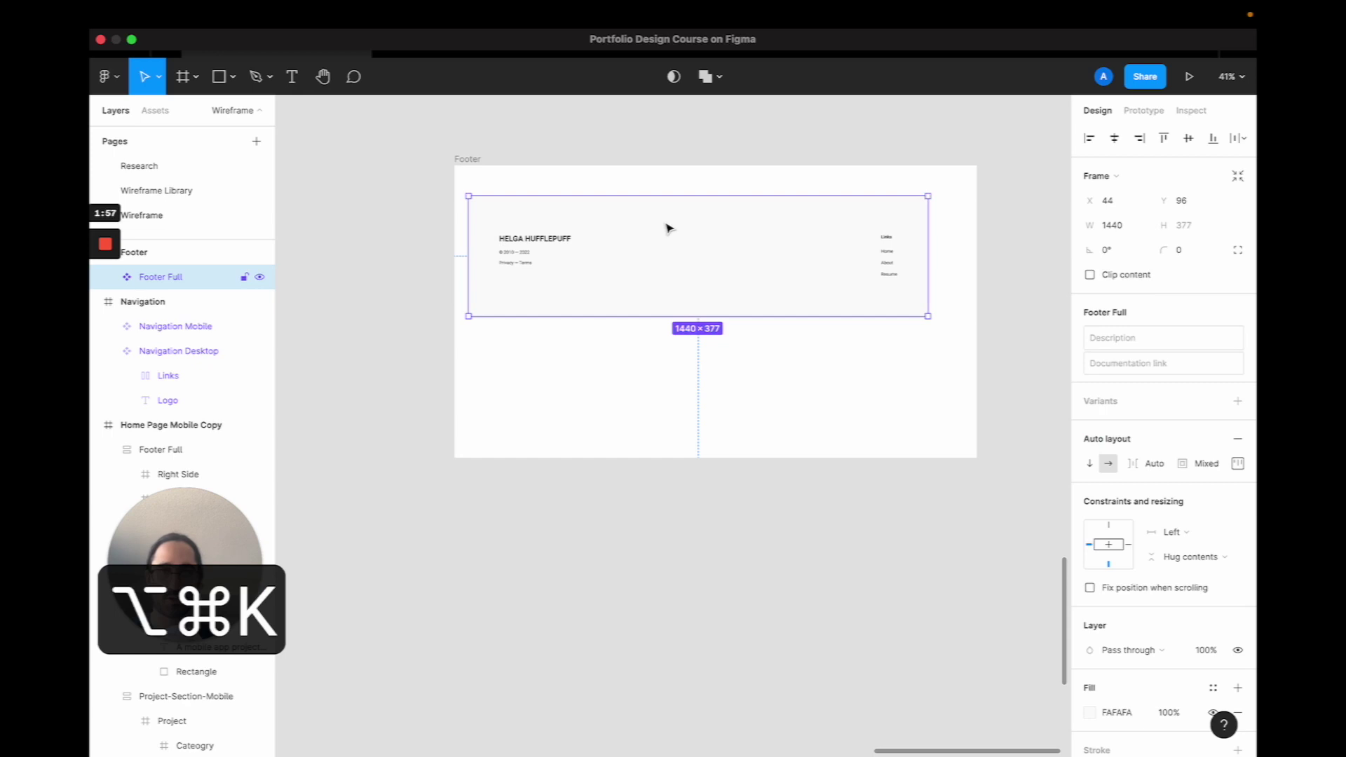
pyautogui.doubleClick(168, 276)
pyautogui.write('Desktop')
pyautogui.press('BackSpace')
pyautogui.press('BackSpace')
pyautogui.press('BackSpace')
pyautogui.press('BackSpace')
pyautogui.press('BackSpace')
pyautogui.press('BackSpace')
pyautogui.press('BackSpace')
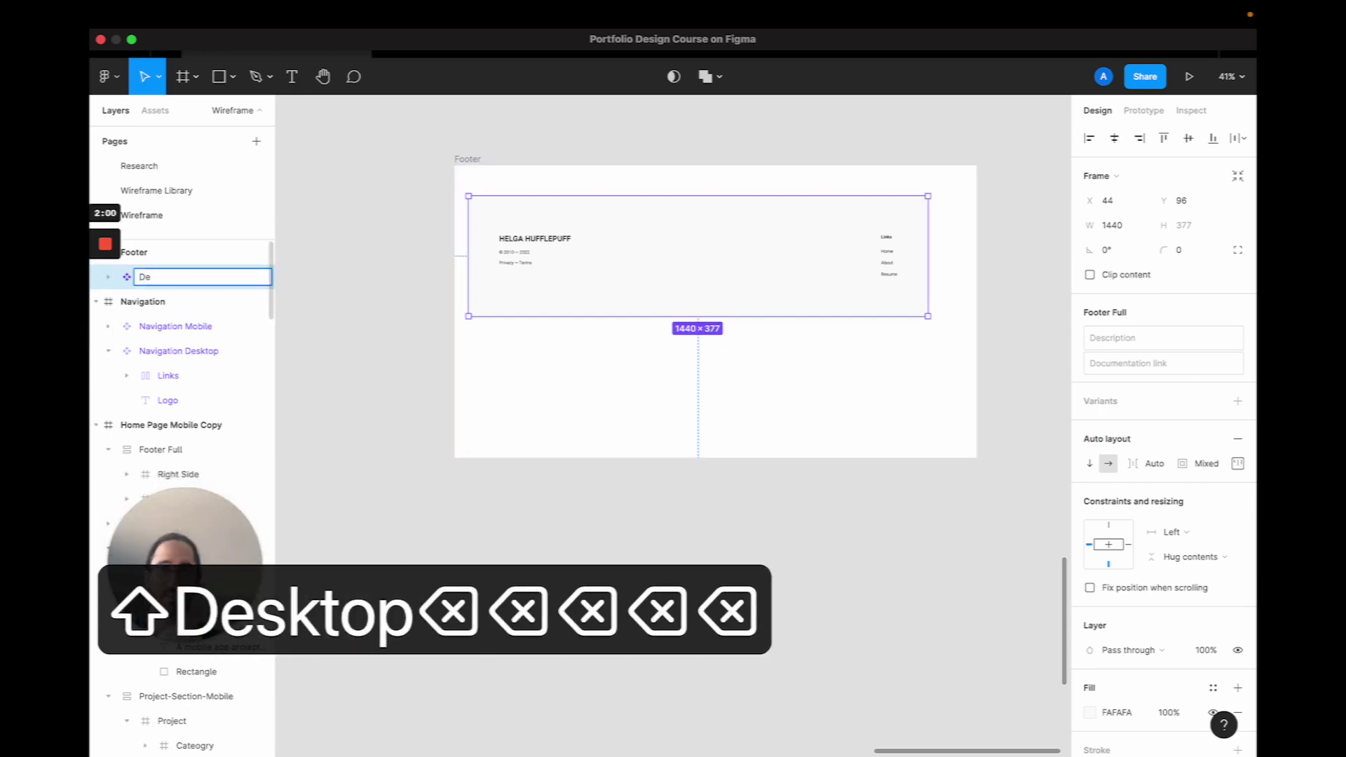
pyautogui.write('Footer')
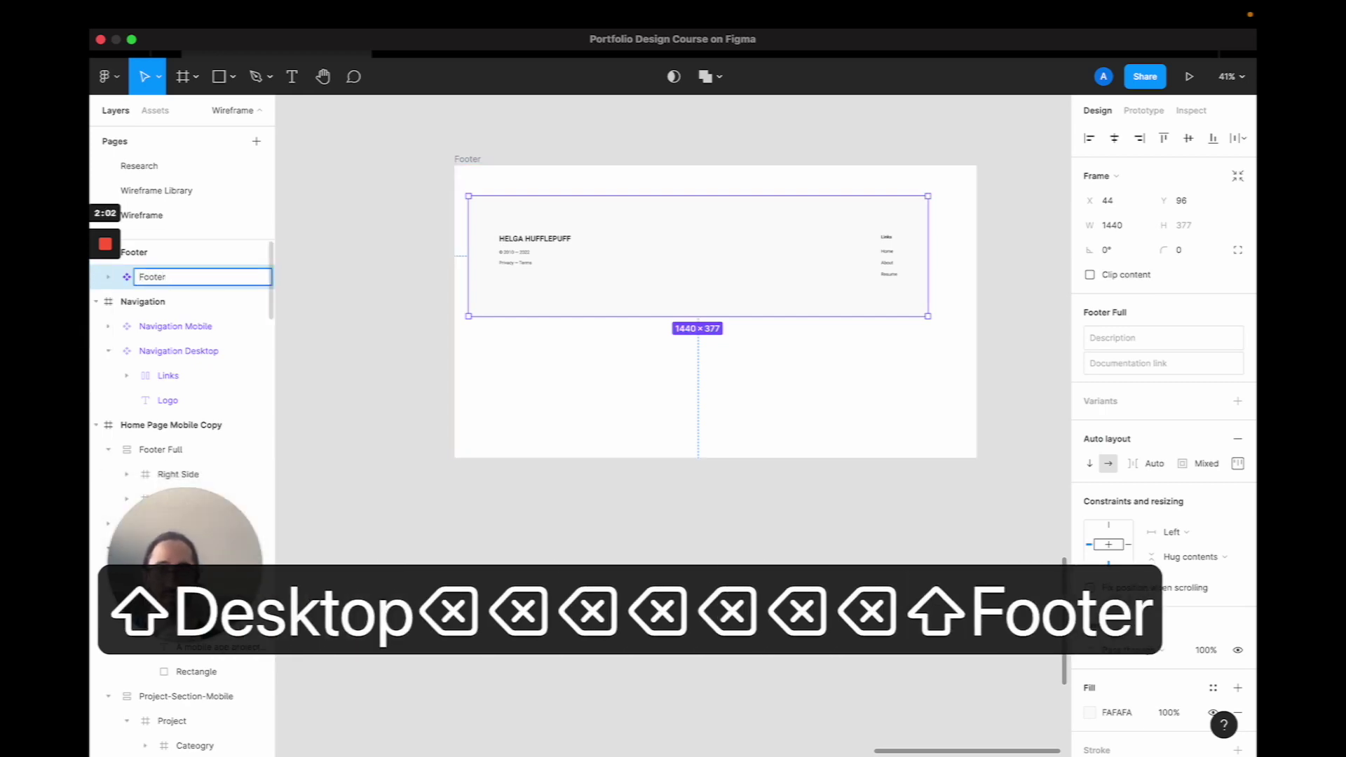
pyautogui.write('/Desktop')
pyautogui.press('Return')
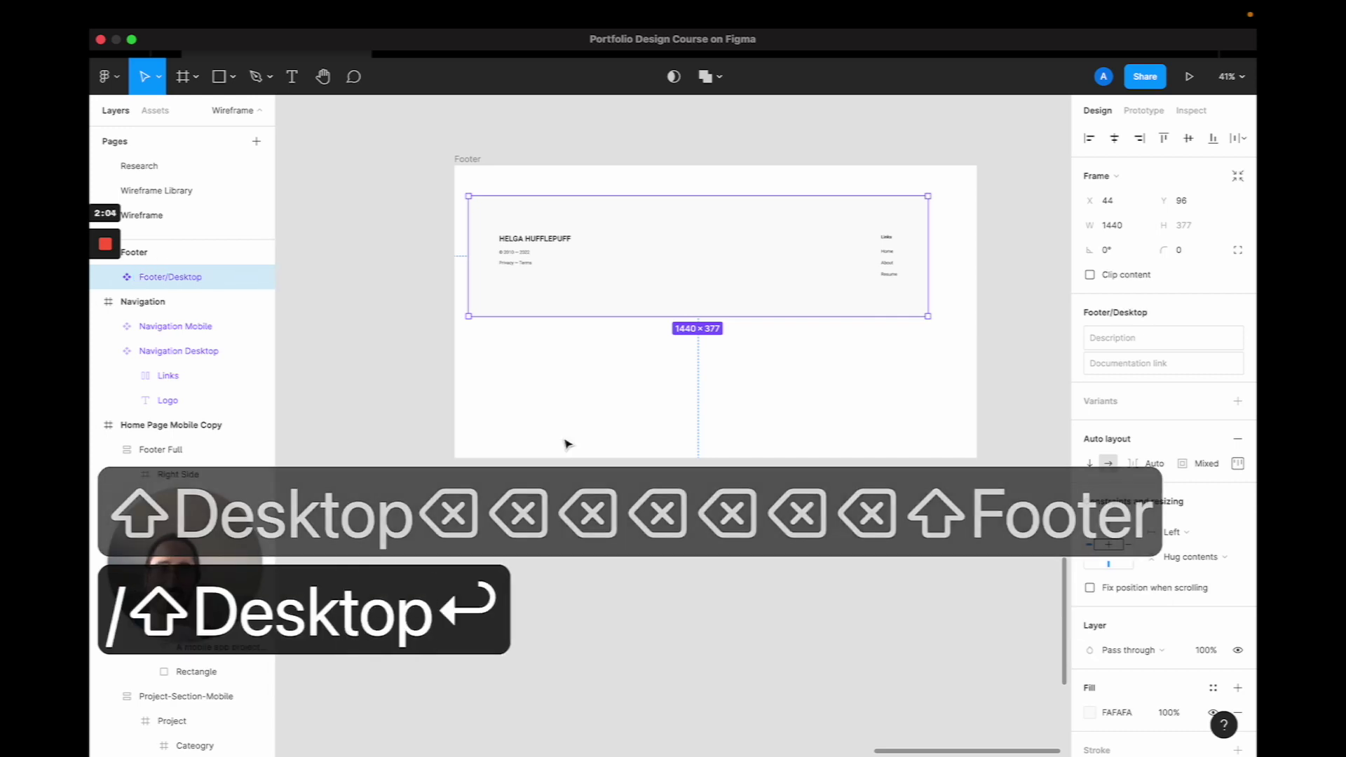
# Move the Footer/Desktop component slightly up to about X 51, Y 60 within the Footer frame.
pyautogui.click(477, 144)
pyautogui.click(465, 159)
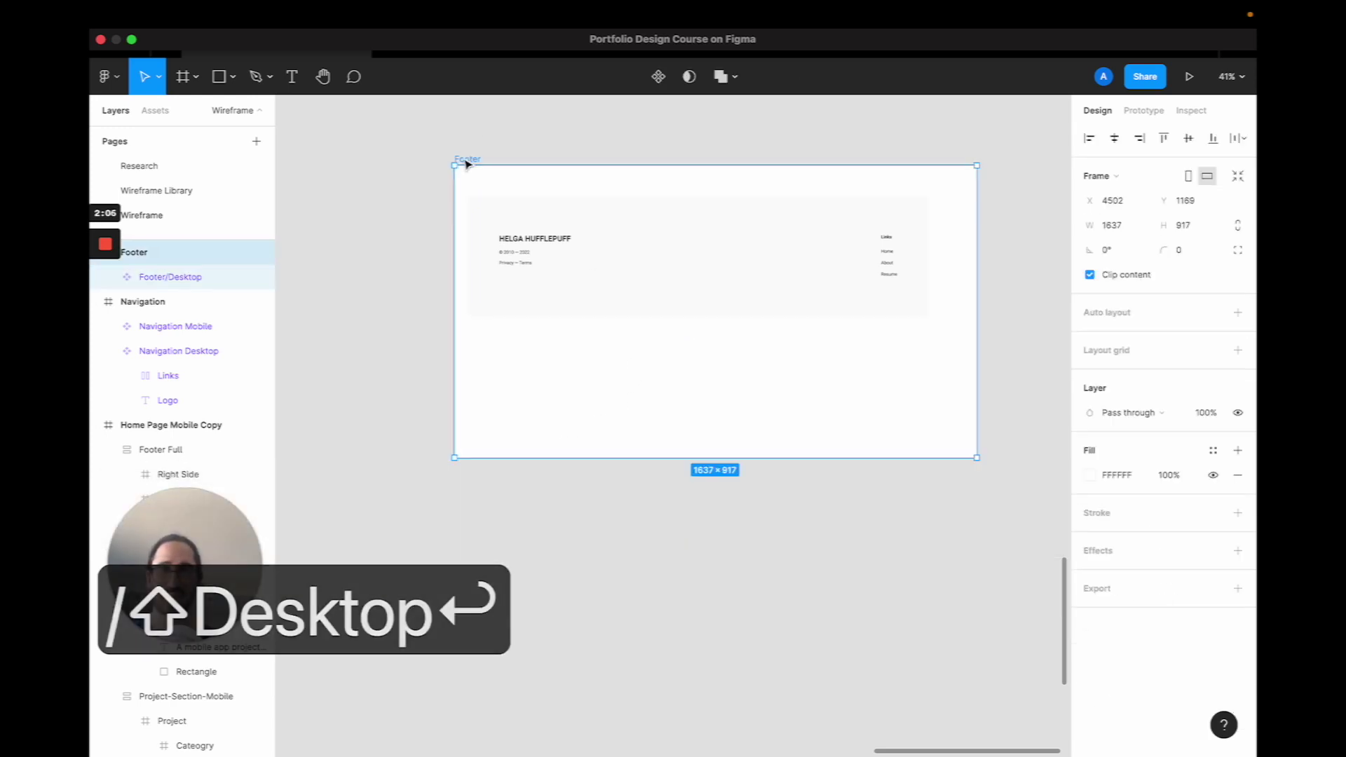
pyautogui.click(593, 247)
pyautogui.moveTo(592, 247); pyautogui.dragTo(594, 236)
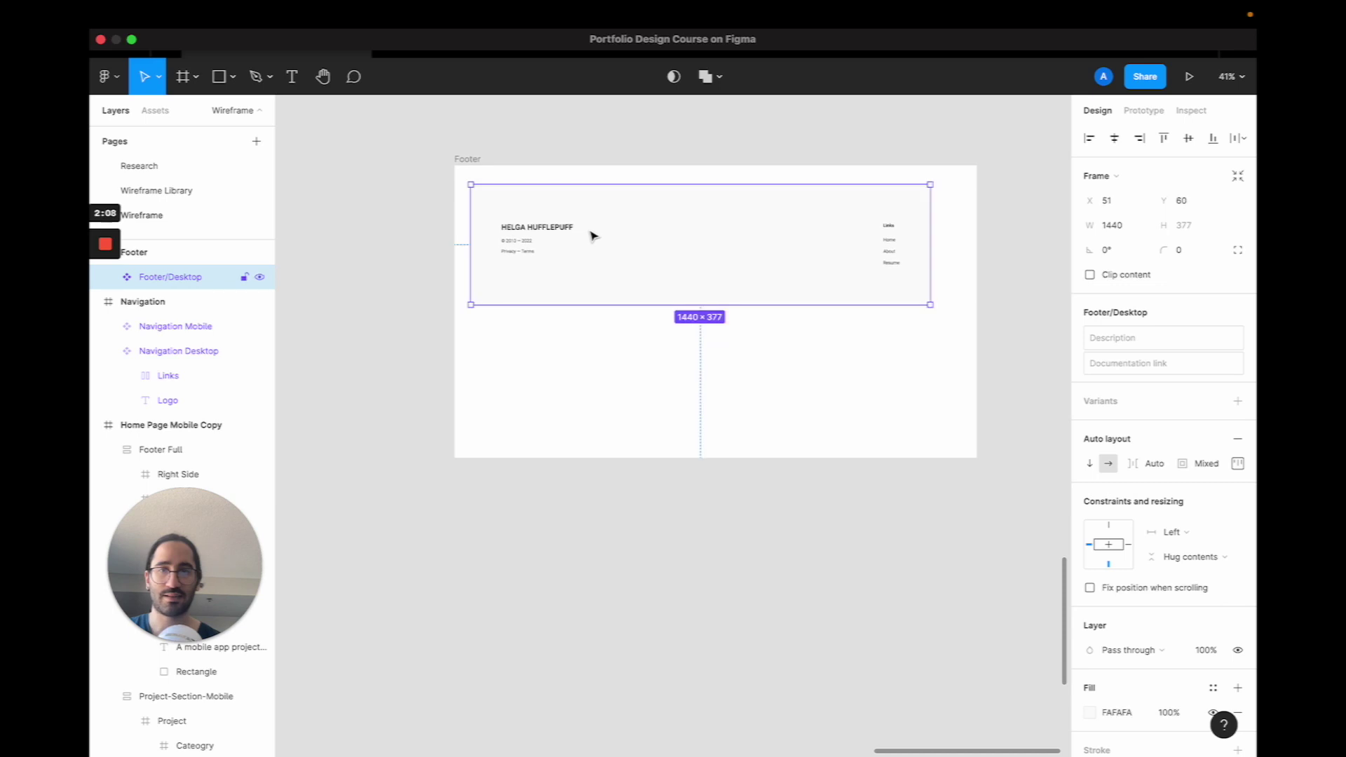
# Rename the Navigation Desktop component as Navigation/Desktop.
pyautogui.scroll(10, 594, 235)
pyautogui.click(483, 472)
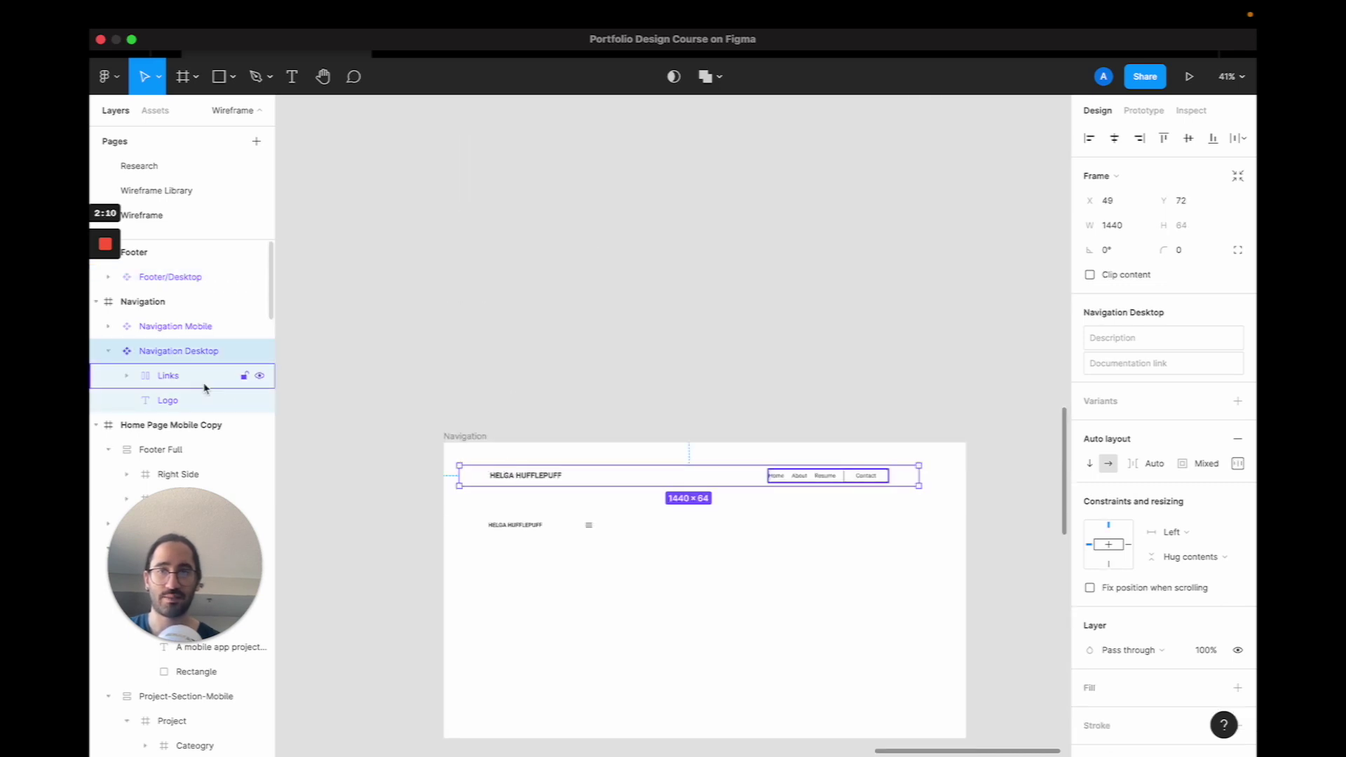
pyautogui.doubleClick(182, 352)
pyautogui.press('BackSpace')
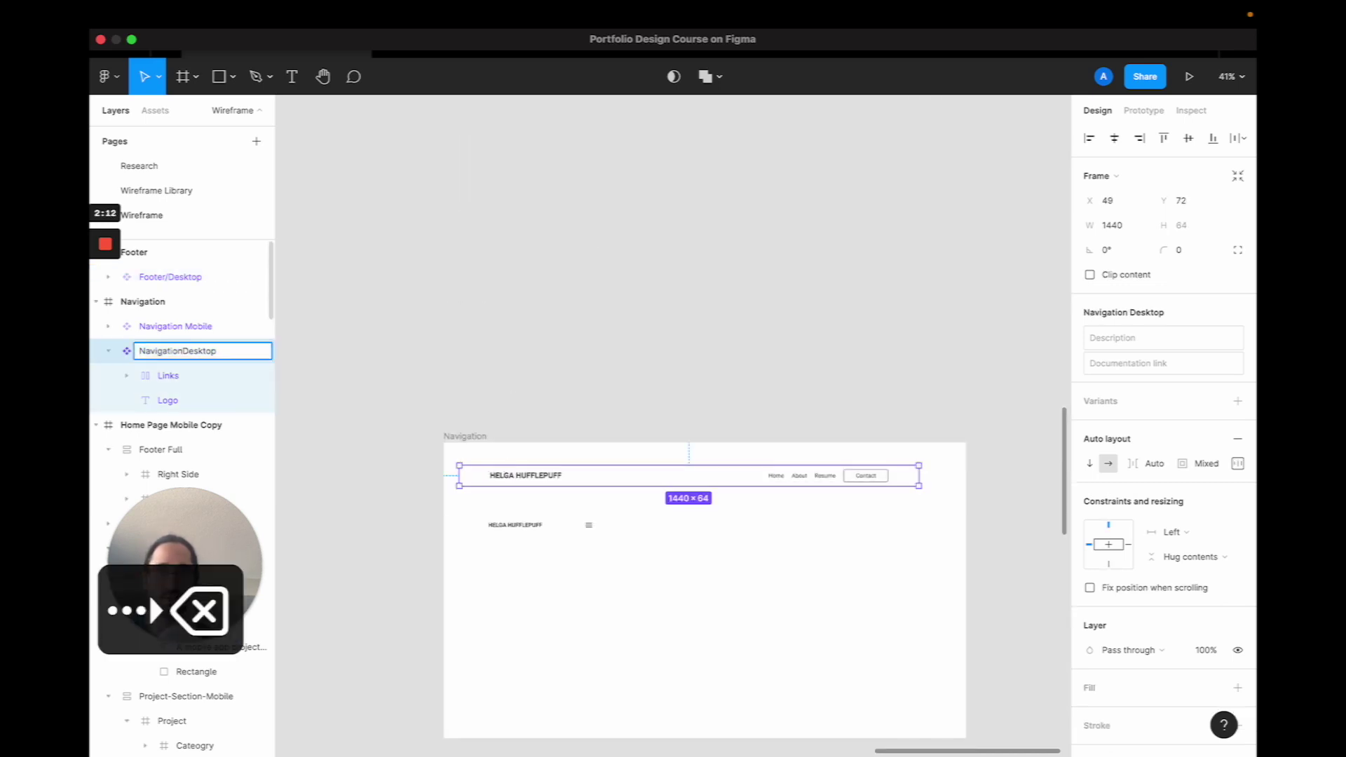
pyautogui.write('/')
pyautogui.press('Return')
# Rename the Navigation Mobile component as Navigation/Mobile.
pyautogui.click(185, 327)
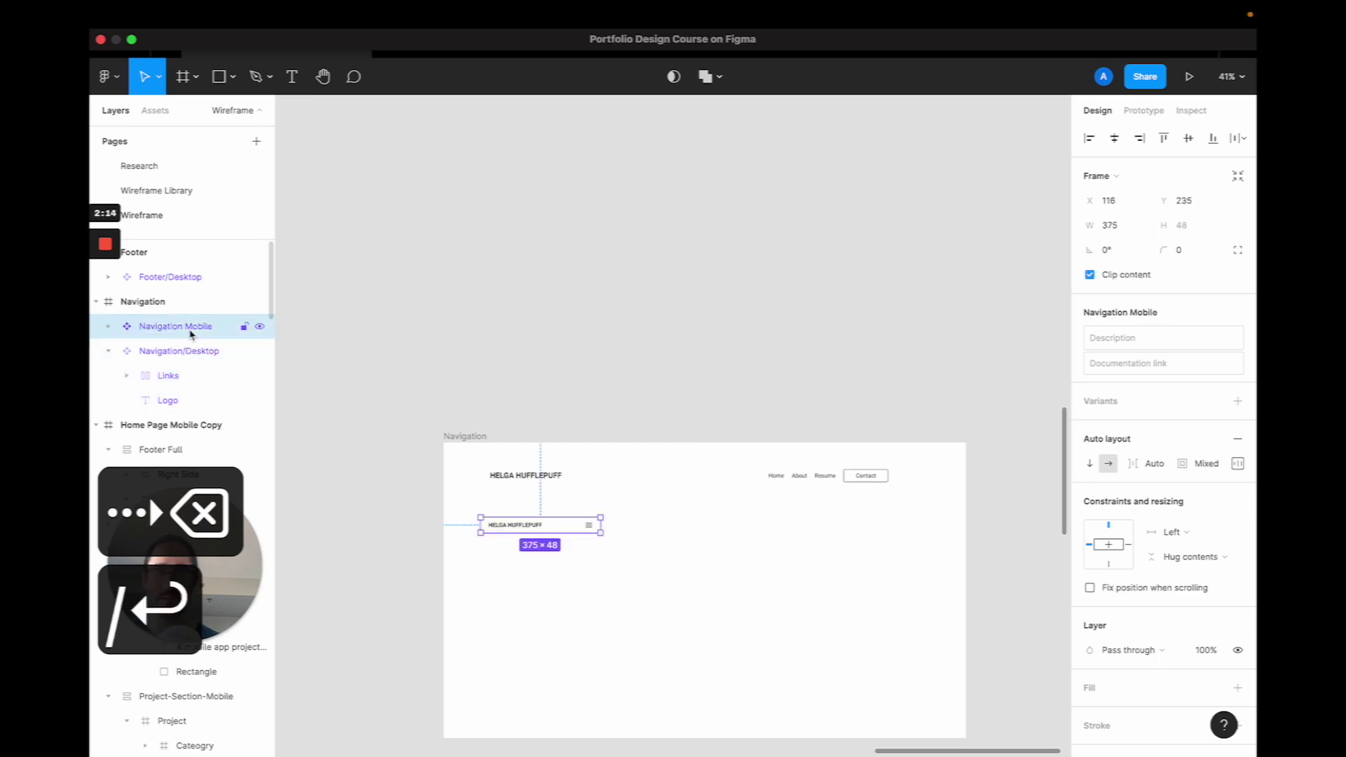
pyautogui.doubleClick(185, 327)
pyautogui.press('BackSpace')
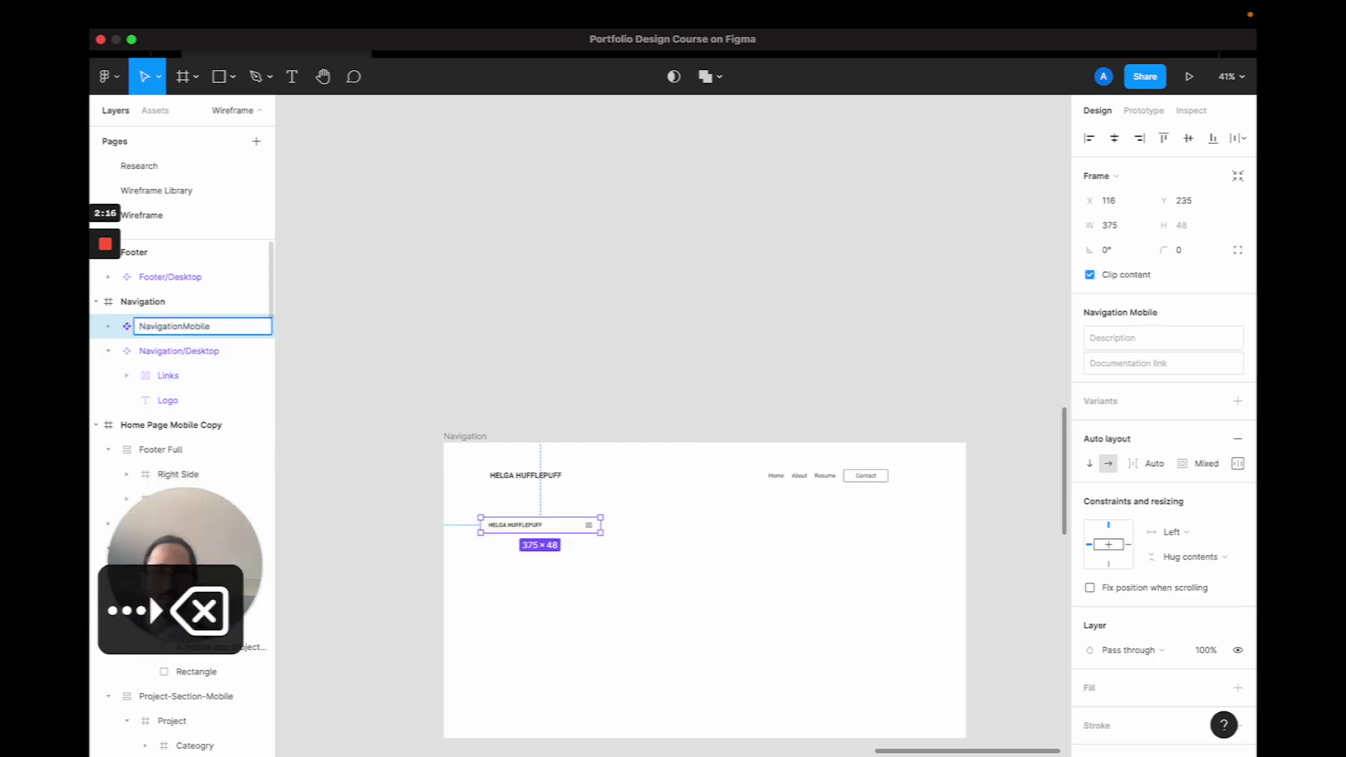
pyautogui.write('/')
pyautogui.press('Return')
# Copy the footer section of the About Page Mobile frame.
pyautogui.scroll(-10, 292, 420)
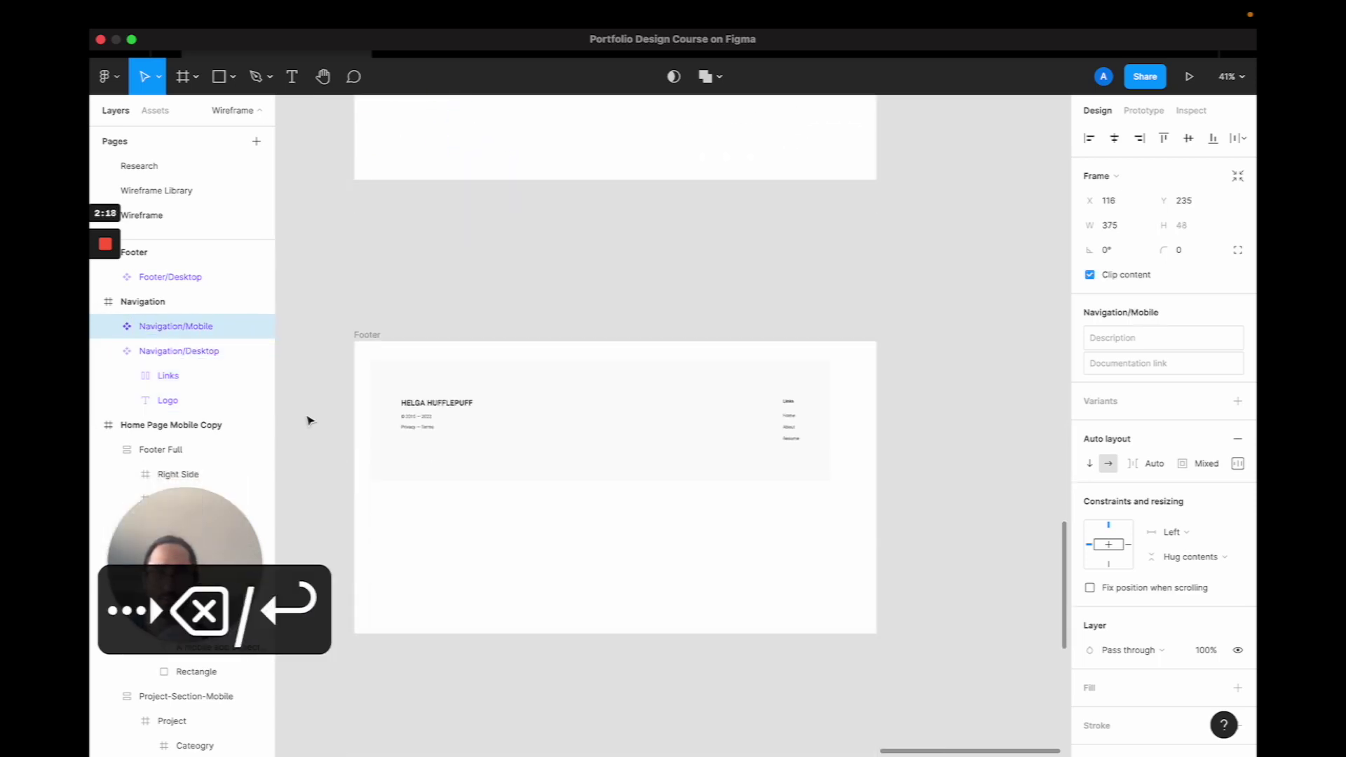
pyautogui.click(437, 400)
pyautogui.hscroll(-8, 438, 399)
pyautogui.scroll(-2, 438, 397)
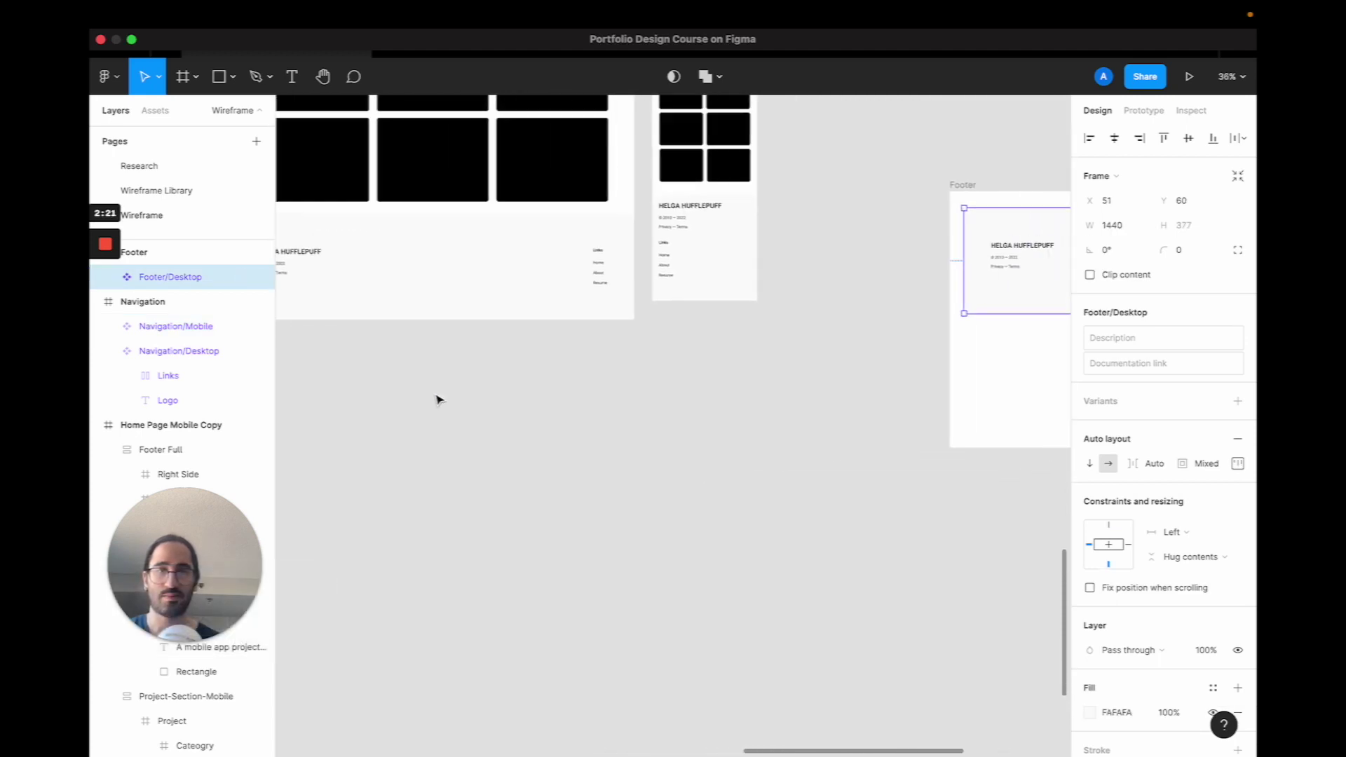
pyautogui.click(645, 255)
pyautogui.press('super+c')
pyautogui.hscroll(3, 646, 255)
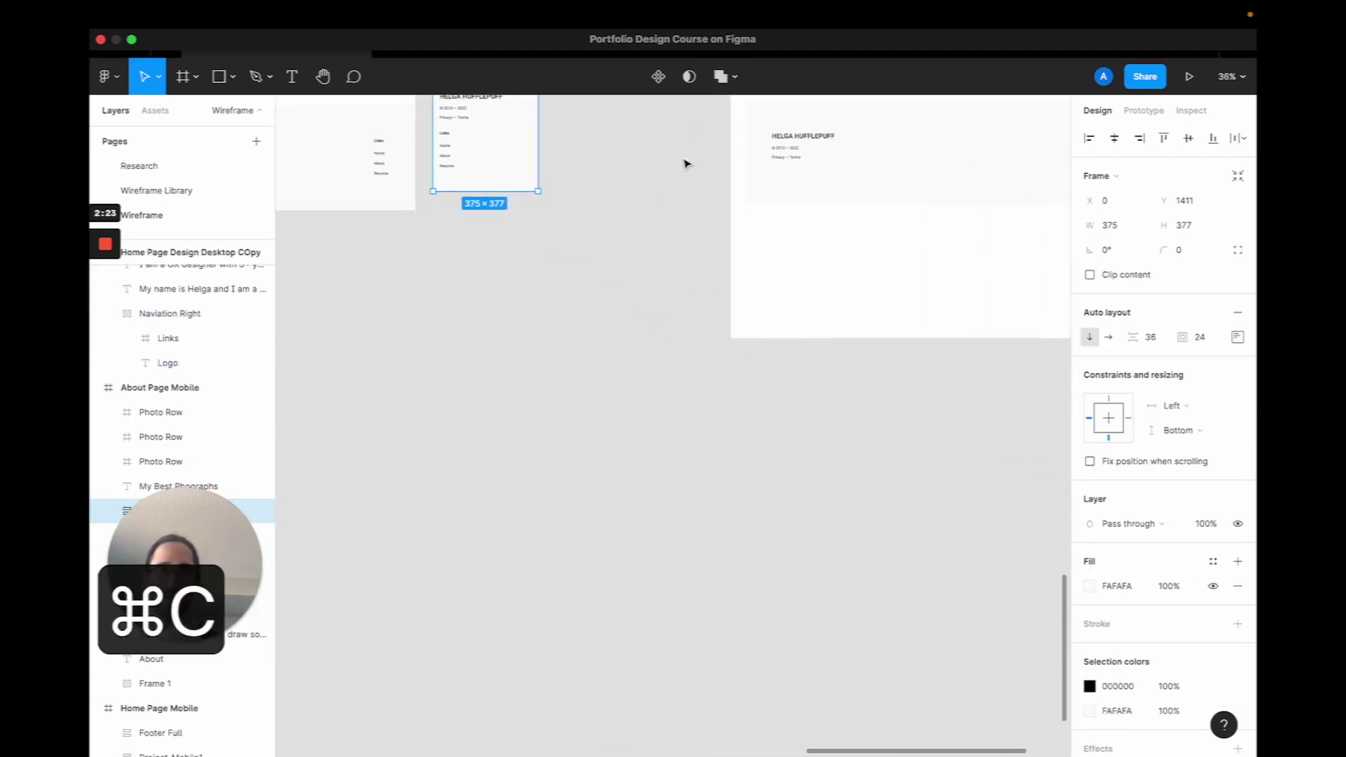
# Extend the Footer frame downward to about 1296 px high and move the desktop footer component back up near the frame's upper edge.
pyautogui.scroll(3, 685, 165)
pyautogui.click(629, 295)
pyautogui.scroll(-1, 629, 294)
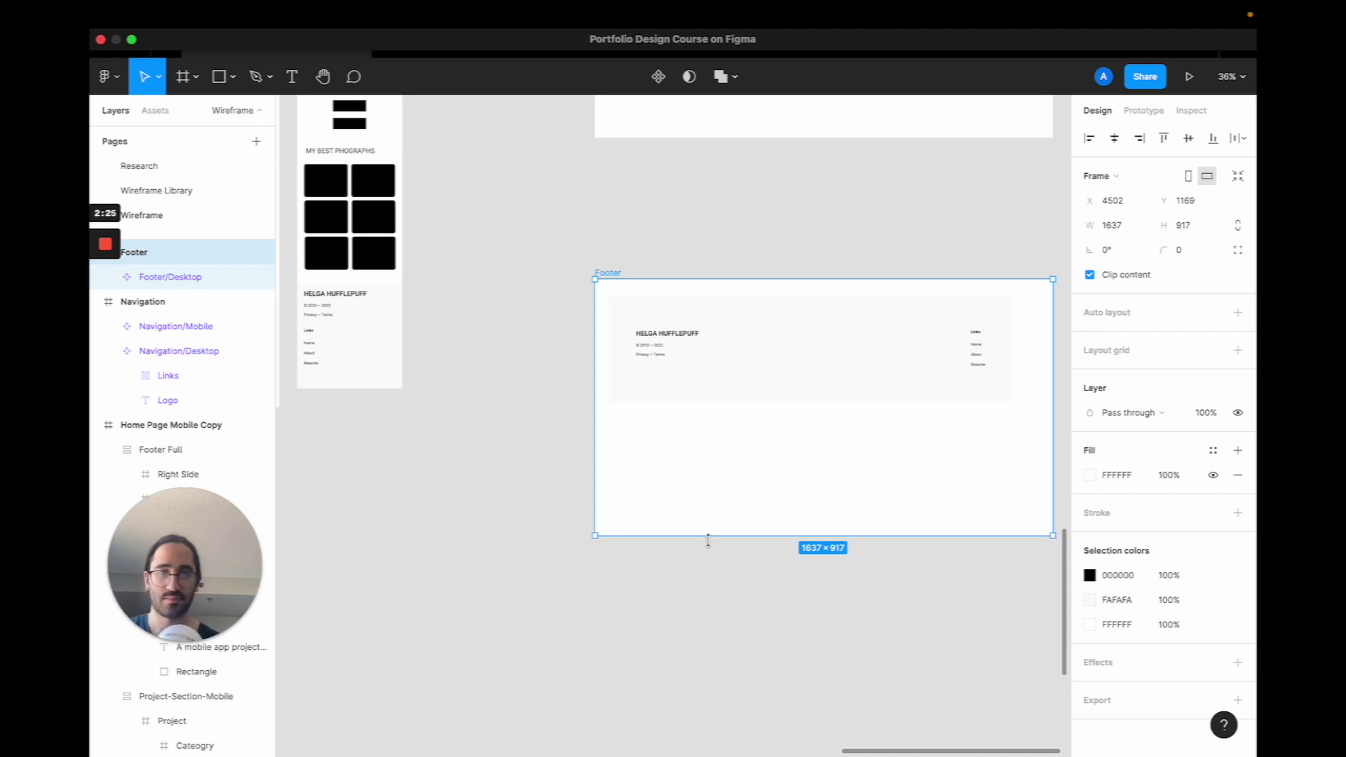
pyautogui.moveTo(708, 537); pyautogui.dragTo(710, 645)
pyautogui.click(754, 465)
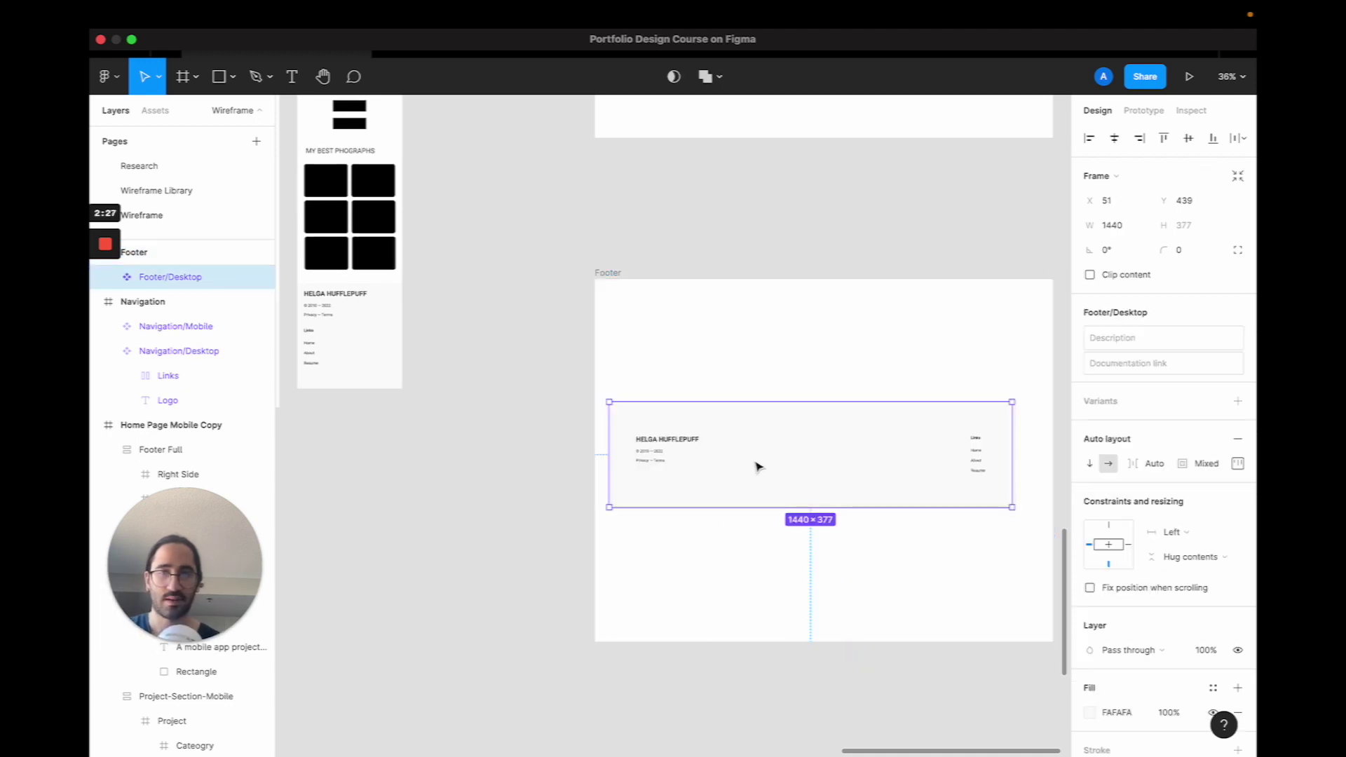
pyautogui.press('super+v')
pyautogui.moveTo(917, 322); pyautogui.dragTo(805, 540)
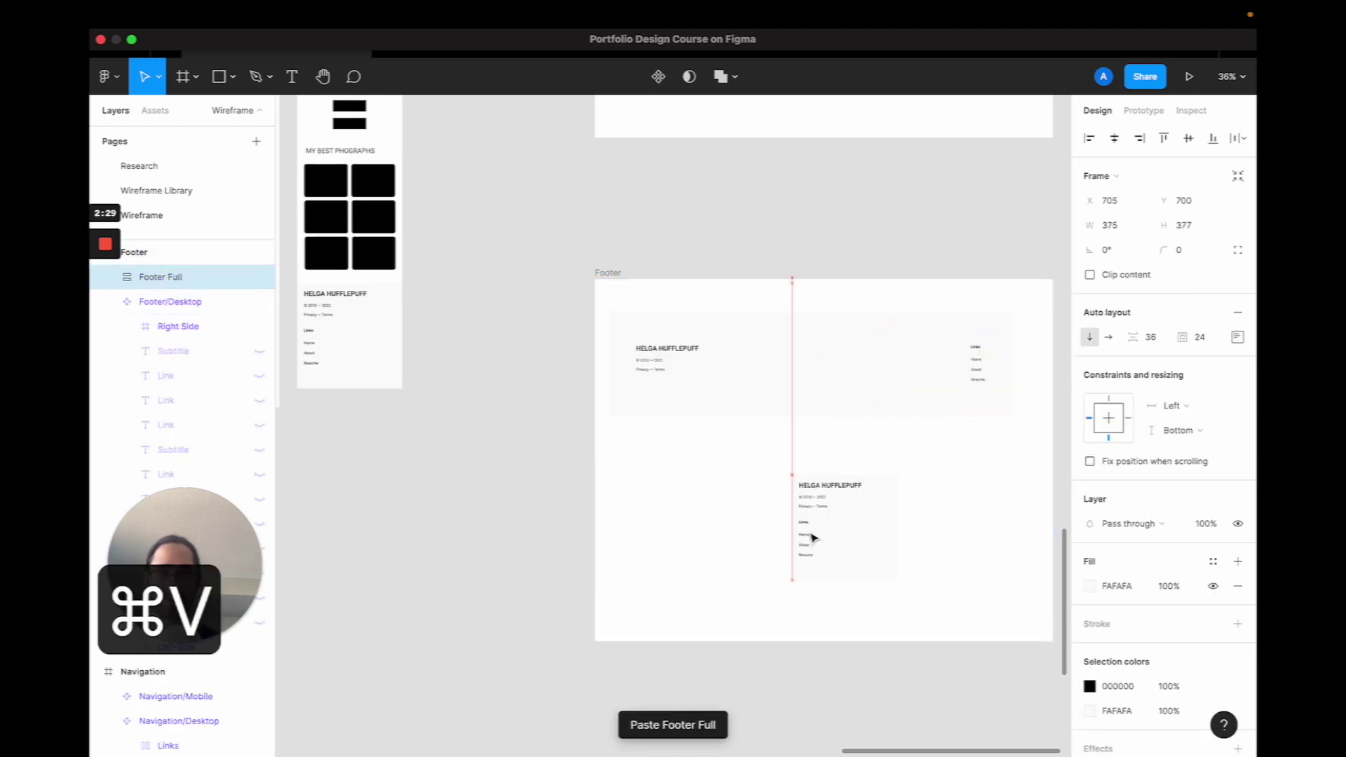
pyautogui.press('super+z')
pyautogui.press('super+z')
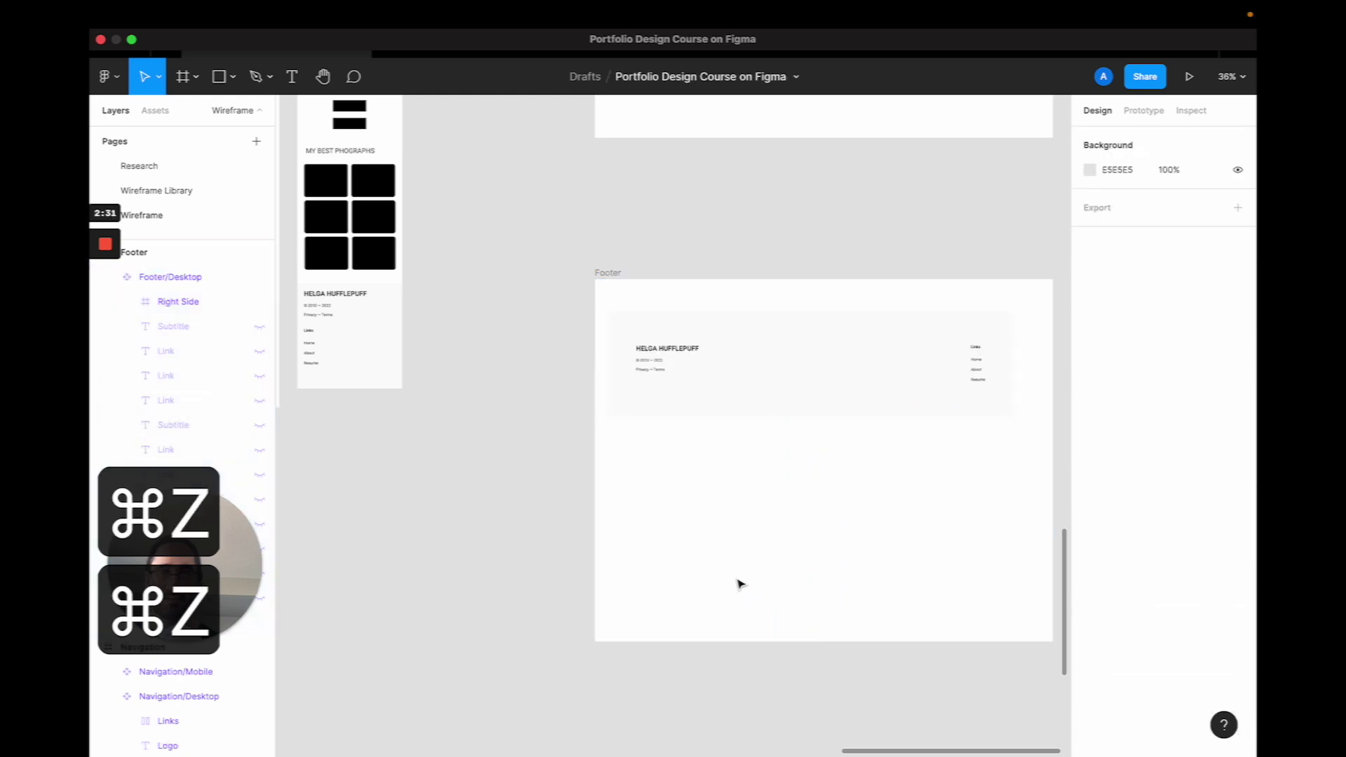
# Paste the mobile footer into the Footer frame and place it below the desktop footer at about X 55, Y 623.
pyautogui.click(609, 274)
pyautogui.scroll(-5, 613, 275)
pyautogui.press('super+v')
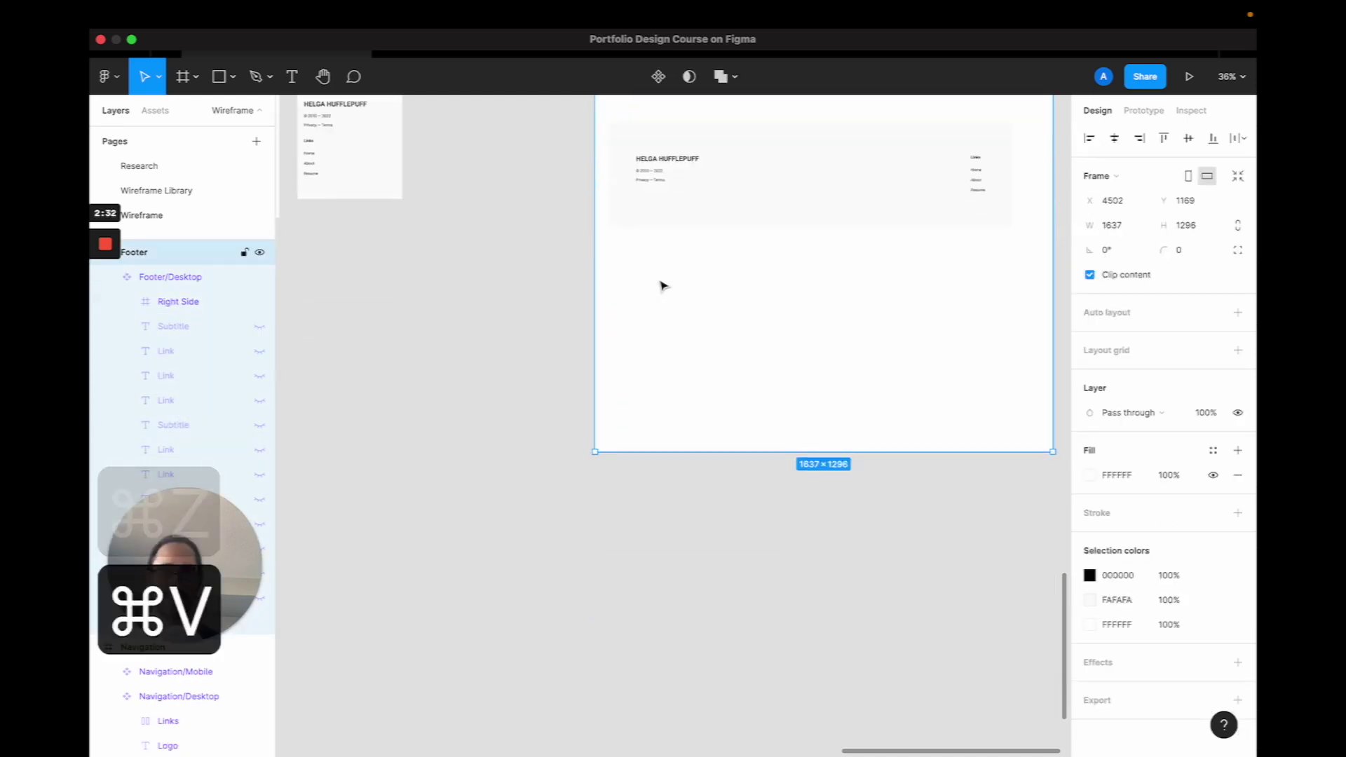
pyautogui.moveTo(662, 274); pyautogui.dragTo(675, 322)
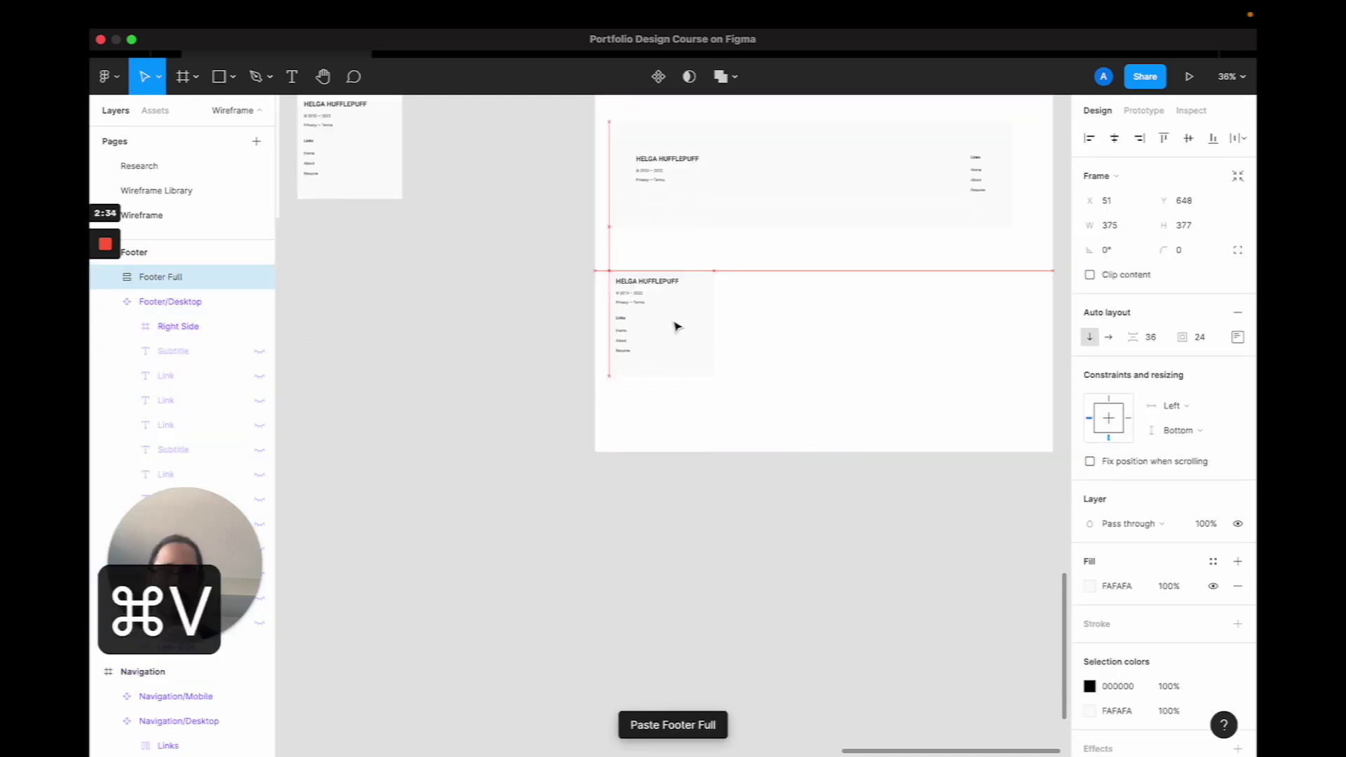
# Rename the pasted mobile footer as Footer/Mobile and turn it into a component.
pyautogui.doubleClick(199, 284)
pyautogui.write('Footer/Mob')
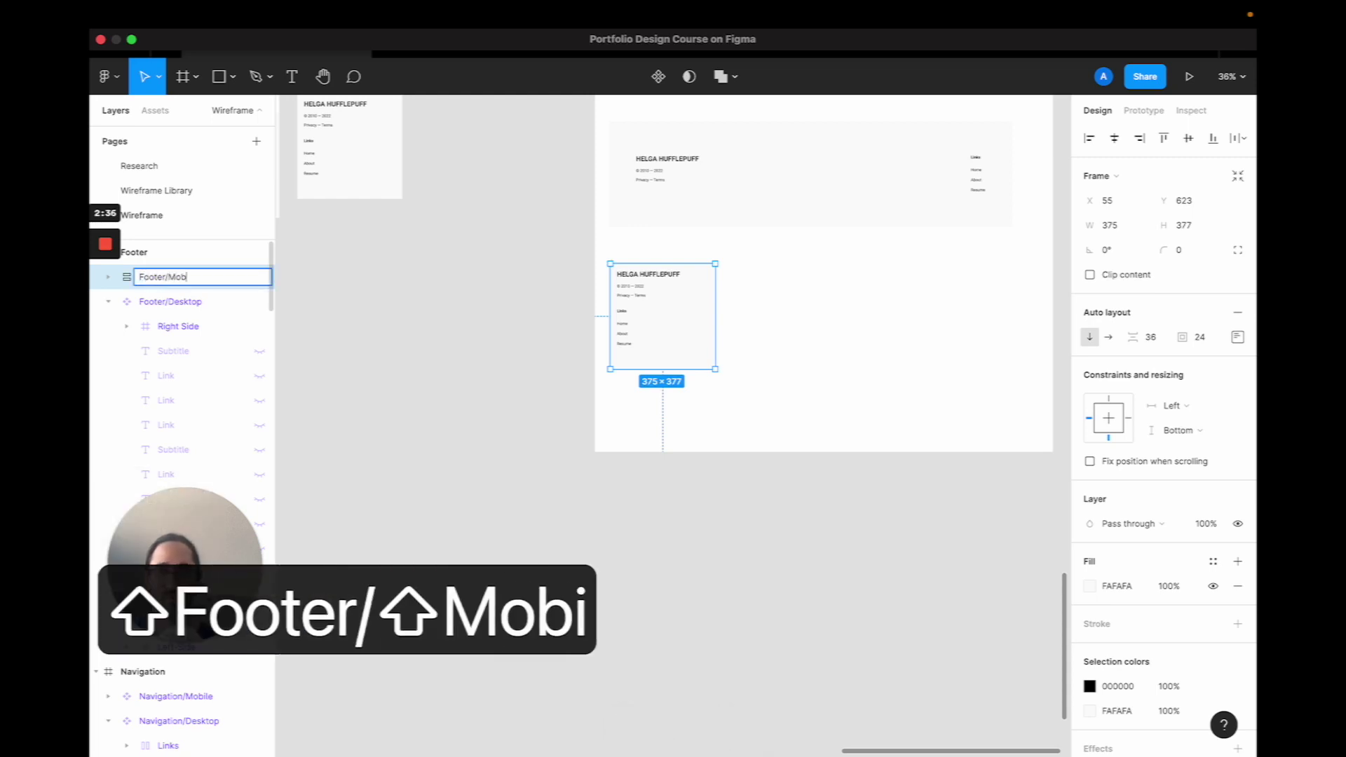
pyautogui.write('ile')
pyautogui.press('Return')
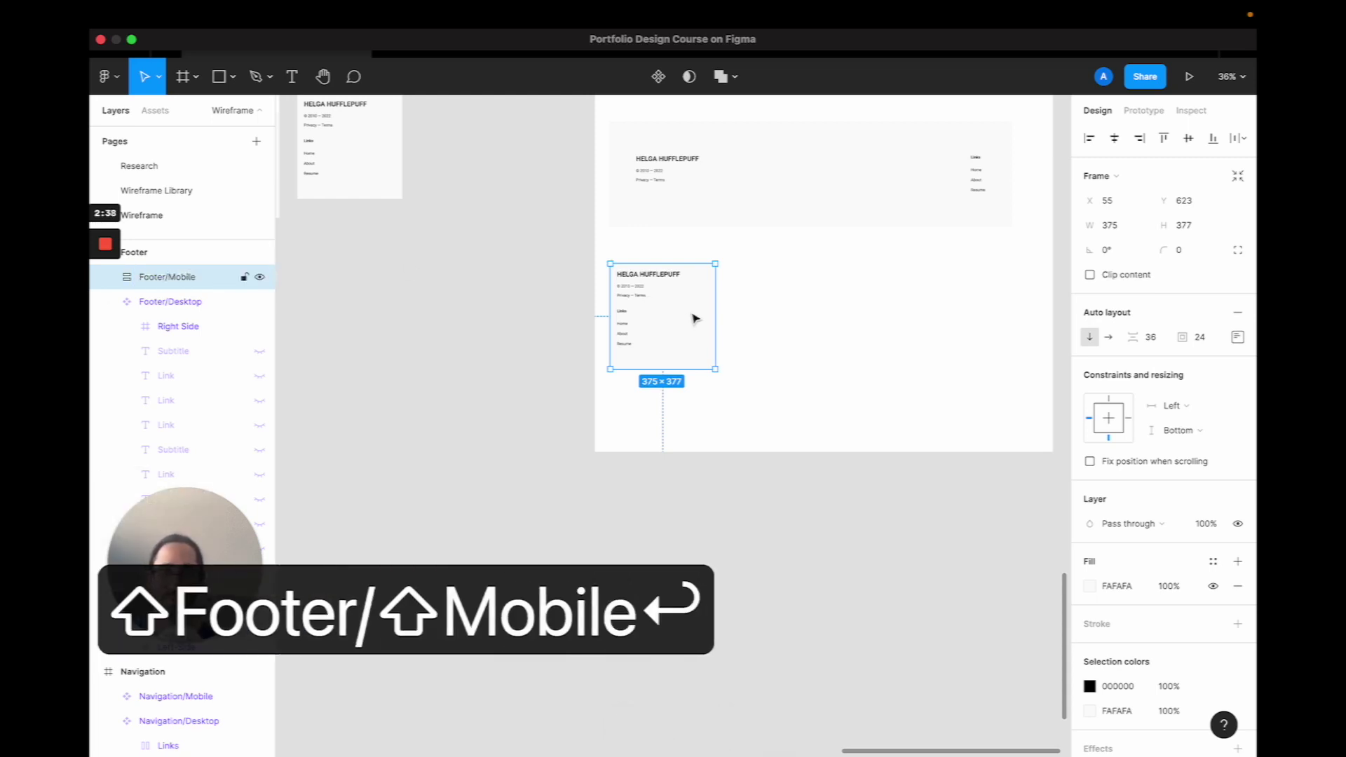
pyautogui.press('alt+super+k')
# Deselect the footer and bring up the file's local components in the assets list.
pyautogui.click(841, 445)
pyautogui.scroll(-3, 838, 456)
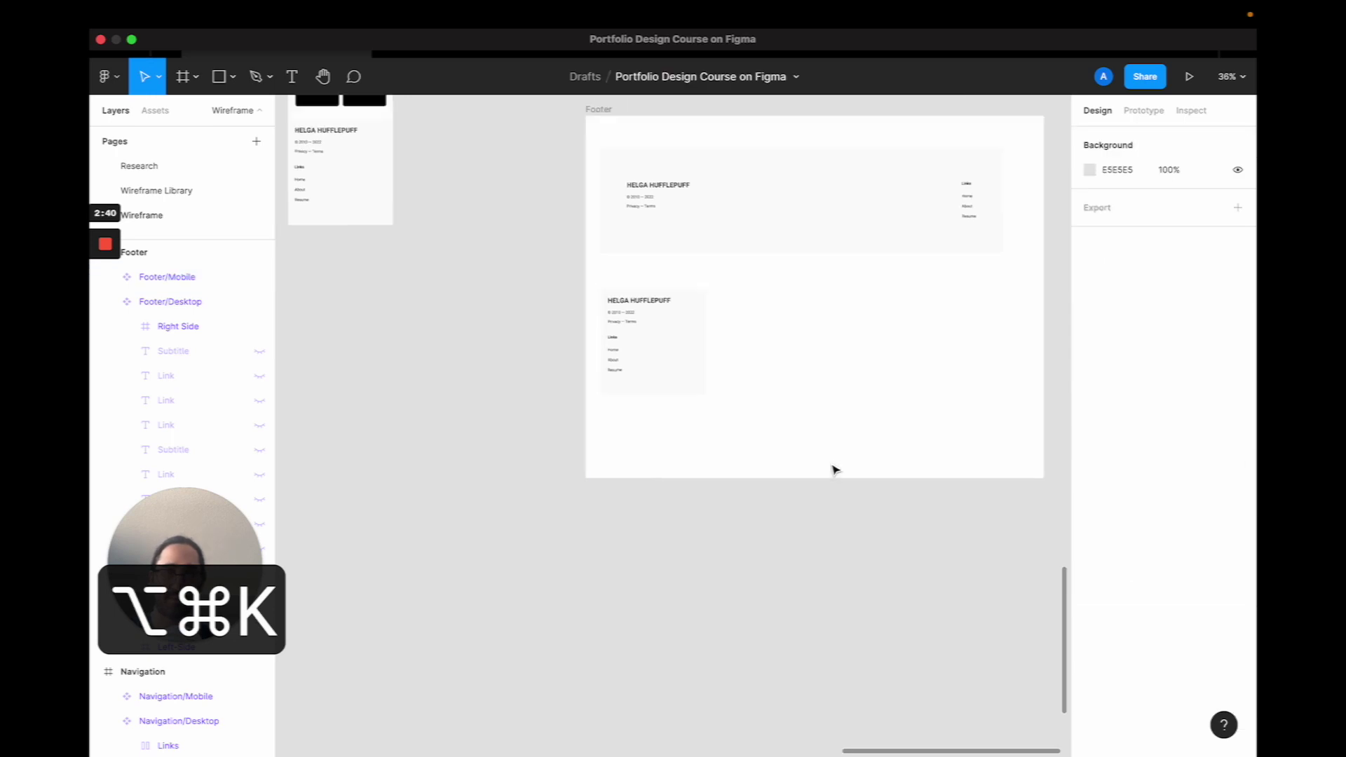
pyautogui.click(155, 111)
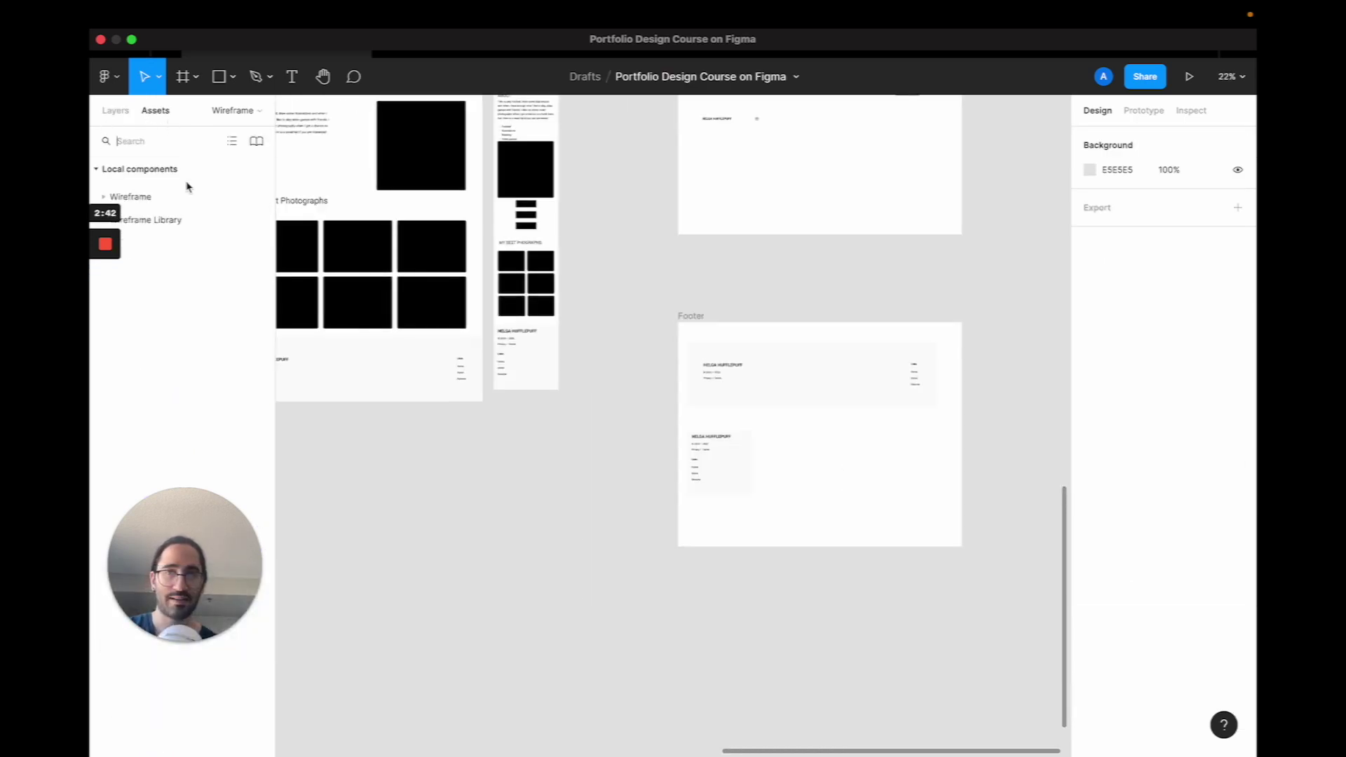
# Expand the Wireframe page's footer and navigation groups among the local components and check how they are named.
pyautogui.click(186, 204)
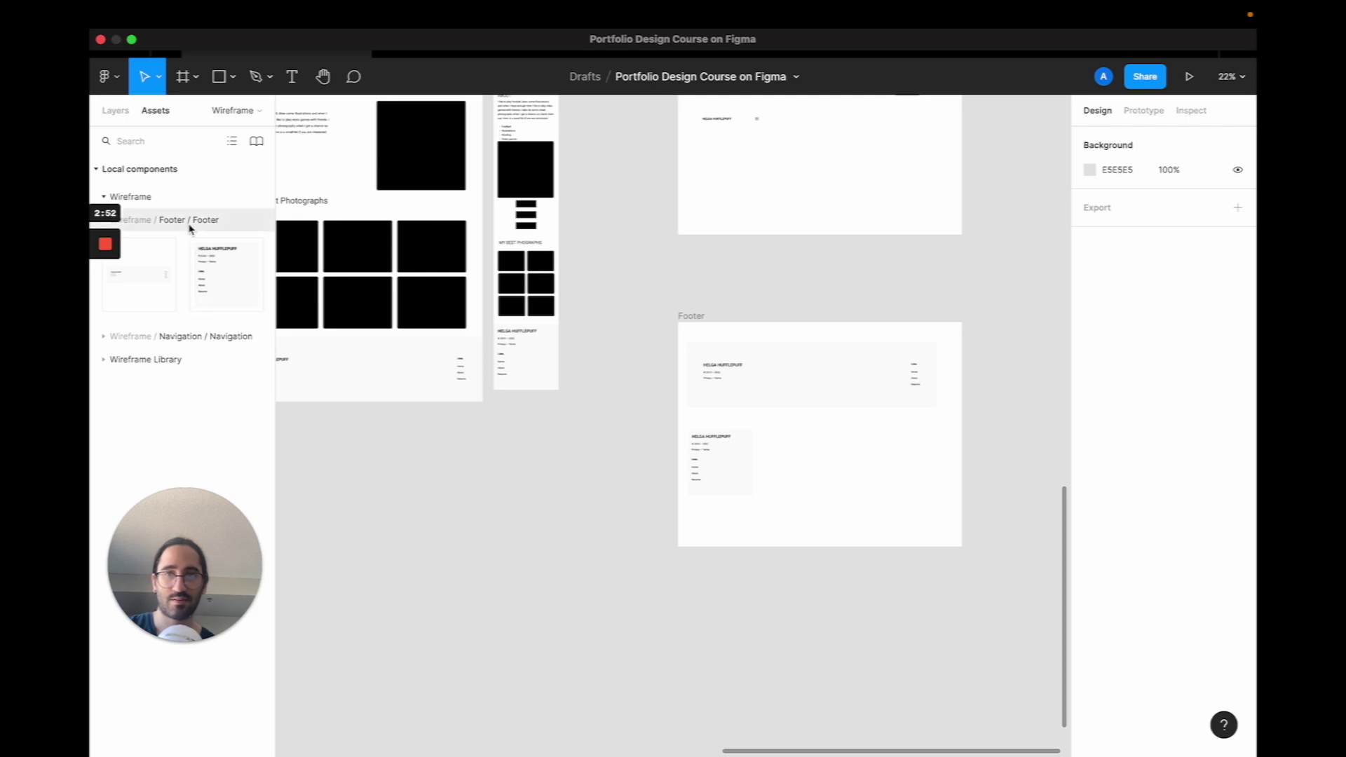
pyautogui.scroll(5, 703, 288)
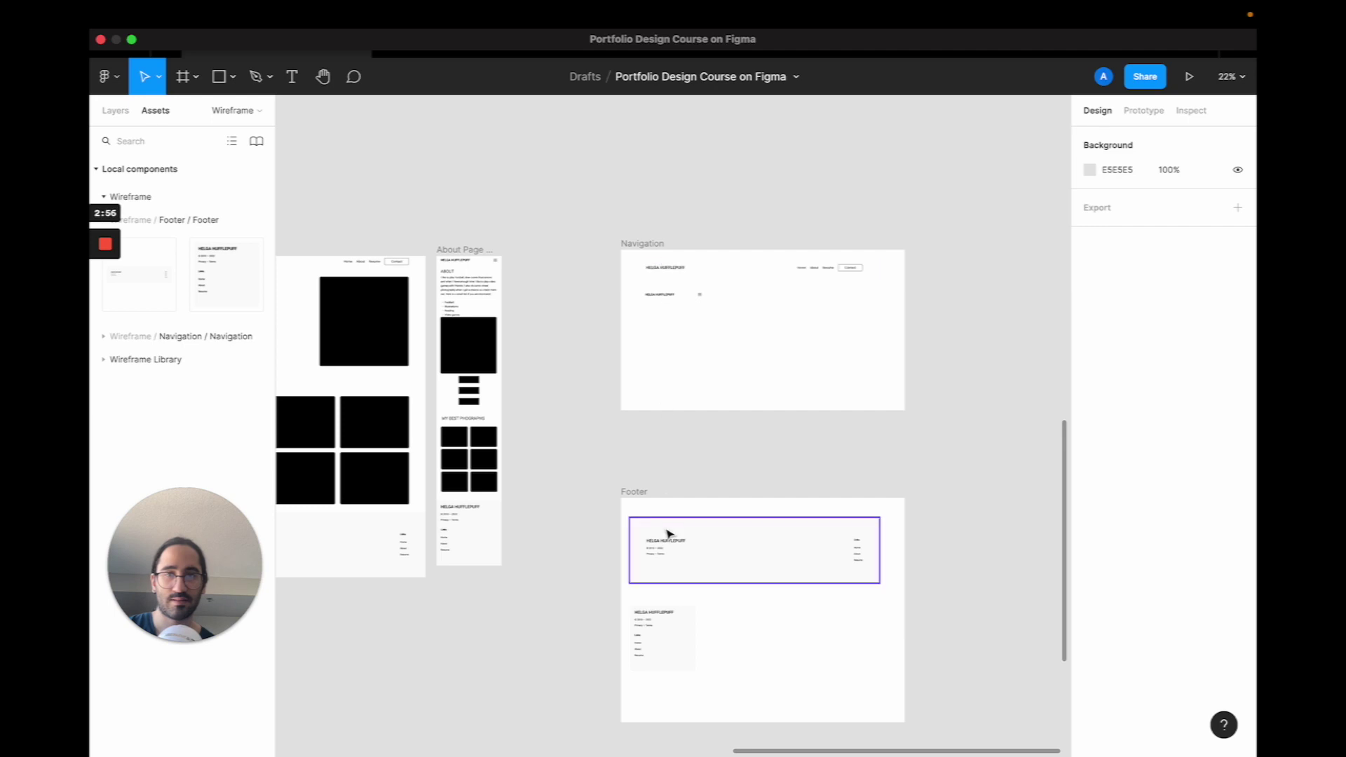
pyautogui.click(666, 283)
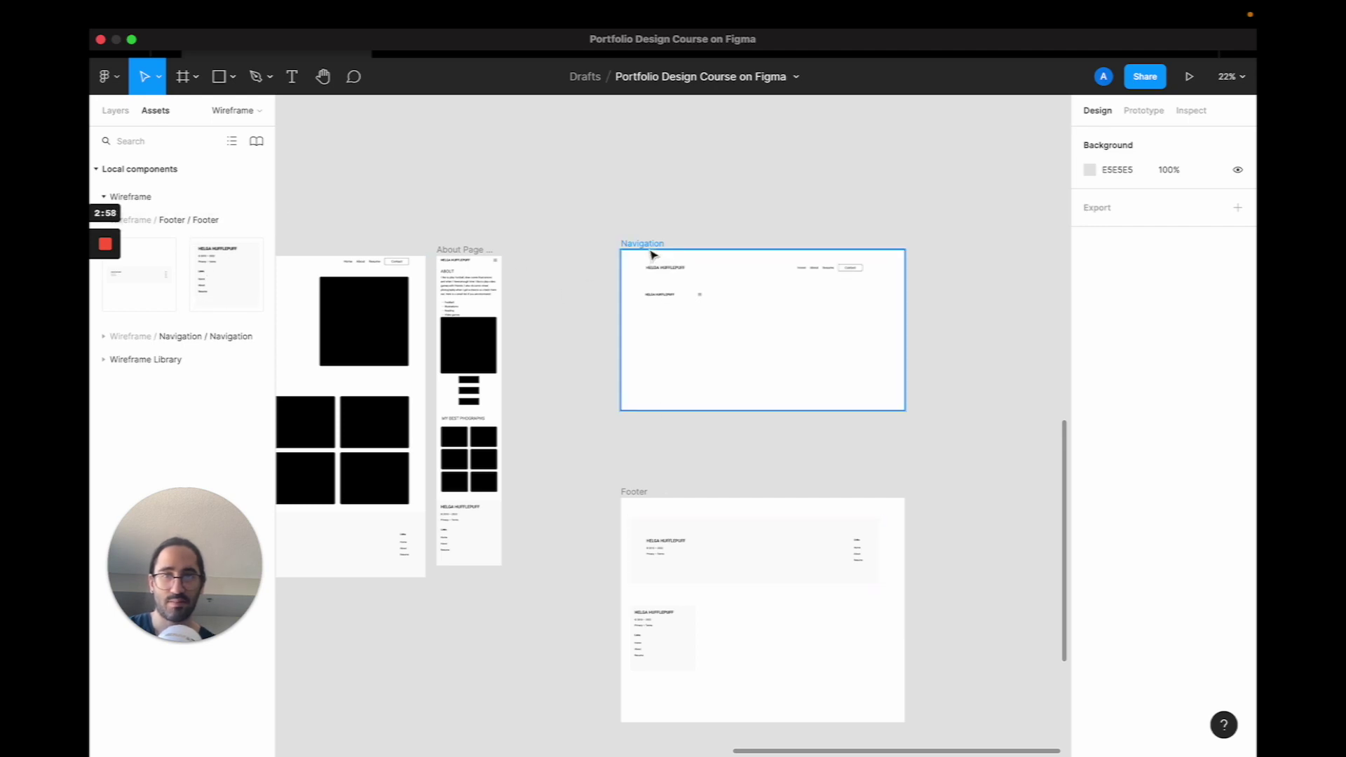
pyautogui.scroll(5, 666, 283)
pyautogui.click(171, 338)
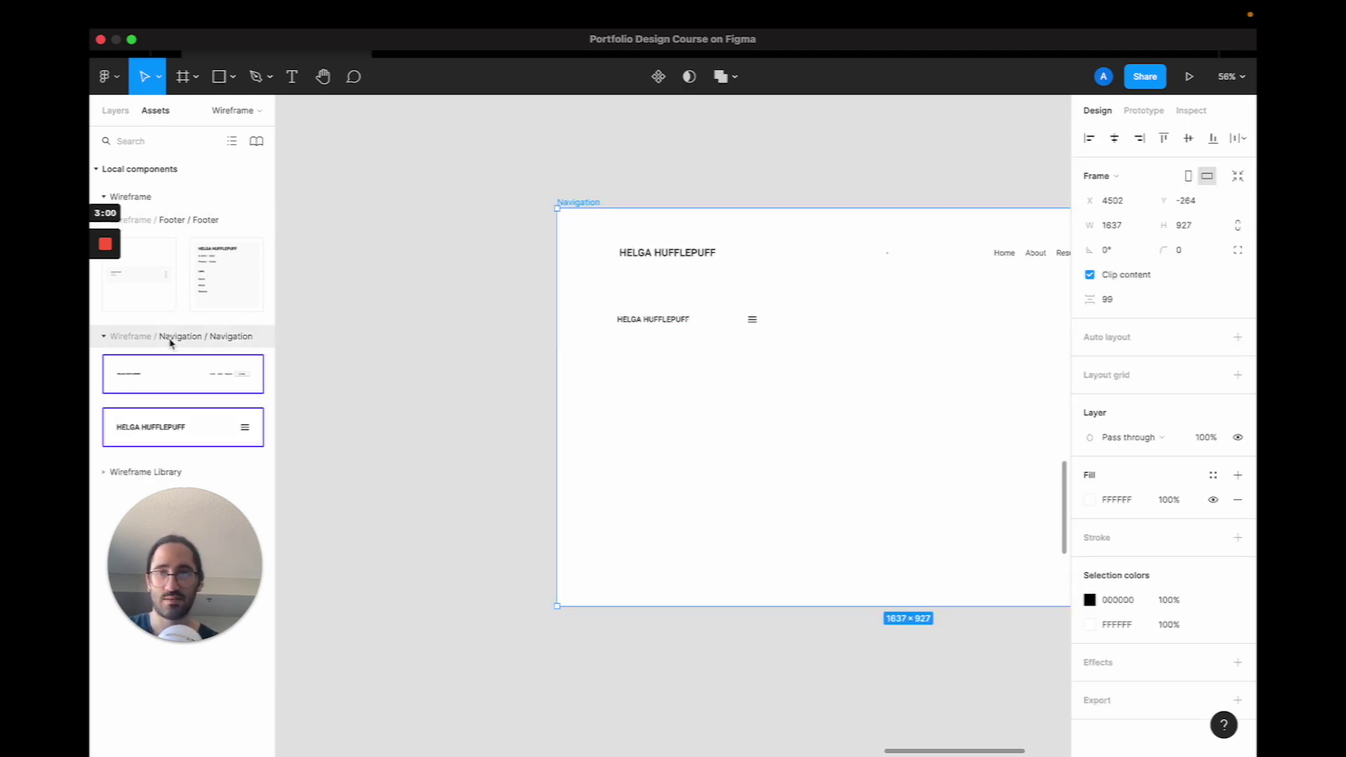
# Rename the desktop navigation component in the Navigation frame as Desktop, removing the group prefix.
pyautogui.click(680, 287)
pyautogui.click(673, 253)
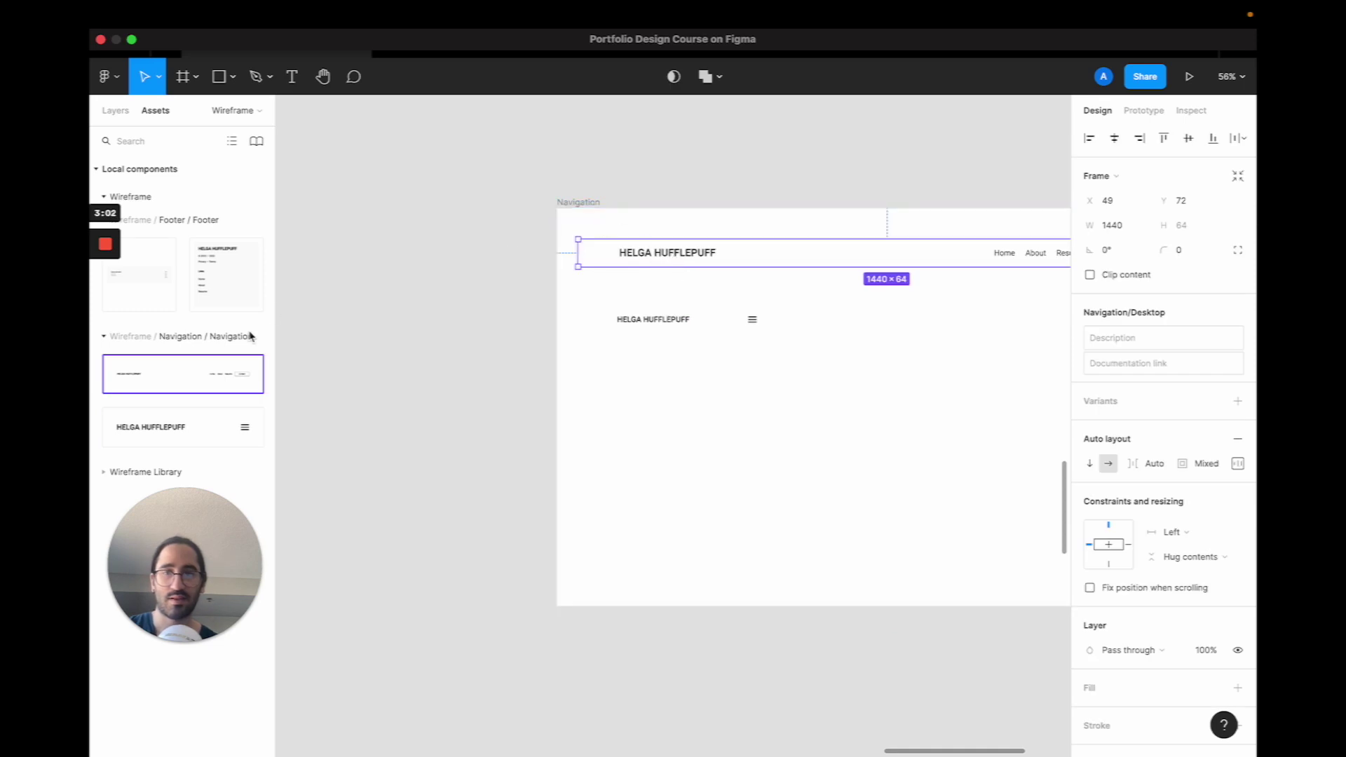
pyautogui.click(115, 110)
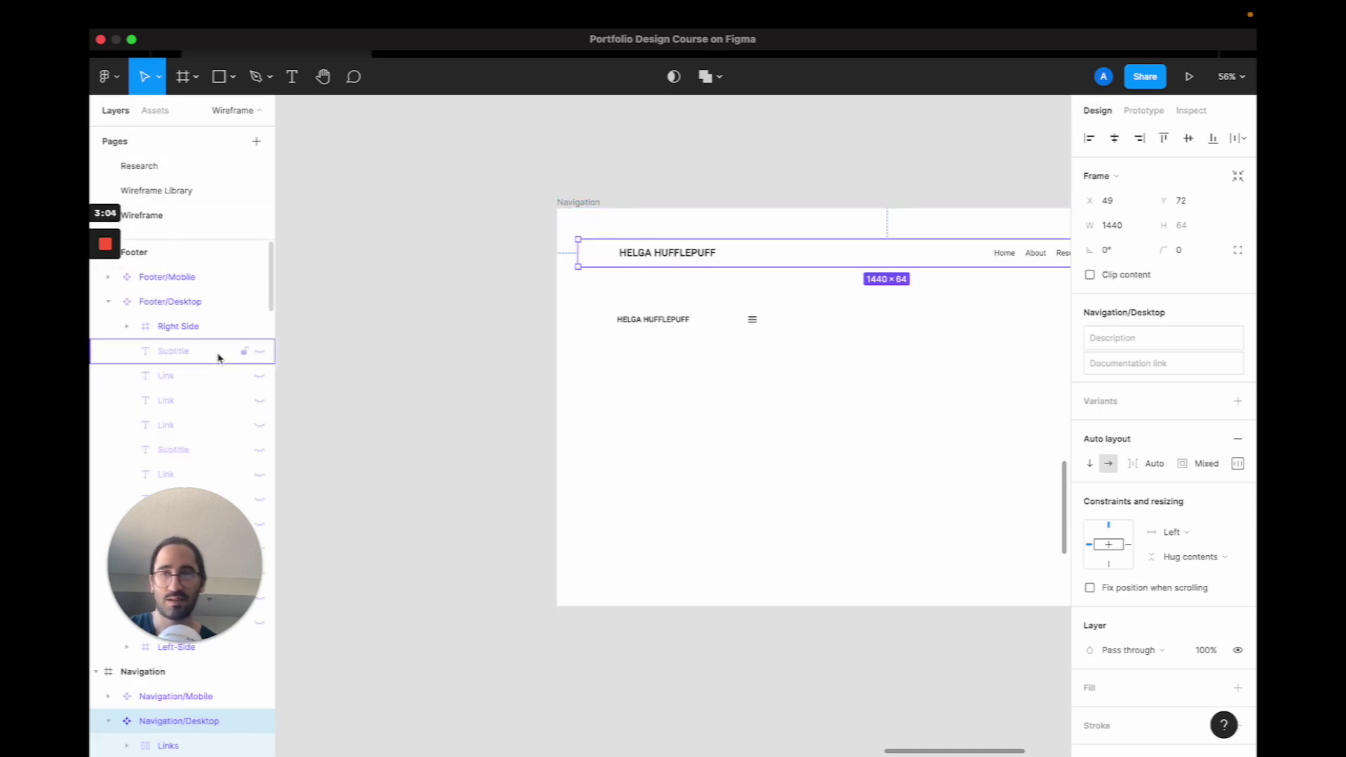
pyautogui.scroll(-5, 219, 356)
pyautogui.scroll(-2, 219, 358)
pyautogui.doubleClick(176, 355)
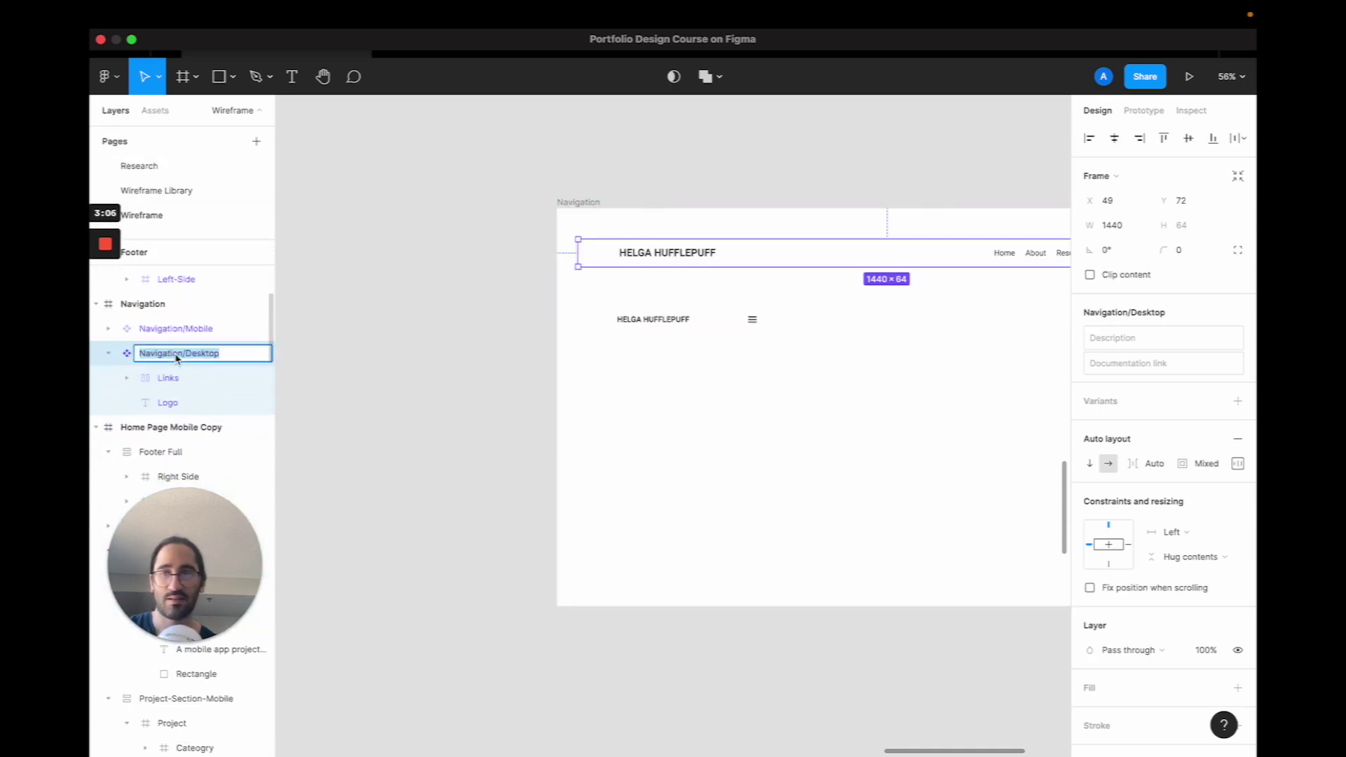
pyautogui.press('Left')
pyautogui.press('Right')
pyautogui.press('Right')
pyautogui.press('Right')
pyautogui.press('Right')
pyautogui.press('Right')
pyautogui.press('Right')
pyautogui.press('Right')
pyautogui.press('Right')
pyautogui.press('Right')
pyautogui.press('Right')
pyautogui.press('Right')
pyautogui.press('Right')
pyautogui.press('Left')
pyautogui.press('BackSpace')
pyautogui.press('BackSpace')
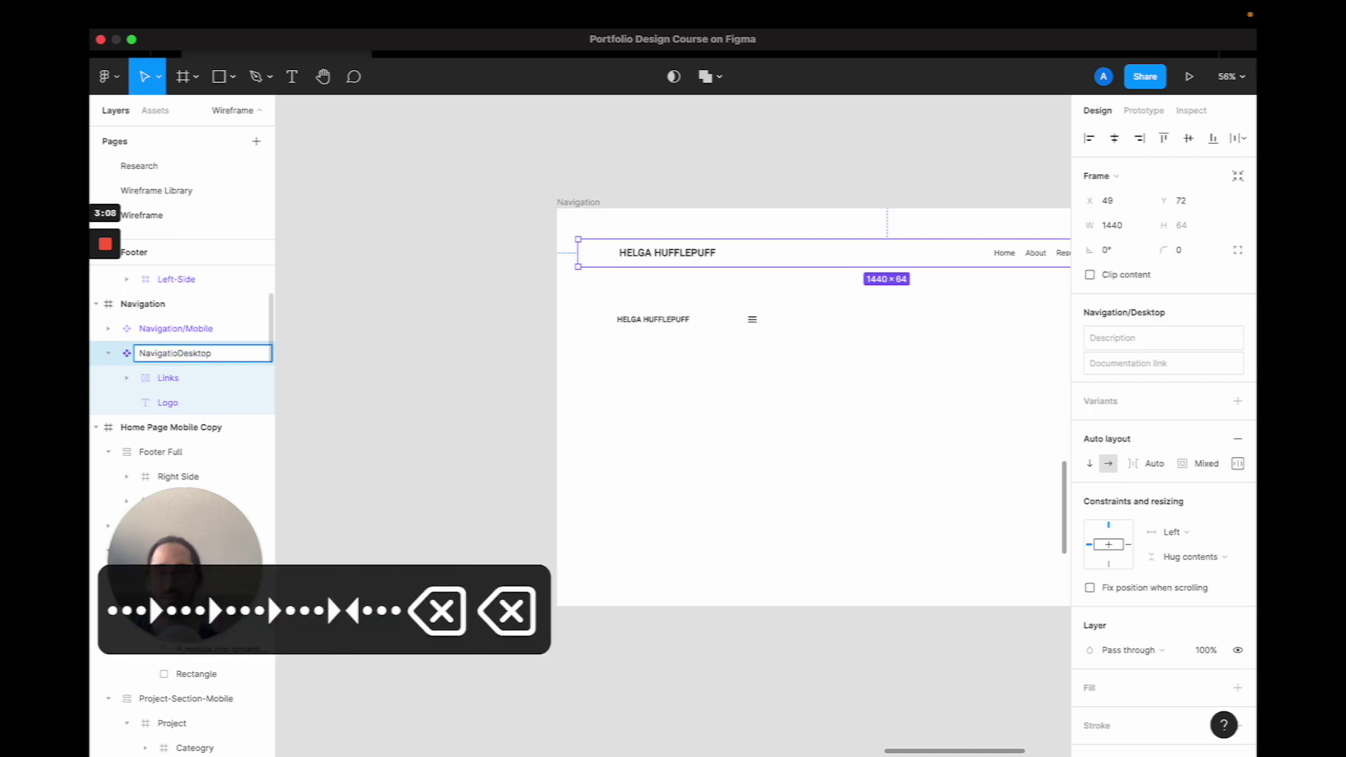
pyautogui.press('BackSpace')
pyautogui.press('BackSpace')
pyautogui.press('BackSpace')
pyautogui.press('BackSpace')
pyautogui.press('BackSpace')
pyautogui.press('BackSpace')
pyautogui.press('BackSpace')
pyautogui.press('BackSpace')
pyautogui.press('BackSpace')
pyautogui.press('Return')
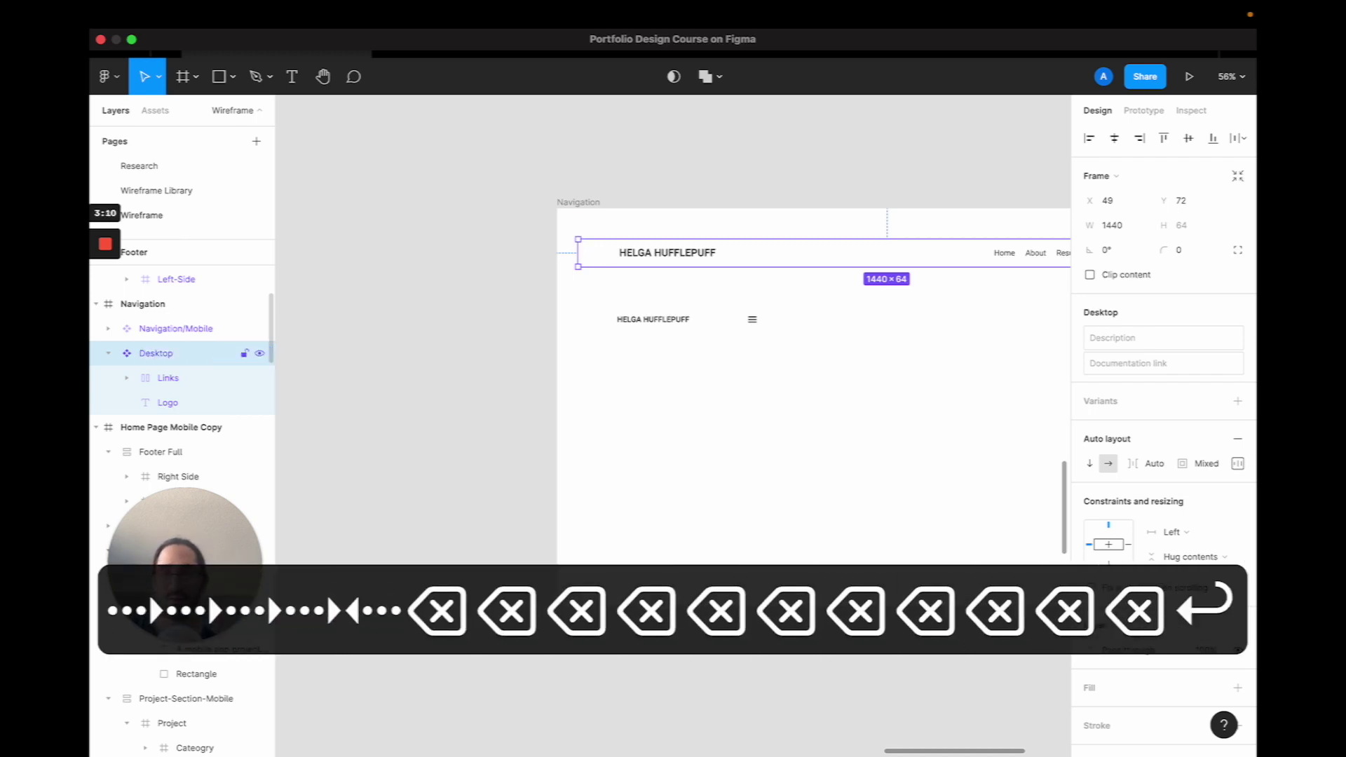
# Rename the mobile navigation component in the Navigation frame as Mobile.
pyautogui.doubleClick(176, 328)
pyautogui.click(177, 328)
pyautogui.press('BackSpace')
pyautogui.press('BackSpace')
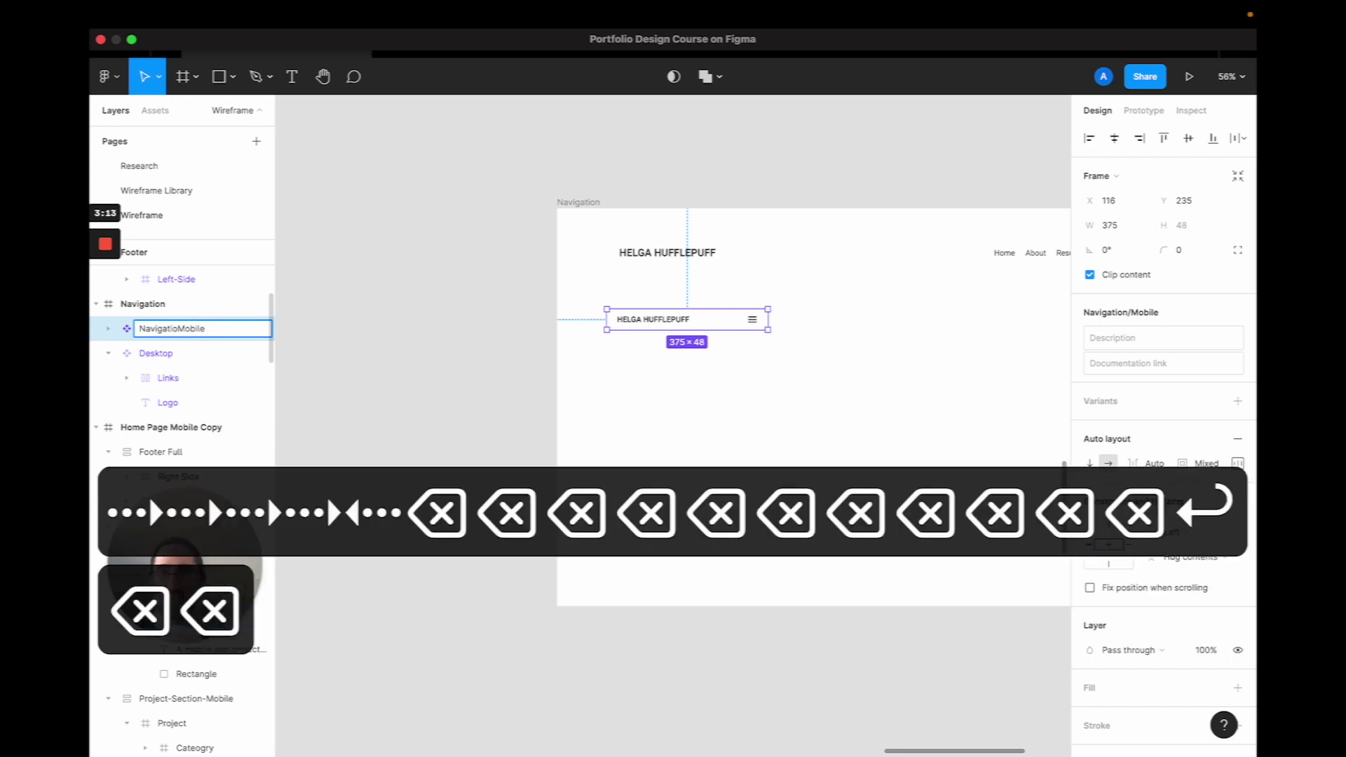
pyautogui.press('BackSpace')
pyautogui.press('BackSpace')
pyautogui.press('BackSpace')
pyautogui.press('BackSpace')
pyautogui.press('BackSpace')
pyautogui.press('BackSpace')
pyautogui.press('BackSpace')
pyautogui.press('BackSpace')
pyautogui.press('BackSpace')
pyautogui.press('Return')
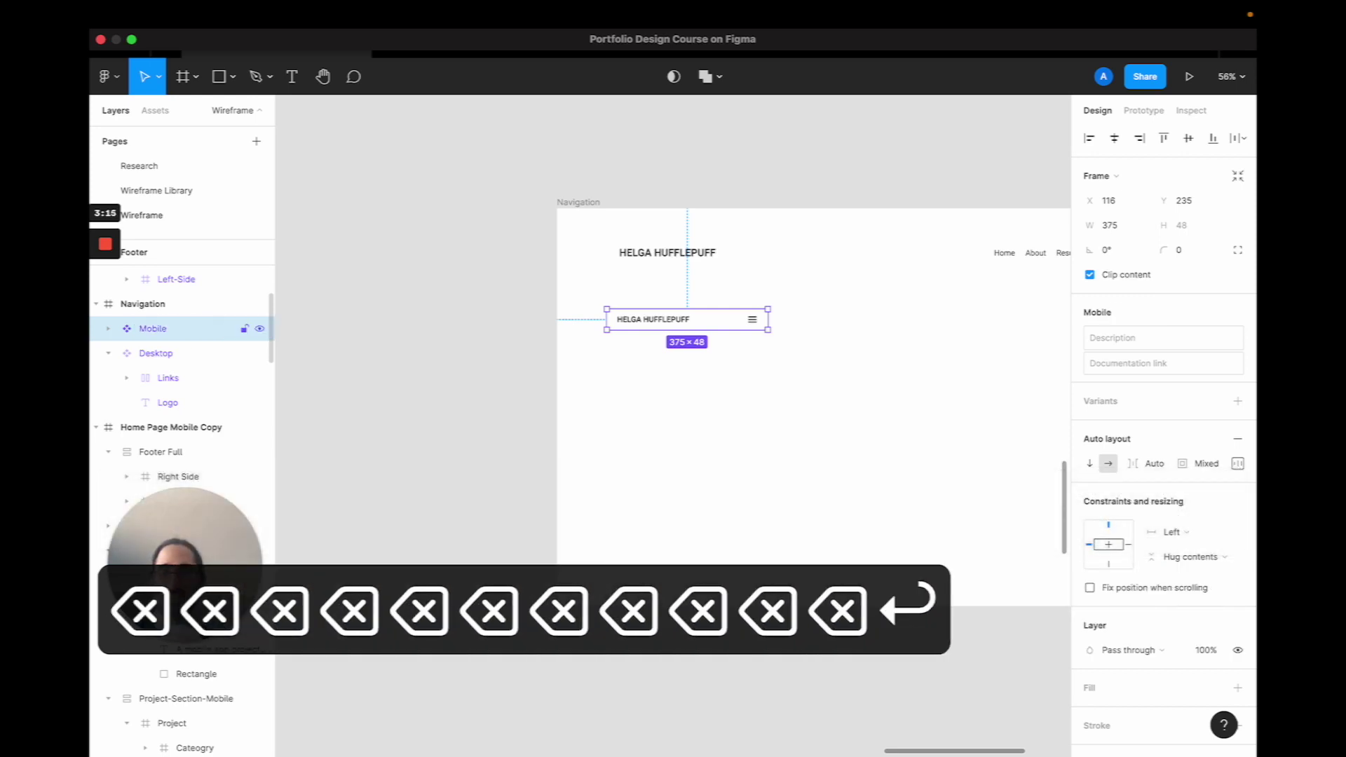
# Rename the desktop footer component in the Footer frame as Desktop.
pyautogui.scroll(-10, 717, 459)
pyautogui.click(631, 291)
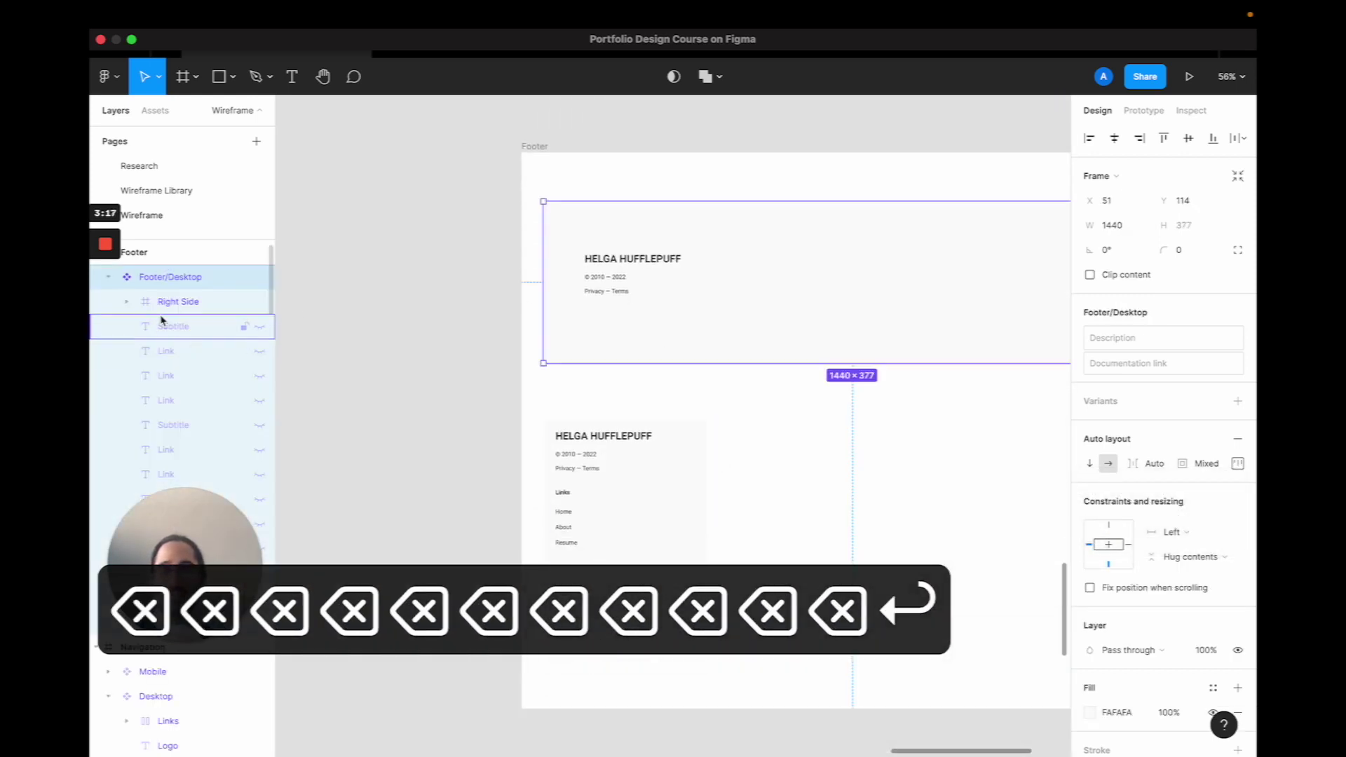
pyautogui.doubleClick(166, 277)
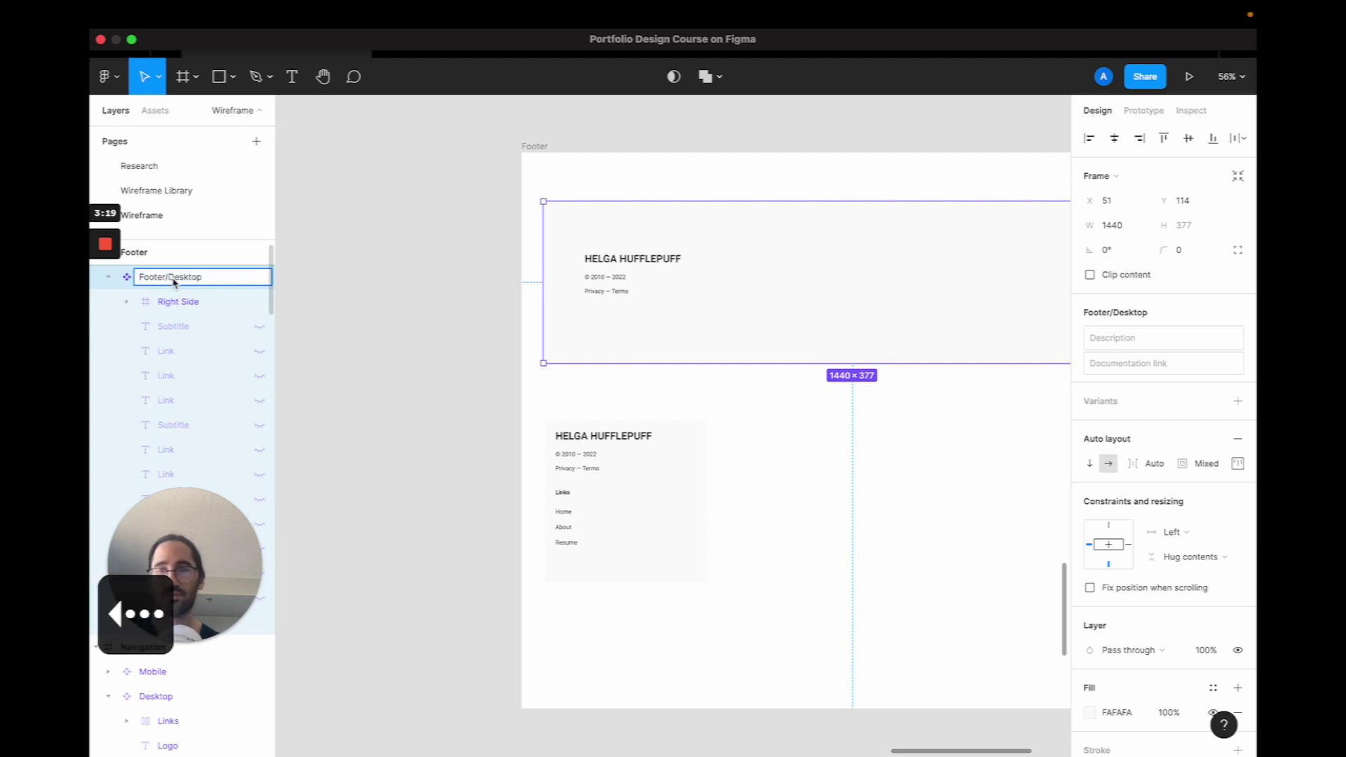
pyautogui.press('Left')
pyautogui.press('Left')
pyautogui.press('Left')
pyautogui.press('BackSpace')
pyautogui.press('BackSpace')
pyautogui.press('BackSpace')
pyautogui.press('BackSpace')
pyautogui.press('BackSpace')
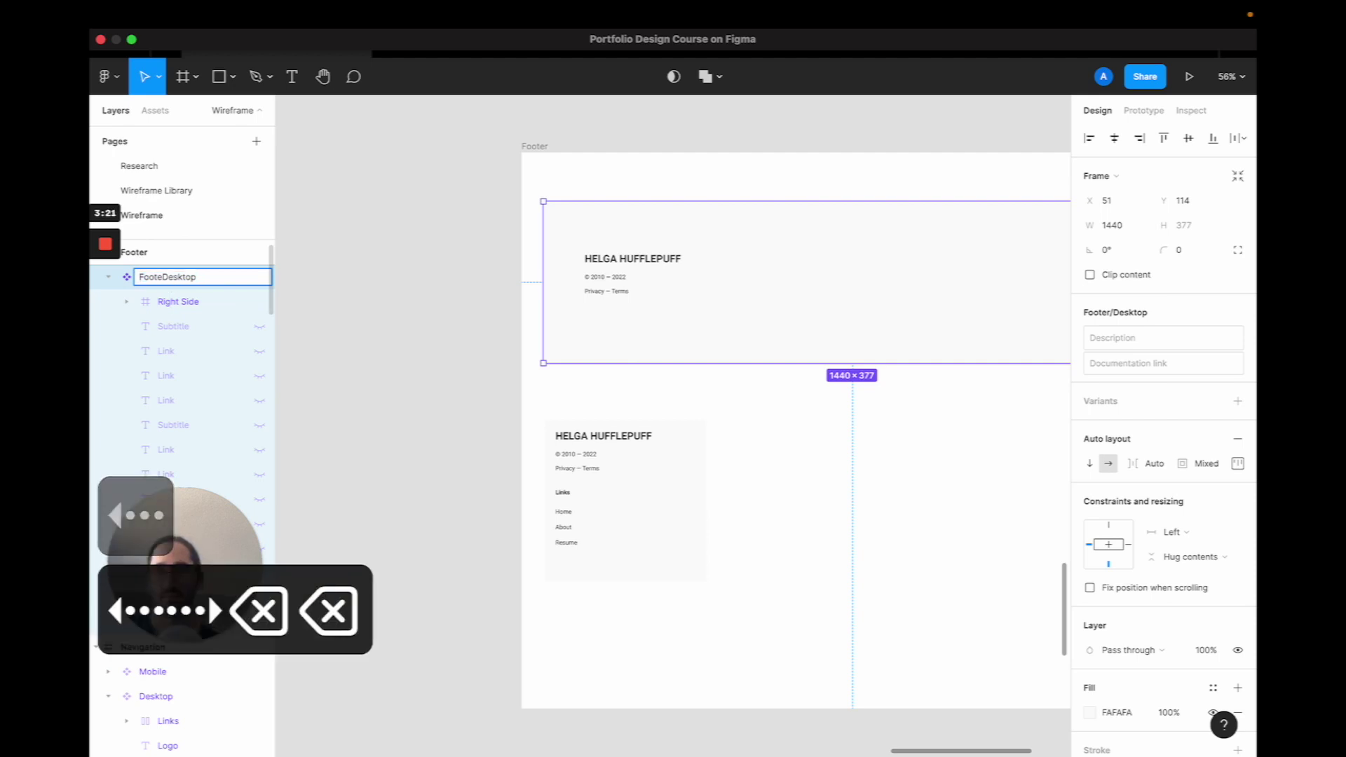
pyautogui.press('BackSpace')
pyautogui.press('BackSpace')
pyautogui.press('Return')
# Rename the mobile footer component in the Footer frame as Mobile.
pyautogui.scroll(-3, 442, 391)
pyautogui.click(592, 323)
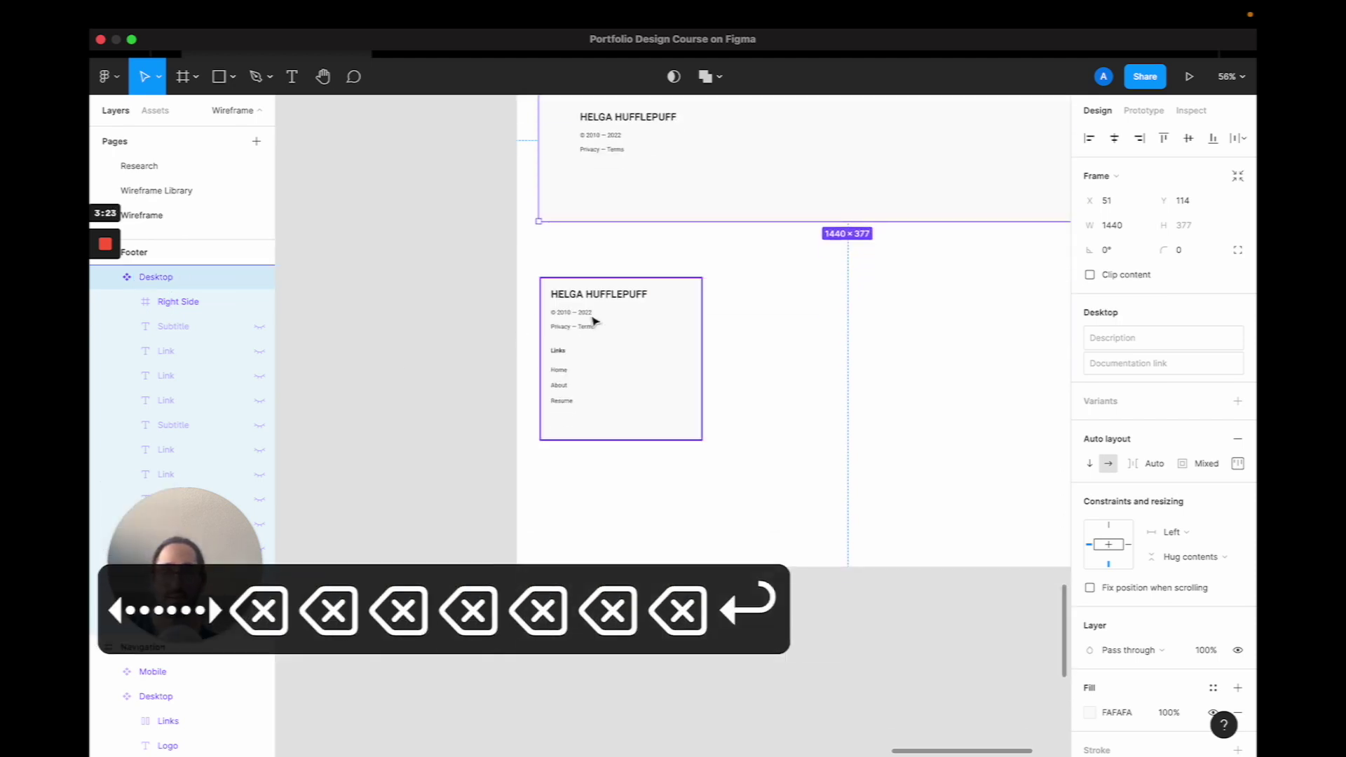
pyautogui.doubleClick(170, 283)
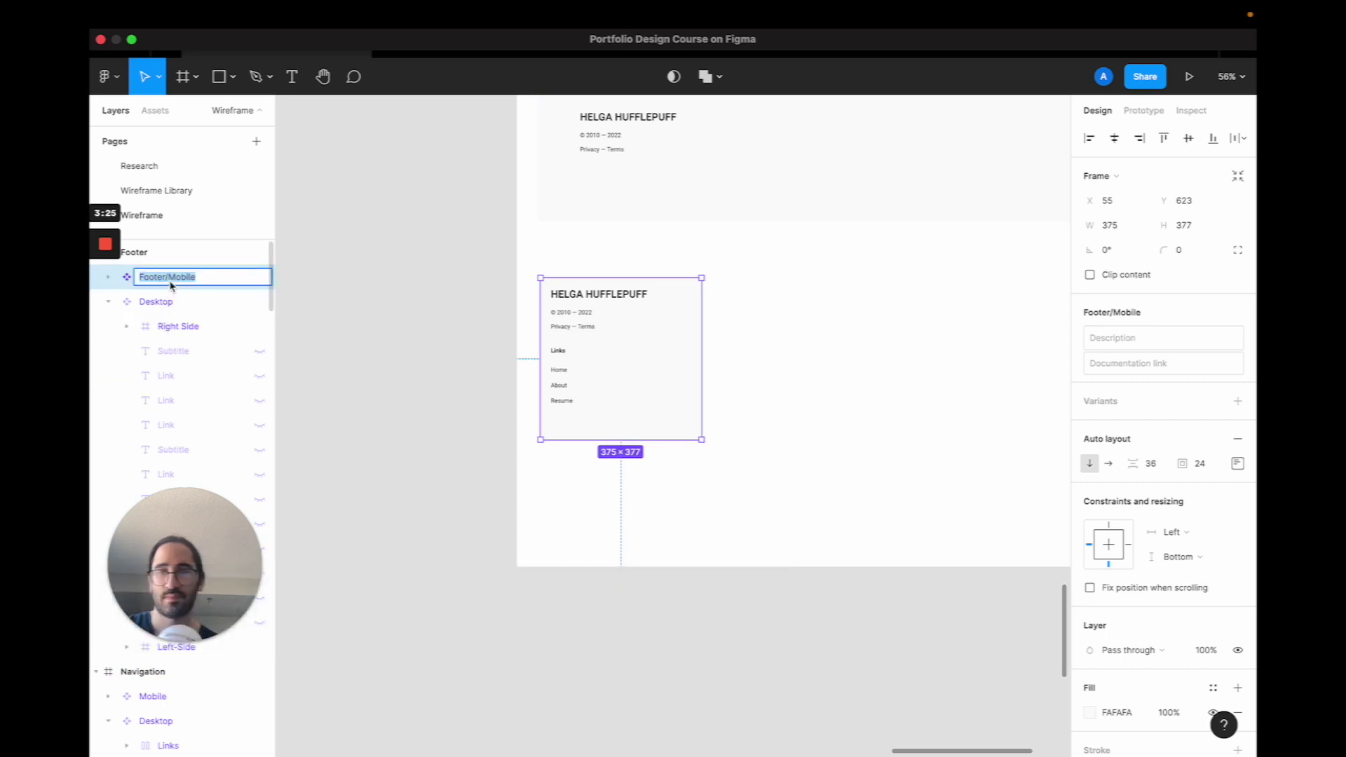
pyautogui.press('BackSpace')
pyautogui.press('BackSpace')
pyautogui.press('BackSpace')
pyautogui.press('BackSpace')
pyautogui.press('BackSpace')
pyautogui.press('BackSpace')
pyautogui.press('BackSpace')
pyautogui.press('Return')
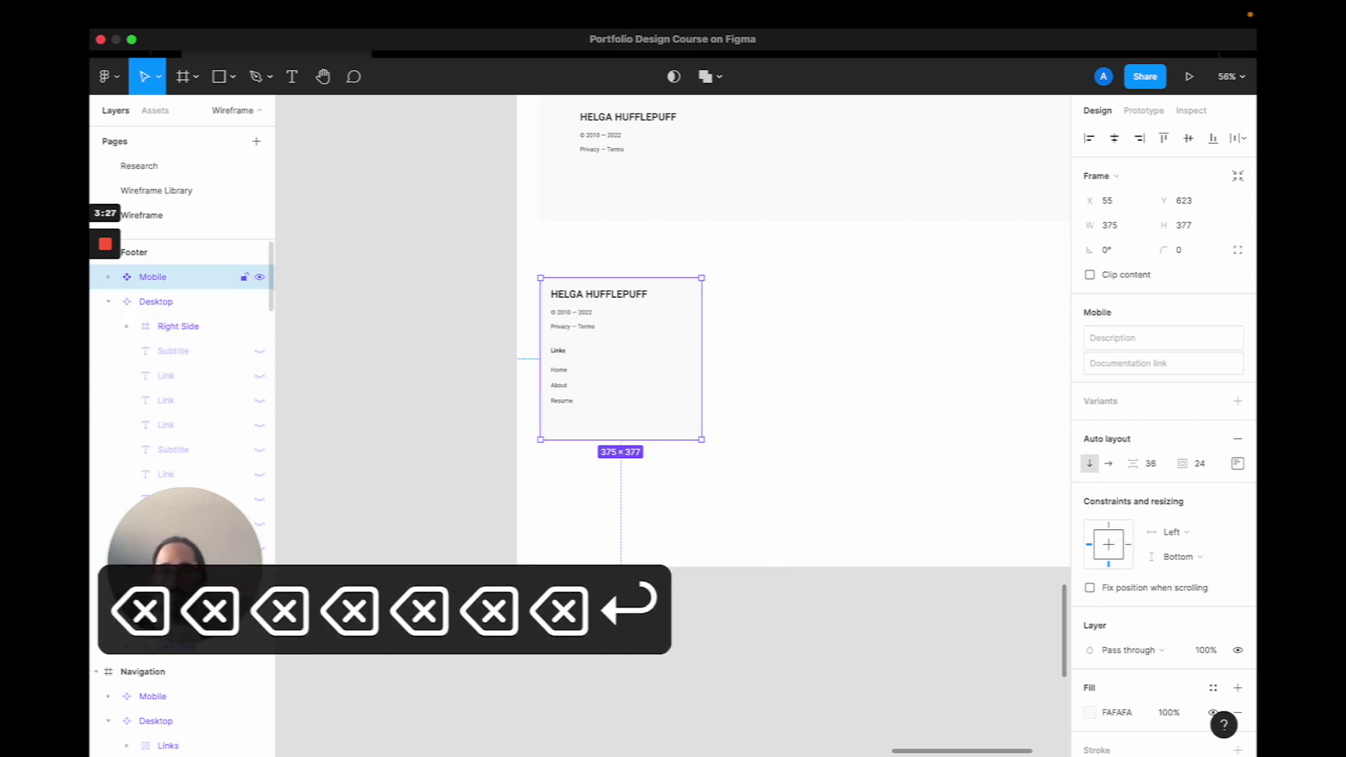
# Review the regrouped Footer components in the assets list and look over the wireframes beside the Navigation and Footer frames.
pyautogui.click(153, 112)
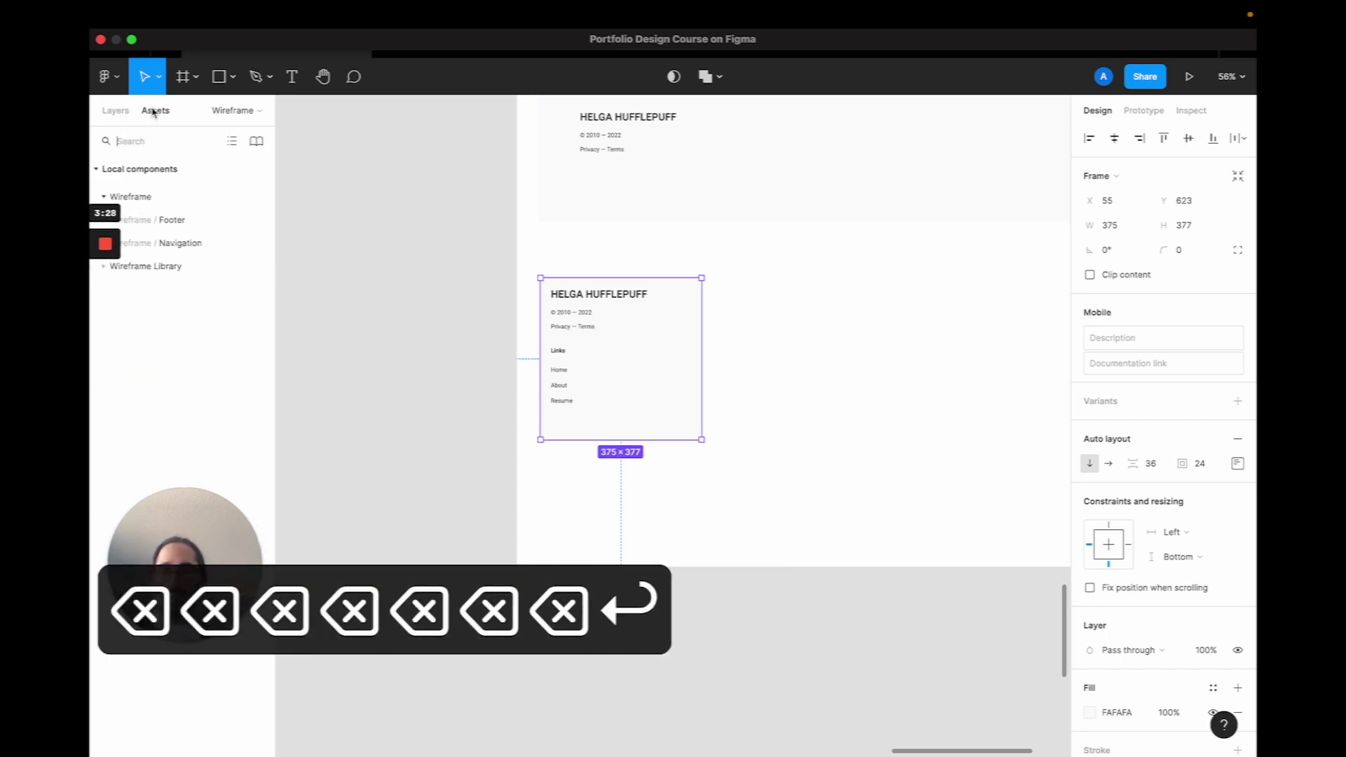
pyautogui.click(187, 223)
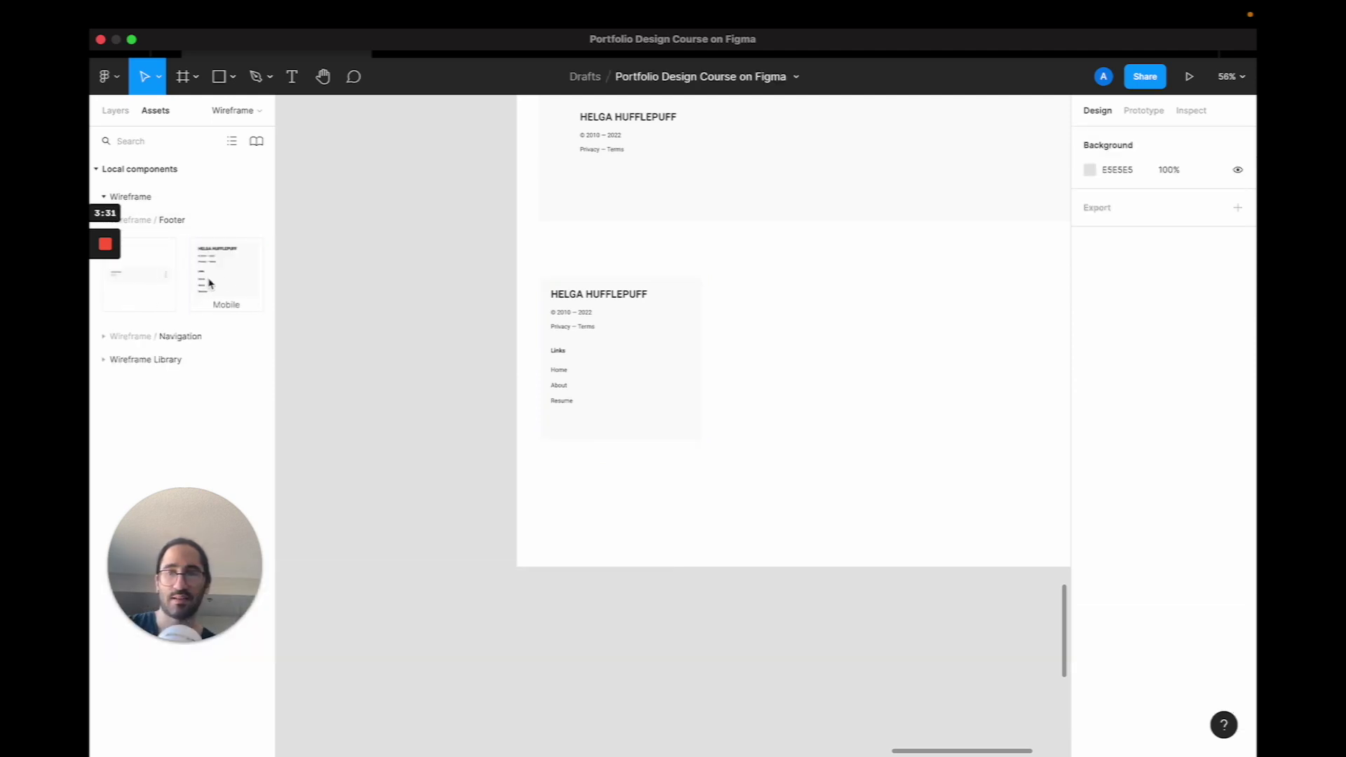
pyautogui.scroll(1, 511, 339)
pyautogui.scroll(-2, 511, 339)
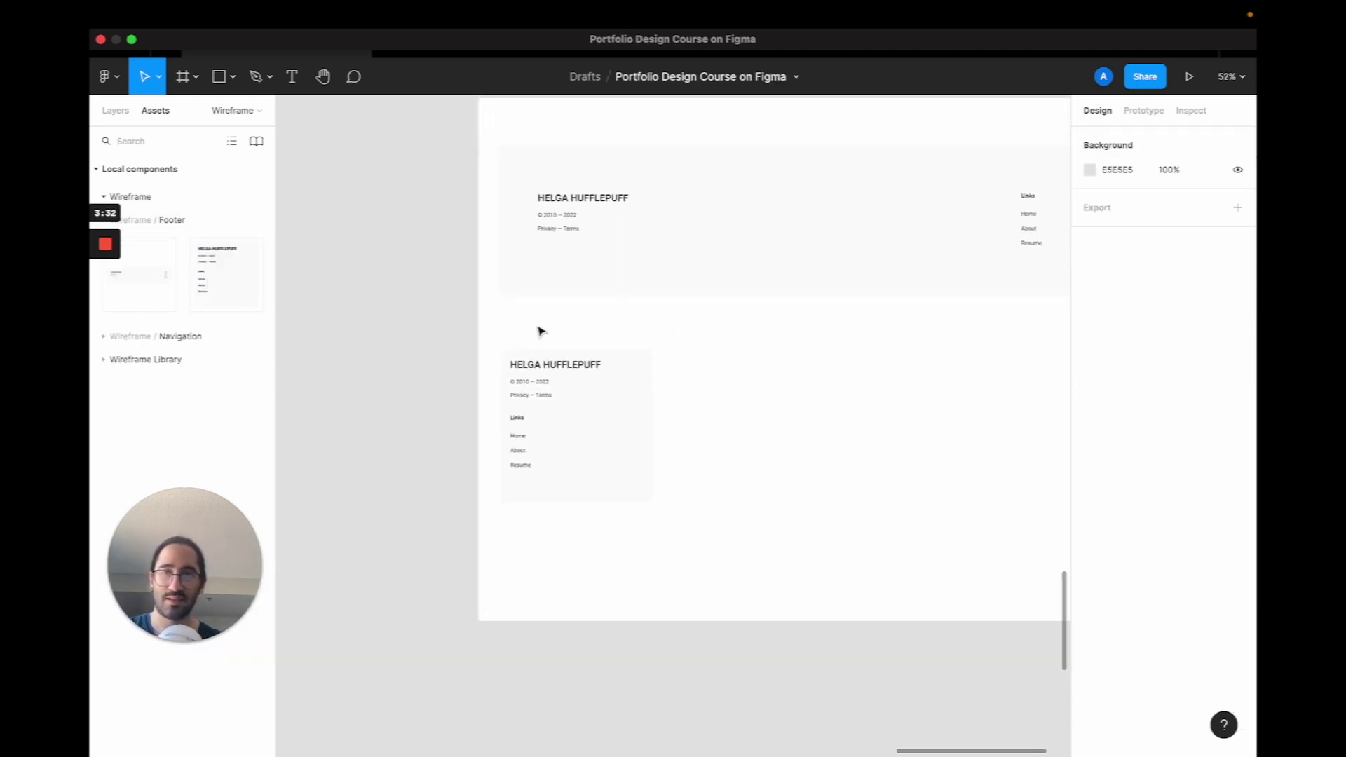
pyautogui.scroll(1, 540, 330)
pyautogui.hscroll(1, 541, 330)
pyautogui.scroll(-5, 579, 393)
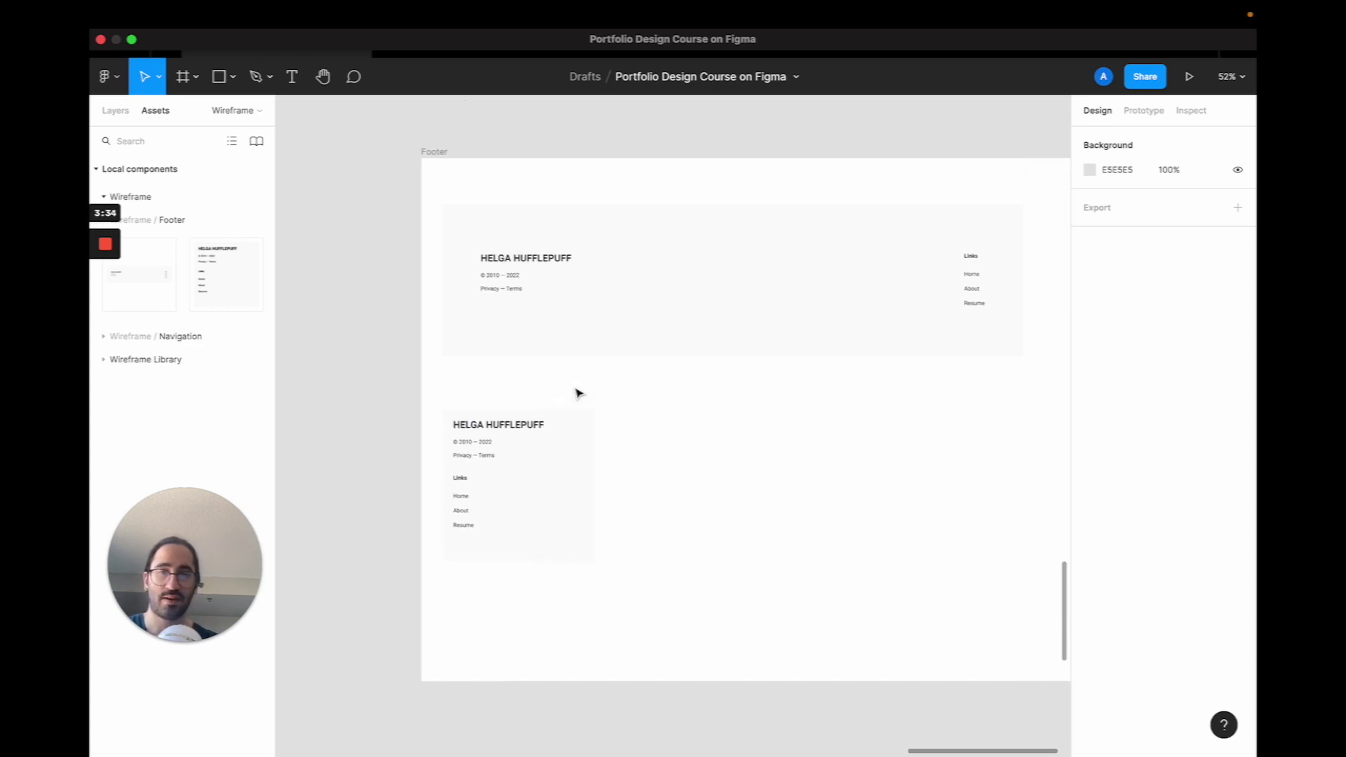
pyautogui.scroll(5, 579, 393)
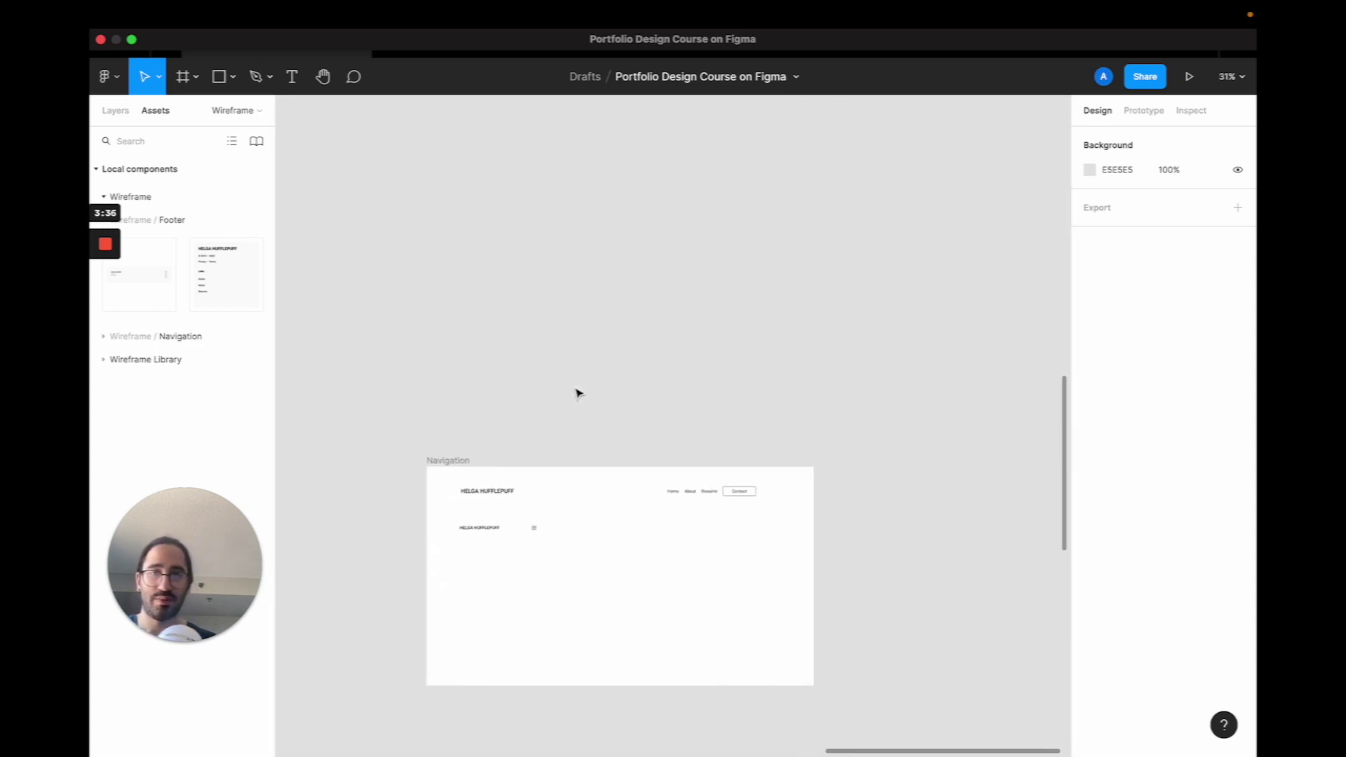
pyautogui.scroll(-5, 579, 393)
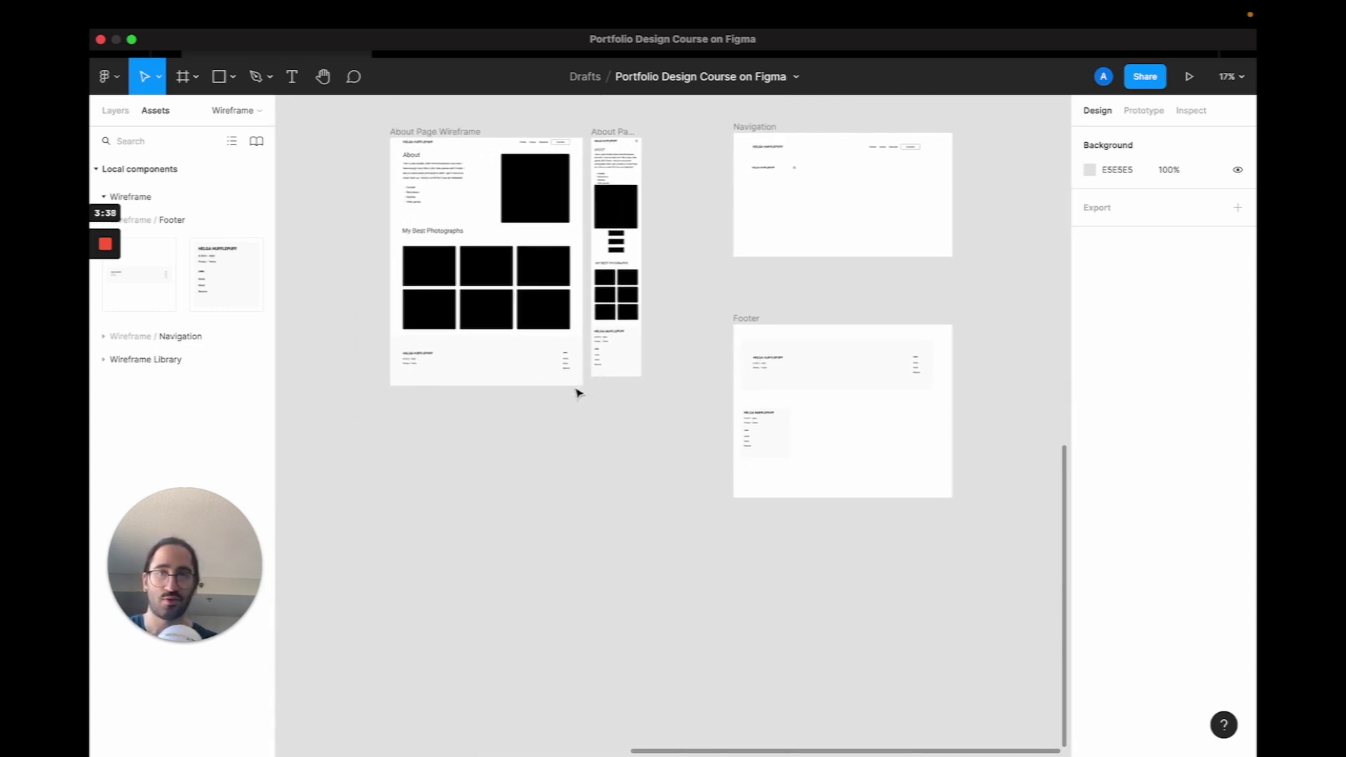
pyautogui.click(457, 133)
pyautogui.moveTo(102, 268)
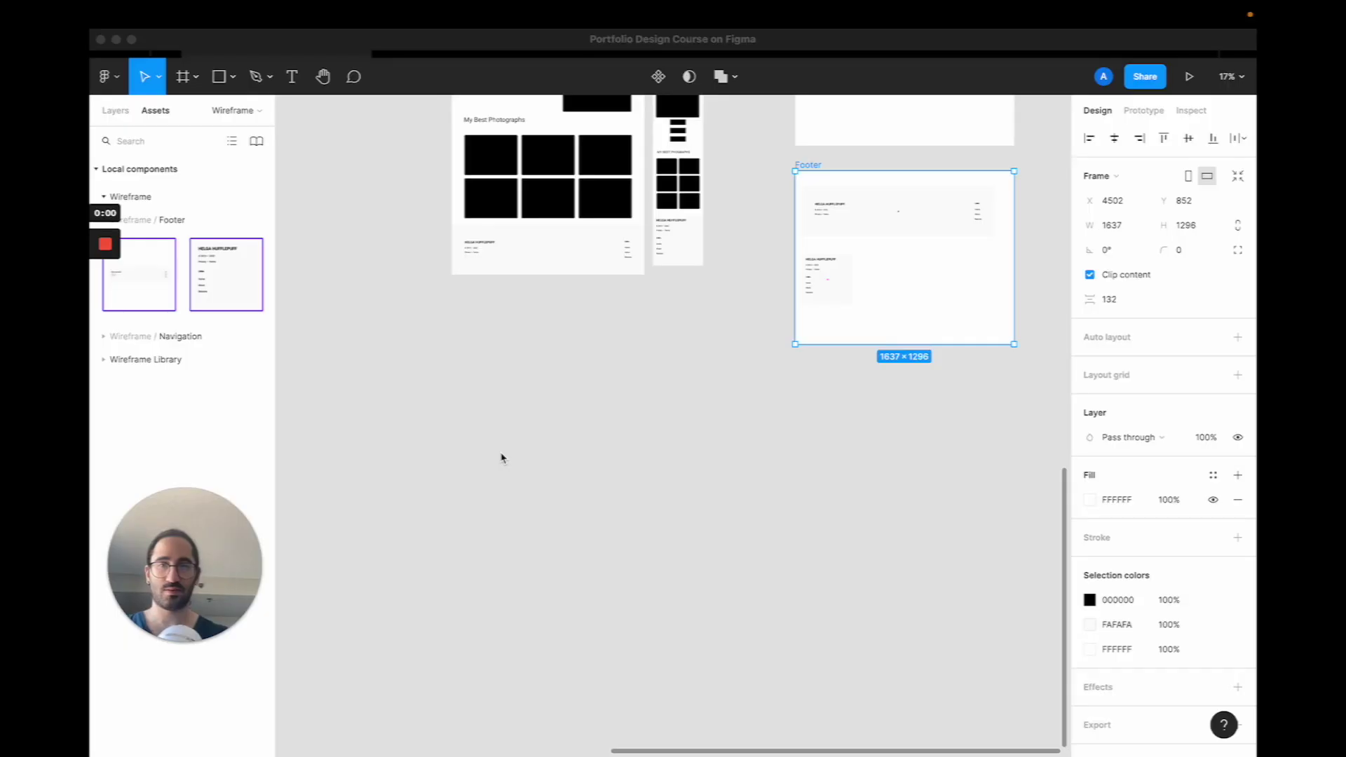
# Draw a frame about 1574 × 1477 px below the About Page Wireframe and name it About Desktop Copy.
pyautogui.scroll(2, 501, 458)
pyautogui.click(125, 123)
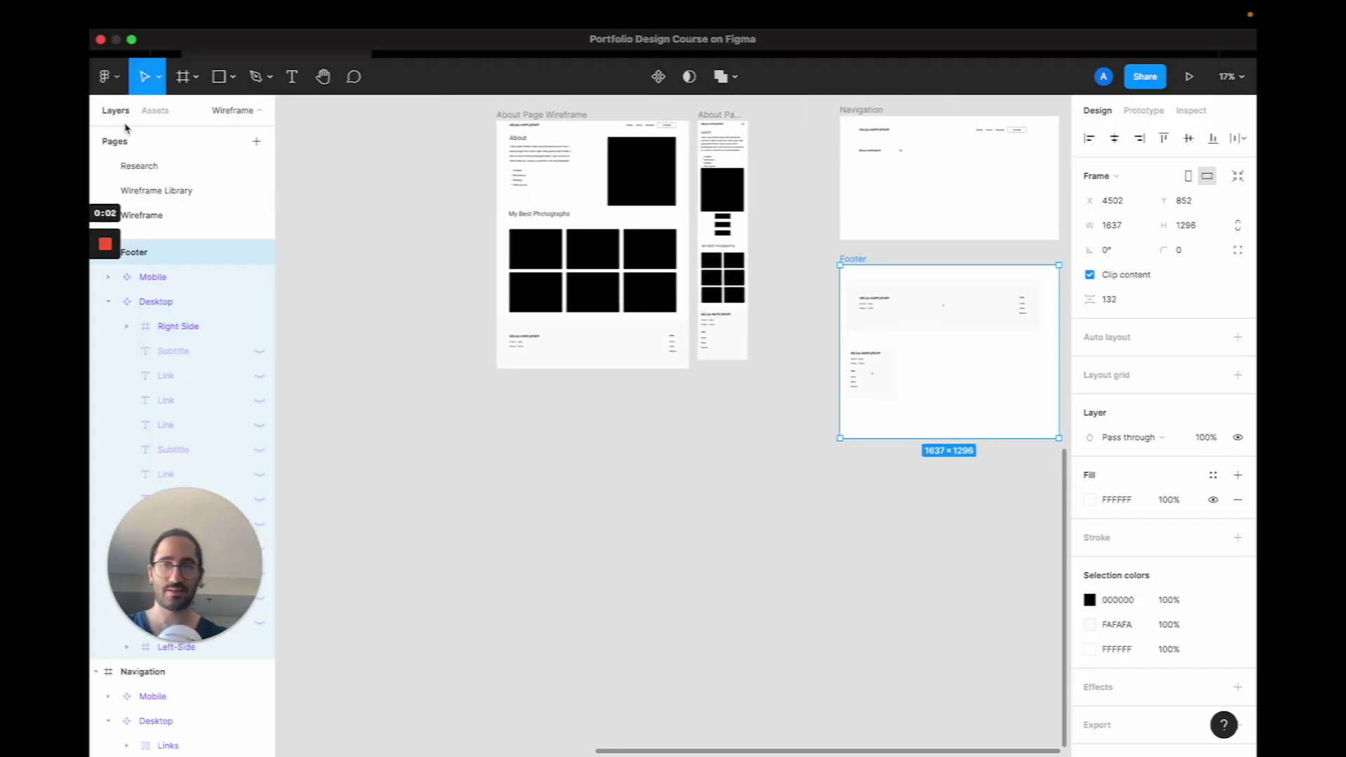
pyautogui.press('f')
pyautogui.moveTo(488, 402); pyautogui.dragTo(697, 598)
pyautogui.doubleClick(515, 397)
pyautogui.write('A')
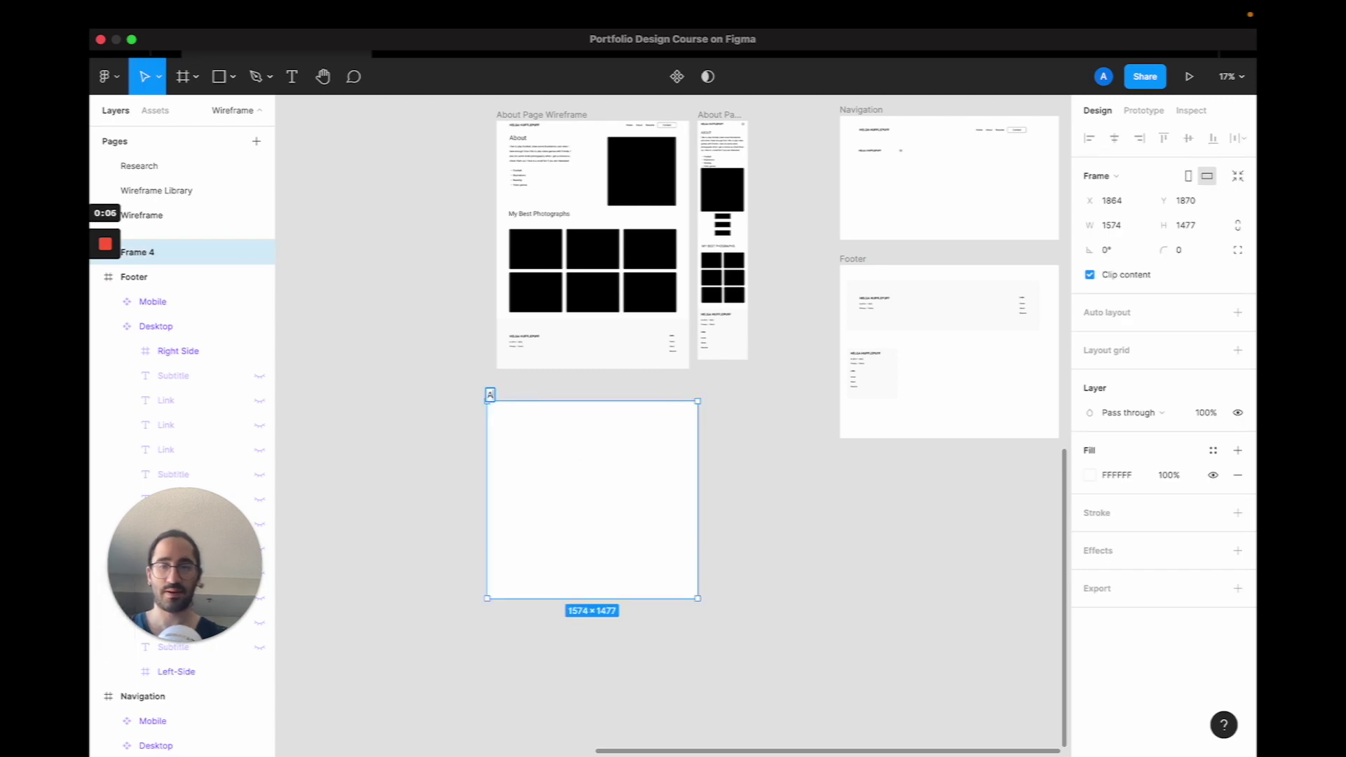
pyautogui.write('bout Desktop Copy')
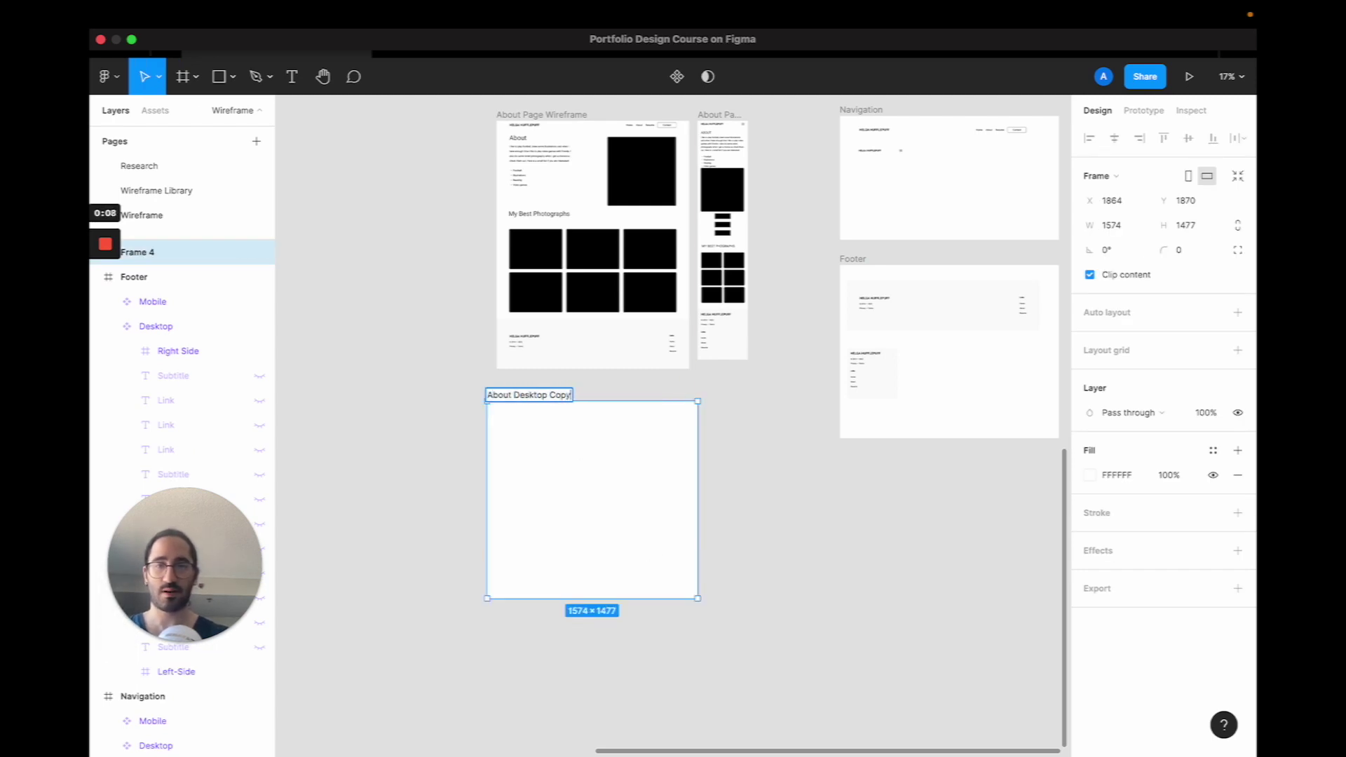
pyautogui.press('Return')
# Set the About Desktop Copy frame's width to 1440 and its height to 2000.
pyautogui.click(1115, 225)
pyautogui.write('1')
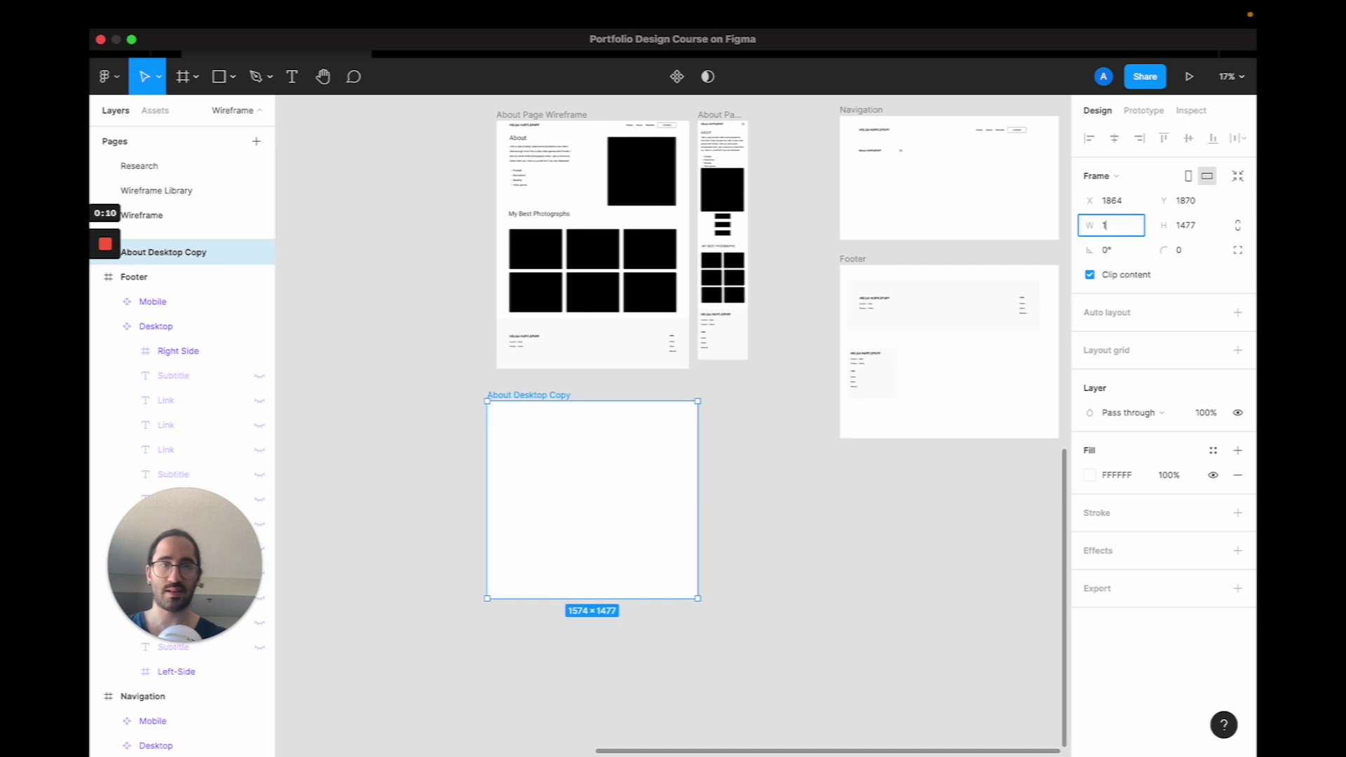
pyautogui.press('Return')
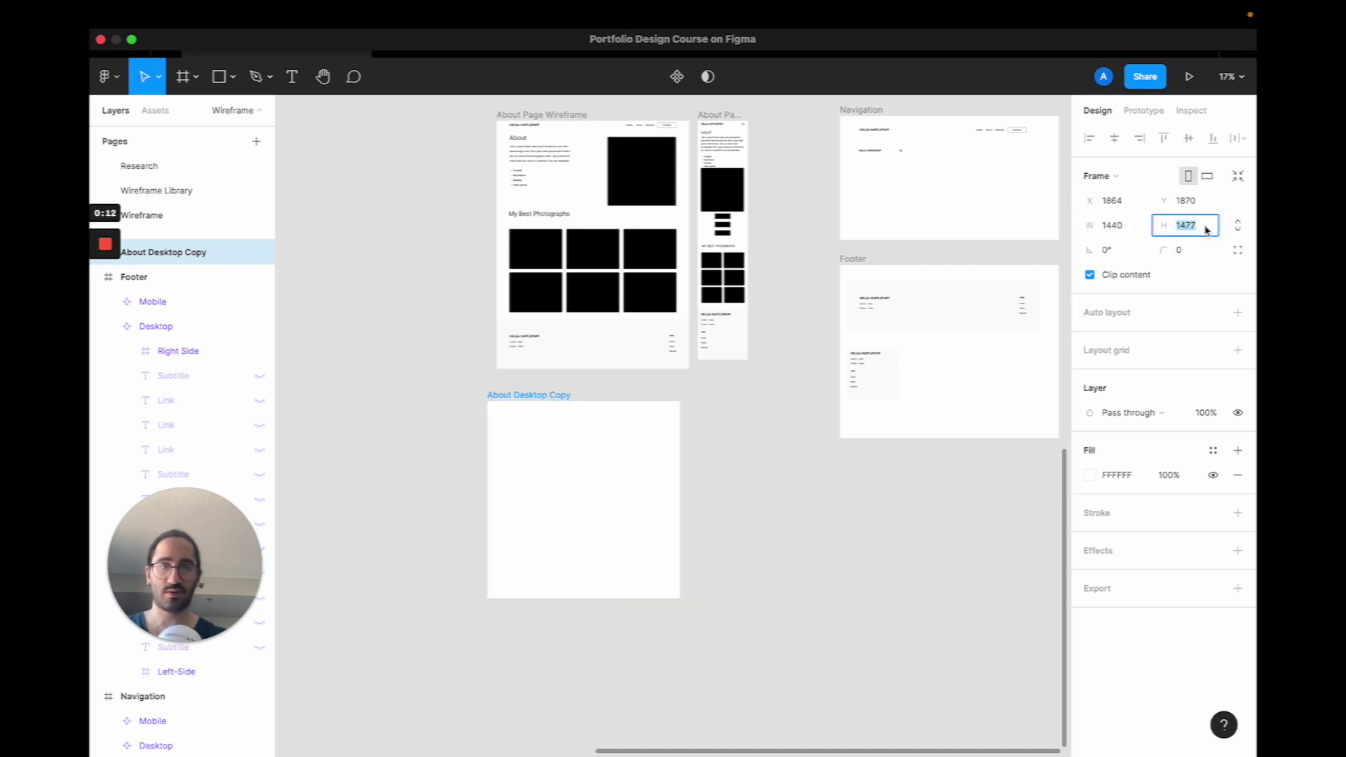
pyautogui.write('2000')
pyautogui.press('Return')
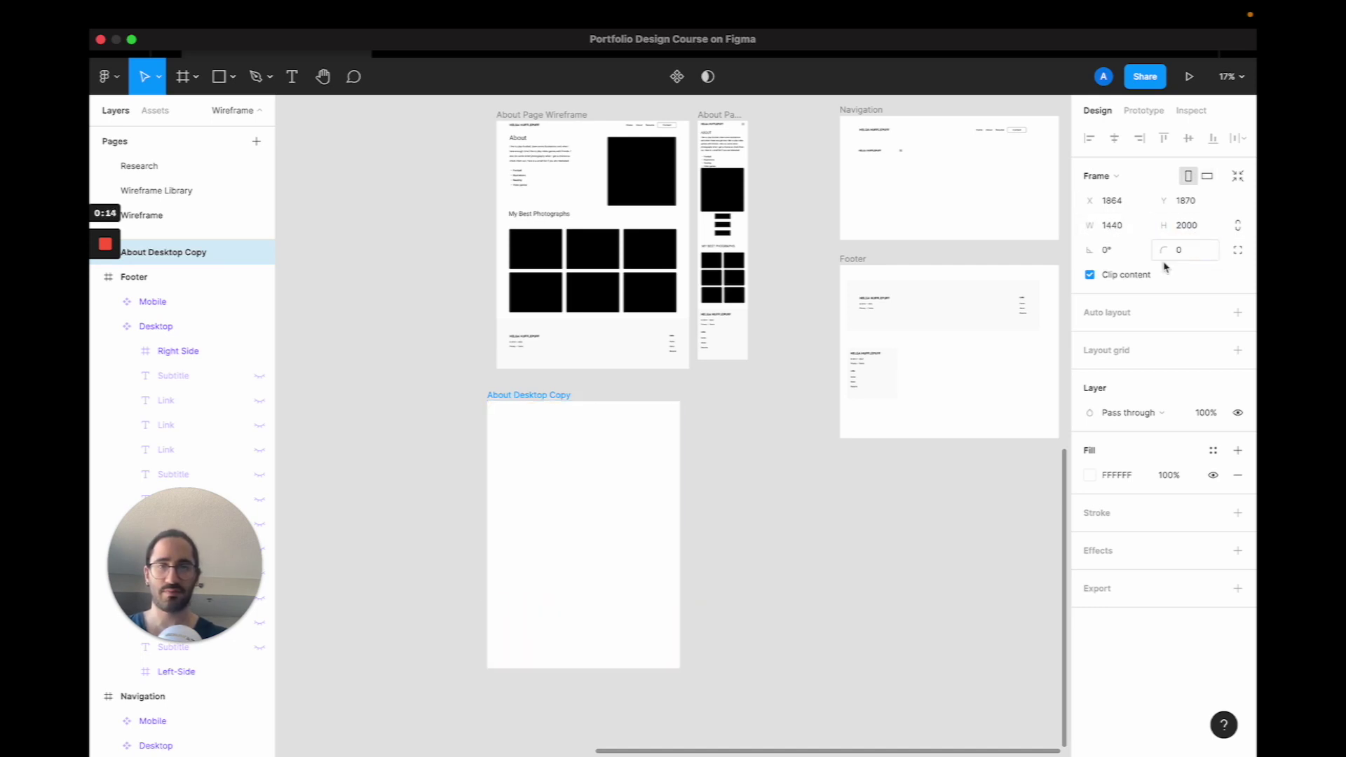
# Insert the desktop footer component into the About Desktop Copy frame and align it with the frame's lower edge at X 0, Y 1623.
pyautogui.click(150, 112)
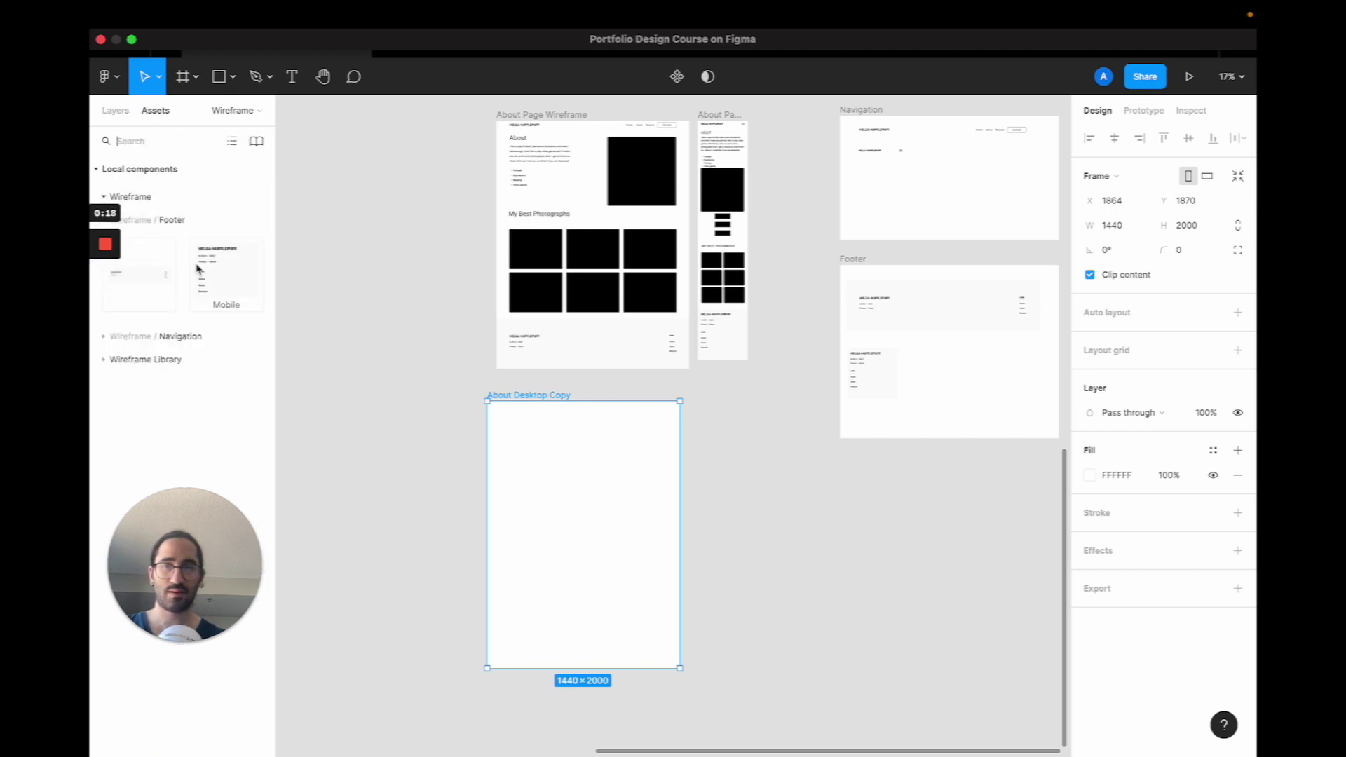
pyautogui.moveTo(158, 284); pyautogui.dragTo(561, 630)
pyautogui.moveTo(653, 627); pyautogui.dragTo(618, 648)
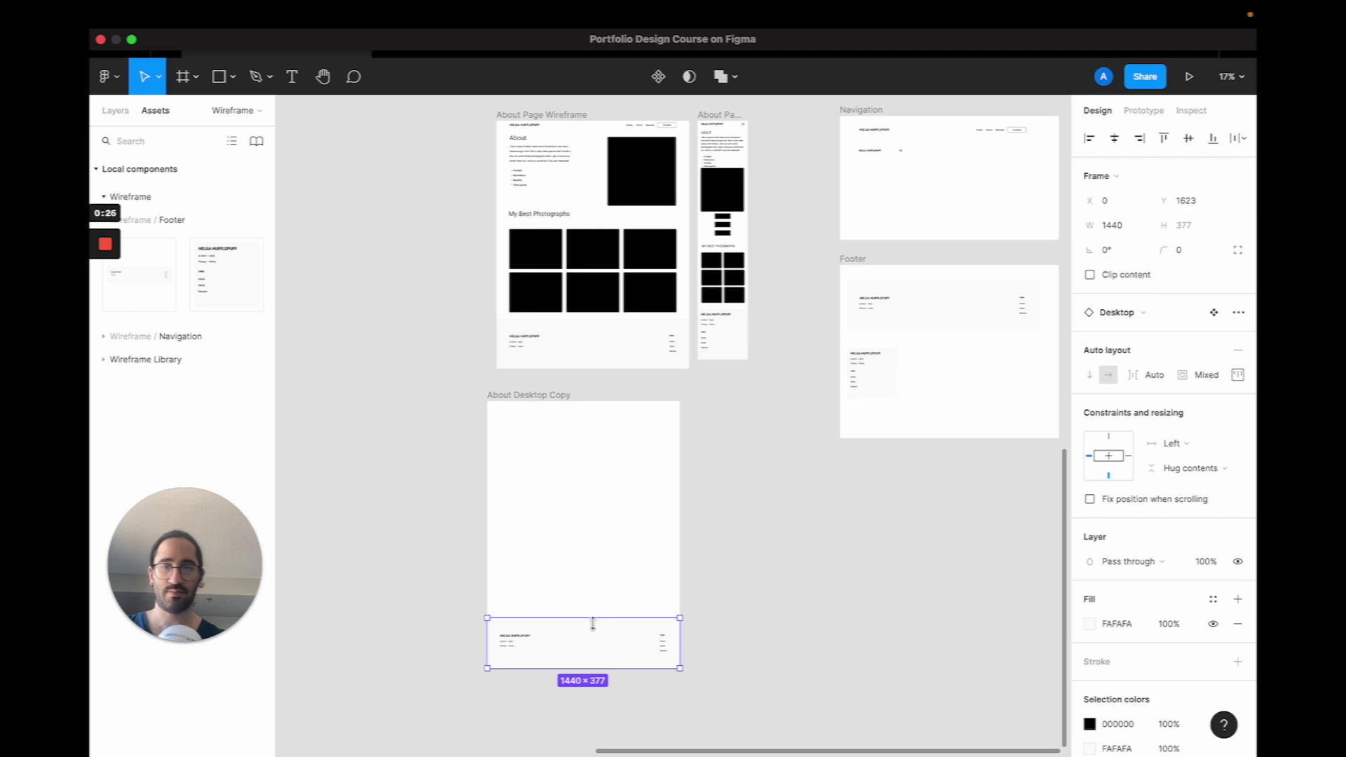
# Insert the desktop navigation component into the About Desktop Copy frame and place it at X 0, Y 0.
pyautogui.scroll(1, 417, 247)
pyautogui.hscroll(-1, 418, 248)
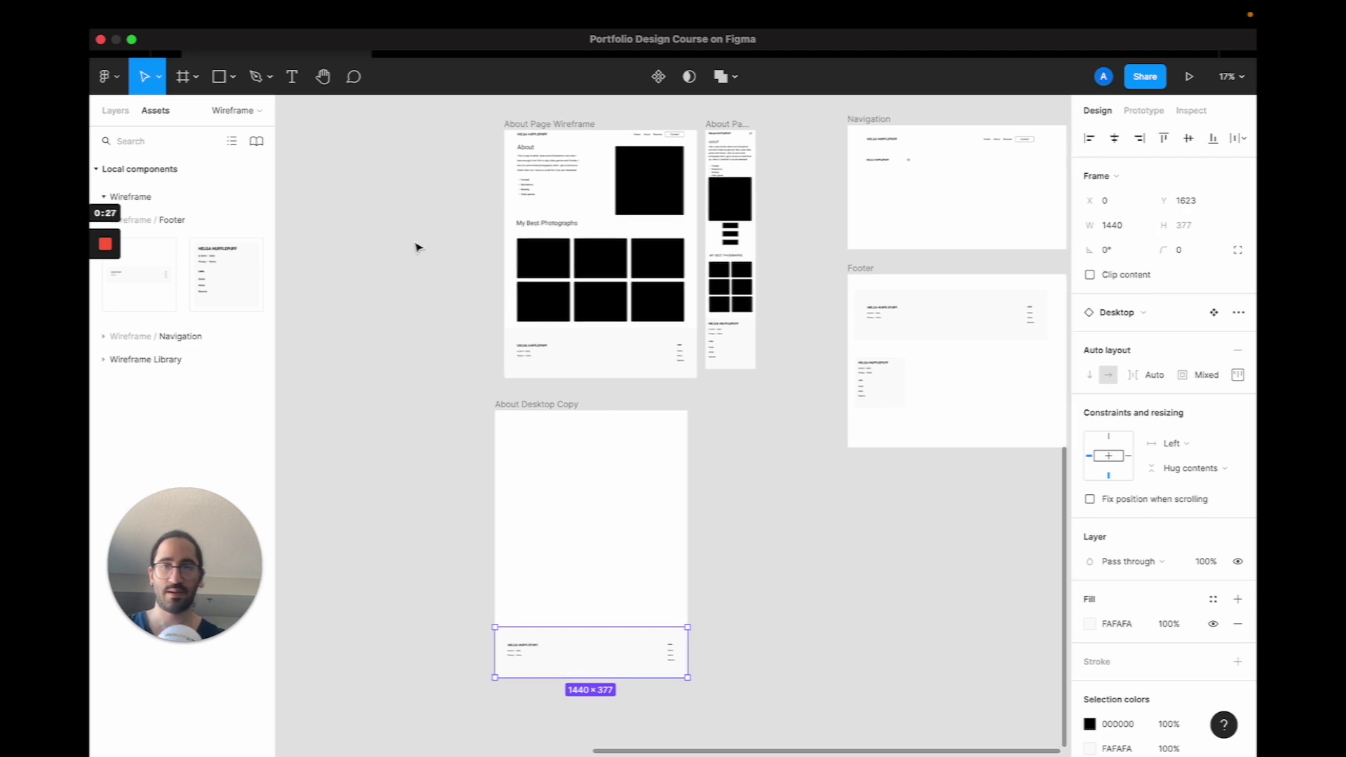
pyautogui.click(172, 220)
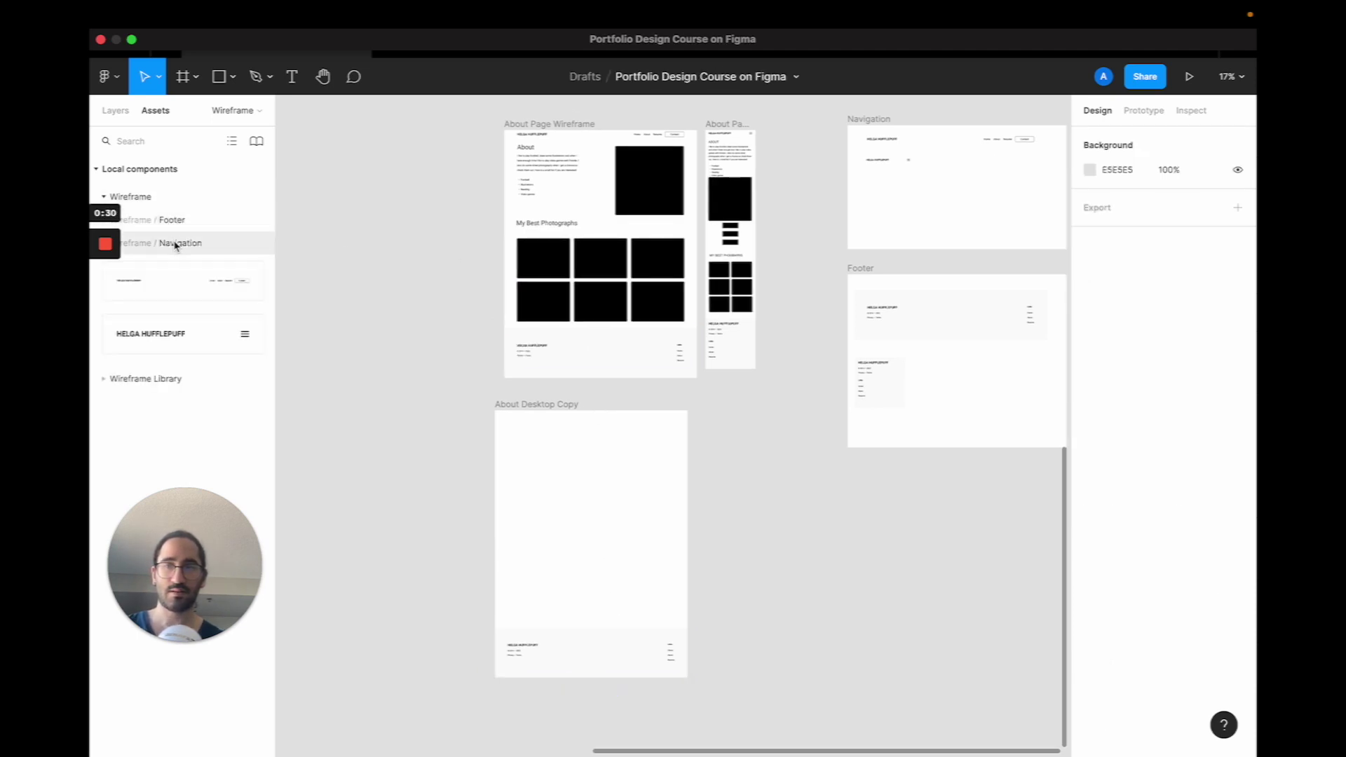
pyautogui.click(178, 242)
pyautogui.moveTo(242, 285); pyautogui.dragTo(541, 436)
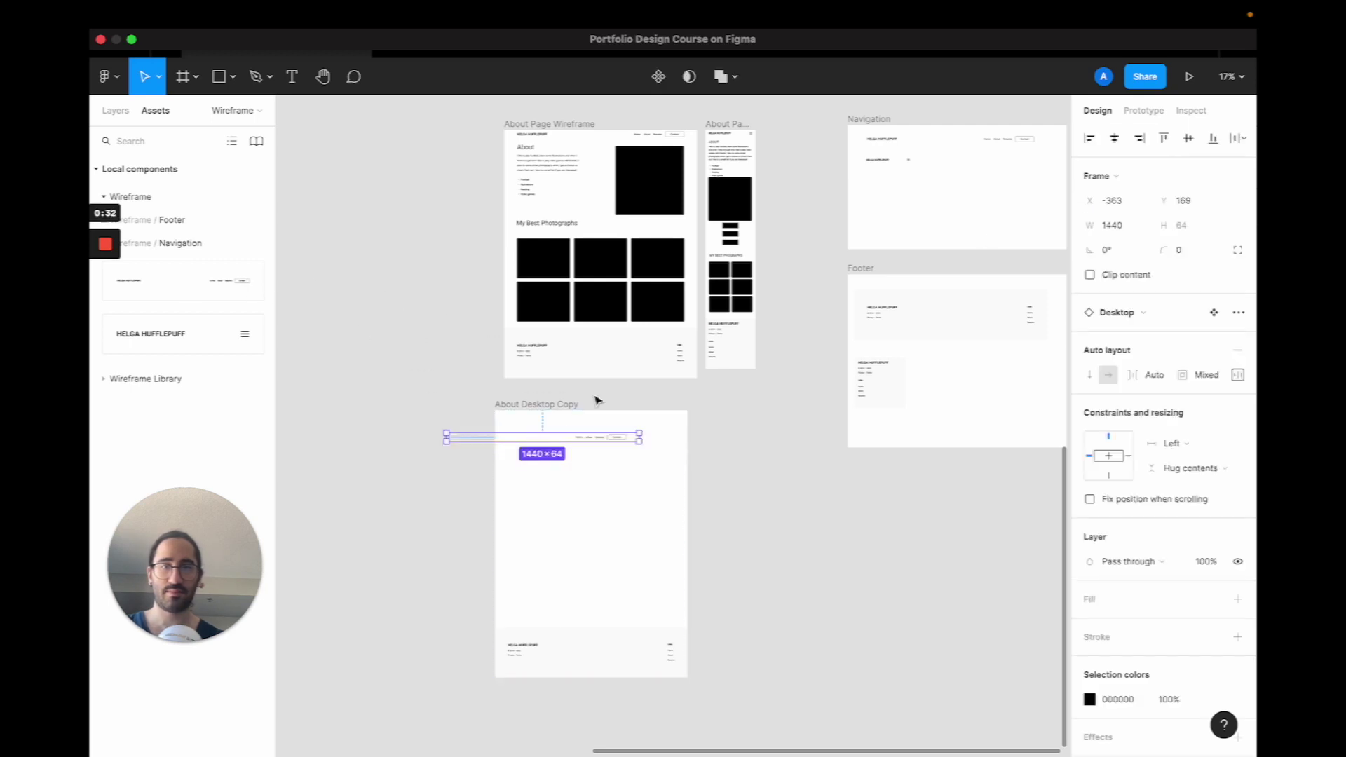
pyautogui.write('0')
pyautogui.press('Return')
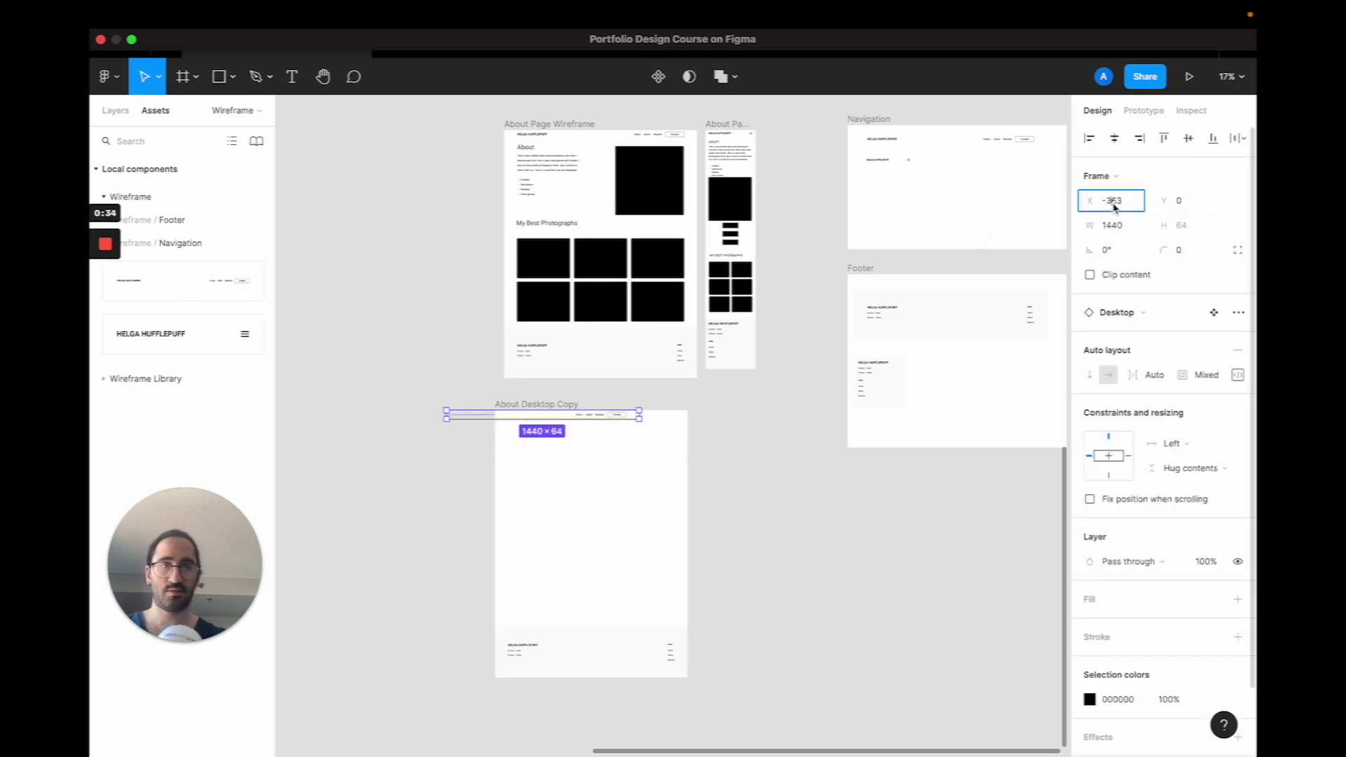
pyautogui.write('0')
pyautogui.press('Return')
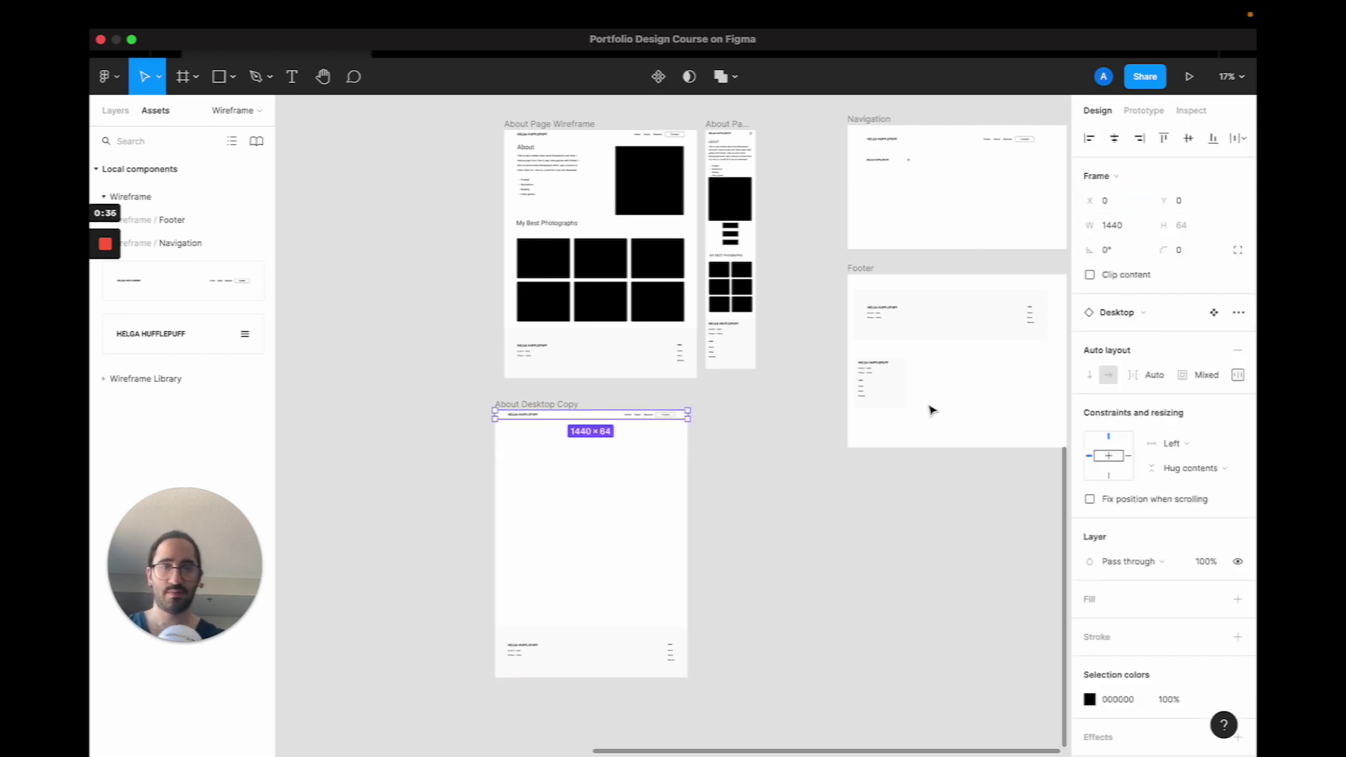
# Copy the introductory heading from Home Page Desktop into About Desktop Copy and move it down to Y 239.
pyautogui.click(833, 480)
pyautogui.scroll(3, 646, 436)
pyautogui.scroll(-5, 647, 436)
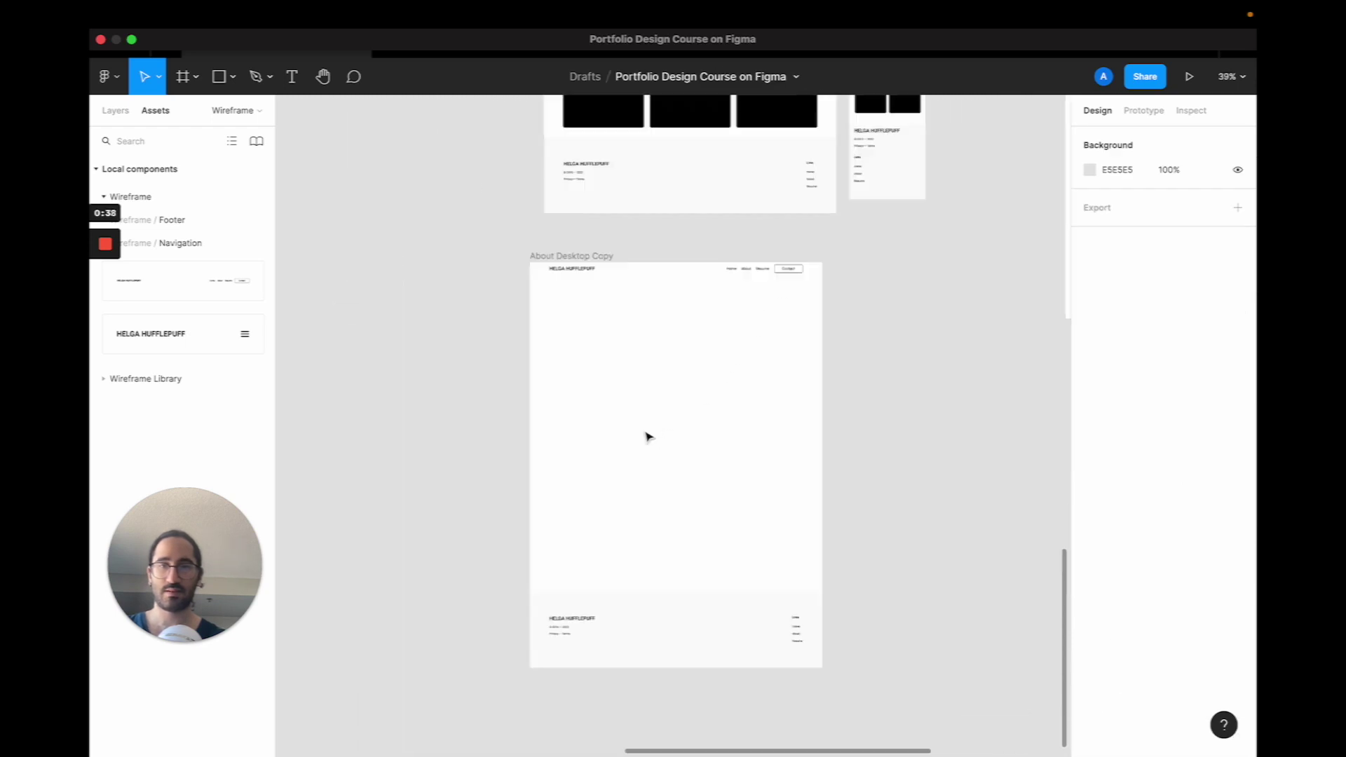
pyautogui.click(647, 436)
pyautogui.hscroll(-5, 617, 337)
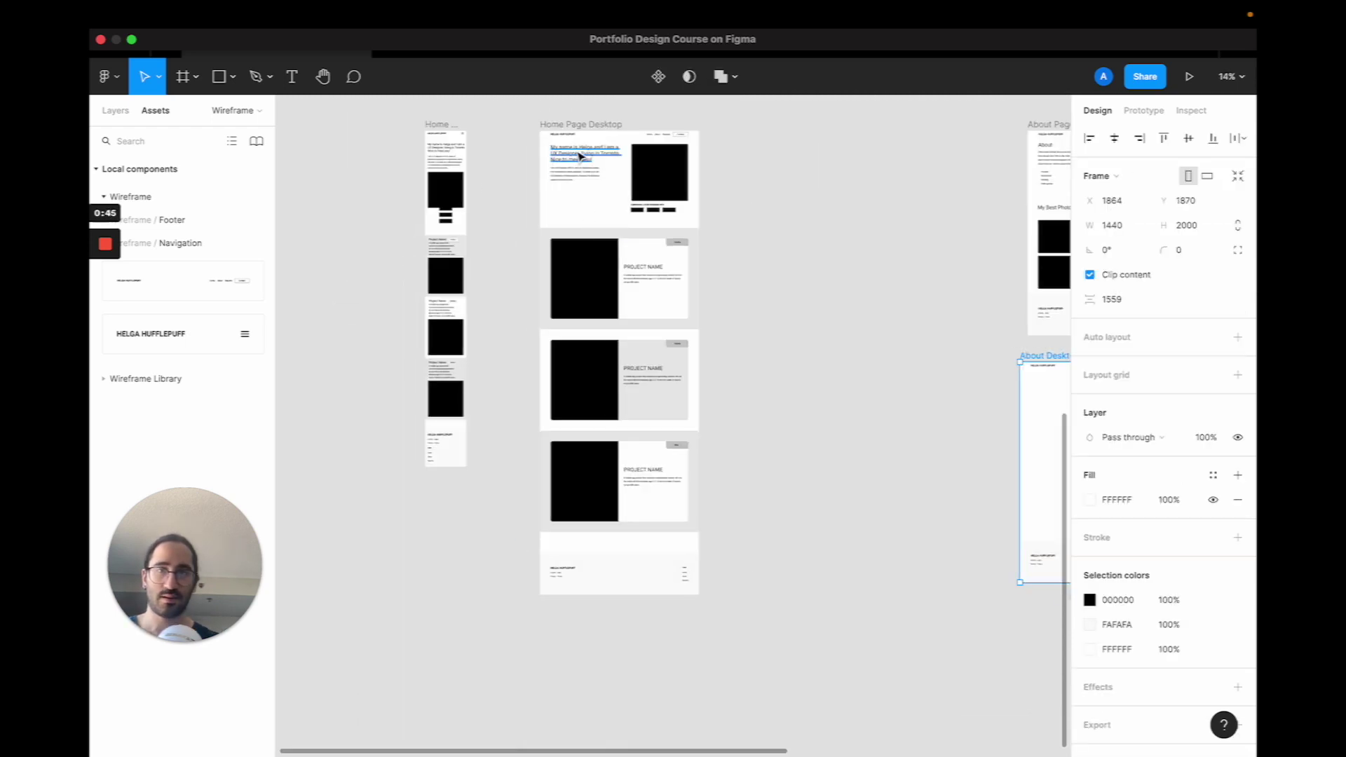
pyautogui.click(581, 160)
pyautogui.hscroll(10, 652, 324)
pyautogui.click(686, 333)
pyautogui.hscroll(3, 691, 336)
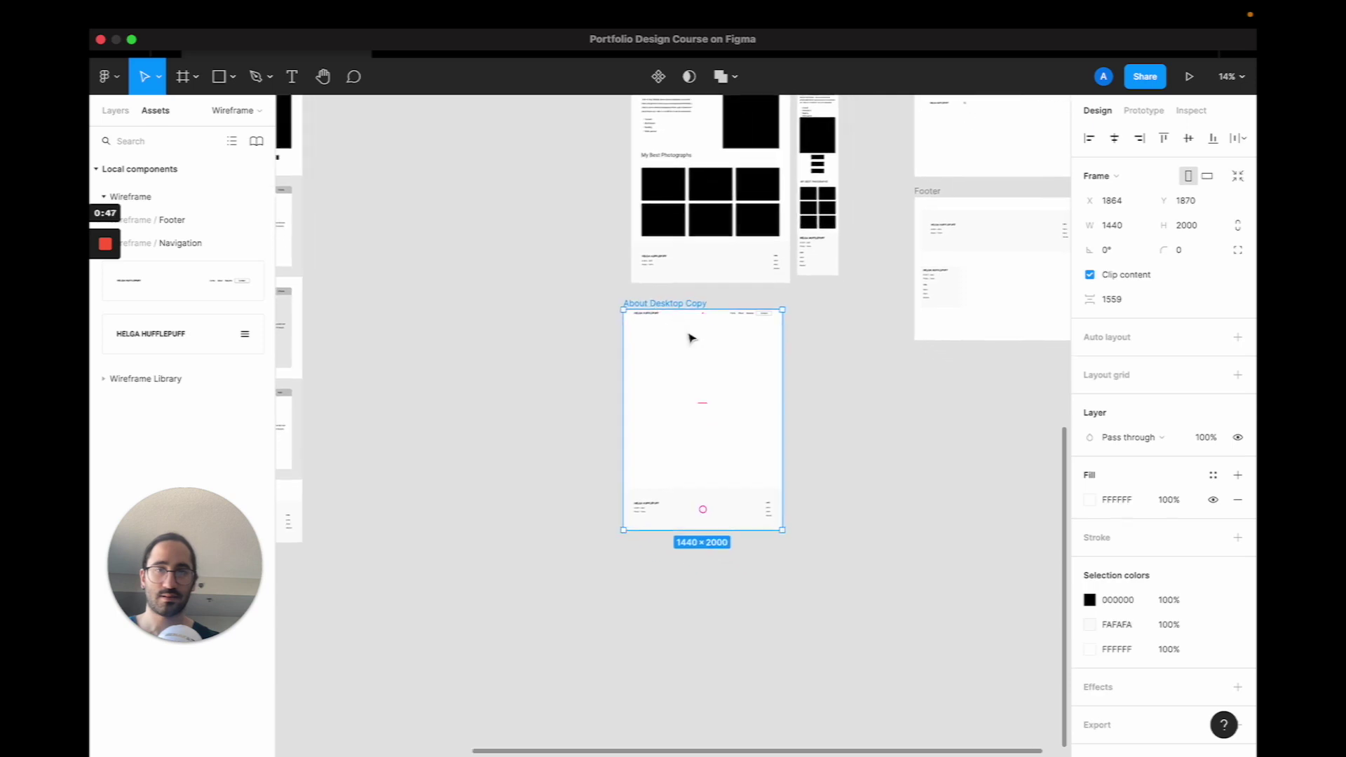
pyautogui.write('My name is Helga and I am a UX Designer living in Toronto. Nice to meet you!')
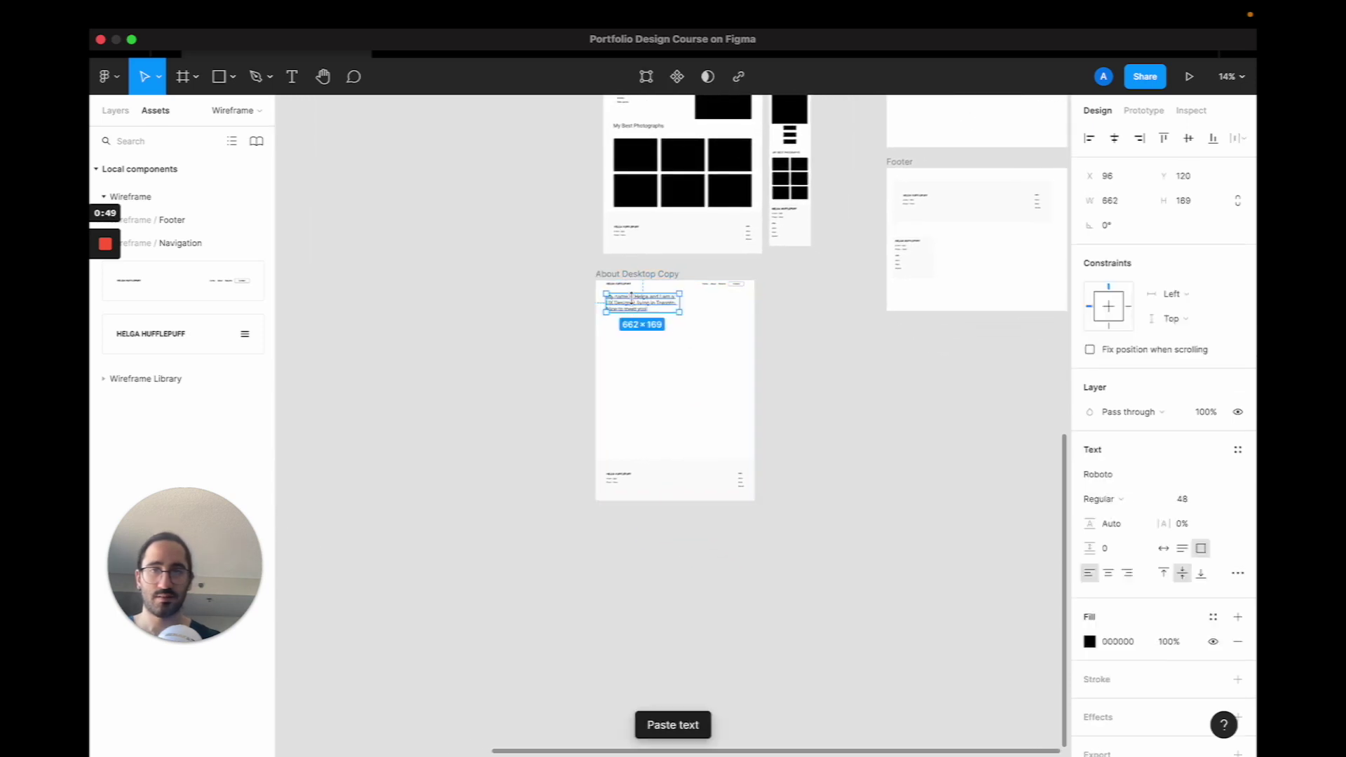
pyautogui.moveTo(635, 306); pyautogui.dragTo(635, 321)
# Add a layout grid to the About Desktop Copy frame and switch it from a uniform grid to columns.
pyautogui.click(635, 276)
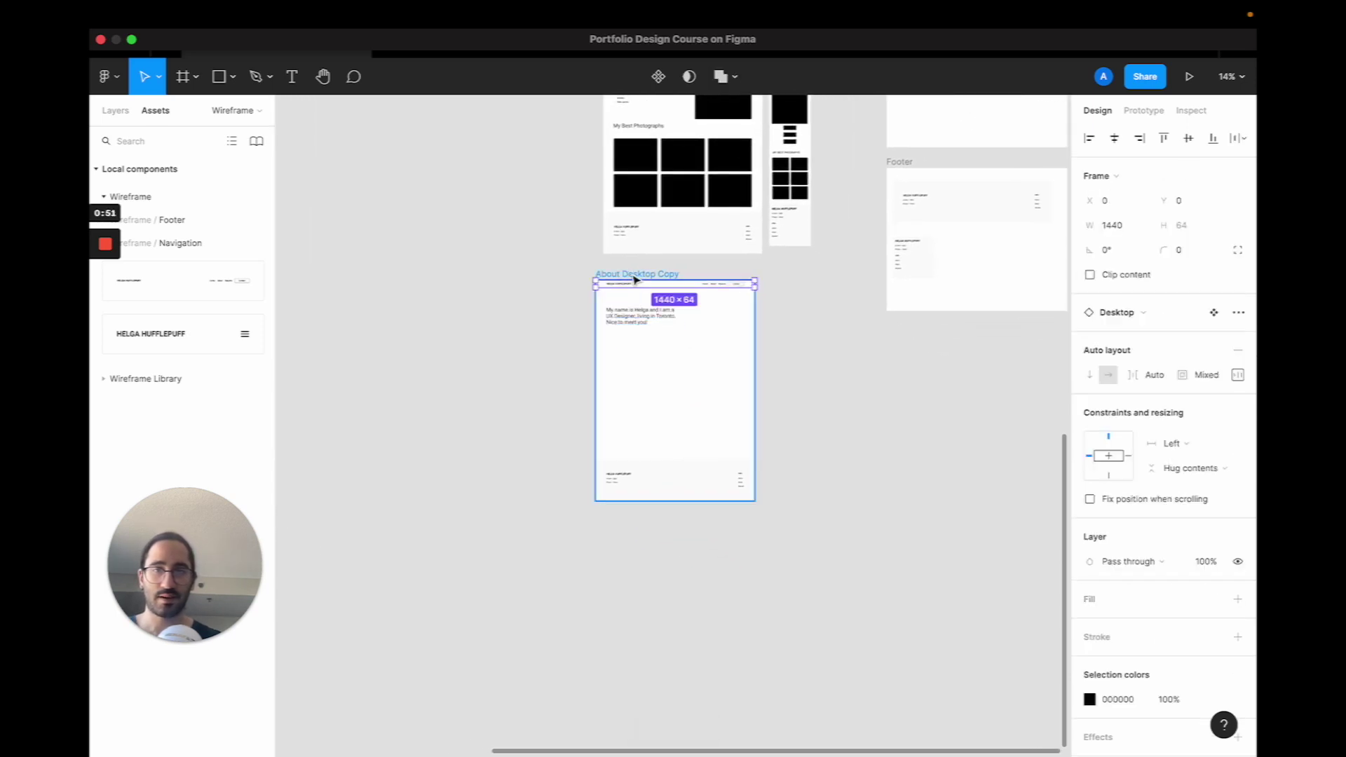
pyautogui.click(1237, 350)
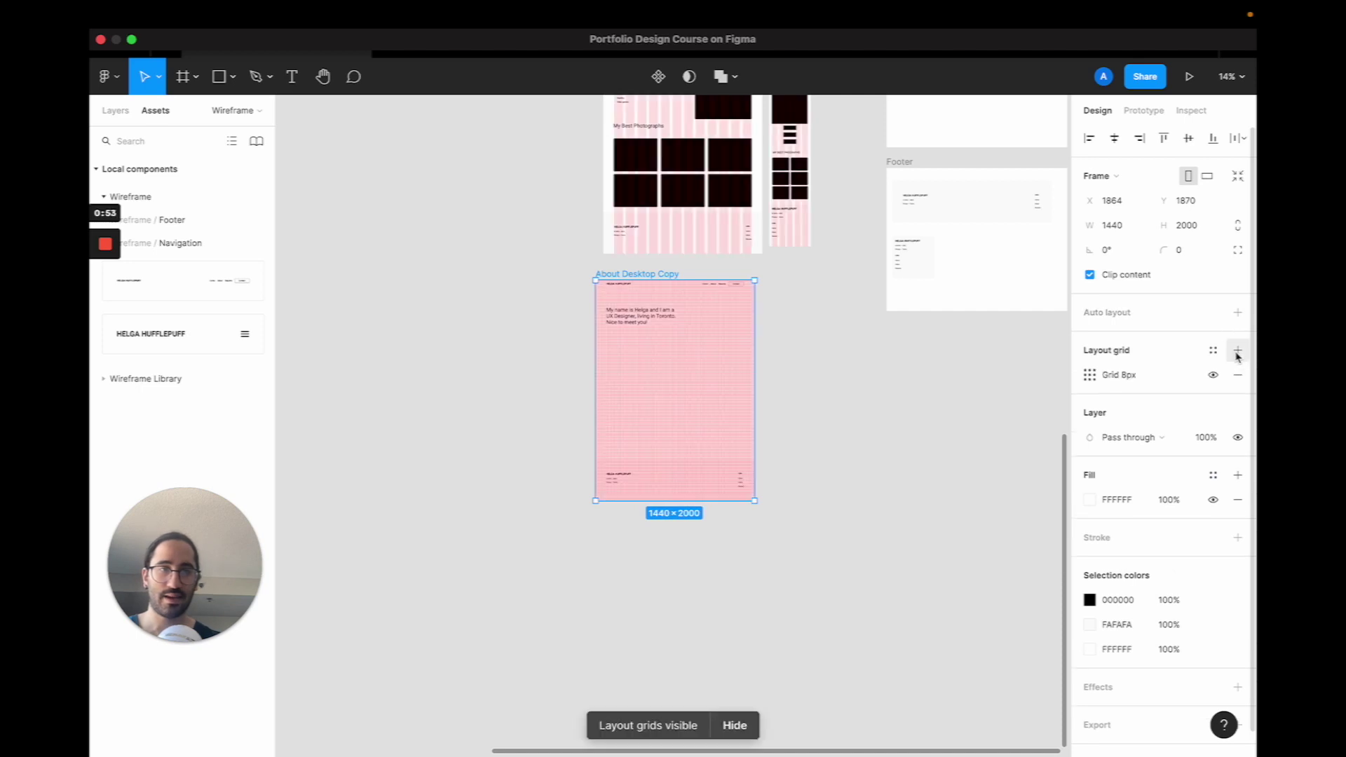
pyautogui.click(1089, 374)
pyautogui.click(917, 377)
pyautogui.click(957, 391)
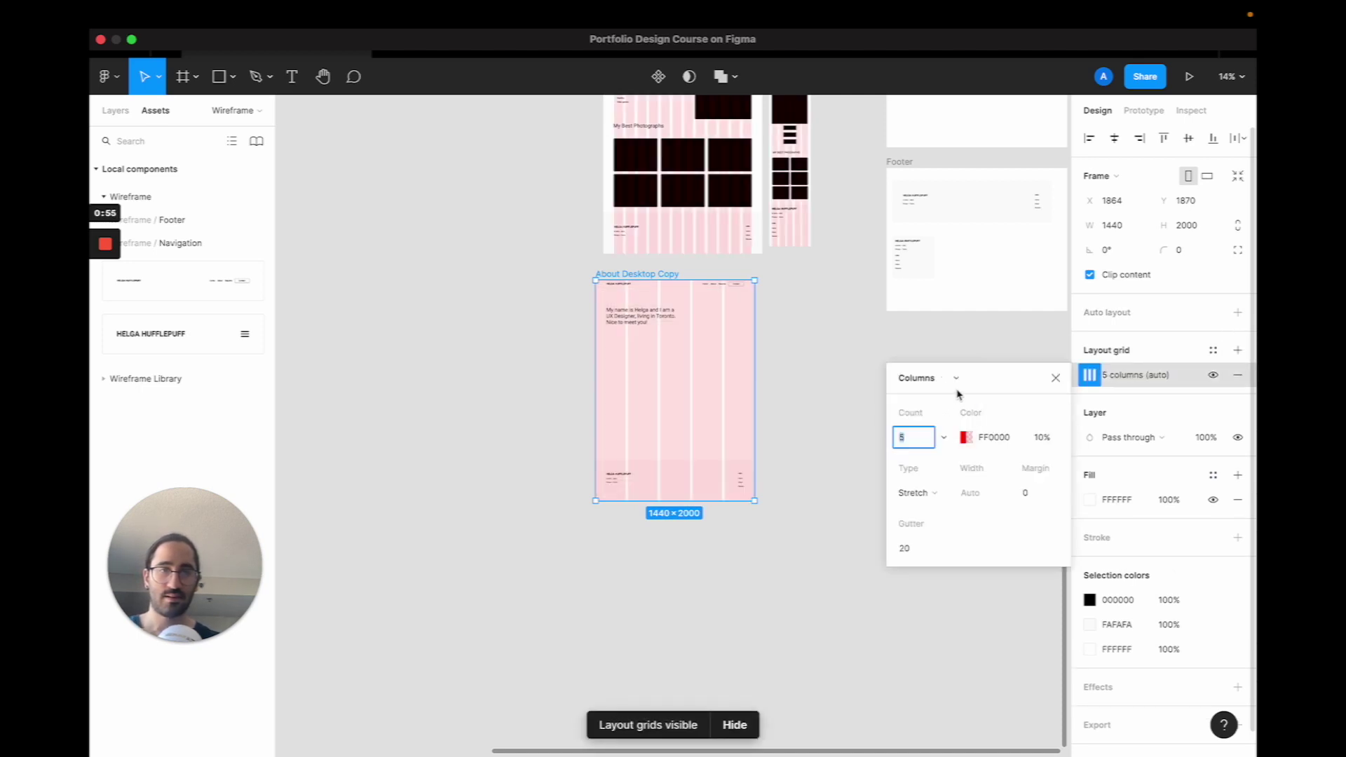
pyautogui.scroll(4, 685, 141)
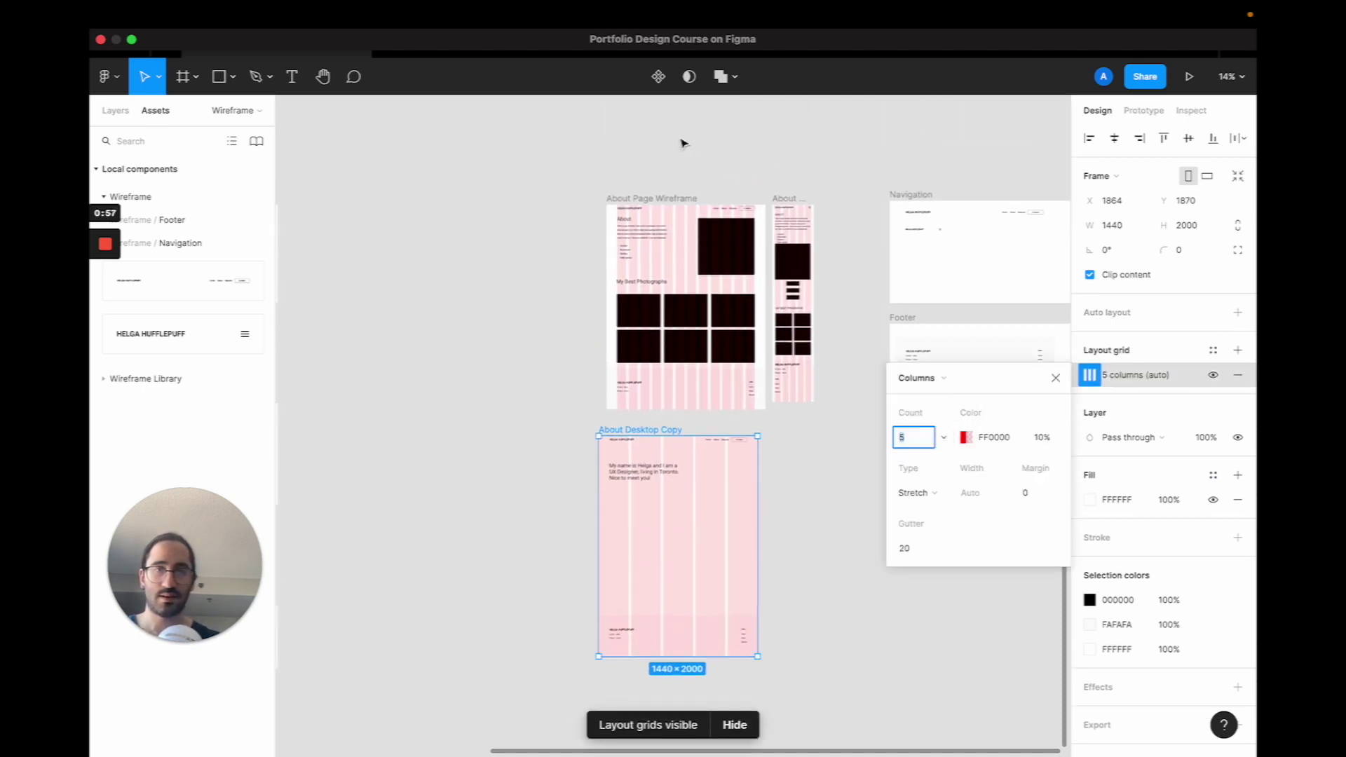
# Apply the About Page Wireframe's 12-column layout grid with margin 96 and gutter 24 to About Desktop Copy.
pyautogui.click(652, 199)
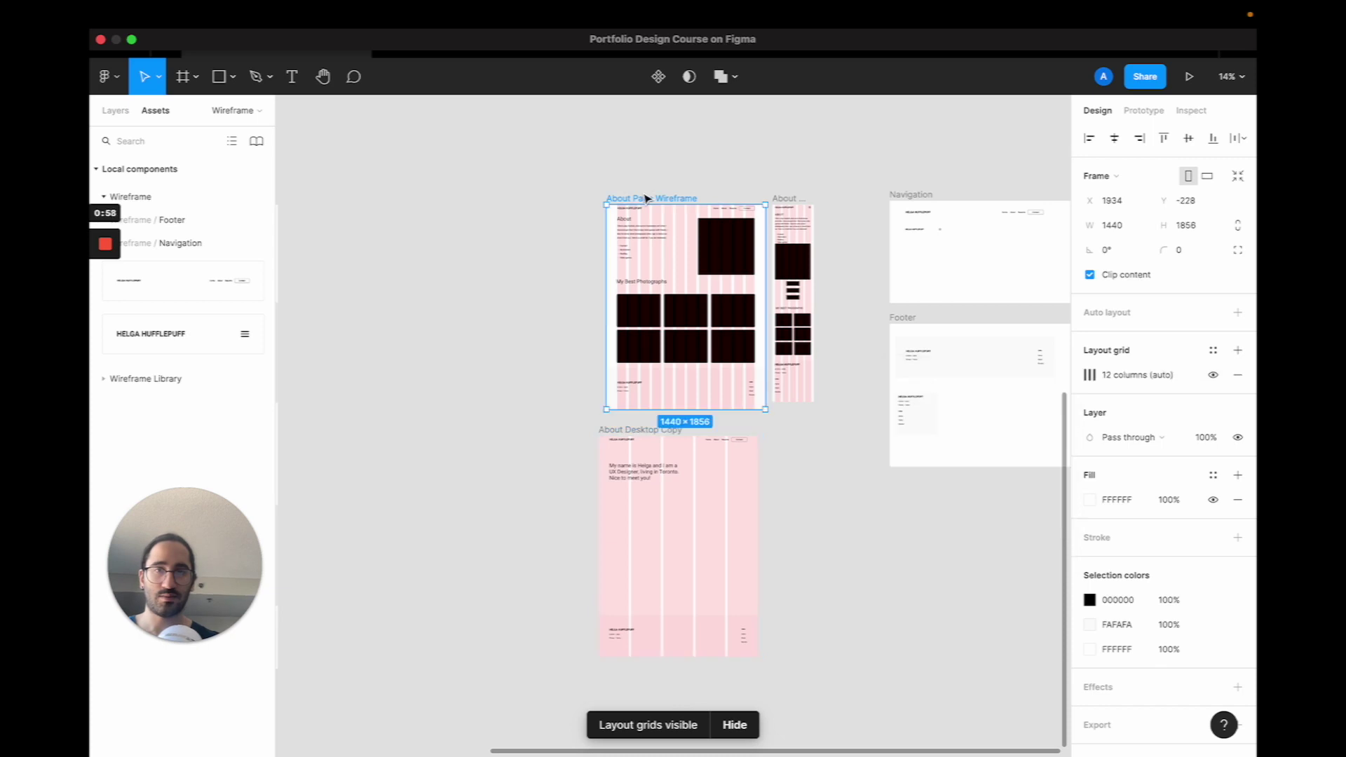
pyautogui.click(1090, 377)
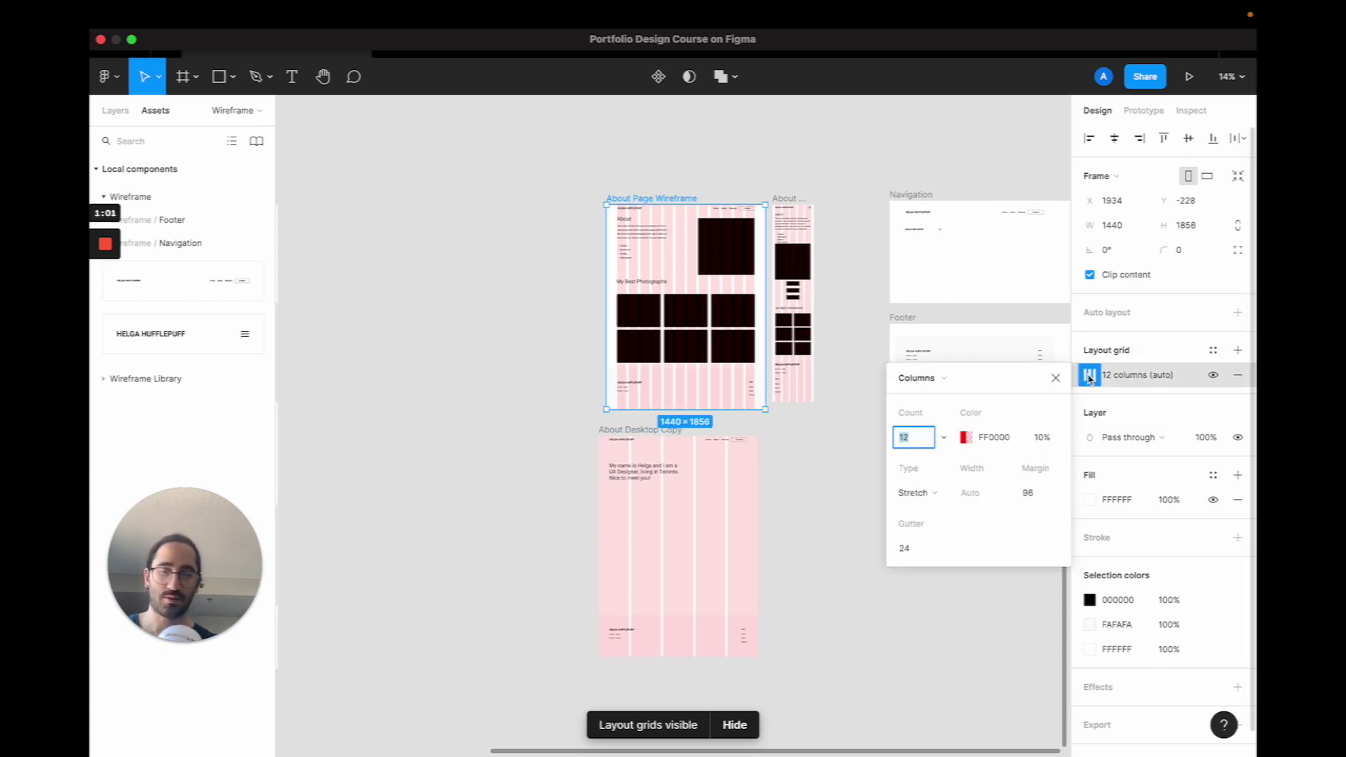
pyautogui.click(670, 430)
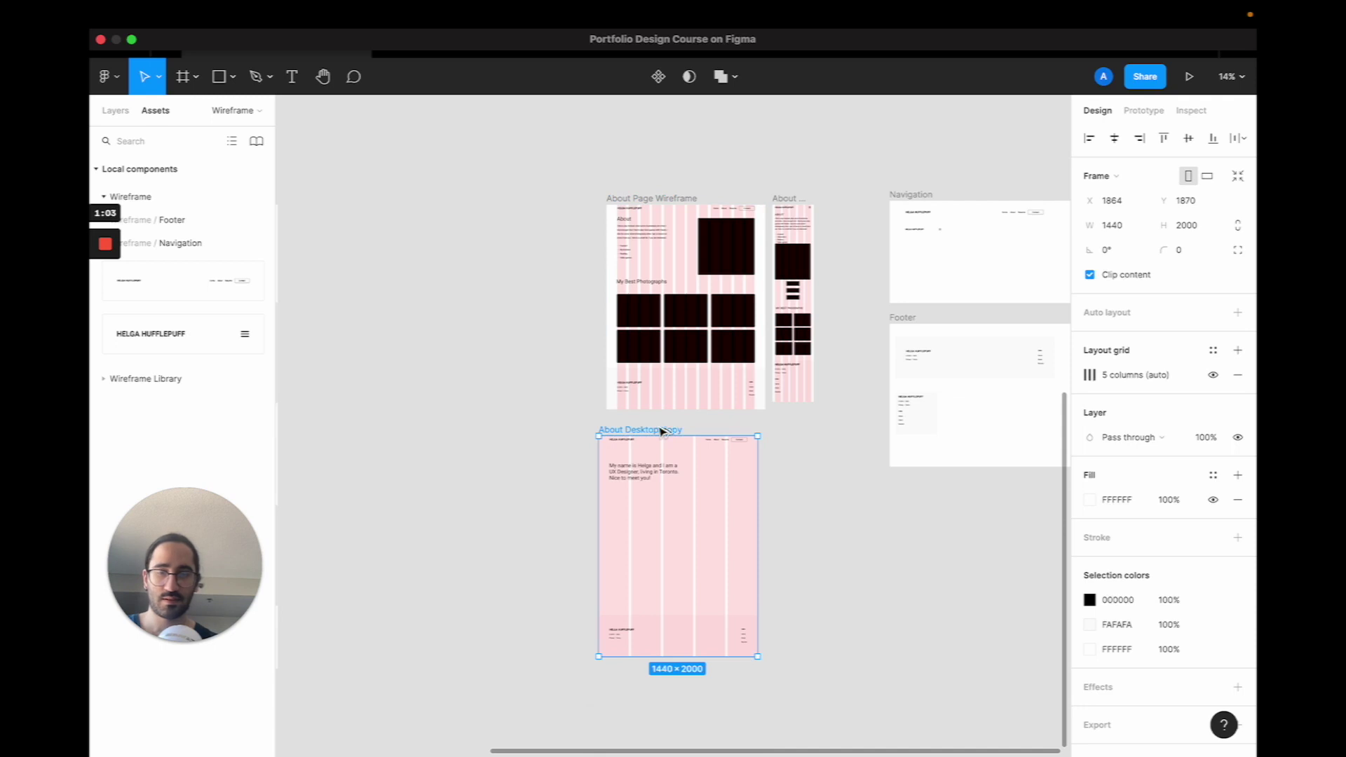
pyautogui.press('super+alt+v')
# Replace the copied heading's text in About Desktop Copy with About and set its text box to auto width.
pyautogui.scroll(5, 654, 474)
pyautogui.click(624, 482)
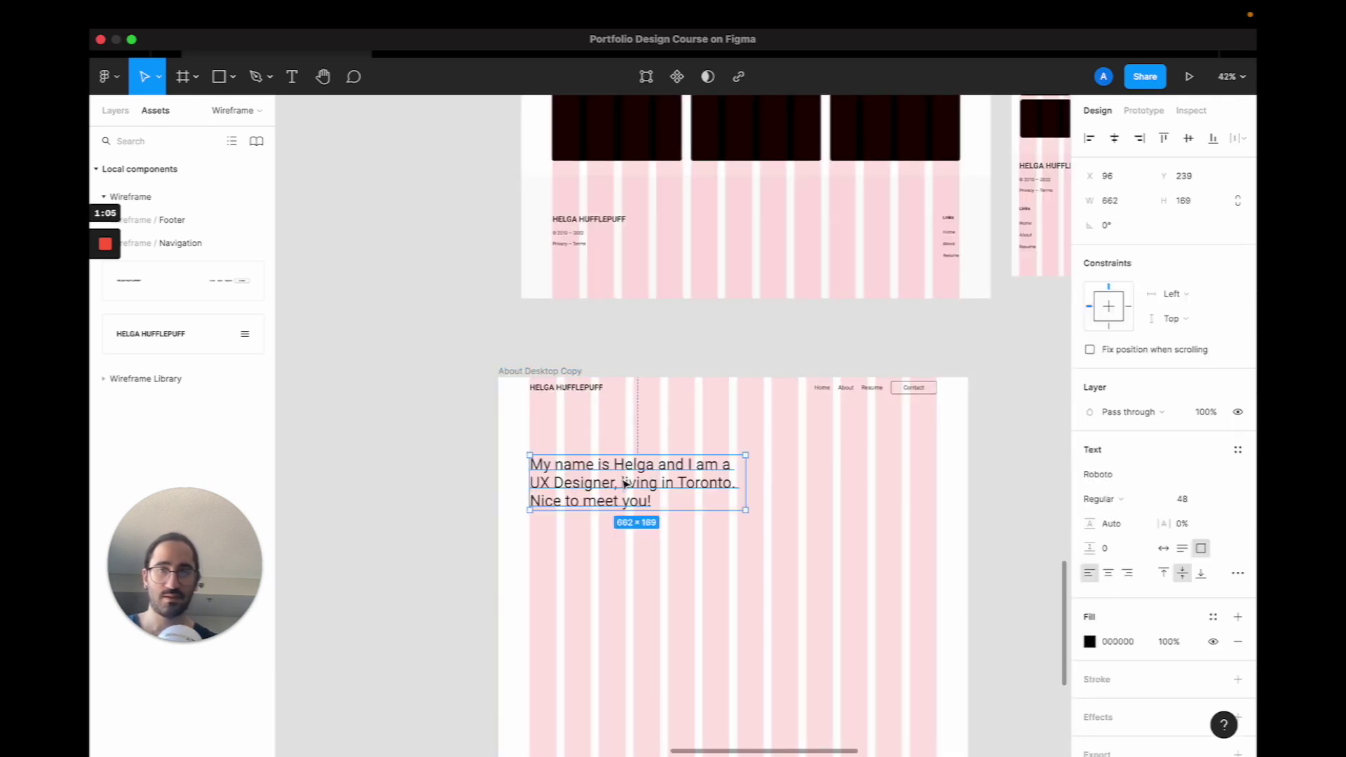
pyautogui.press('Return')
pyautogui.write('About')
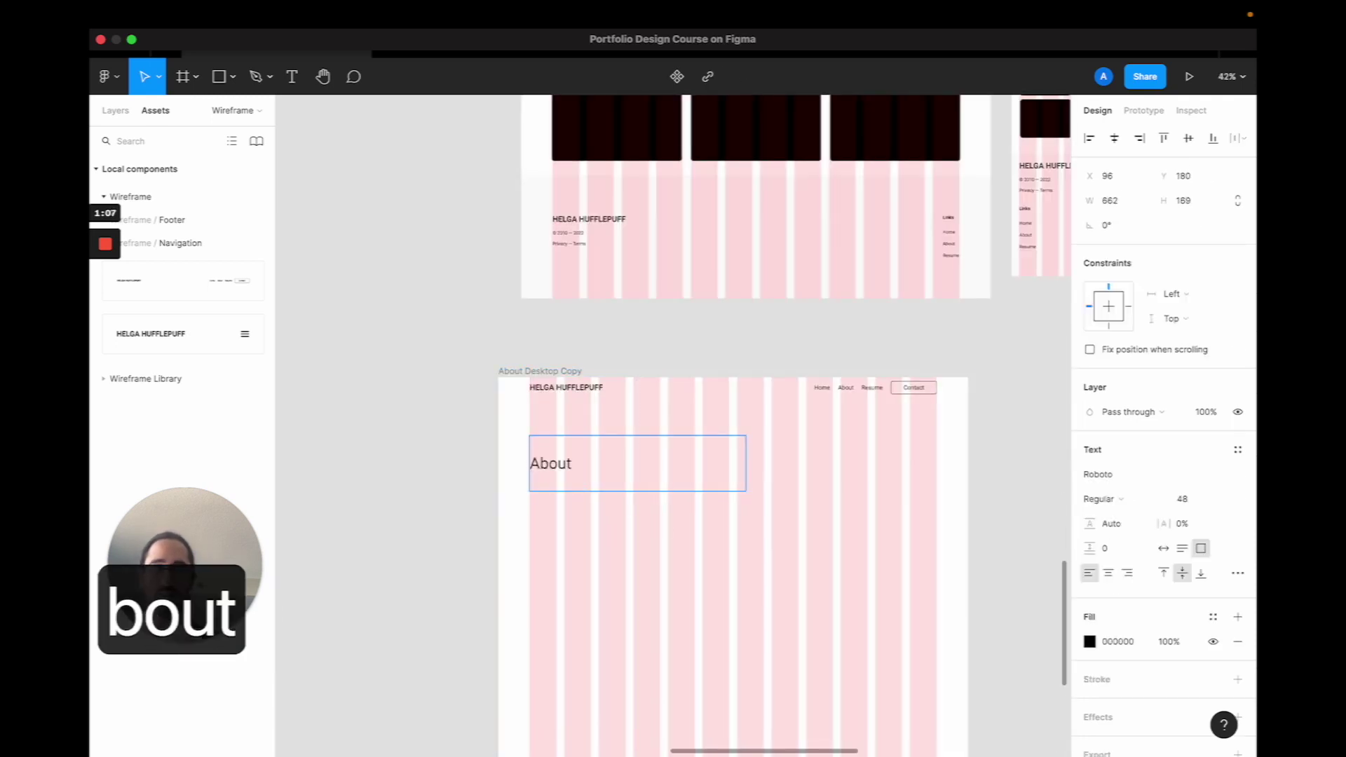
pyautogui.scroll(-5, 668, 591)
pyautogui.scroll(4, 668, 591)
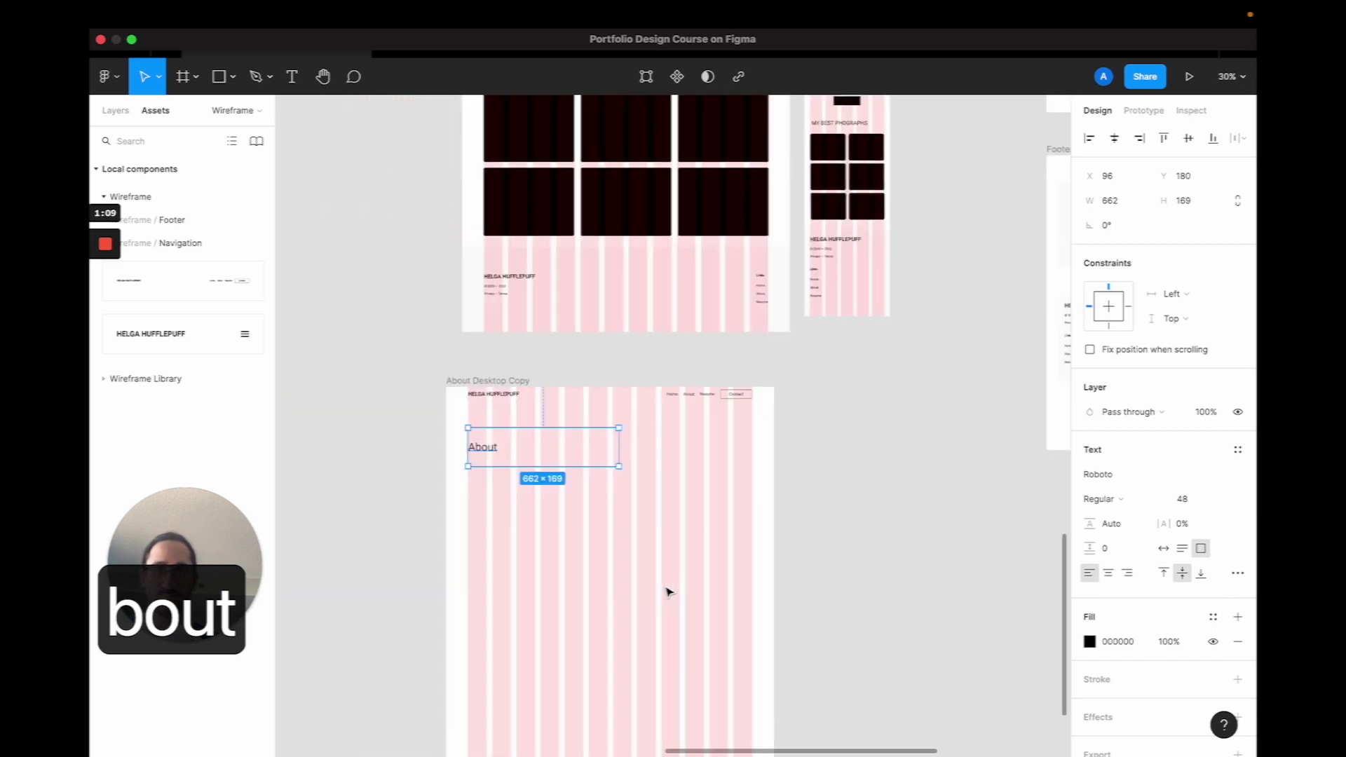
pyautogui.scroll(1, 668, 591)
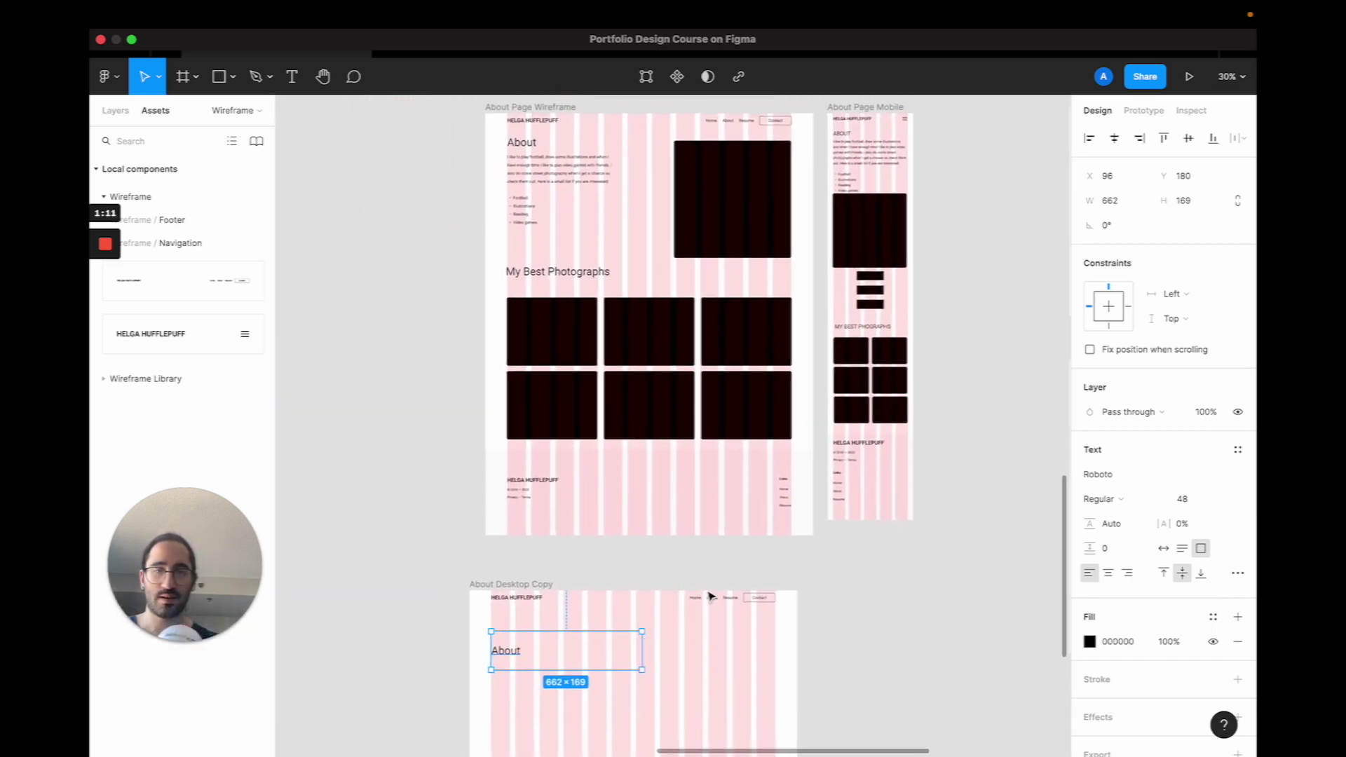
pyautogui.click(1164, 548)
pyautogui.scroll(-3, 621, 564)
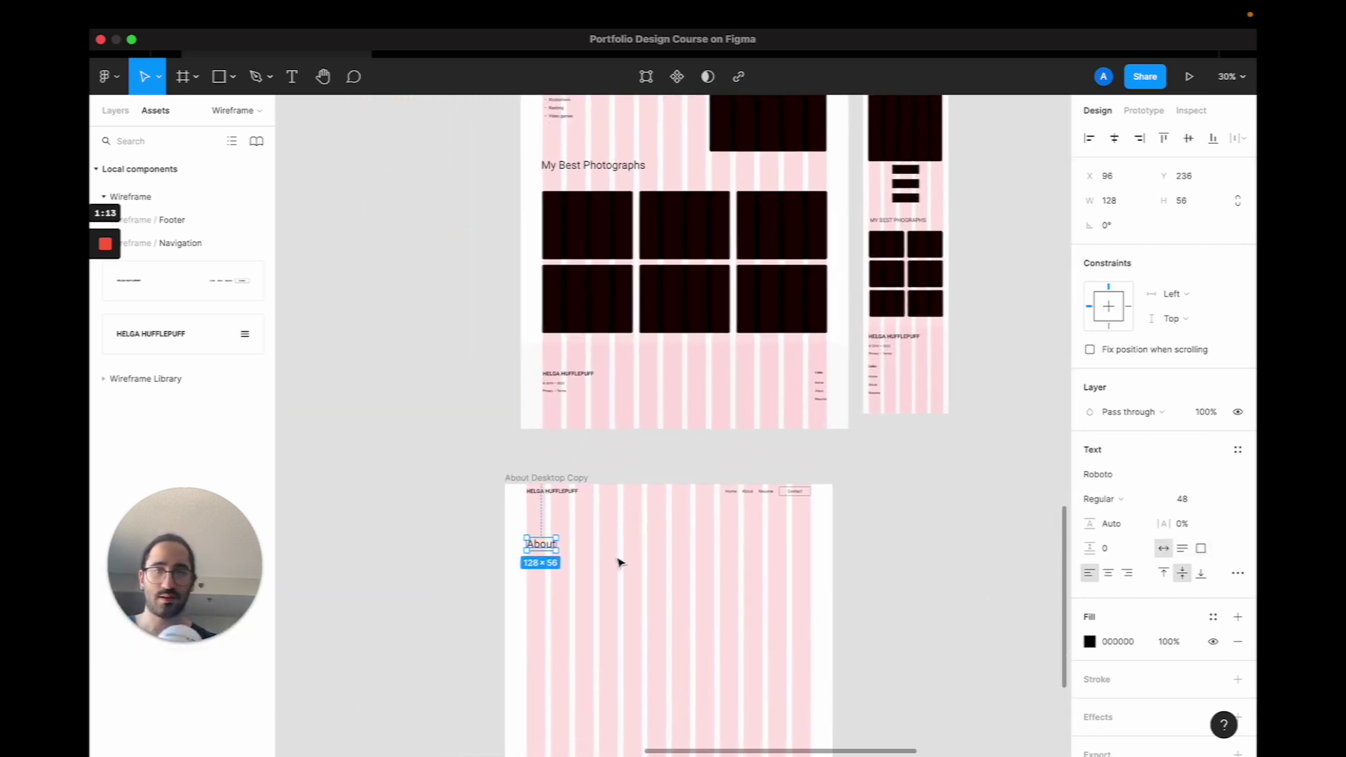
# Copy the 516 × 516 black image placeholder from Home Page Desktop into the About Desktop Copy frame.
pyautogui.scroll(2, 620, 564)
pyautogui.hscroll(-5, 619, 561)
pyautogui.scroll(-3, 619, 559)
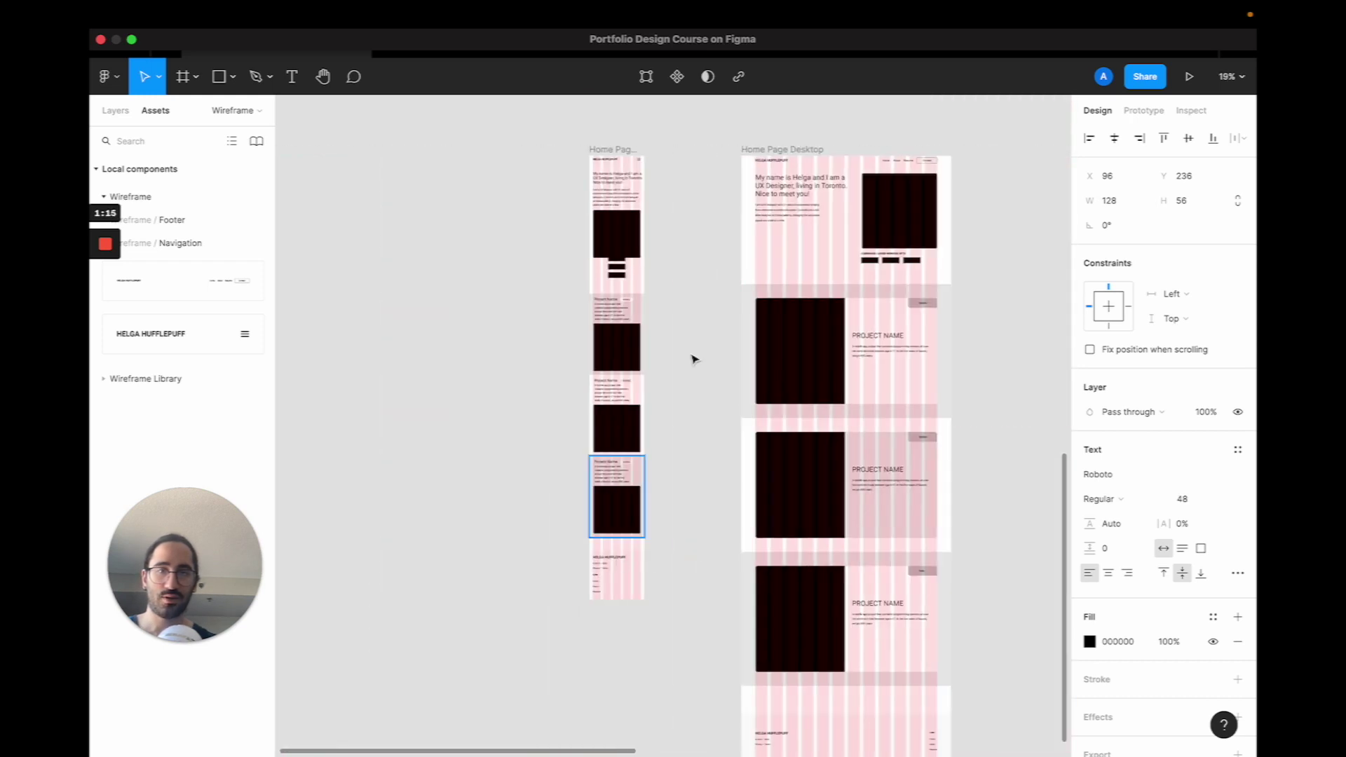
pyautogui.press('super+c')
pyautogui.hscroll(10, 886, 222)
pyautogui.click(630, 429)
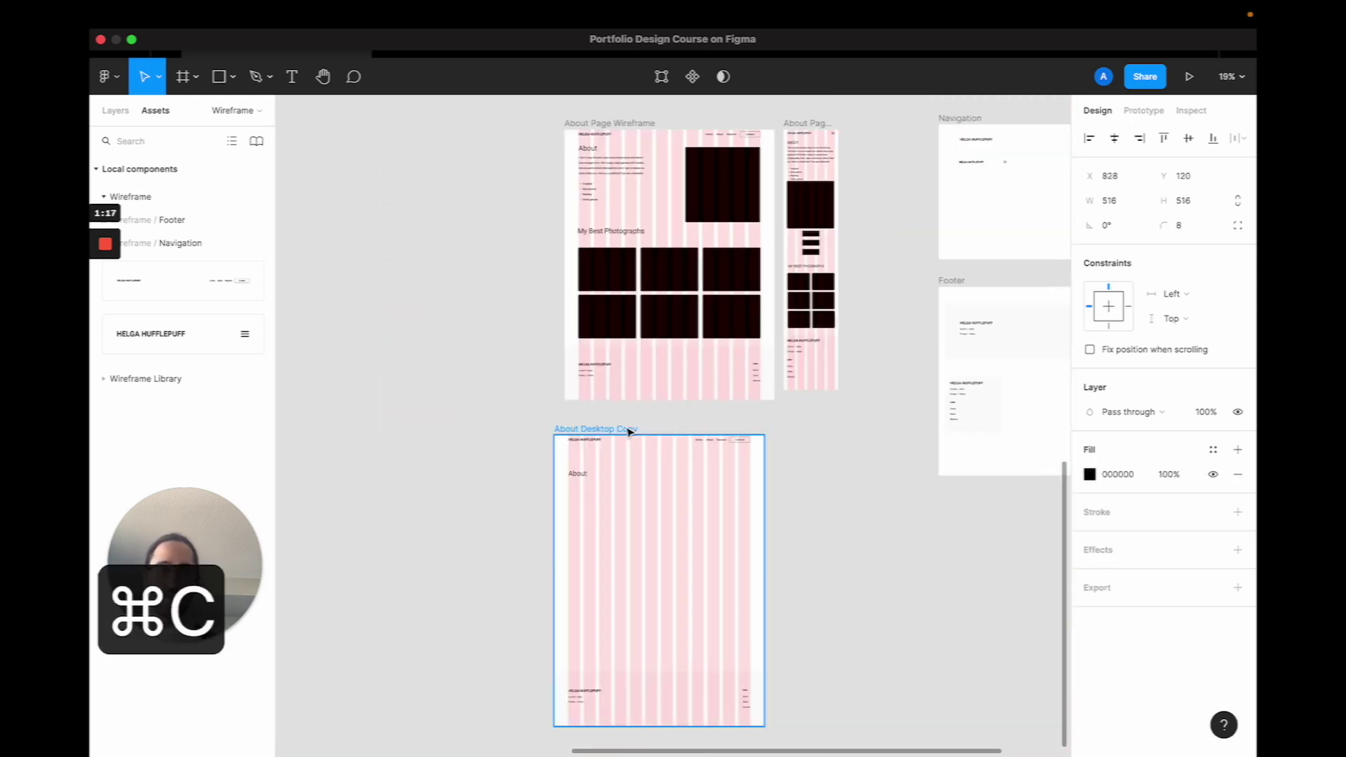
pyautogui.press('super+v')
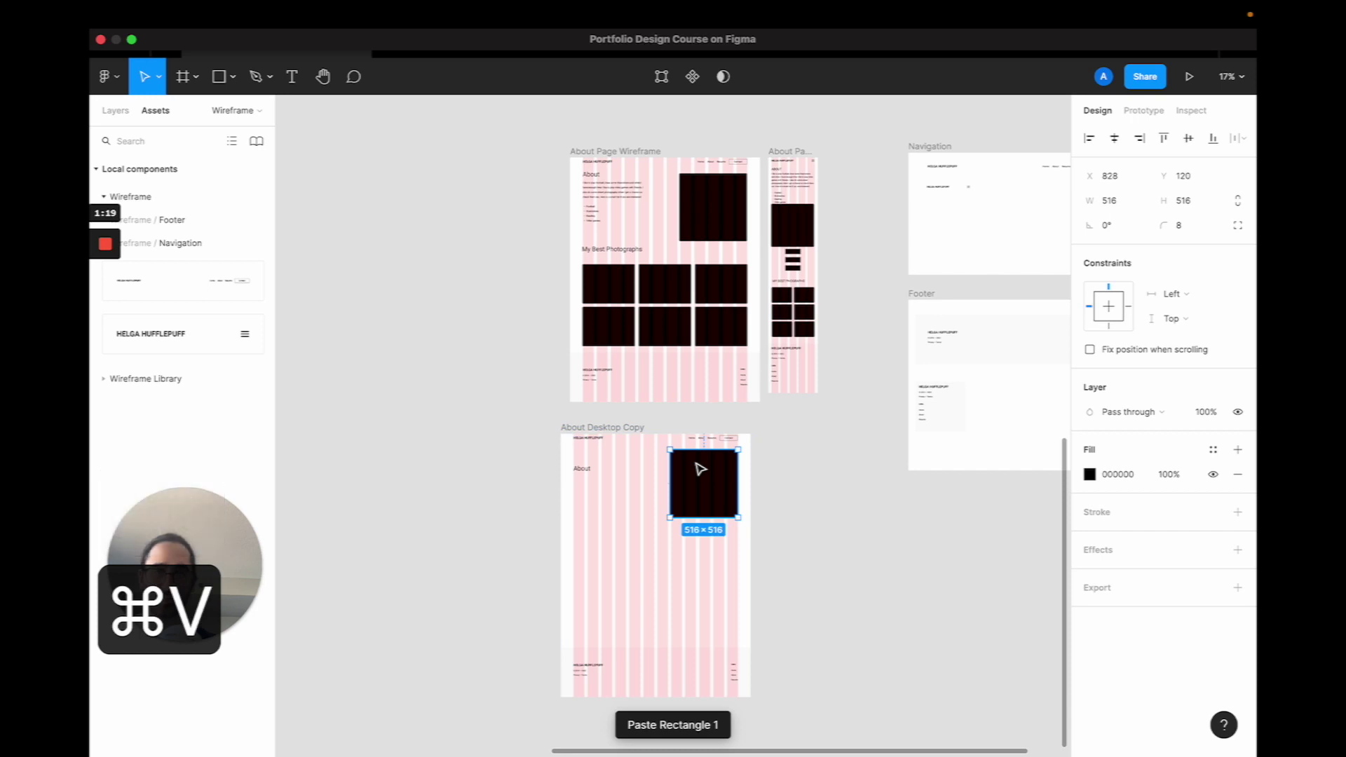
# Move the About heading up to Y 120, level with the image placeholder's upper edge.
pyautogui.scroll(5, 700, 468)
pyautogui.click(399, 476)
pyautogui.doubleClick(402, 471)
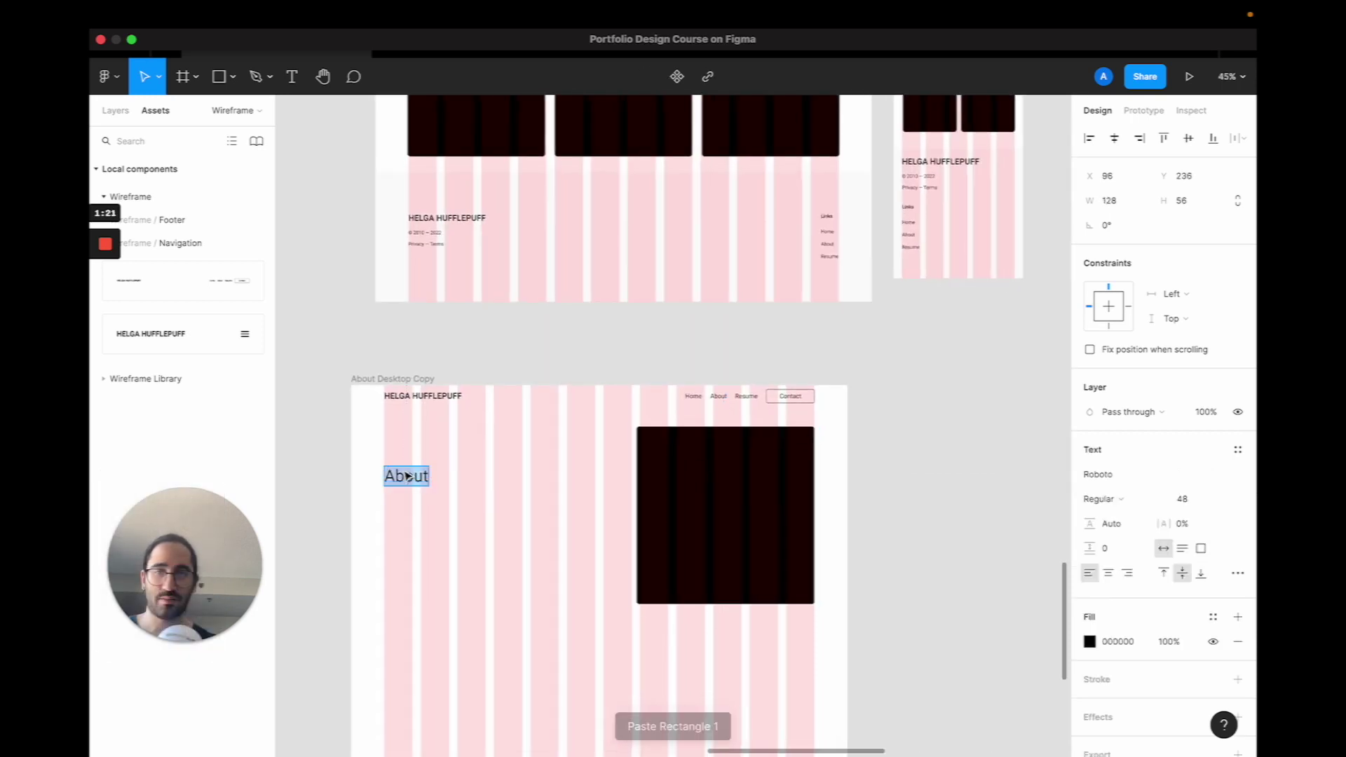
pyautogui.press('Escape')
pyautogui.moveTo(417, 484); pyautogui.dragTo(418, 444)
# Duplicate the About heading directly below the original at X 96, Y 232.
pyautogui.scroll(3, 417, 447)
pyautogui.hscroll(1, 417, 448)
pyautogui.scroll(10, 417, 448)
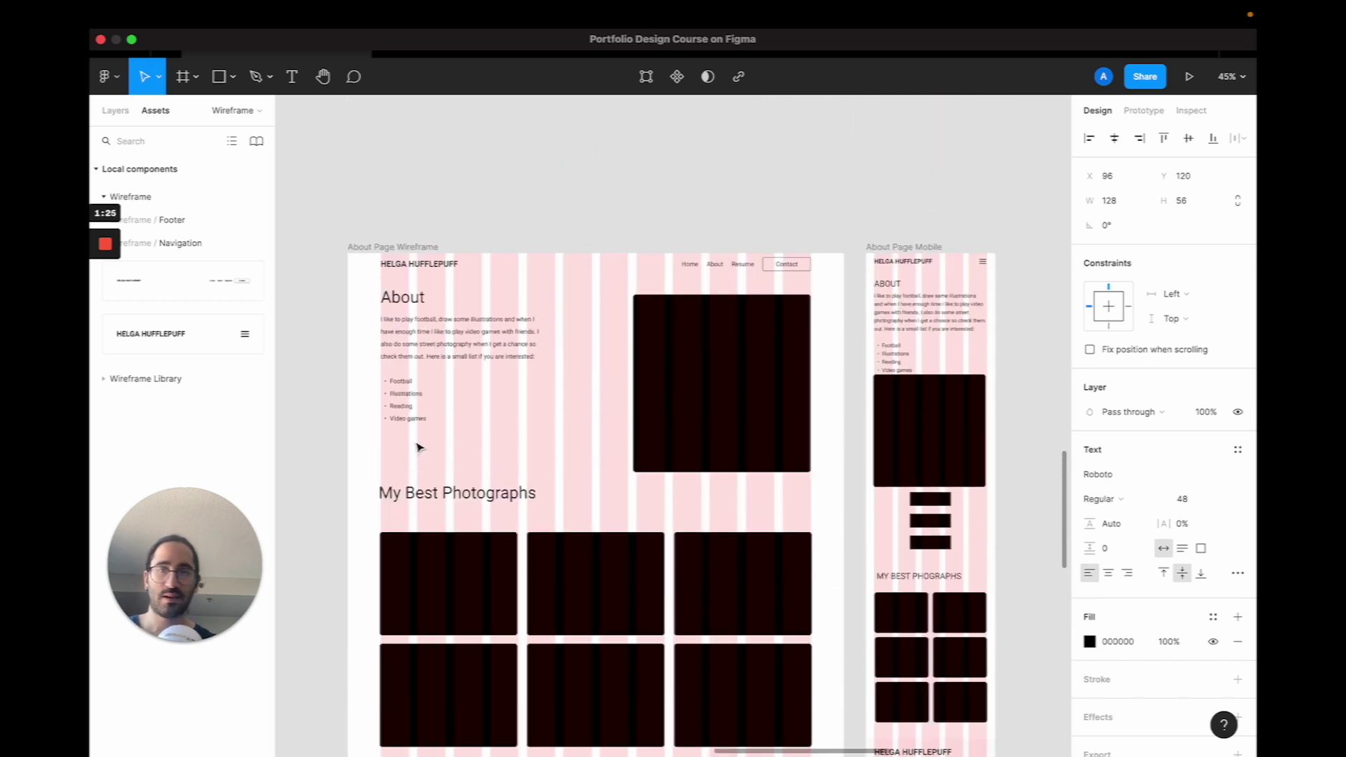
pyautogui.scroll(-15, 417, 448)
pyautogui.hscroll(5, 417, 447)
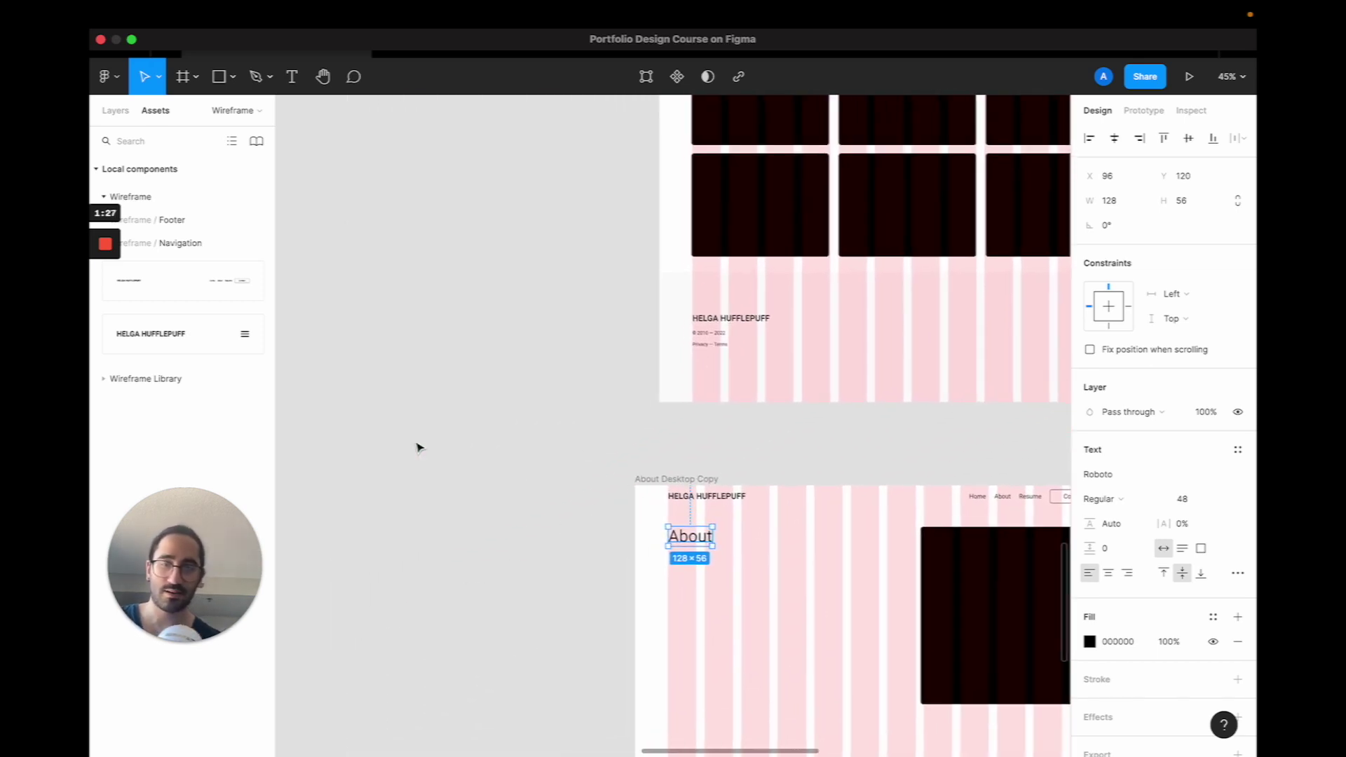
pyautogui.hscroll(-1, 696, 620)
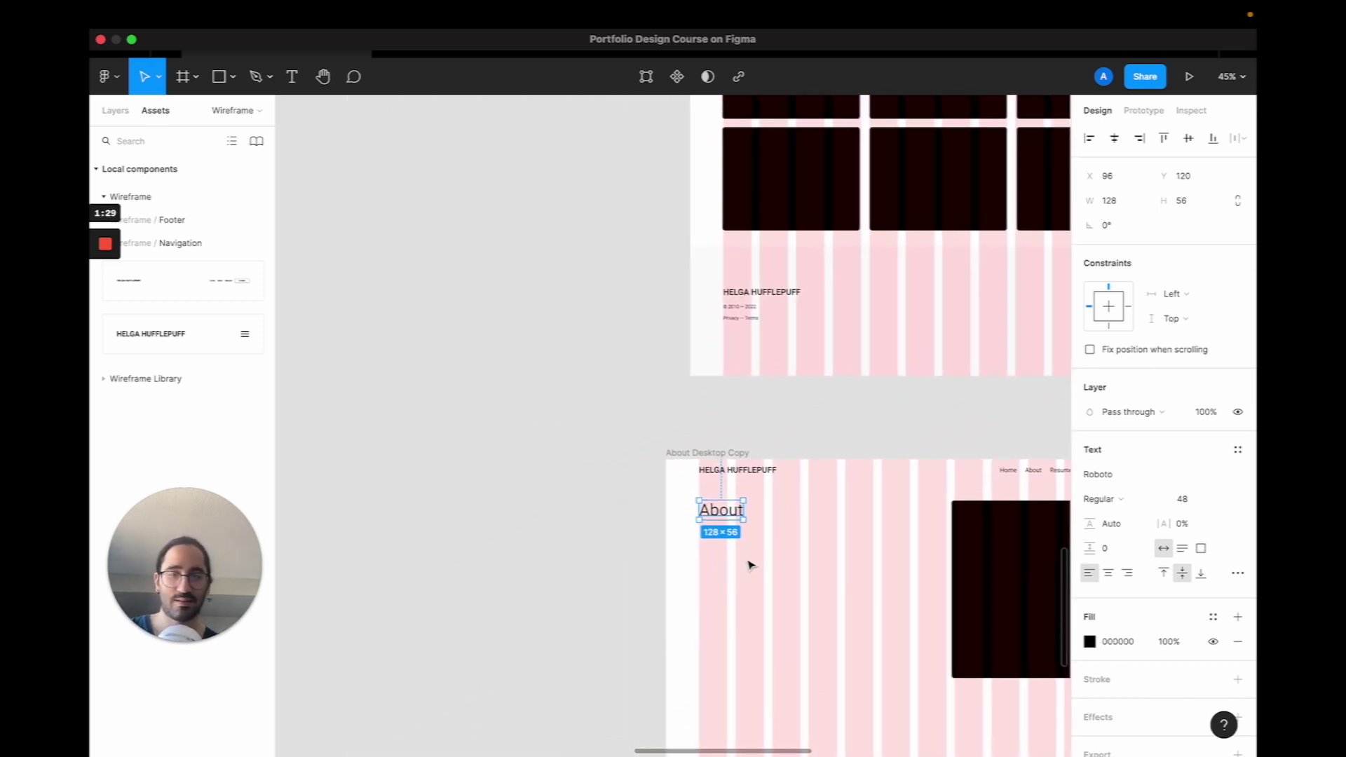
pyautogui.moveTo(722, 510); pyautogui.dragTo(725, 558)
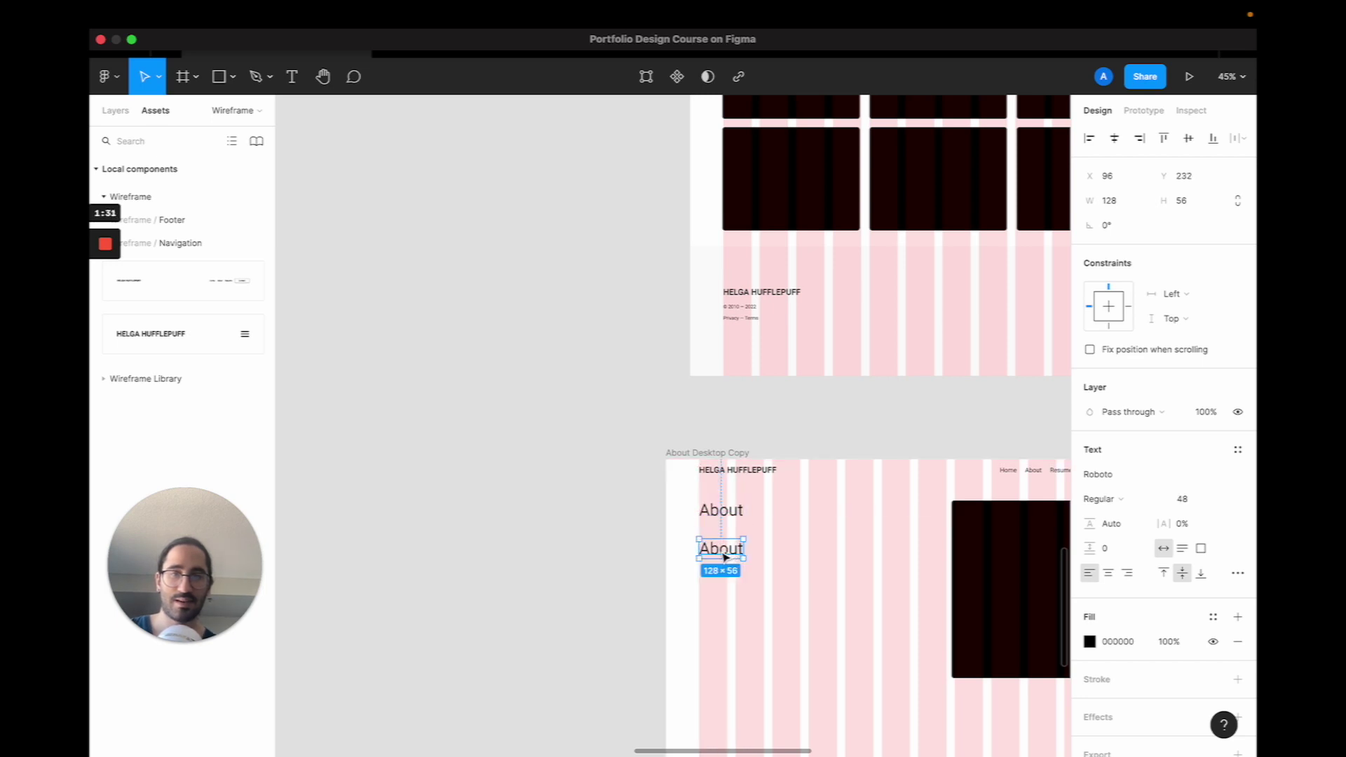
# Replace the duplicated heading's text with the paragraph and hobby list copied from the About Page Wireframe.
pyautogui.scroll(15, 725, 557)
pyautogui.hscroll(2, 725, 558)
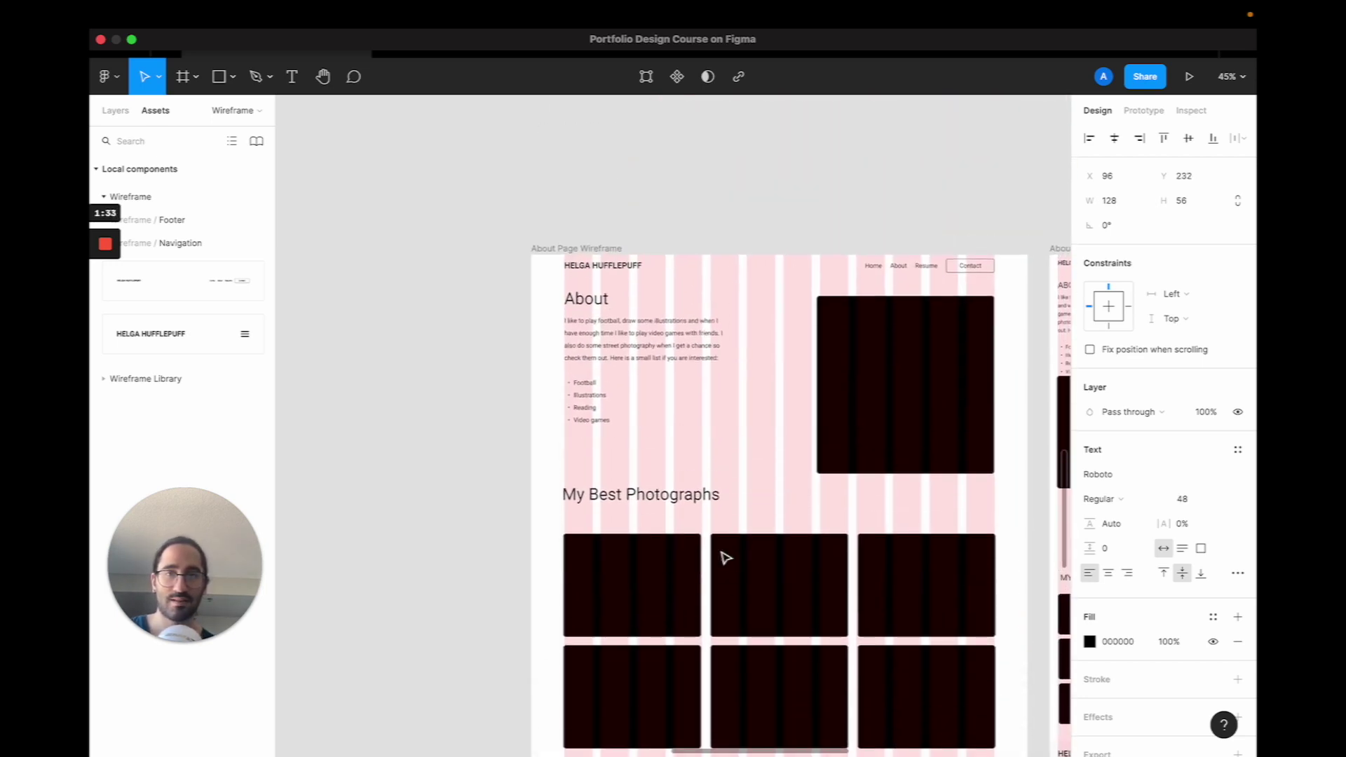
pyautogui.click(621, 339)
pyautogui.doubleClick(618, 338)
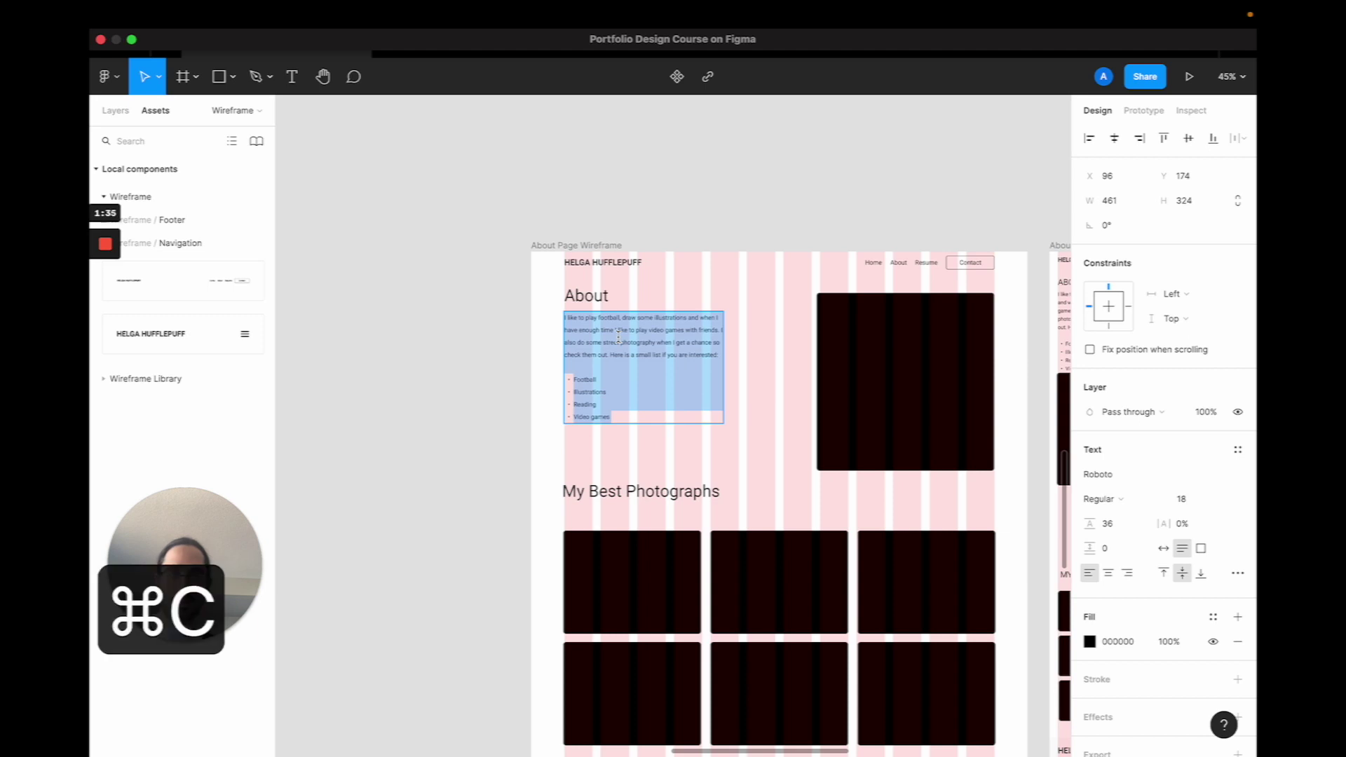
pyautogui.scroll(-10, 620, 341)
pyautogui.doubleClick(581, 337)
pyautogui.press('super+v')
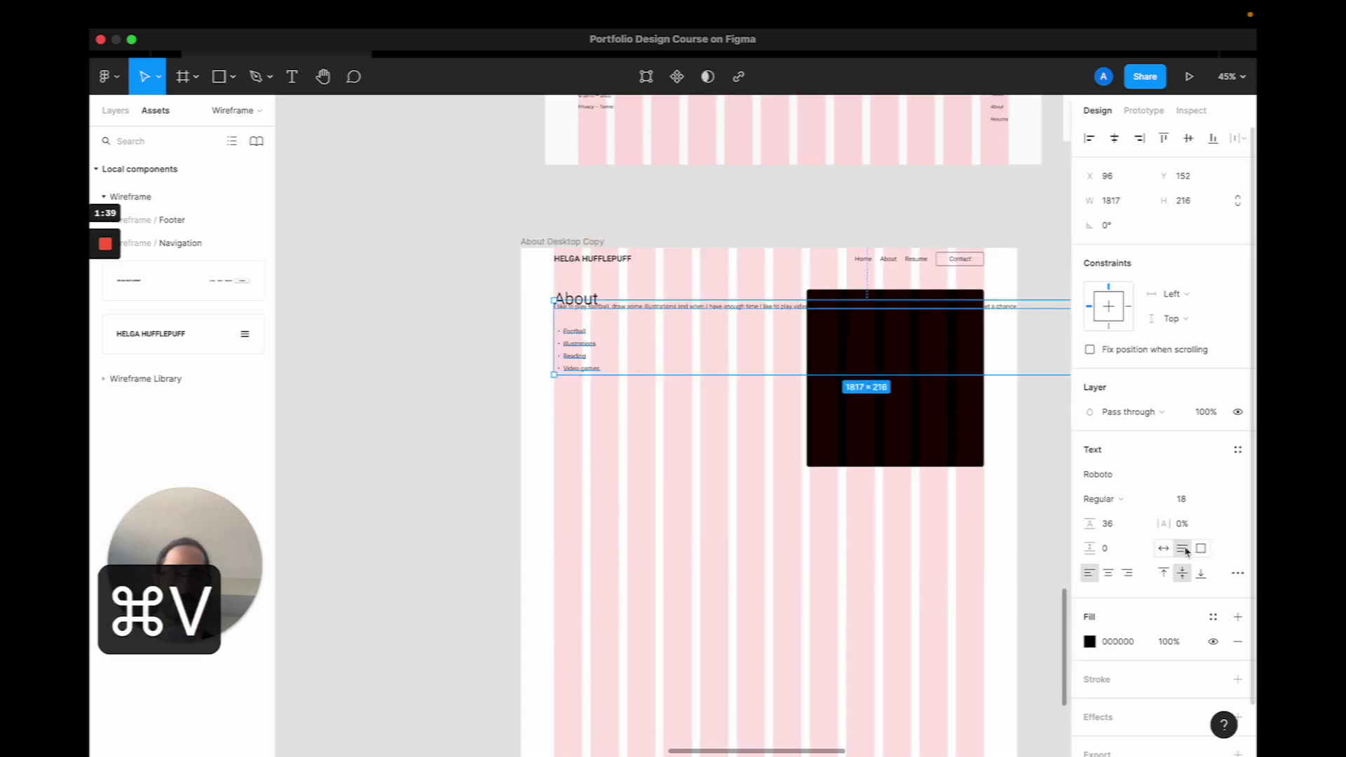
# Wrap the pasted paragraph in a 565 px wide auto-height text box and place it at X 178, Y 262.
pyautogui.hscroll(5, 1050, 352)
pyautogui.moveTo(877, 333); pyautogui.dragTo(394, 373)
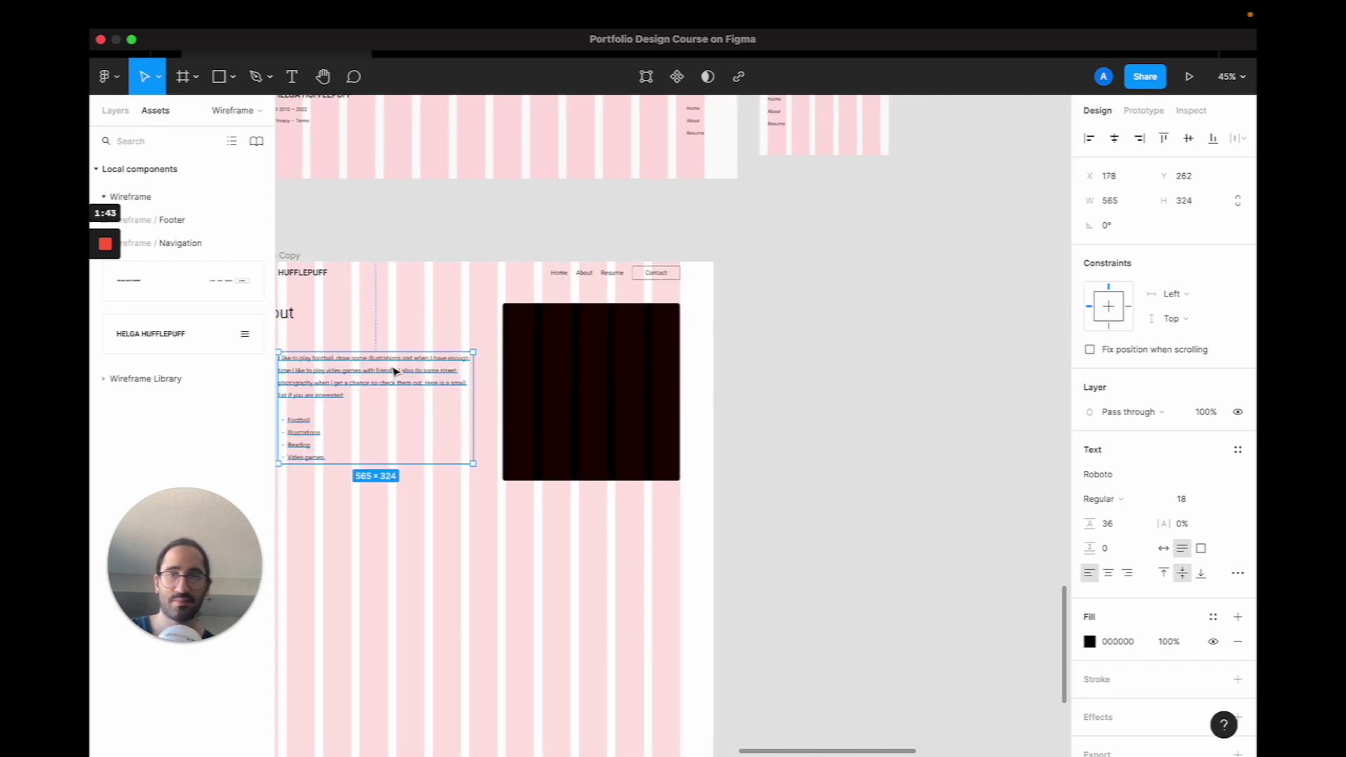
# Inspect the text settings of the intro paragraph in the Home Page Desktop frame for comparison.
pyautogui.hscroll(-10, 394, 373)
pyautogui.scroll(-5, 430, 366)
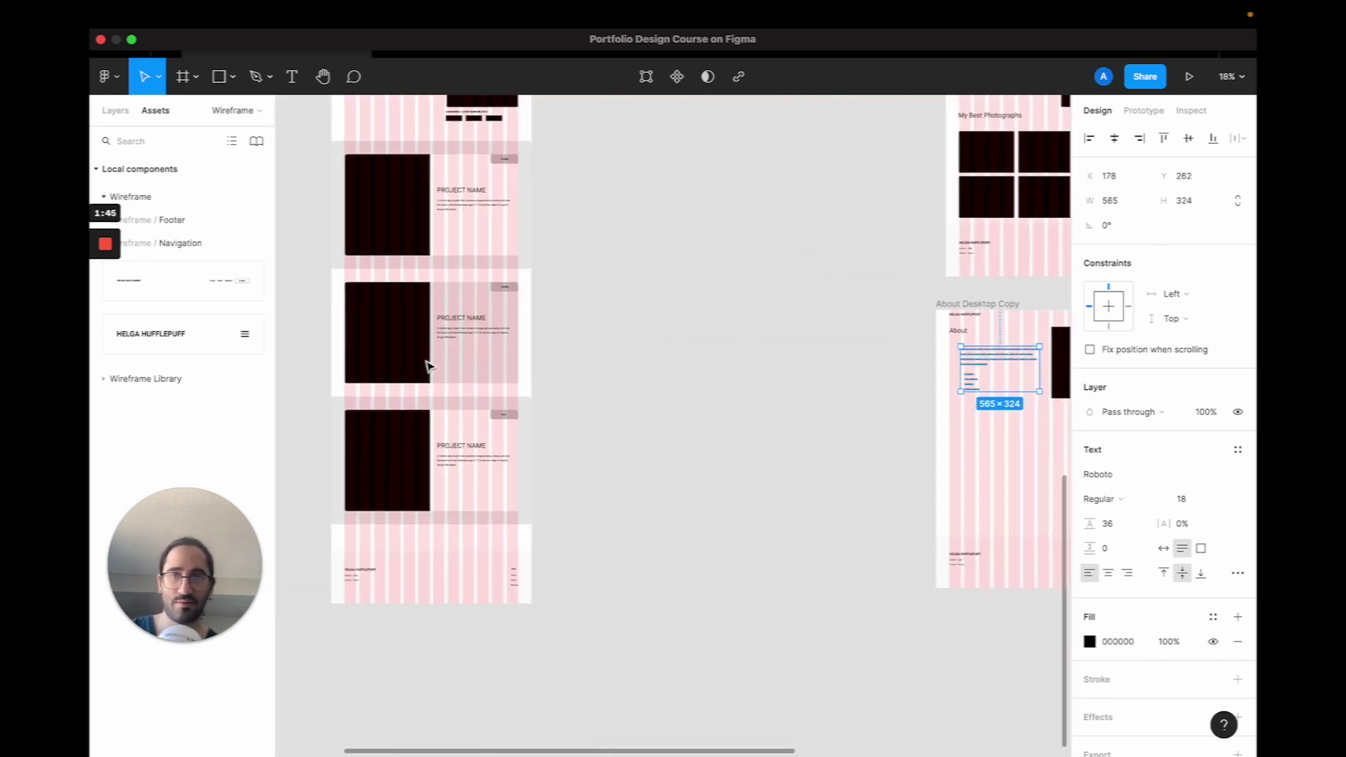
pyautogui.hscroll(-10, 429, 366)
pyautogui.hscroll(3, 841, 255)
pyautogui.hscroll(5, 841, 255)
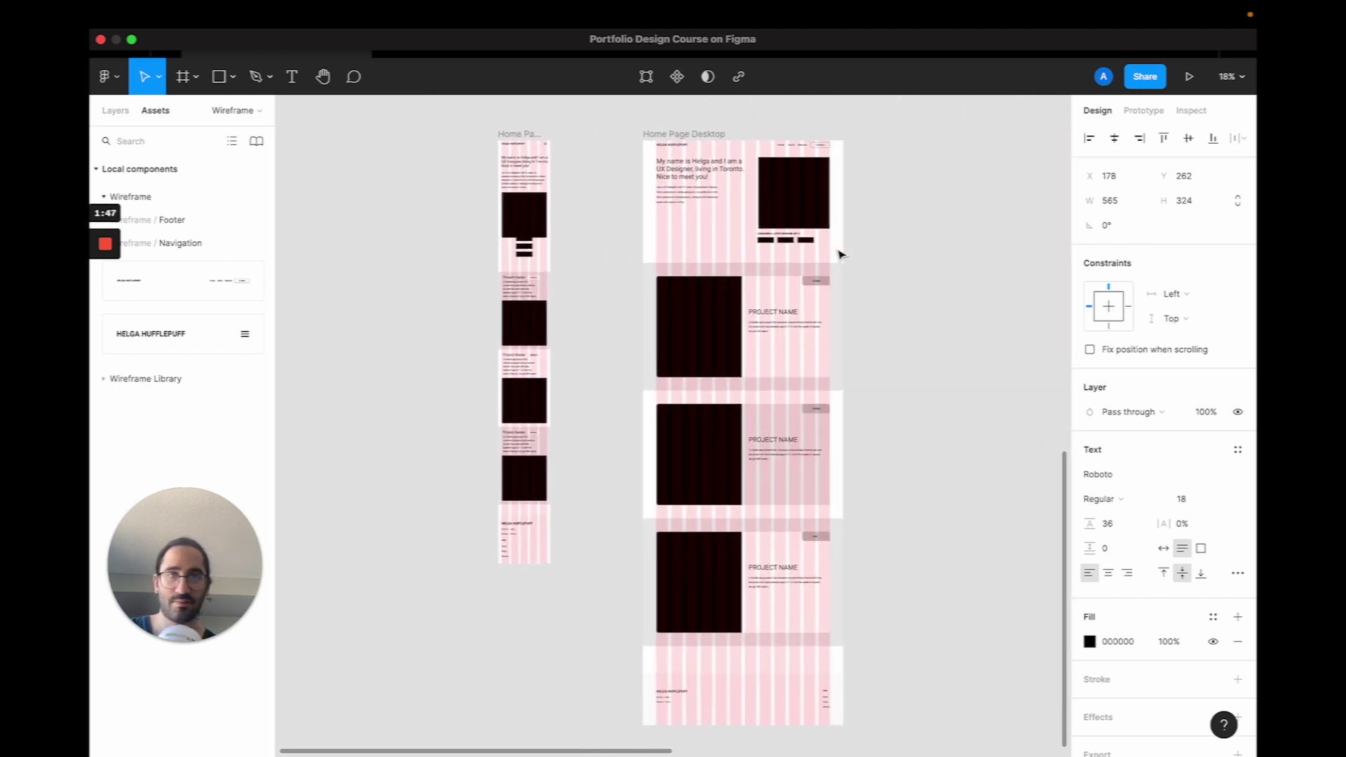
pyautogui.click(673, 195)
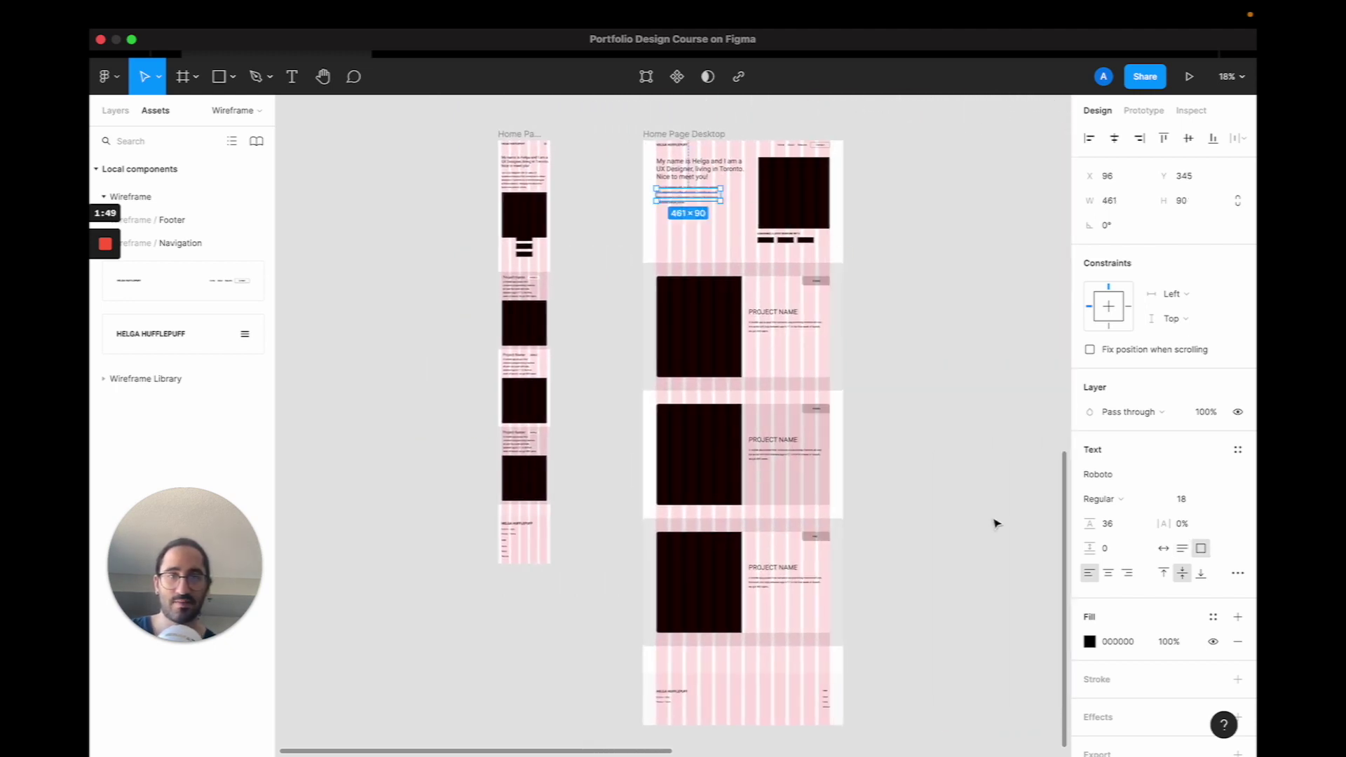
pyautogui.hscroll(10, 996, 523)
pyautogui.scroll(-3, 995, 522)
pyautogui.scroll(5, 627, 338)
# Move the paragraph and hobby list under the About heading to X 96, Y 216.
pyautogui.click(586, 264)
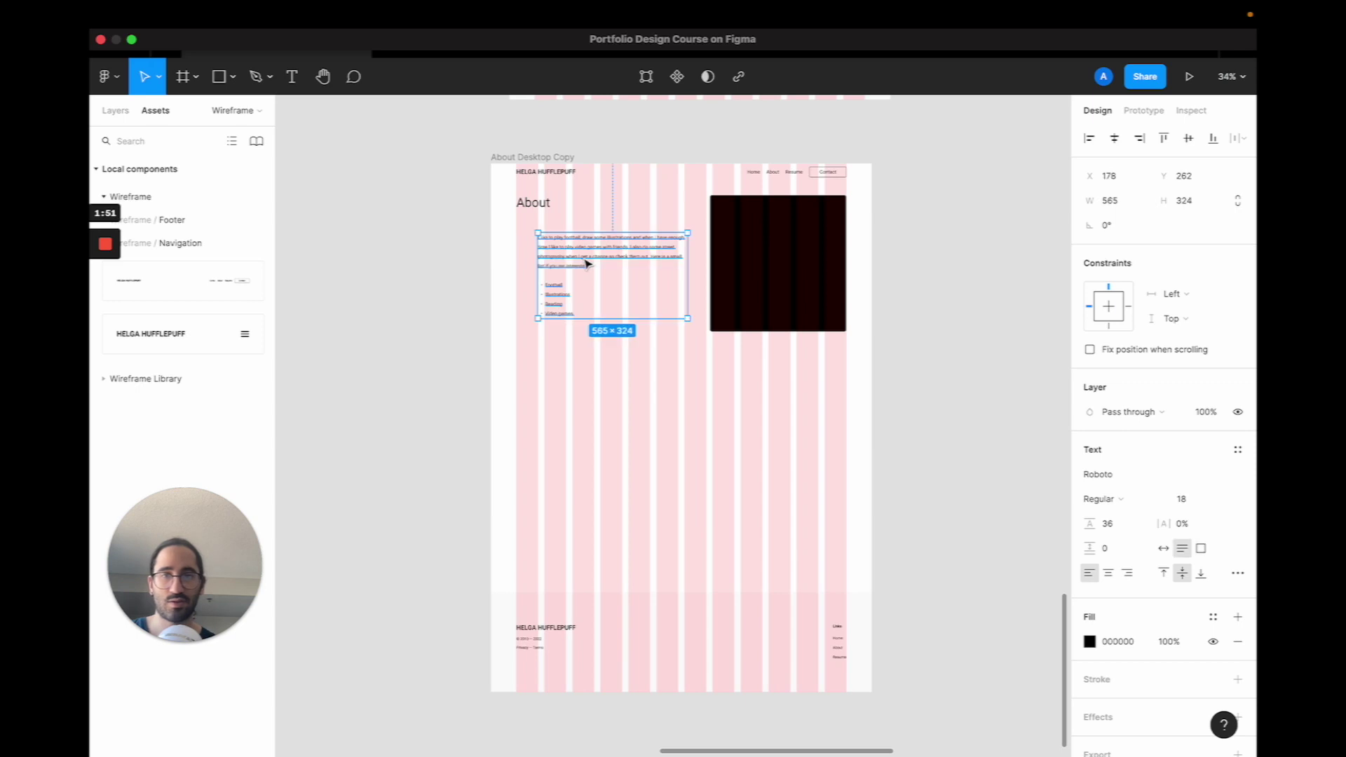
pyautogui.doubleClick(584, 264)
pyautogui.press('Escape')
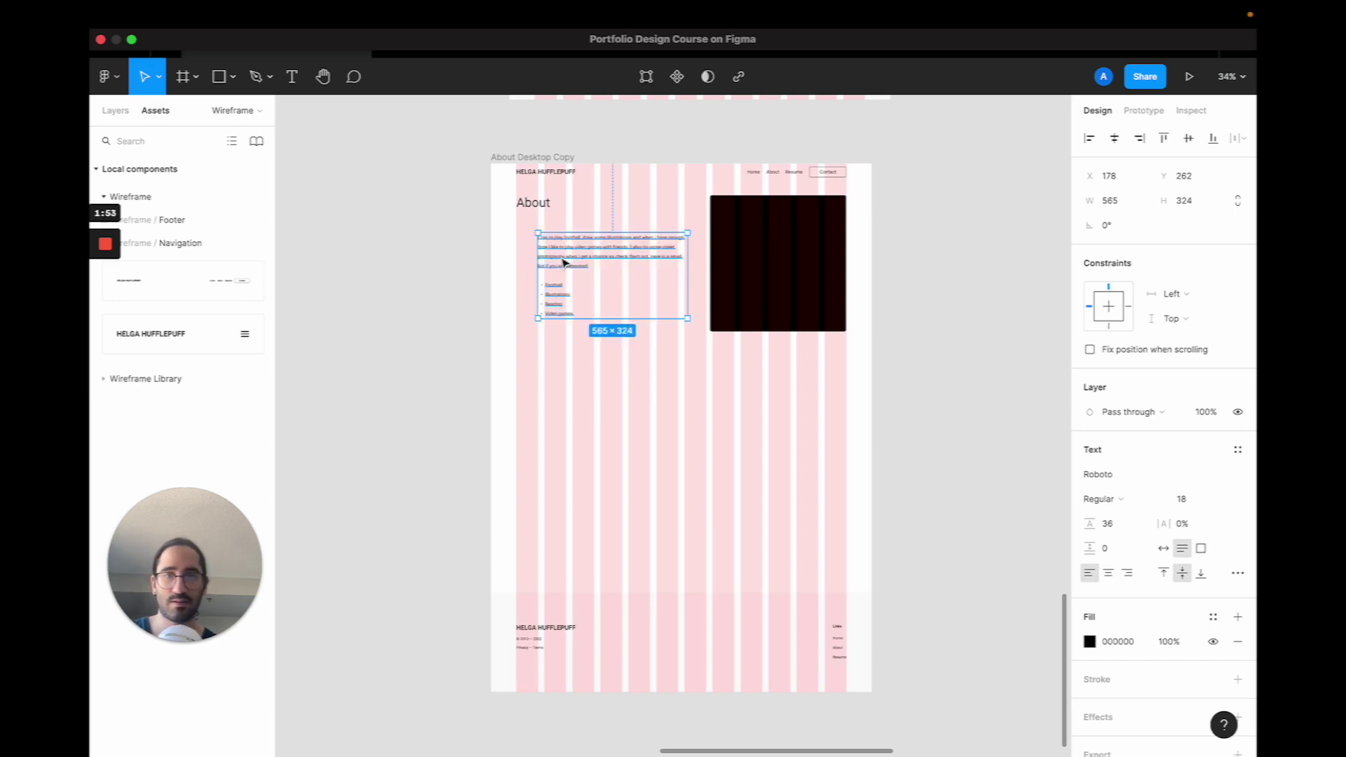
pyautogui.moveTo(563, 263); pyautogui.dragTo(548, 245)
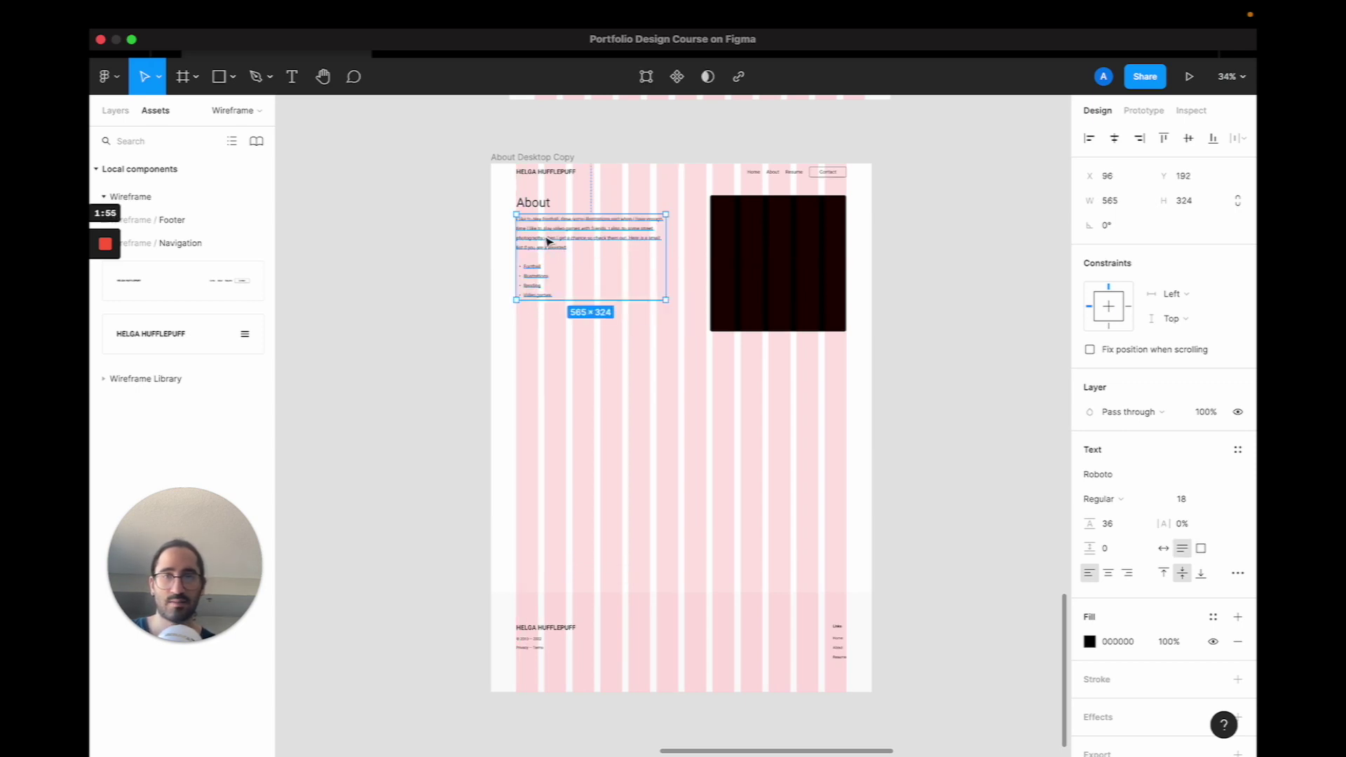
pyautogui.scroll(5, 549, 241)
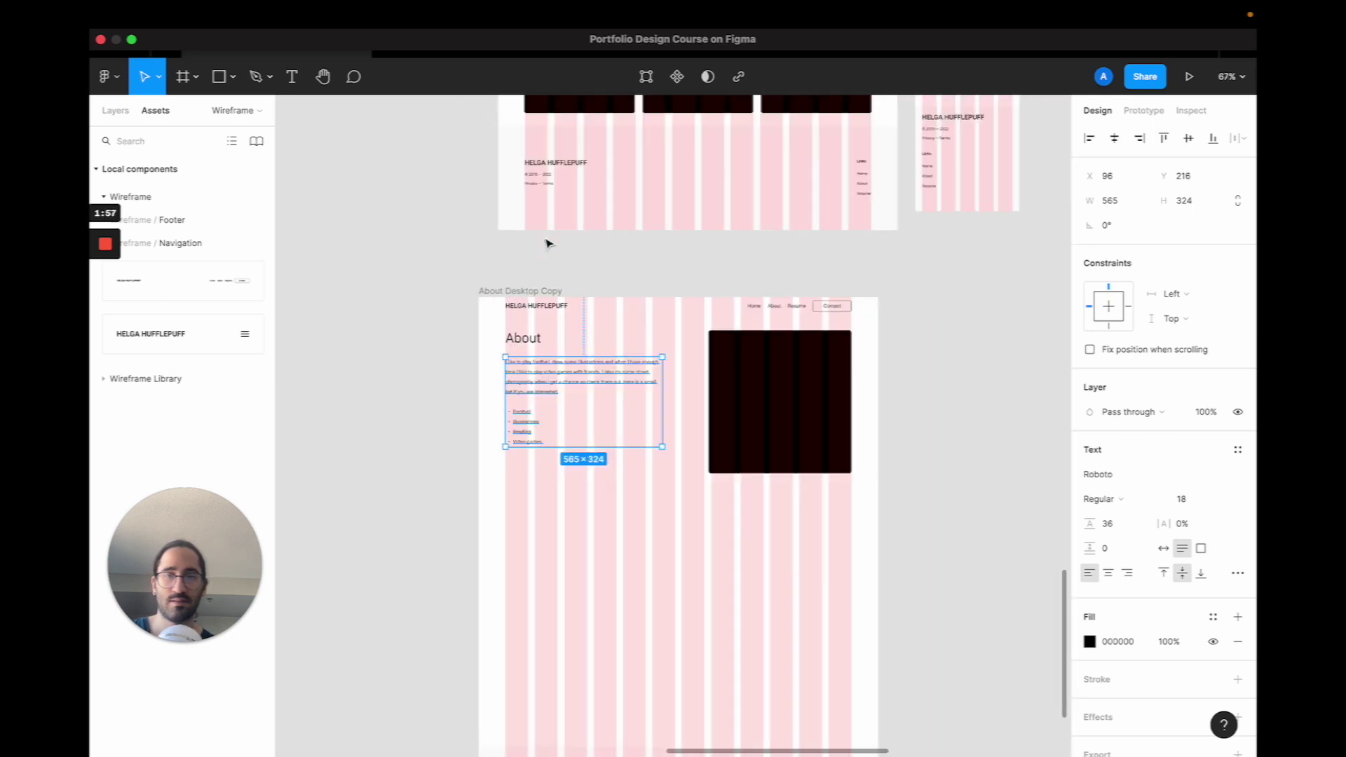
# Duplicate the About heading below the hobby list at X 96, Y 793, following the About Page Wireframe's layout.
pyautogui.scroll(-5, 549, 243)
pyautogui.scroll(5, 549, 243)
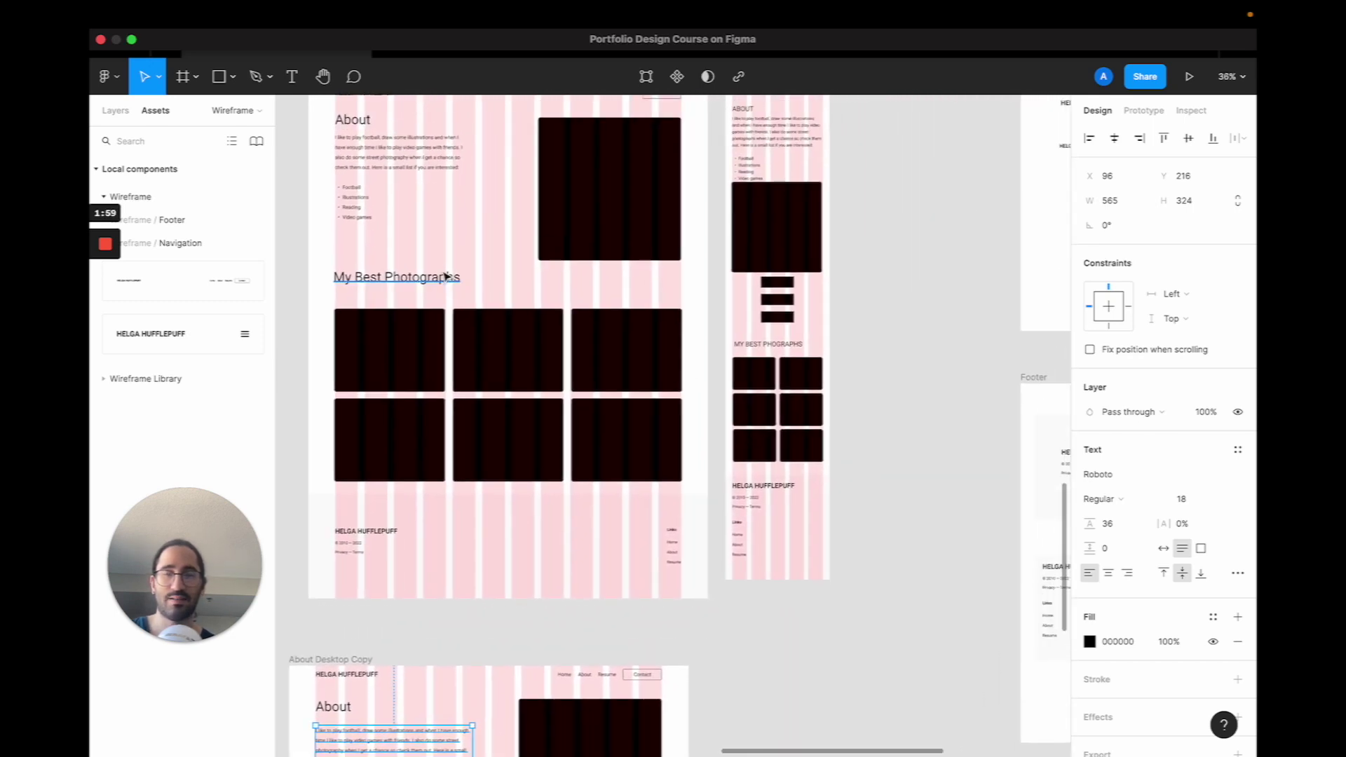
pyautogui.scroll(2, 429, 300)
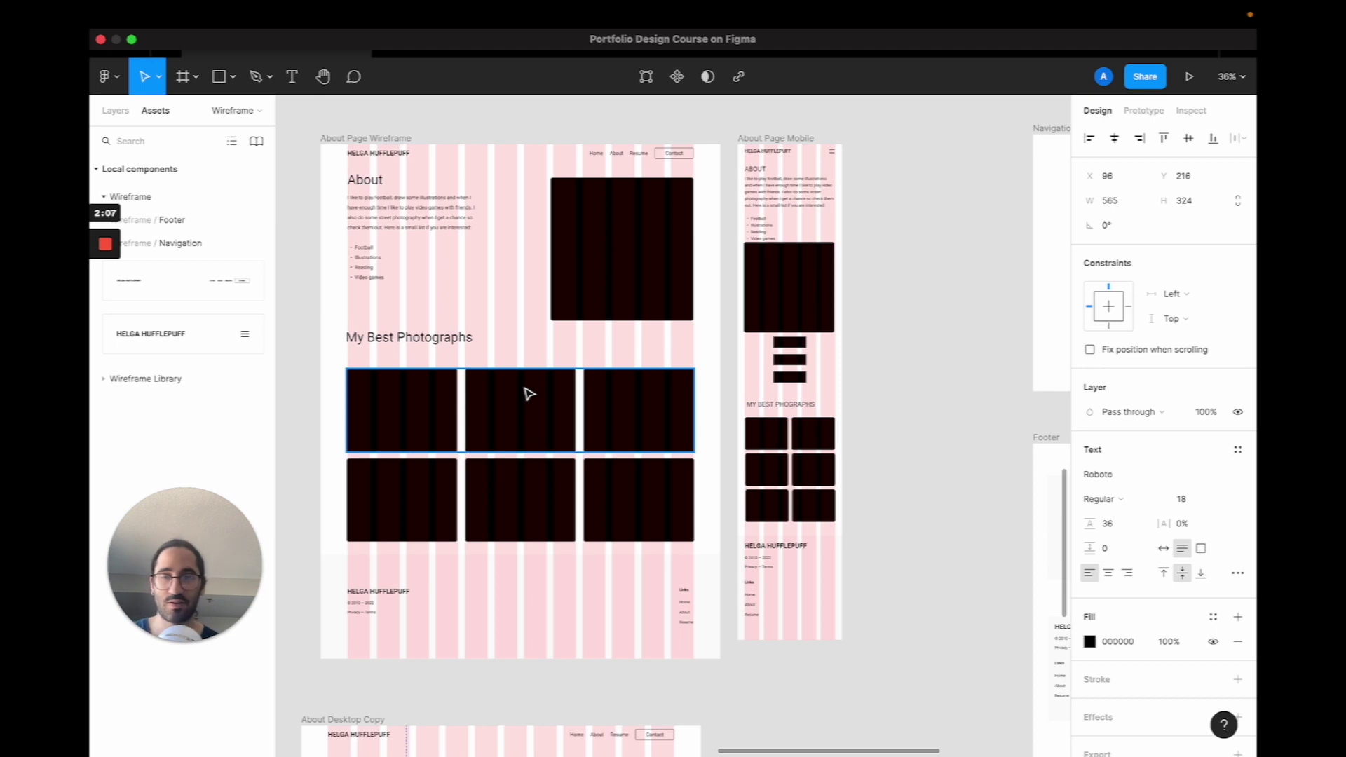
pyautogui.scroll(-15, 529, 394)
pyautogui.click(379, 187)
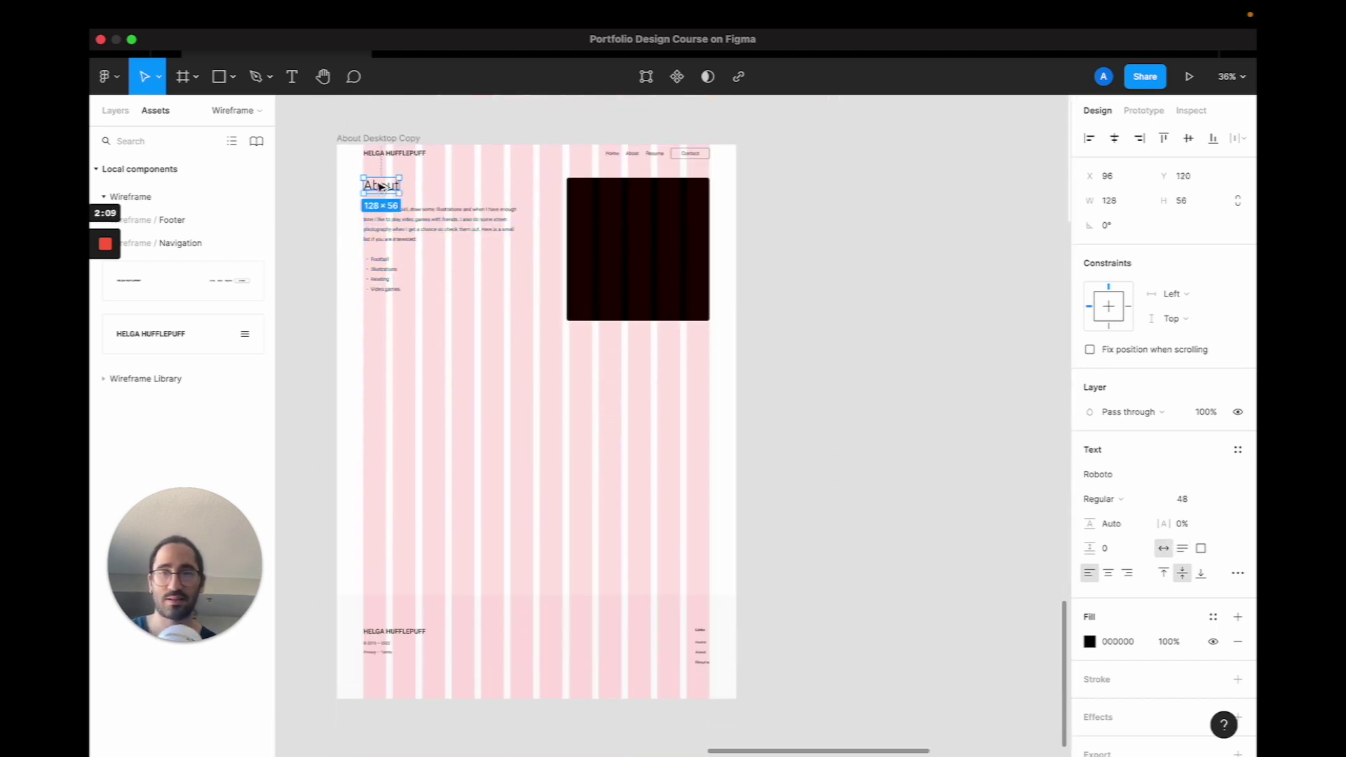
pyautogui.moveTo(380, 187); pyautogui.dragTo(375, 372)
# Change the duplicated heading's text to "My Best Photographs".
pyautogui.doubleClick(375, 371)
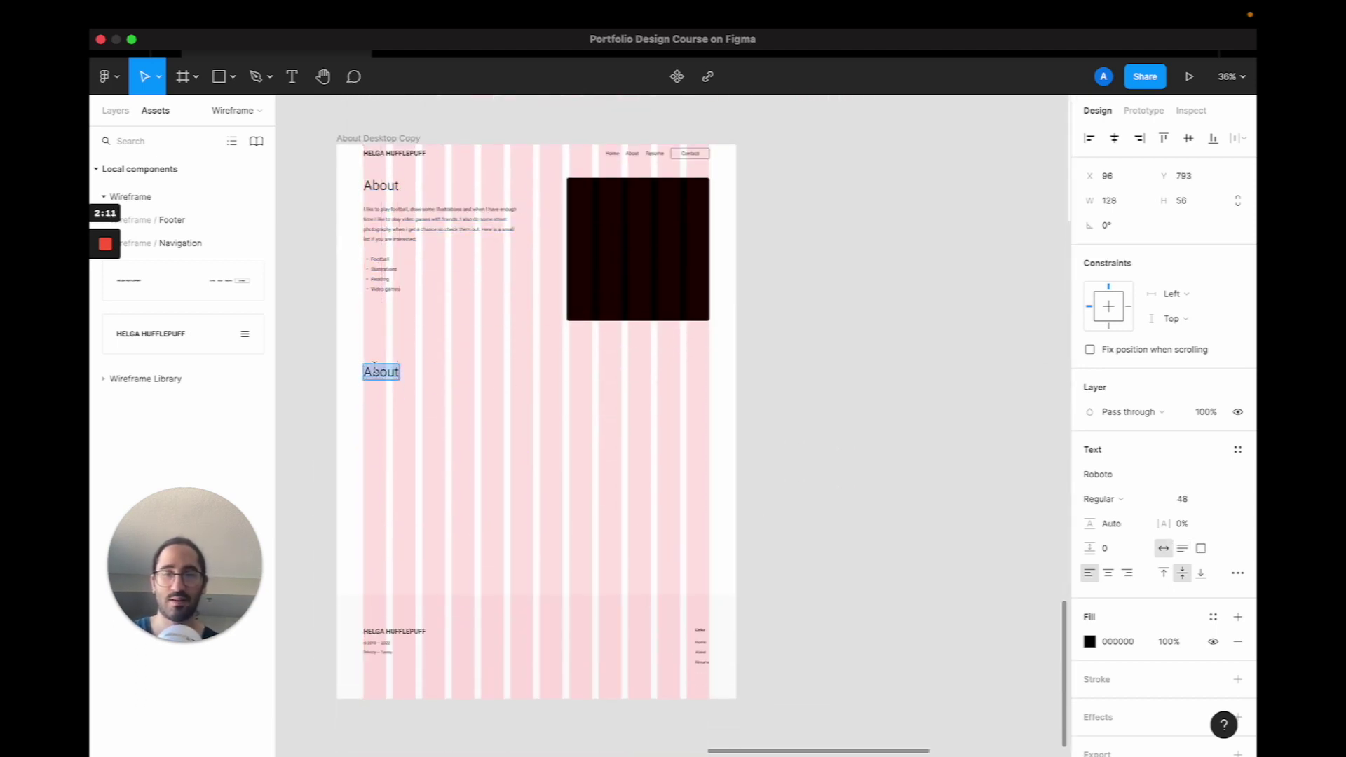
pyautogui.write('My')
pyautogui.scroll(5, 673, 421)
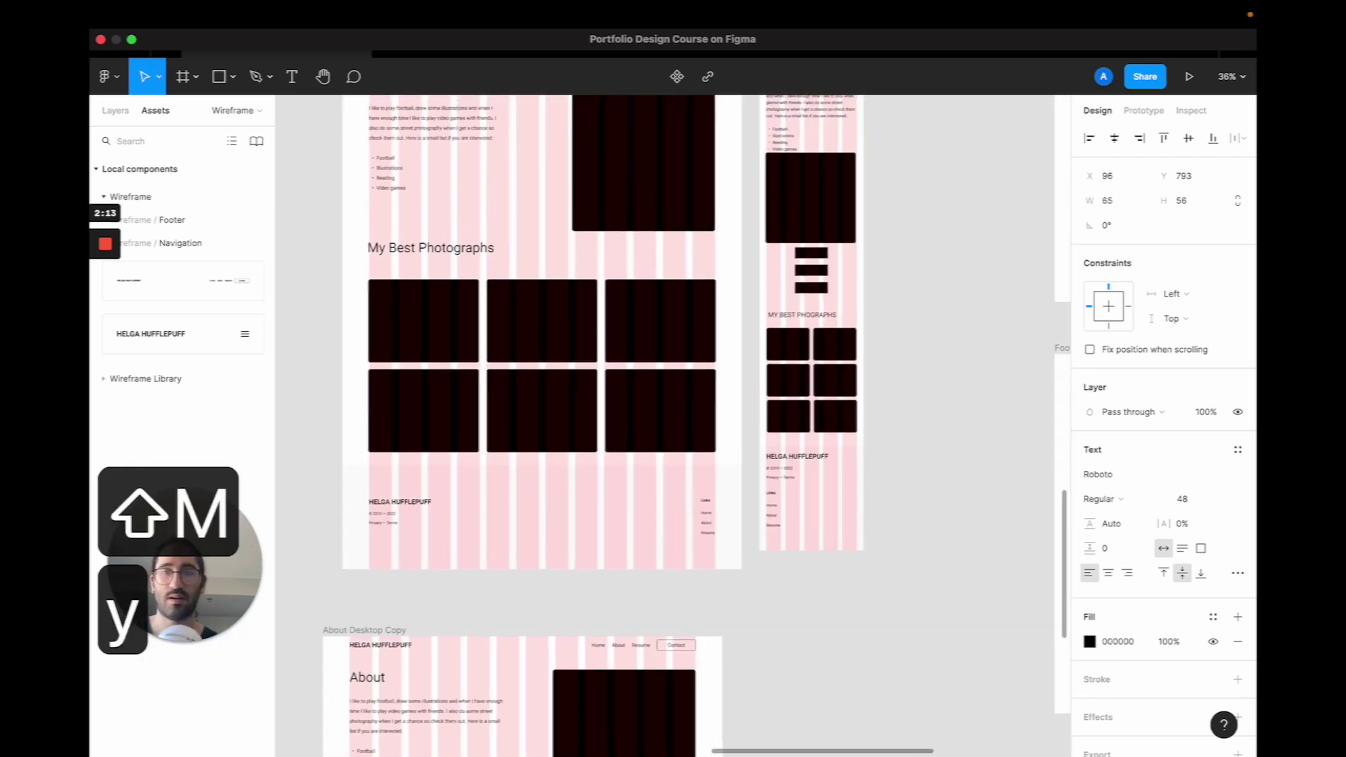
pyautogui.write('Best Pgoto')
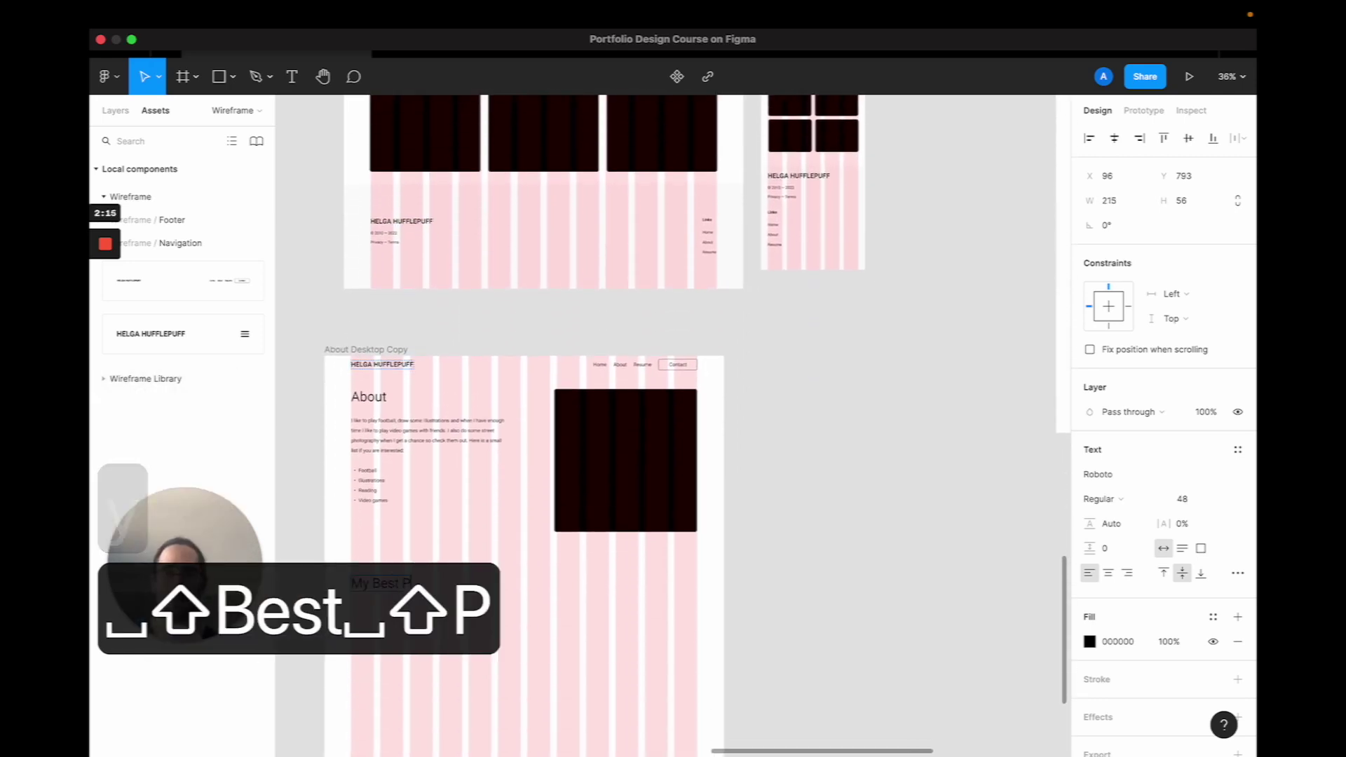
pyautogui.press('BackSpace')
pyautogui.press('BackSpace')
pyautogui.press('BackSpace')
pyautogui.press('BackSpace')
pyautogui.press('BackSpace')
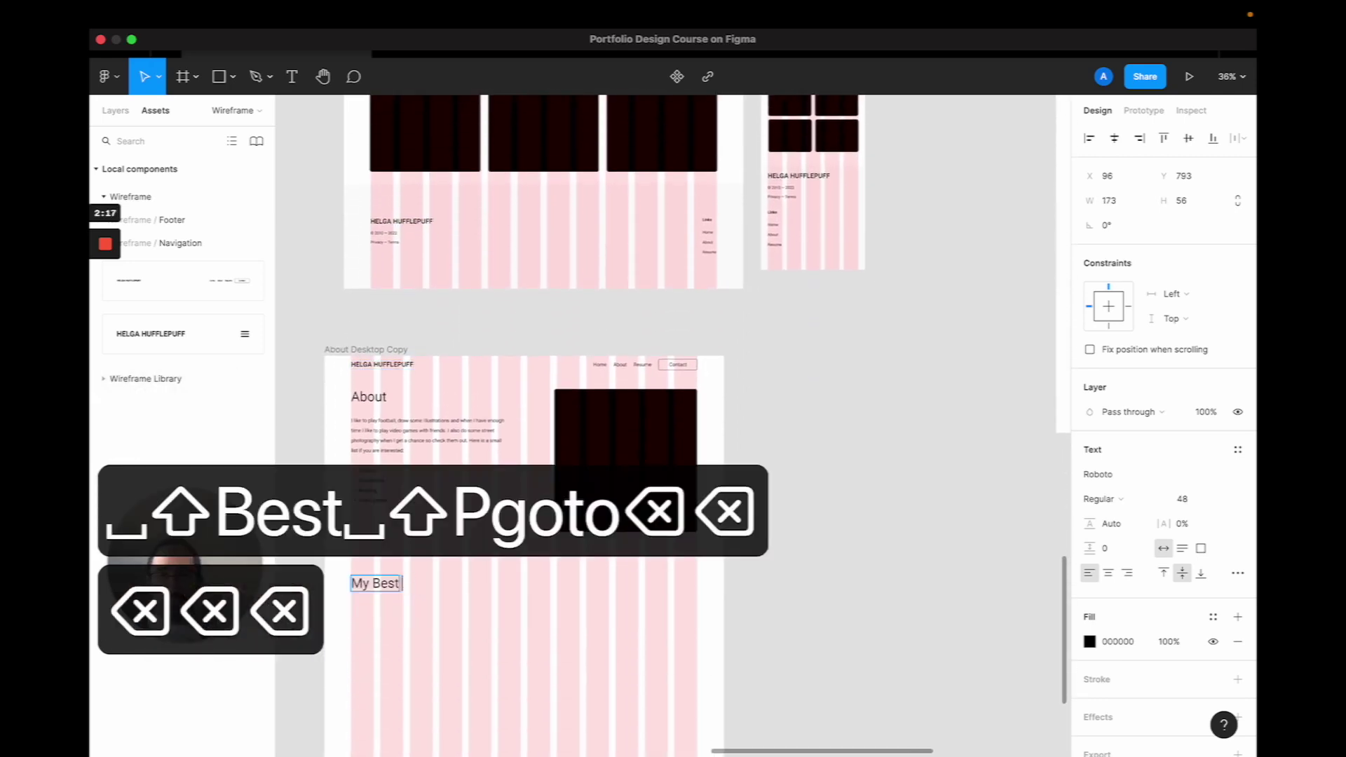
pyautogui.write('Photographs')
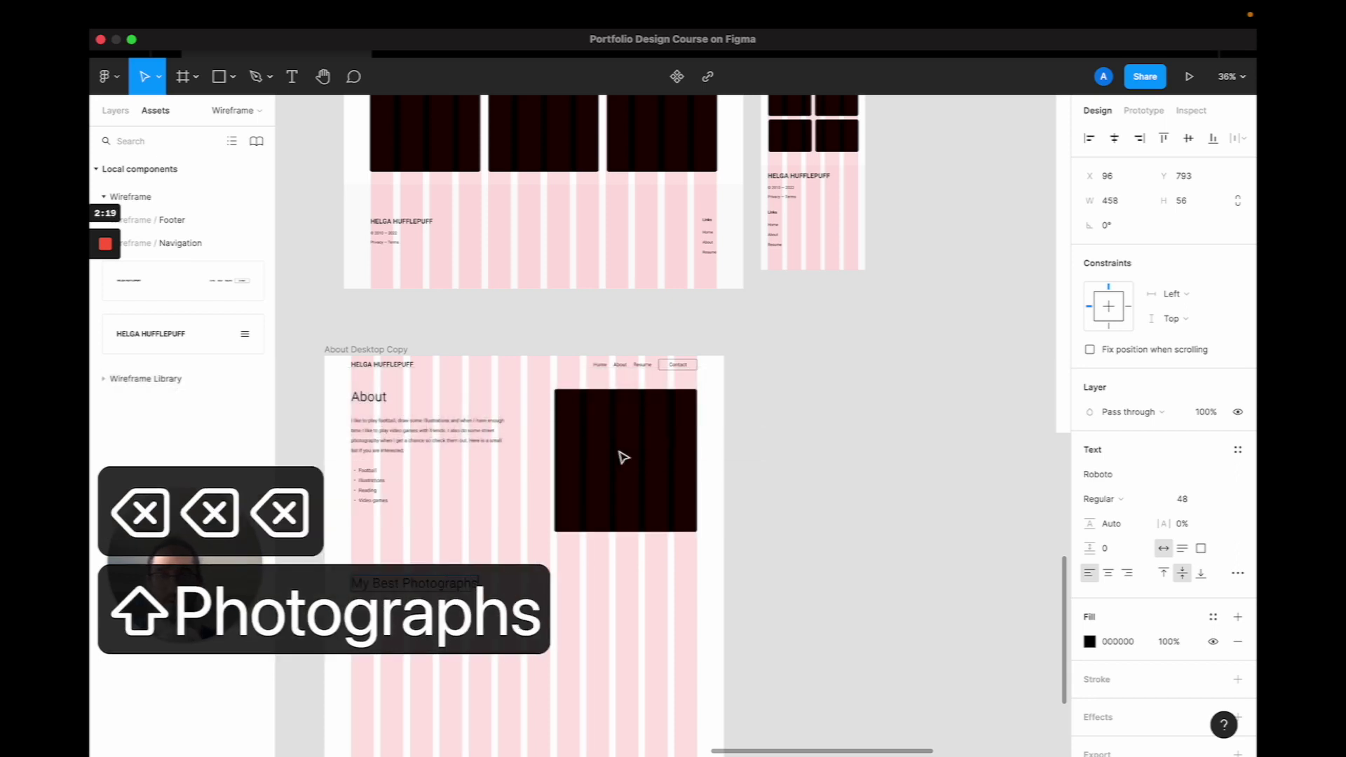
pyautogui.scroll(-3, 655, 557)
pyautogui.press('Escape')
pyautogui.scroll(5, 655, 558)
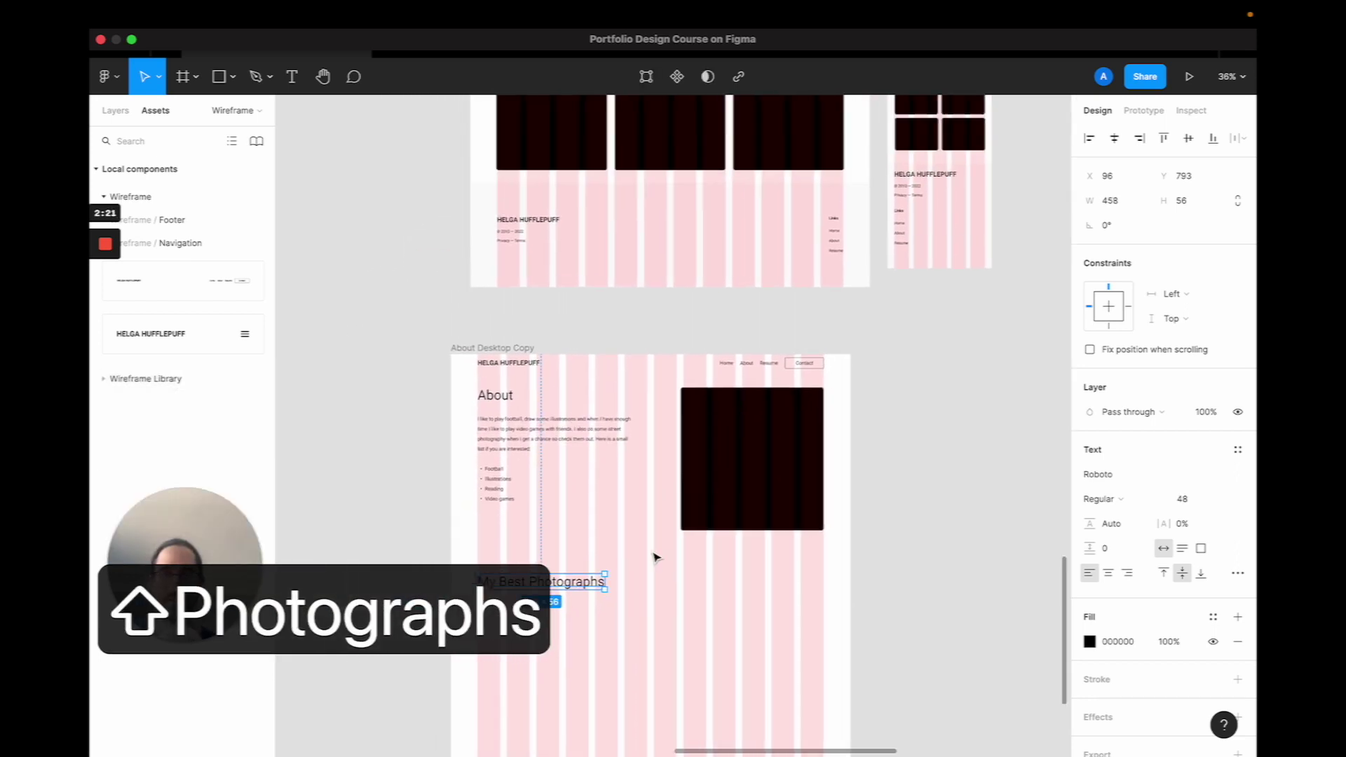
# Duplicate the large image placeholder below the My Best Photographs heading at X 121, Y 978.
pyautogui.scroll(-3, 644, 391)
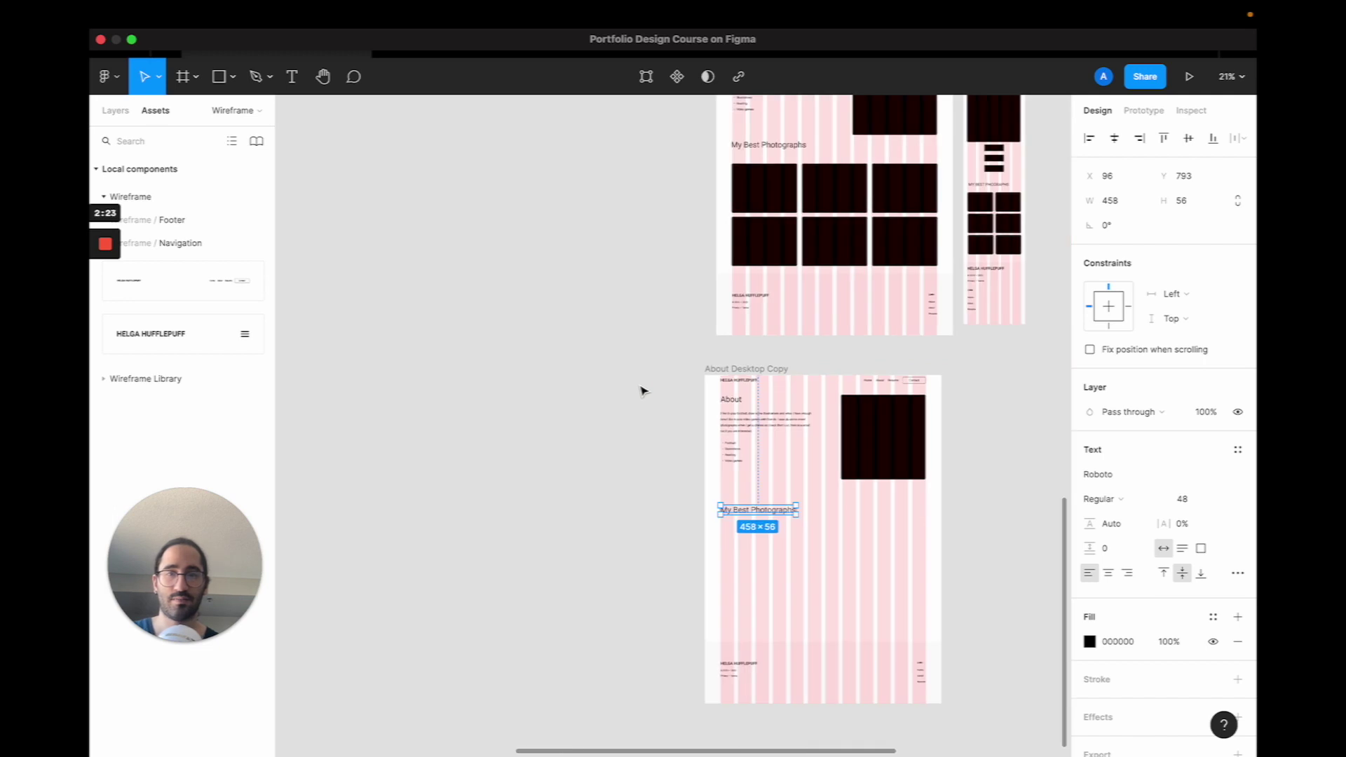
pyautogui.click(880, 441)
pyautogui.moveTo(881, 442); pyautogui.dragTo(764, 580)
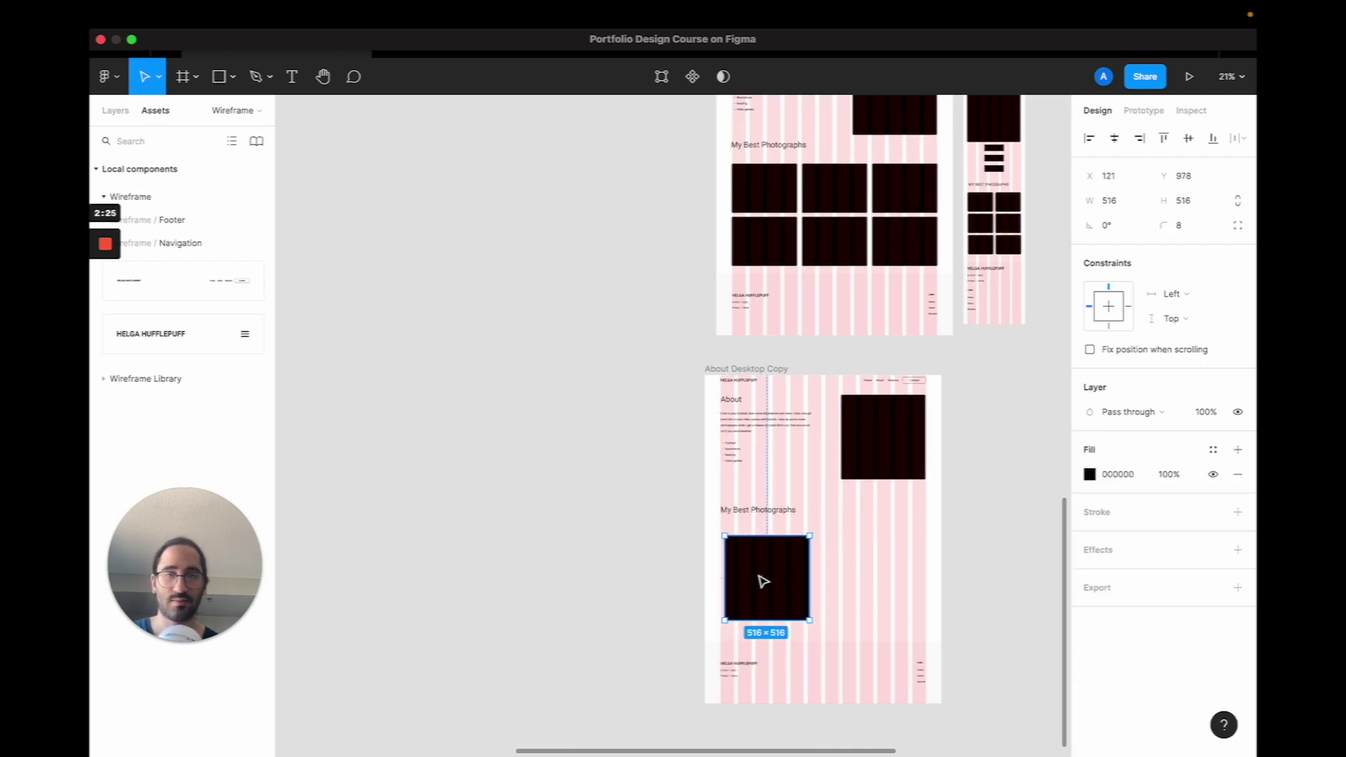
pyautogui.scroll(-2, 764, 579)
pyautogui.hscroll(3, 764, 580)
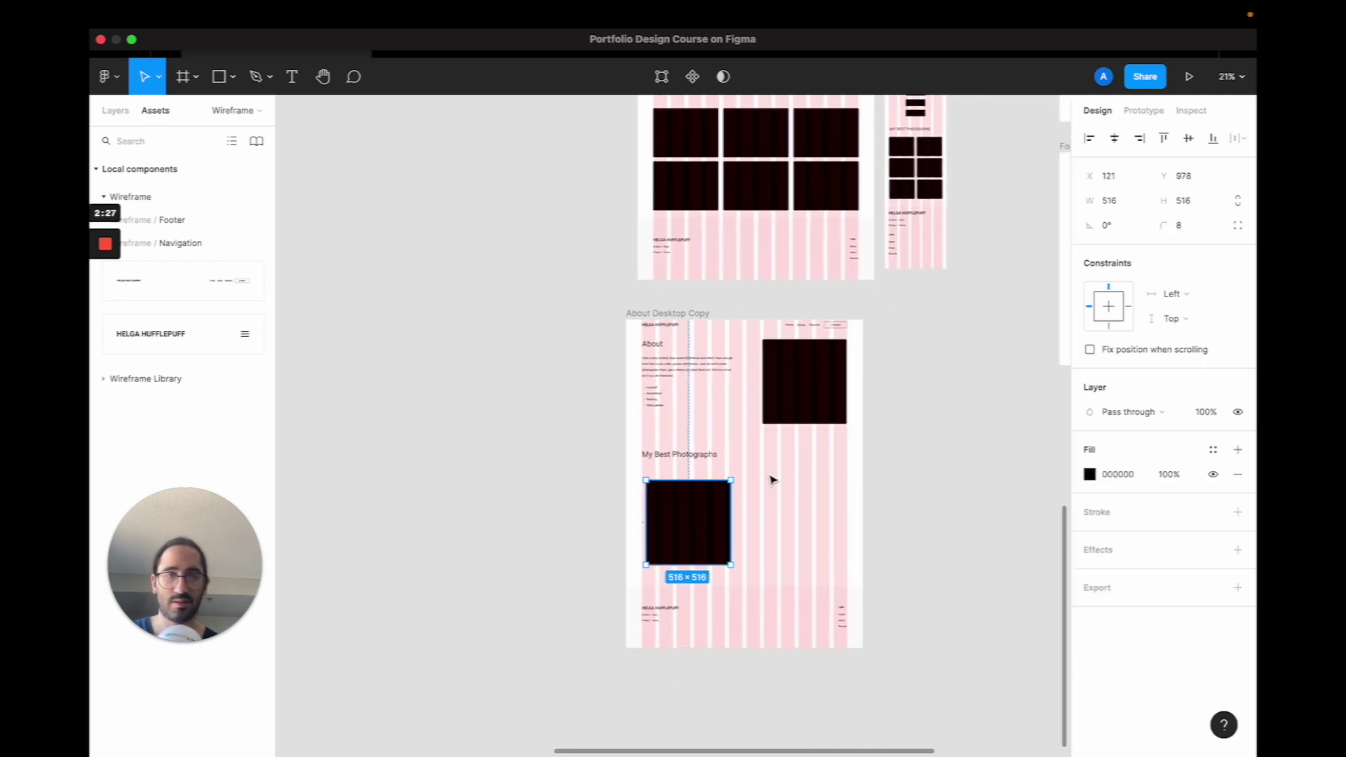
# Give the duplicated placeholder a 3 by 2 ratio, lock its proportions and scale it to 300 px wide.
pyautogui.write('3')
pyautogui.press('Return')
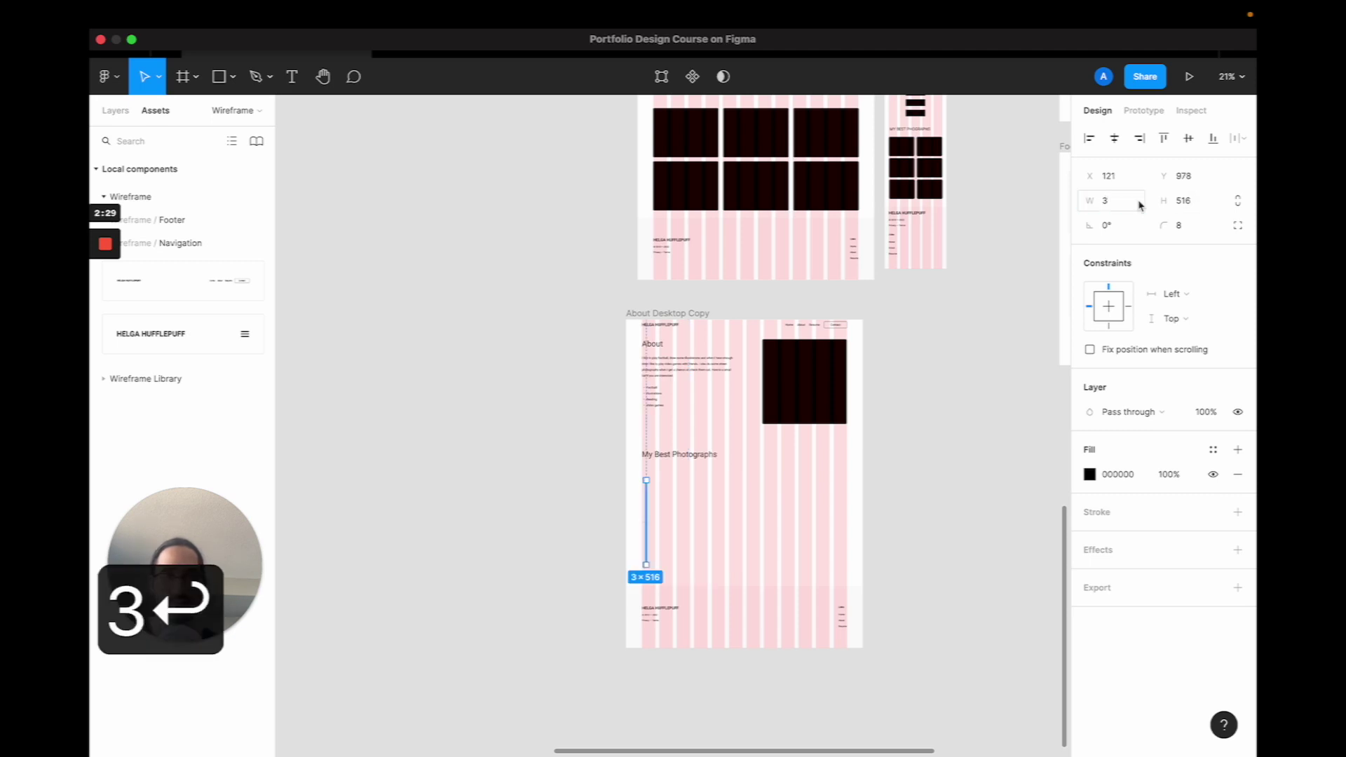
pyautogui.write('2')
pyautogui.press('Return')
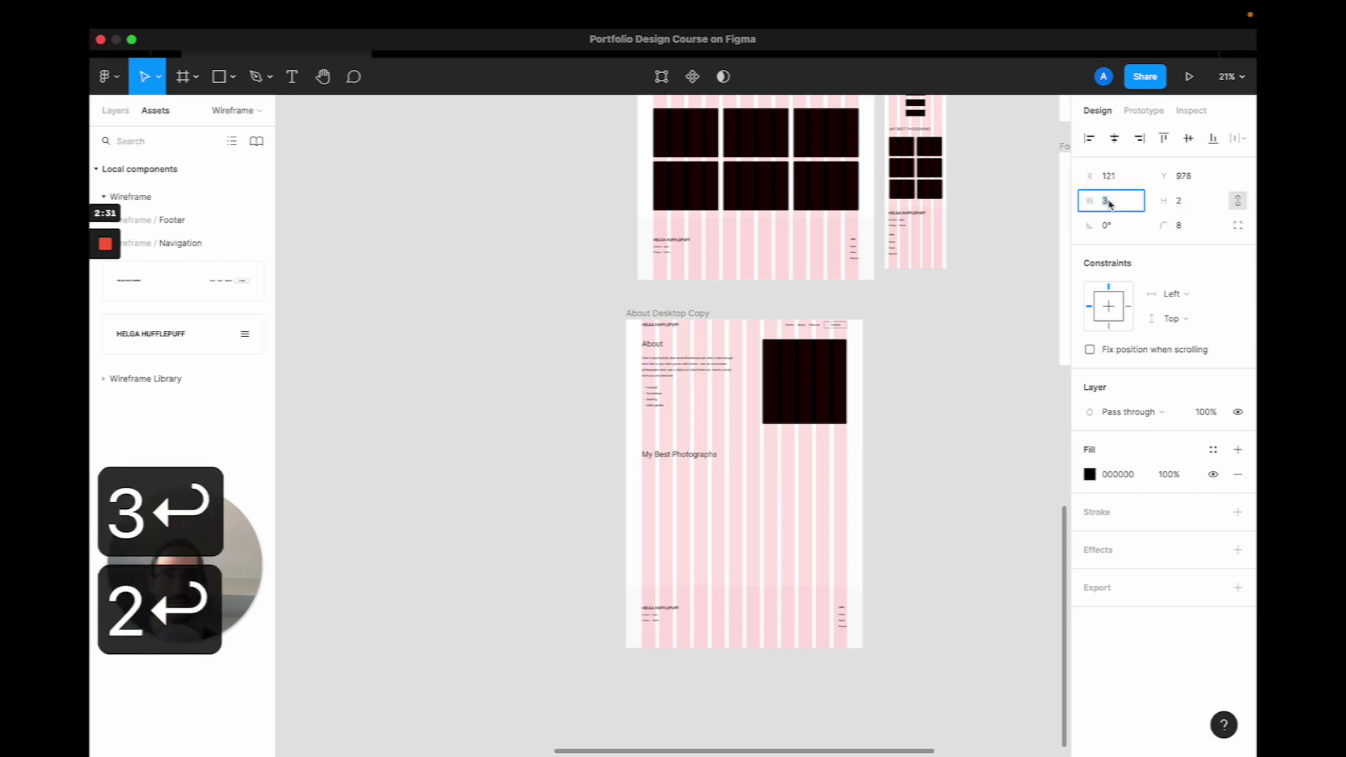
pyautogui.write('300')
pyautogui.press('Return')
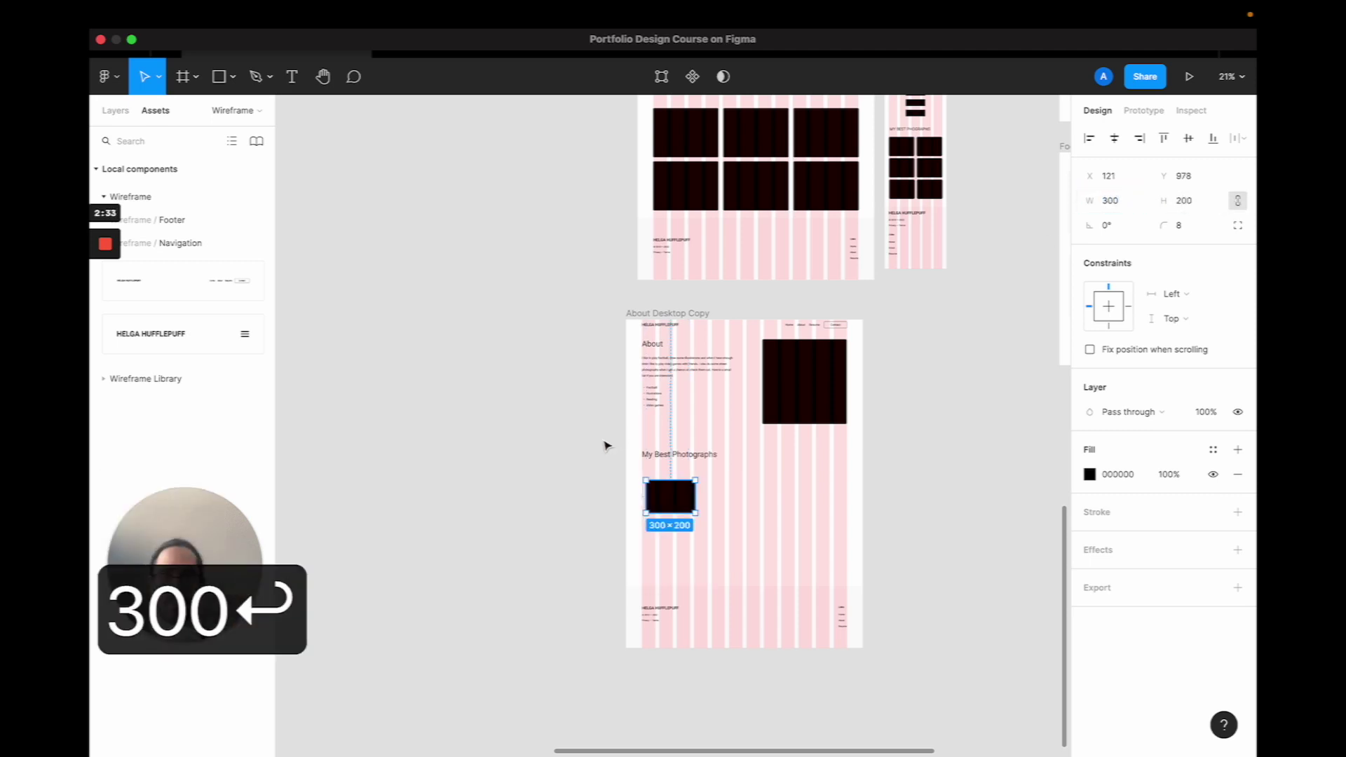
# Align the small placeholder with the grid at X 96, Y 955 and scale it proportionally to 400, then 450 px wide.
pyautogui.moveTo(687, 510); pyautogui.dragTo(683, 505)
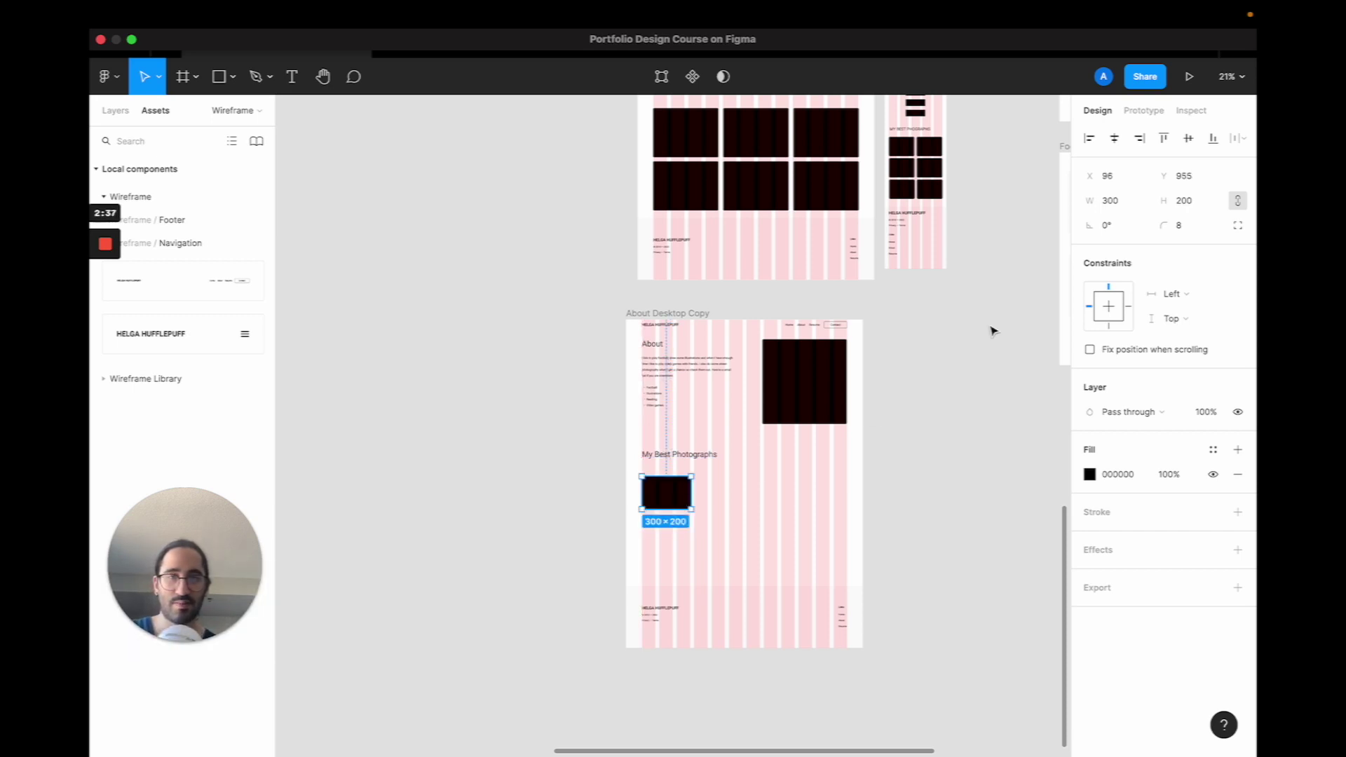
pyautogui.write('400')
pyautogui.press('Return')
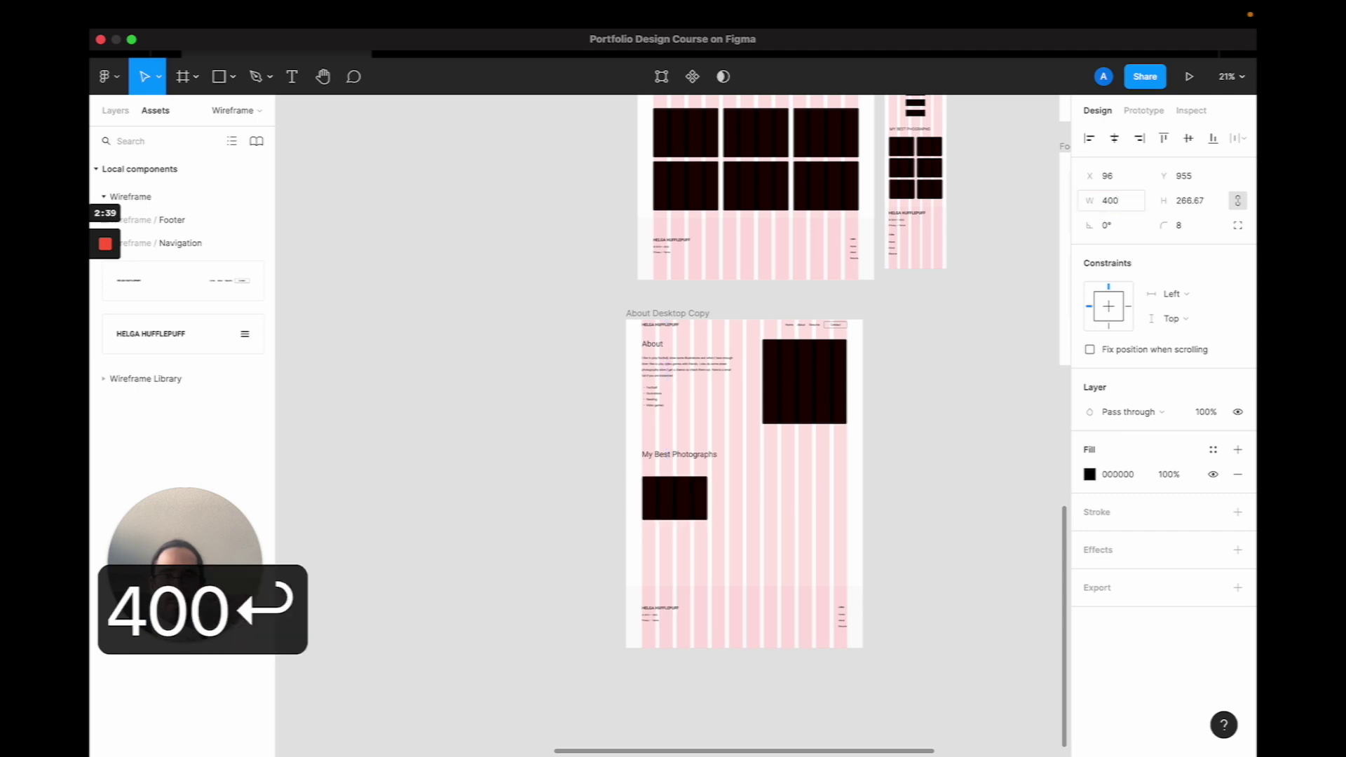
pyautogui.write('450')
pyautogui.press('Return')
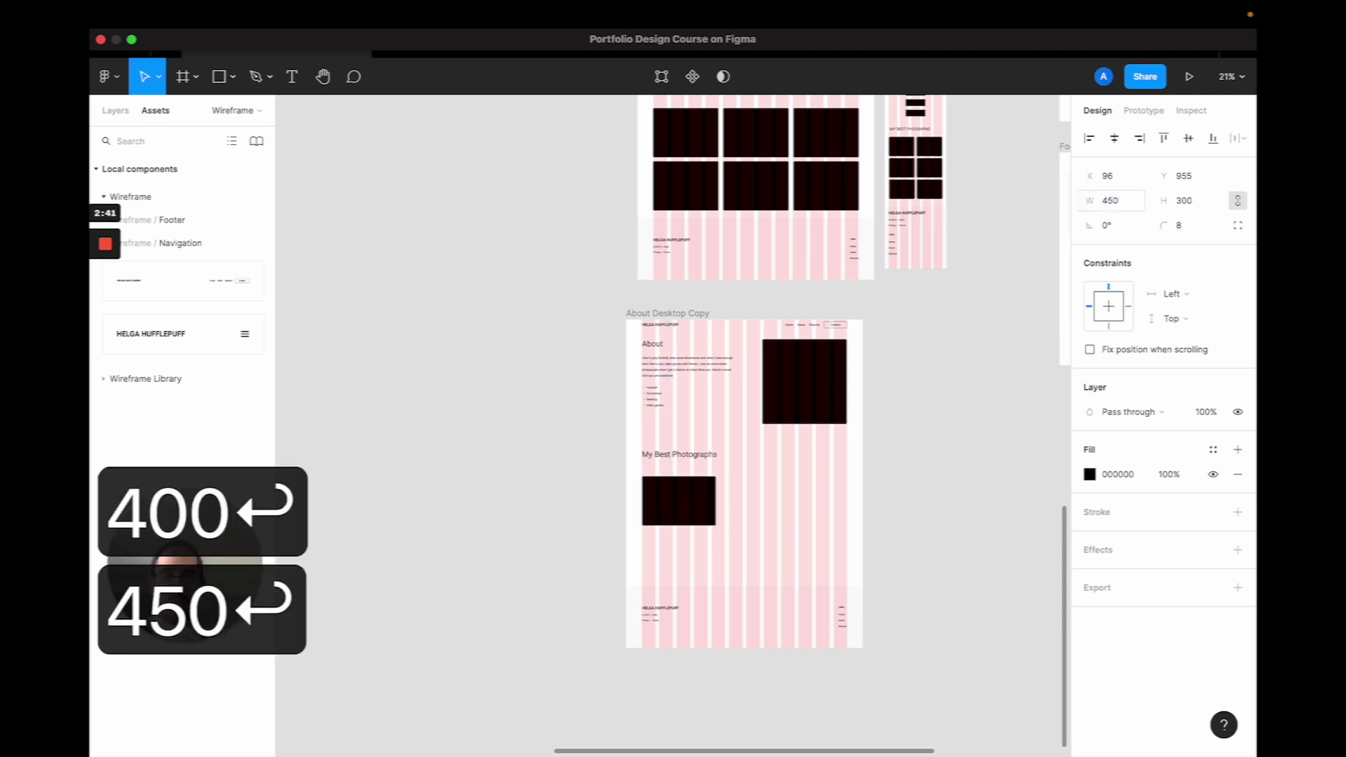
# Match the placeholder to the About Page Wireframe's photo thumbnails by unlocking its proportions and setting its width to 400 px.
pyautogui.scroll(5, 693, 499)
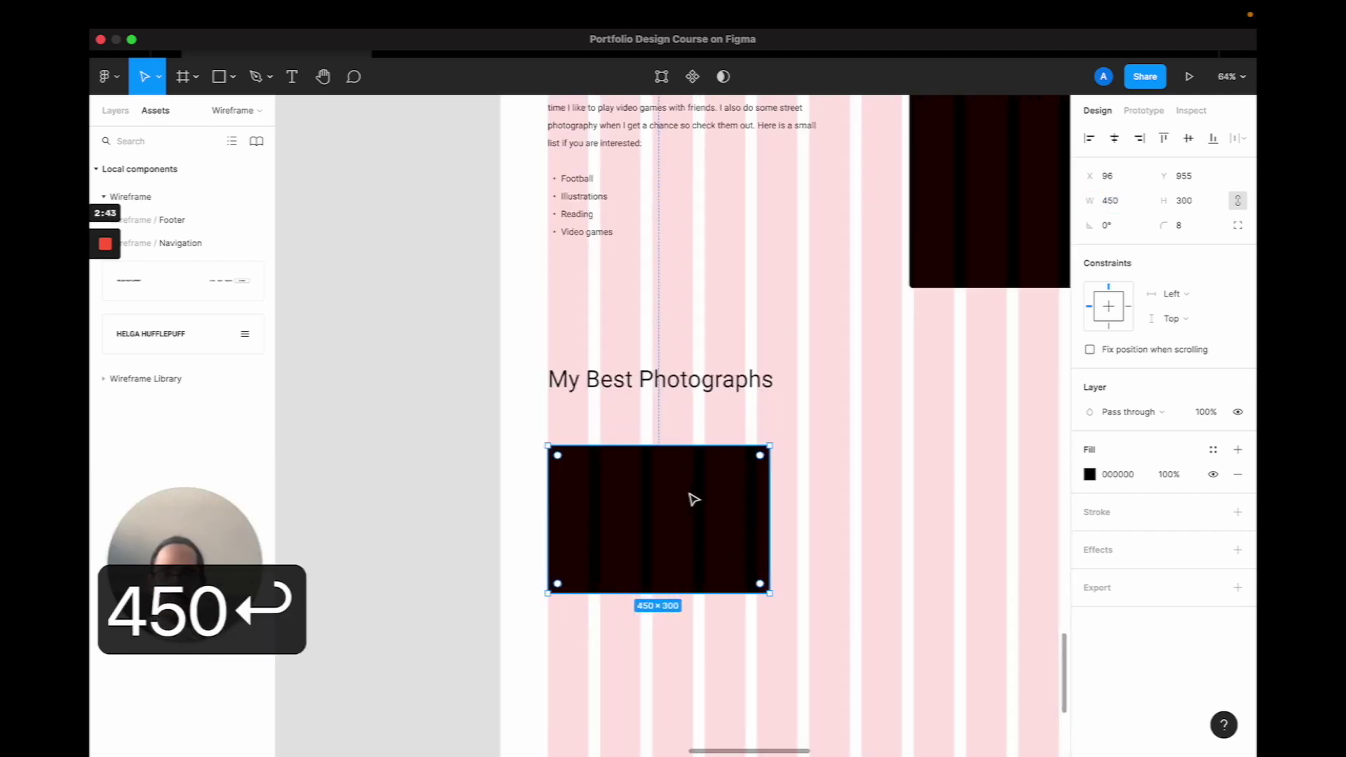
pyautogui.scroll(2, 693, 499)
pyautogui.scroll(-3, 692, 499)
pyautogui.scroll(3, 692, 499)
pyautogui.click(667, 241)
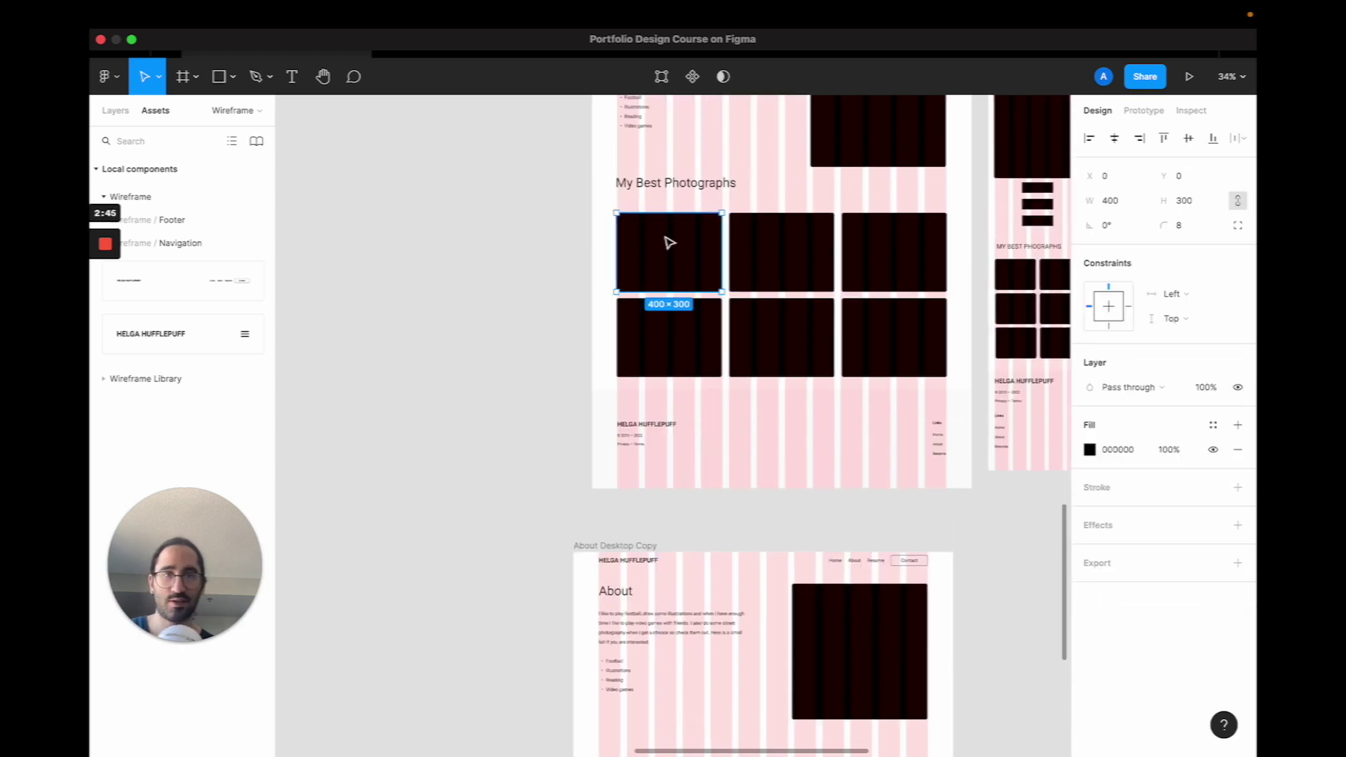
pyautogui.scroll(-5, 703, 427)
pyautogui.click(673, 520)
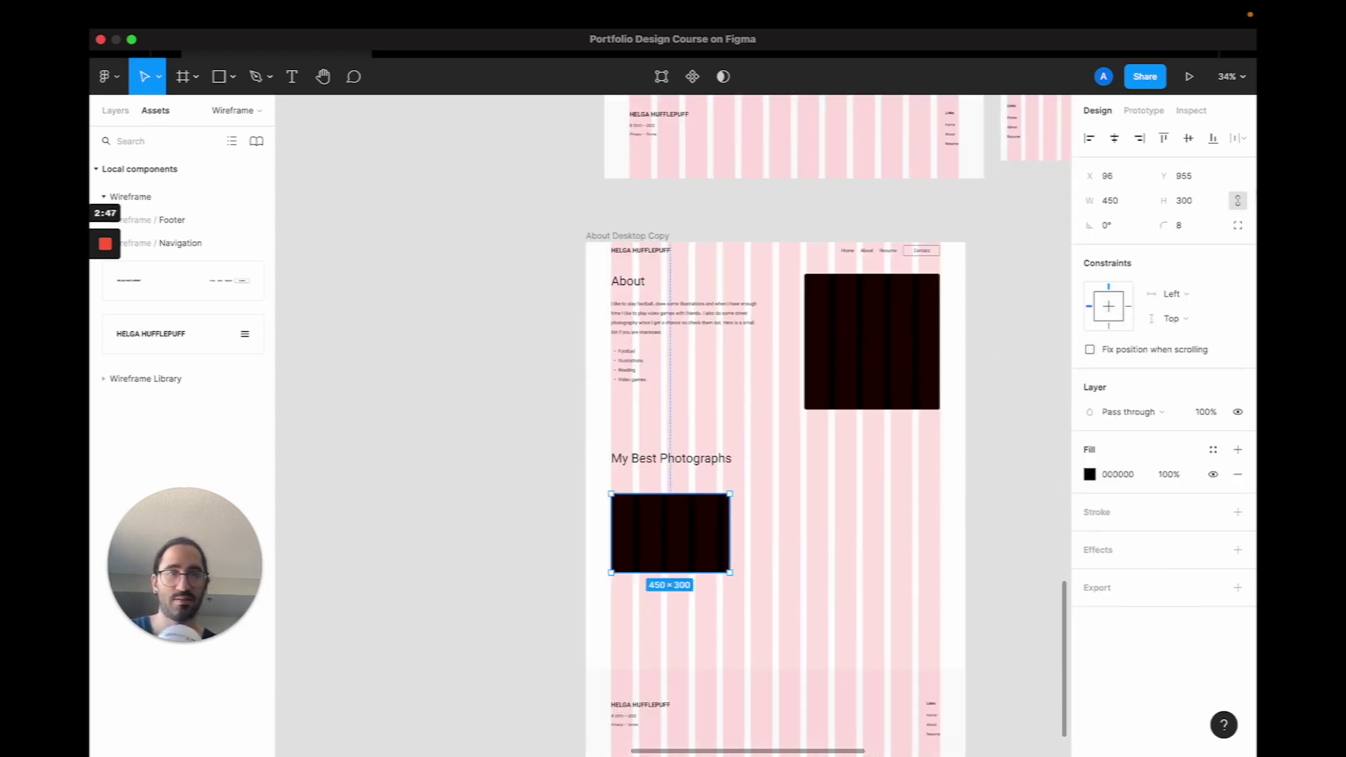
pyautogui.write('400')
pyautogui.press('Return')
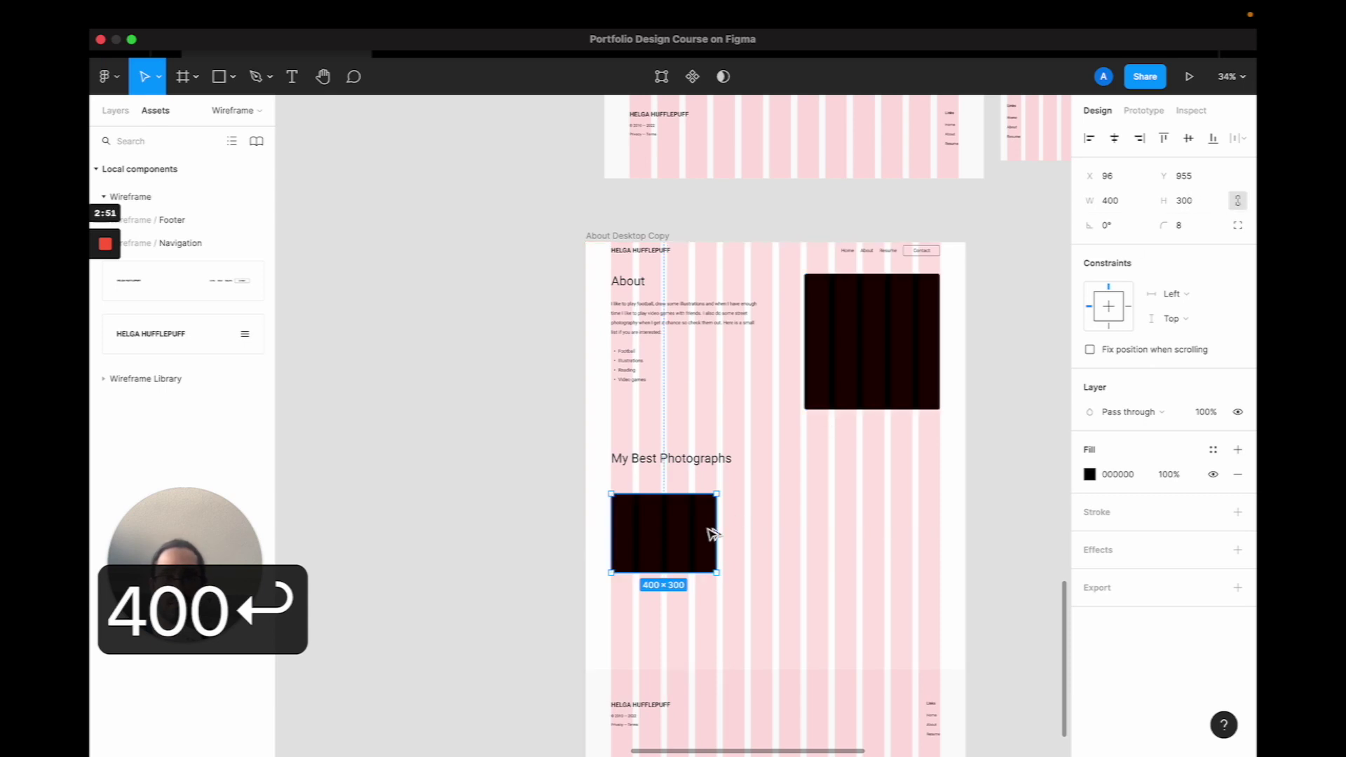
# Duplicate the photo placeholder twice to form a row of three across the grid with 24 px gaps.
pyautogui.moveTo(713, 527); pyautogui.dragTo(813, 529)
pyautogui.press('super+d')
pyautogui.click(801, 615)
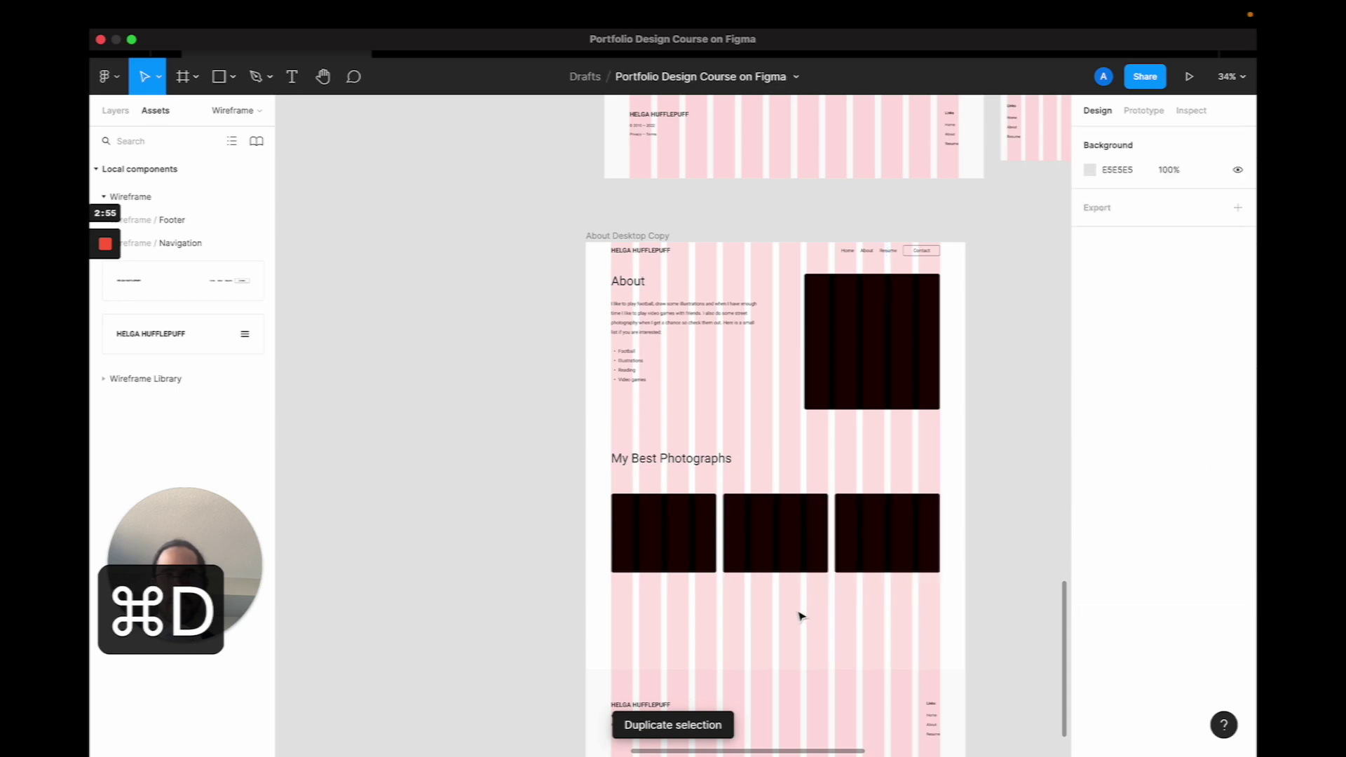
# Wrap the three photo placeholders in a frame and name it Row1.
pyautogui.click(655, 547)
pyautogui.keyDown('shift'); pyautogui.click(766, 541); pyautogui.keyUp('shift')
pyautogui.keyDown('shift'); pyautogui.click(901, 544); pyautogui.keyUp('shift')
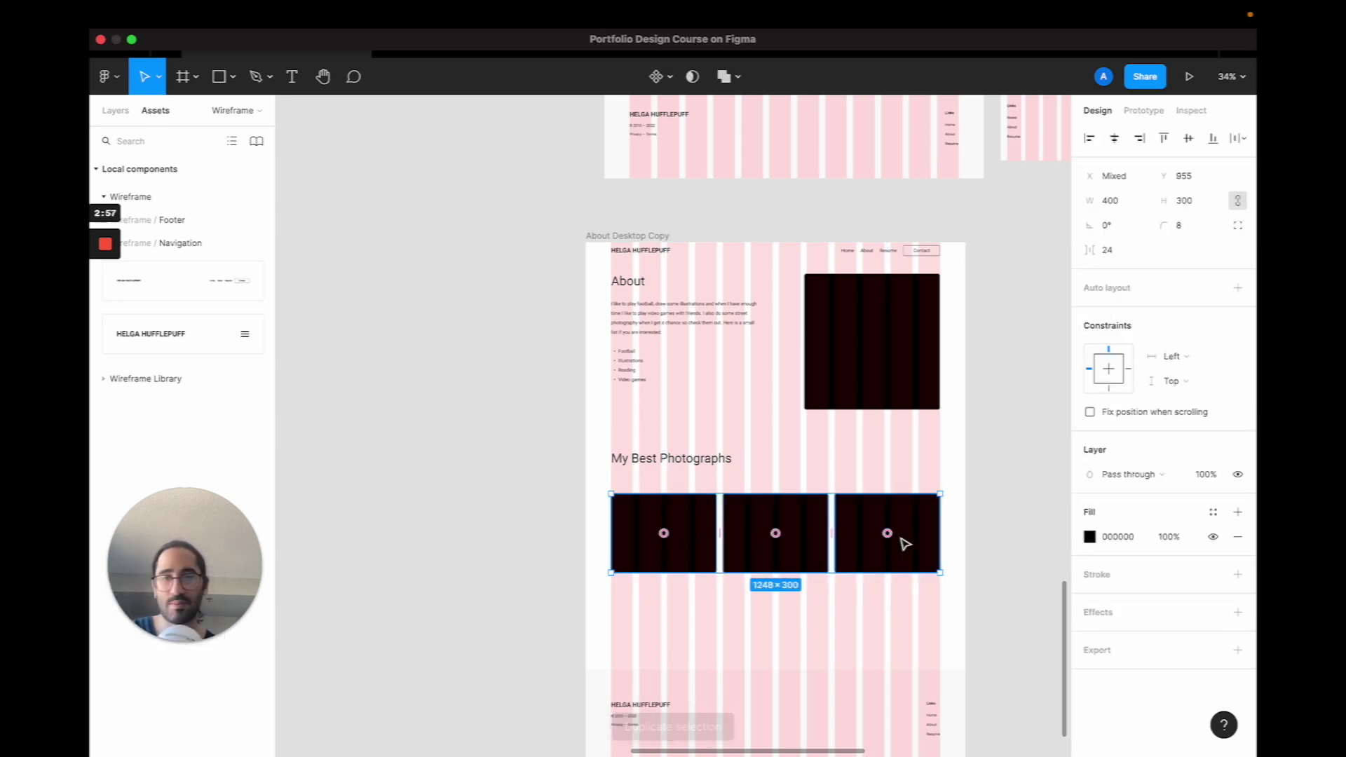
pyautogui.click(115, 111)
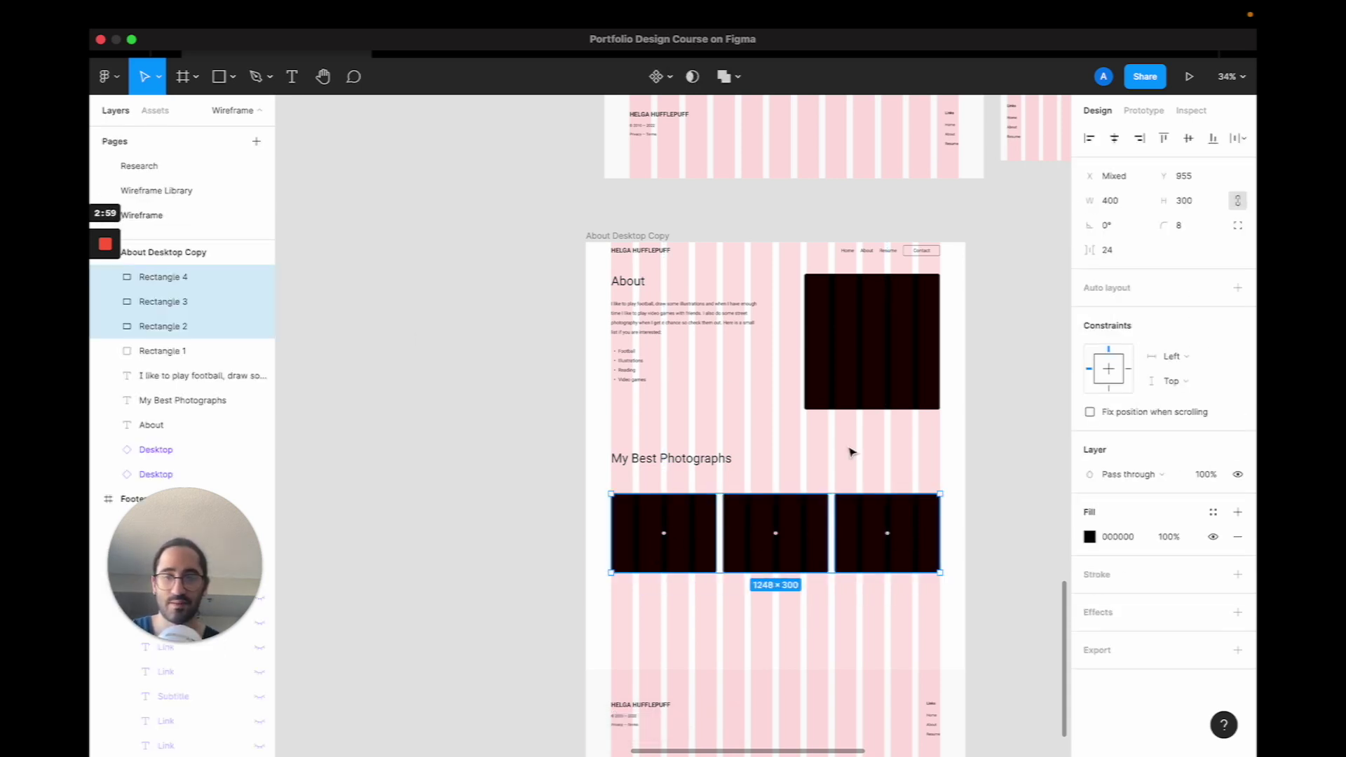
pyautogui.hotkey('ctrl', 'alt', 'g')
pyautogui.doubleClick(171, 276)
pyautogui.write('Row')
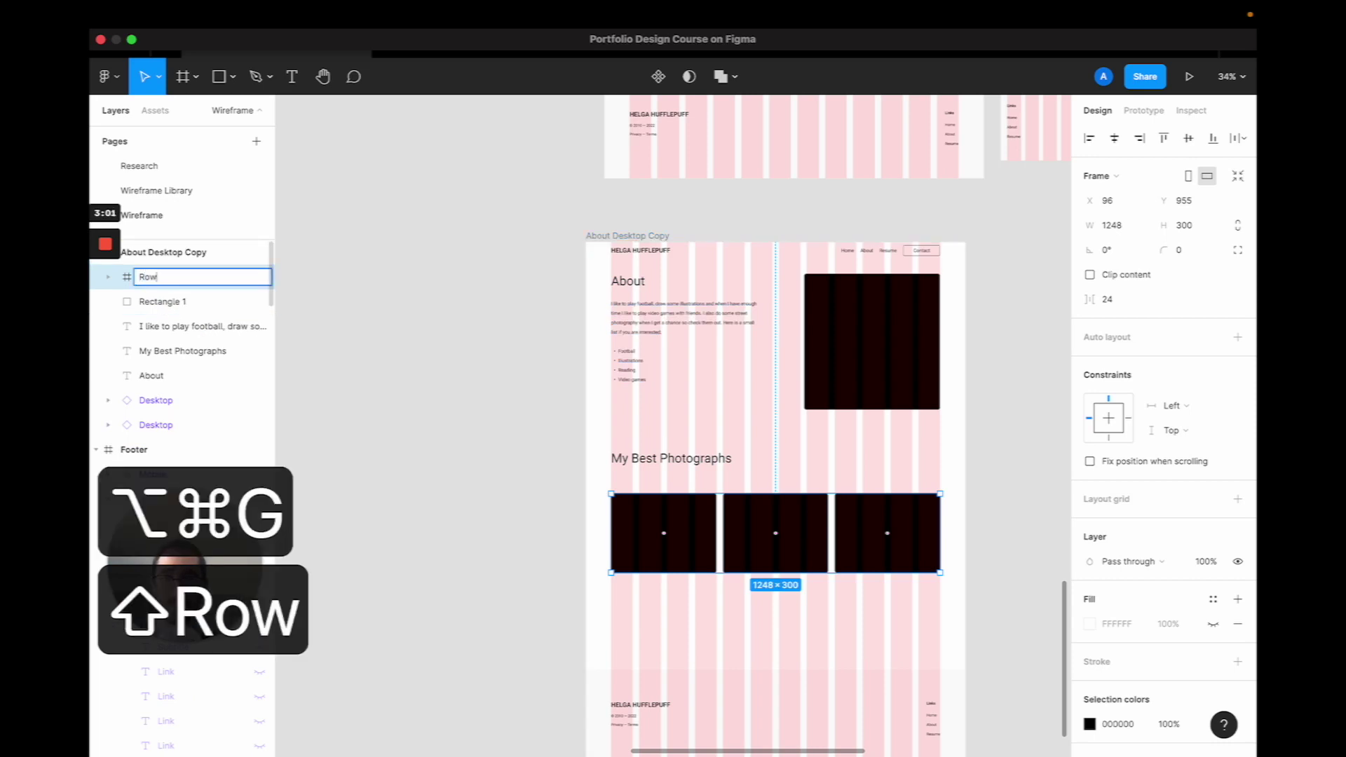
pyautogui.write('1')
pyautogui.press('Return')
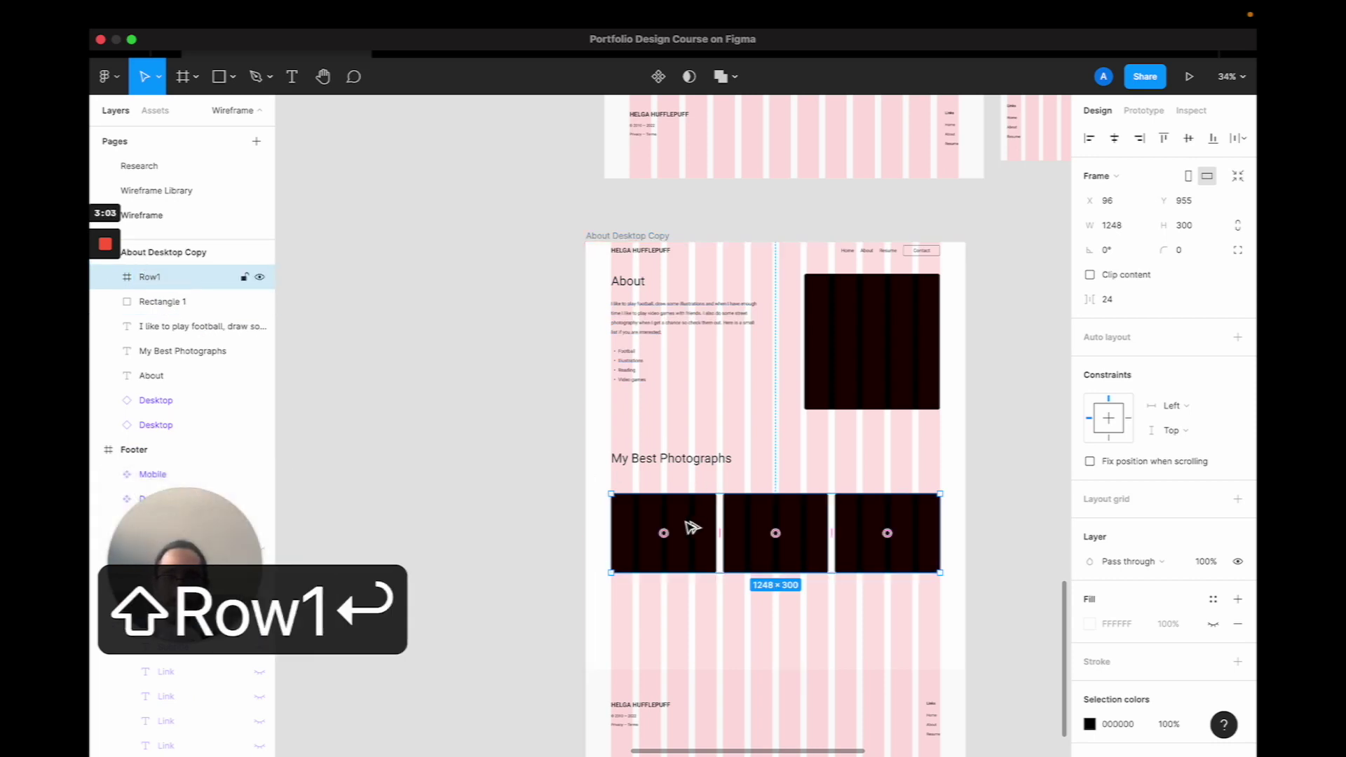
# Duplicate Row1 directly below itself and adjust the copy's vertical position to Y 1279, leaving a 24 px gap between the rows.
pyautogui.moveTo(692, 527); pyautogui.dragTo(690, 613)
pyautogui.click(1196, 201)
pyautogui.hotkey('shift', 'Down')
pyautogui.hotkey('shift', 'Up')
pyautogui.press('Down')
pyautogui.press('Down')
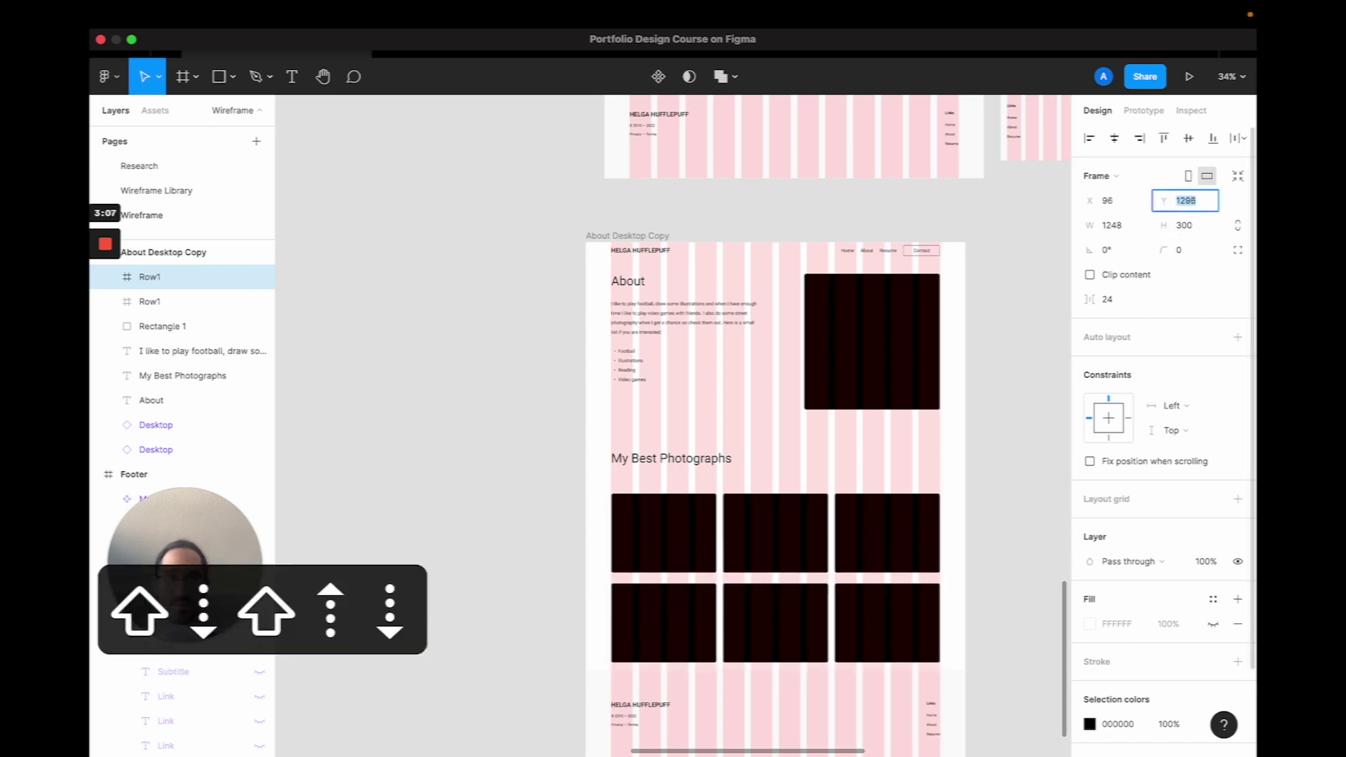
pyautogui.hotkey('shift', 'Up')
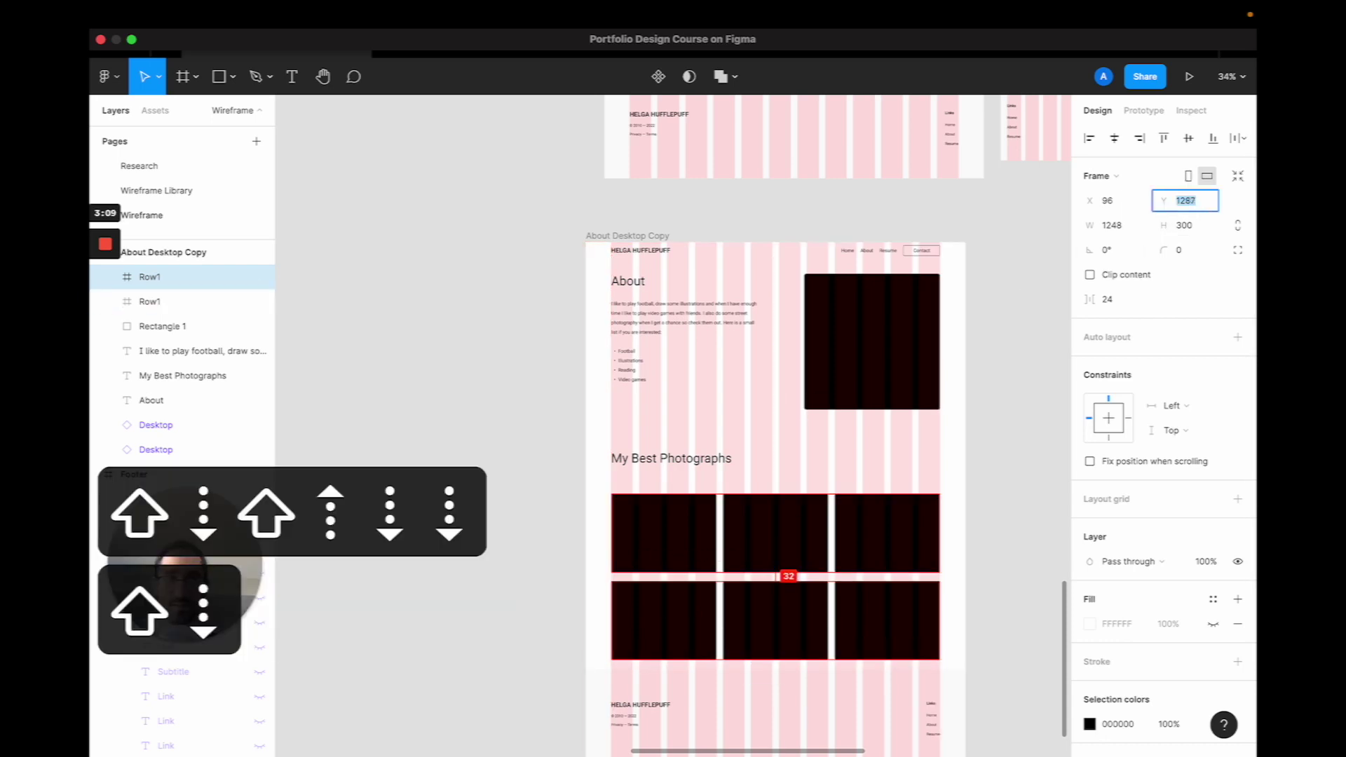
pyautogui.click(750, 720)
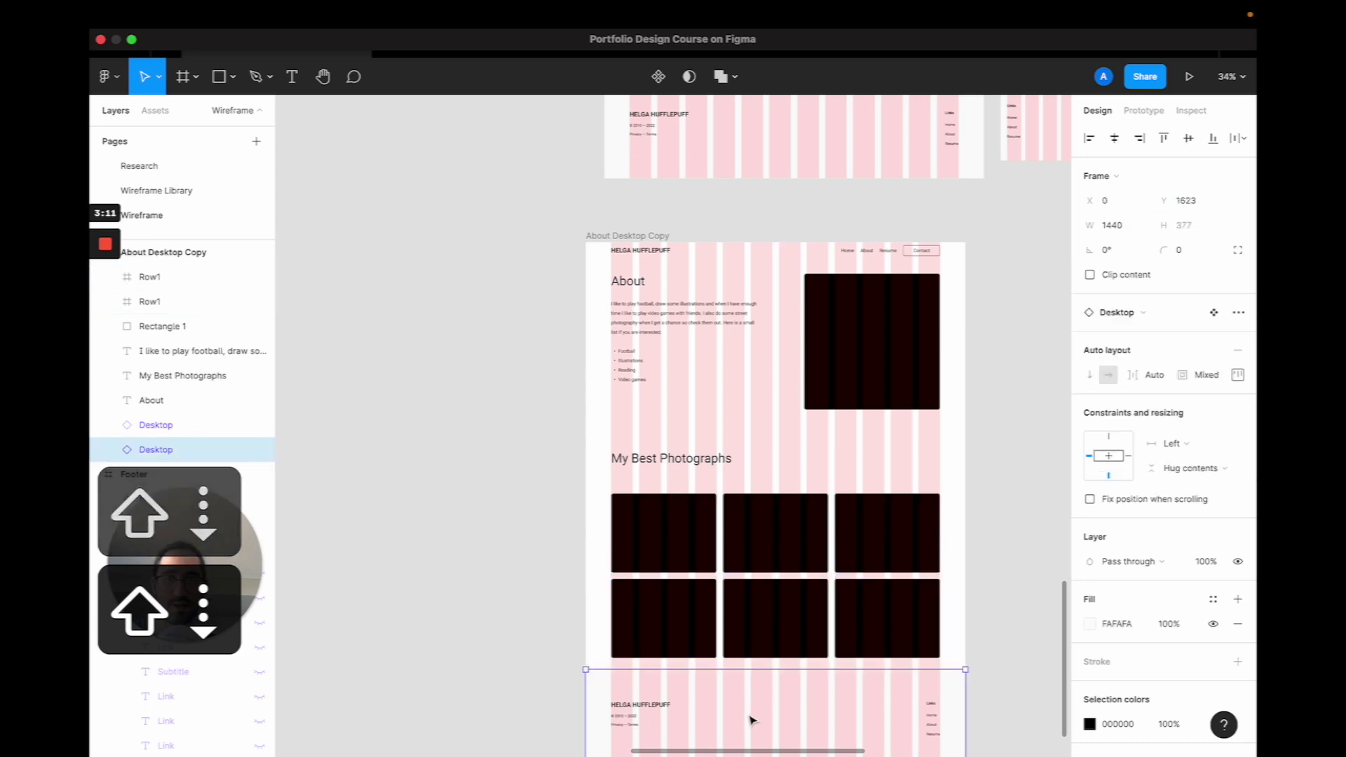
# Rename the lower photo row's frame as Row2.
pyautogui.click(694, 607)
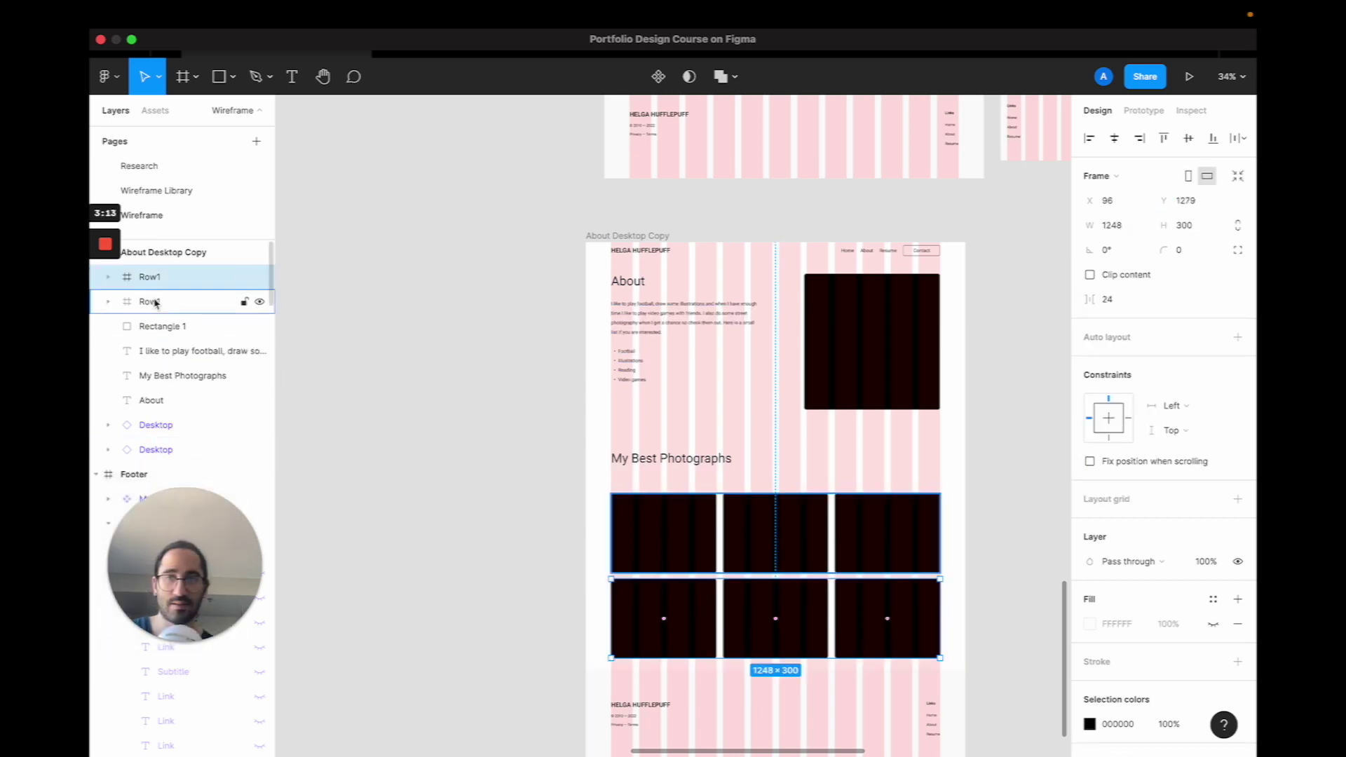
pyautogui.doubleClick(149, 277)
pyautogui.write('Row2')
pyautogui.press('Return')
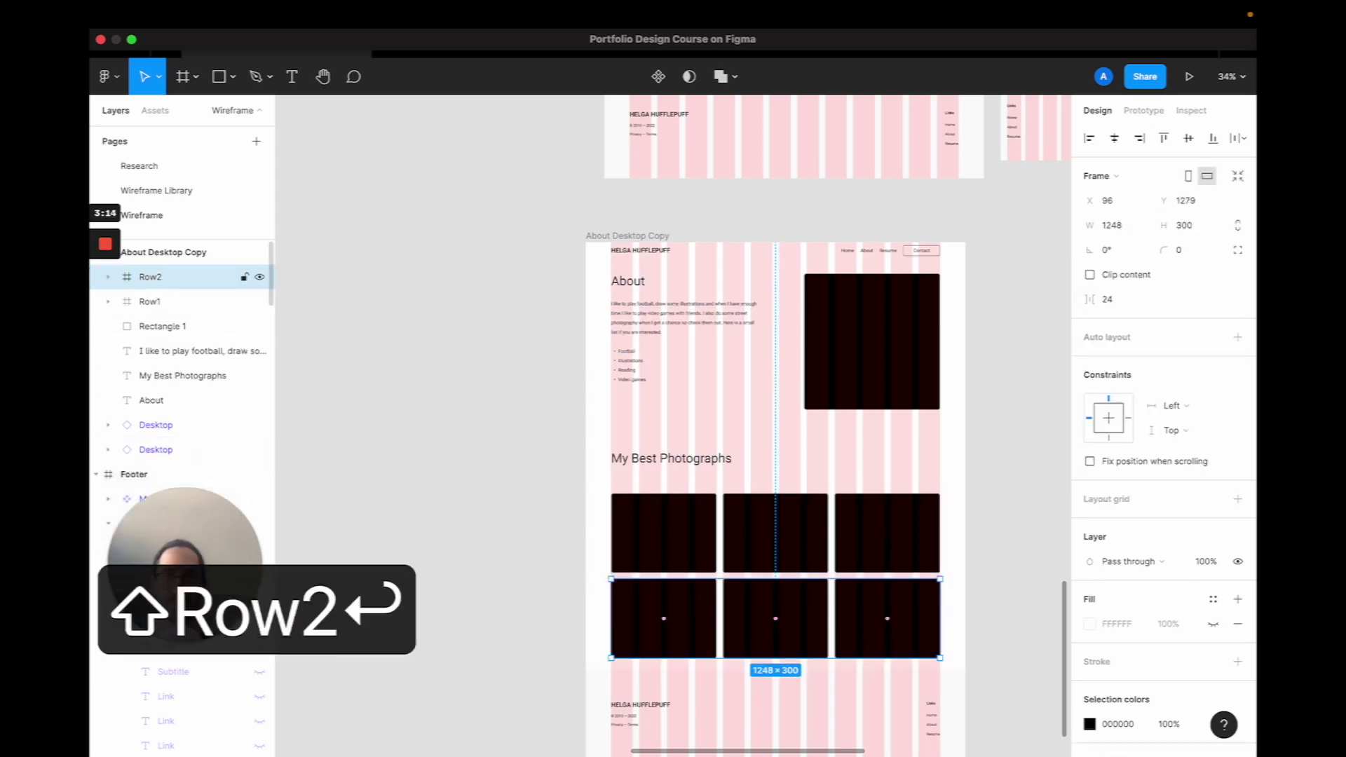
# Wrap Row1 and Row2 together in a frame and name it Photos.
pyautogui.keyDown('shift'); pyautogui.click(701, 529); pyautogui.keyUp('shift')
pyautogui.press('alt+super+g')
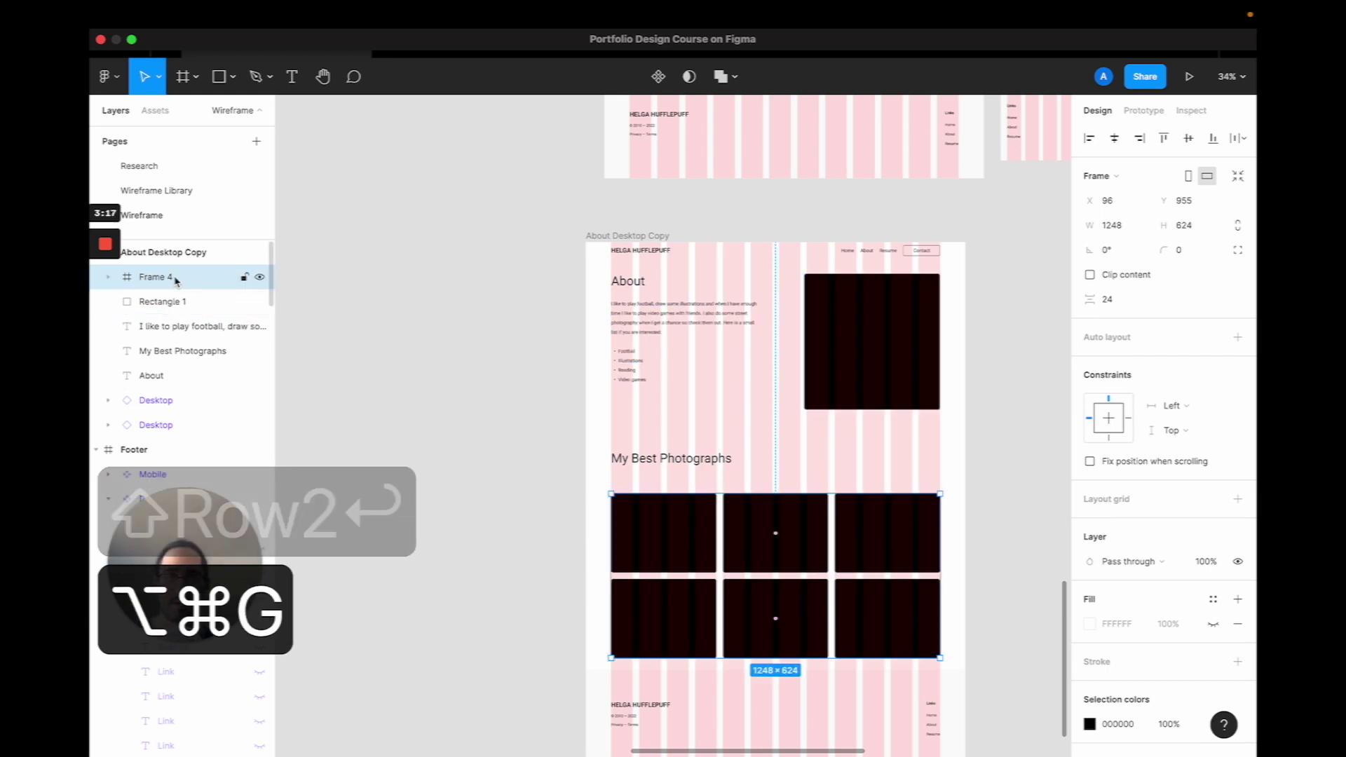
pyautogui.doubleClick(156, 276)
pyautogui.write('Photos')
pyautogui.press('Return')
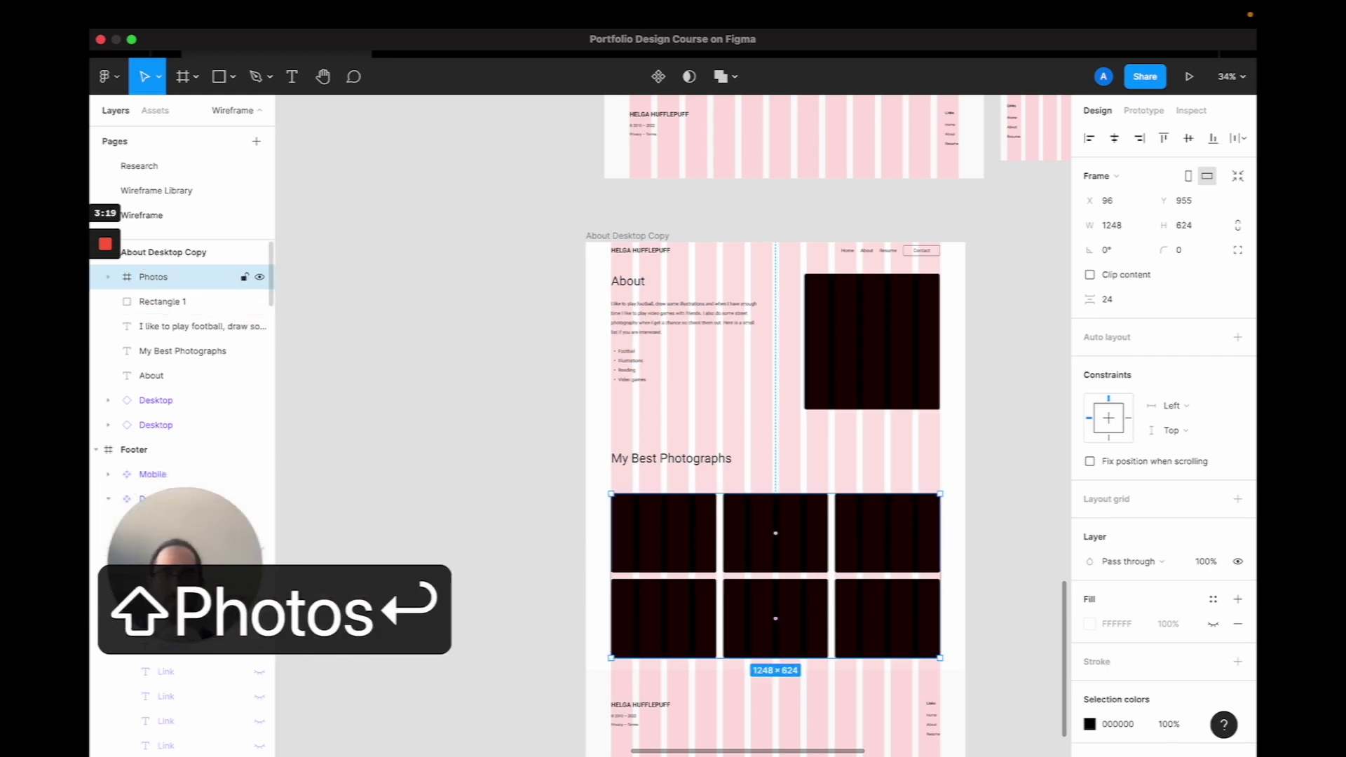
# Move the Photos frame up to Y 907, closer to the My Best Photographs heading.
pyautogui.click(1186, 202)
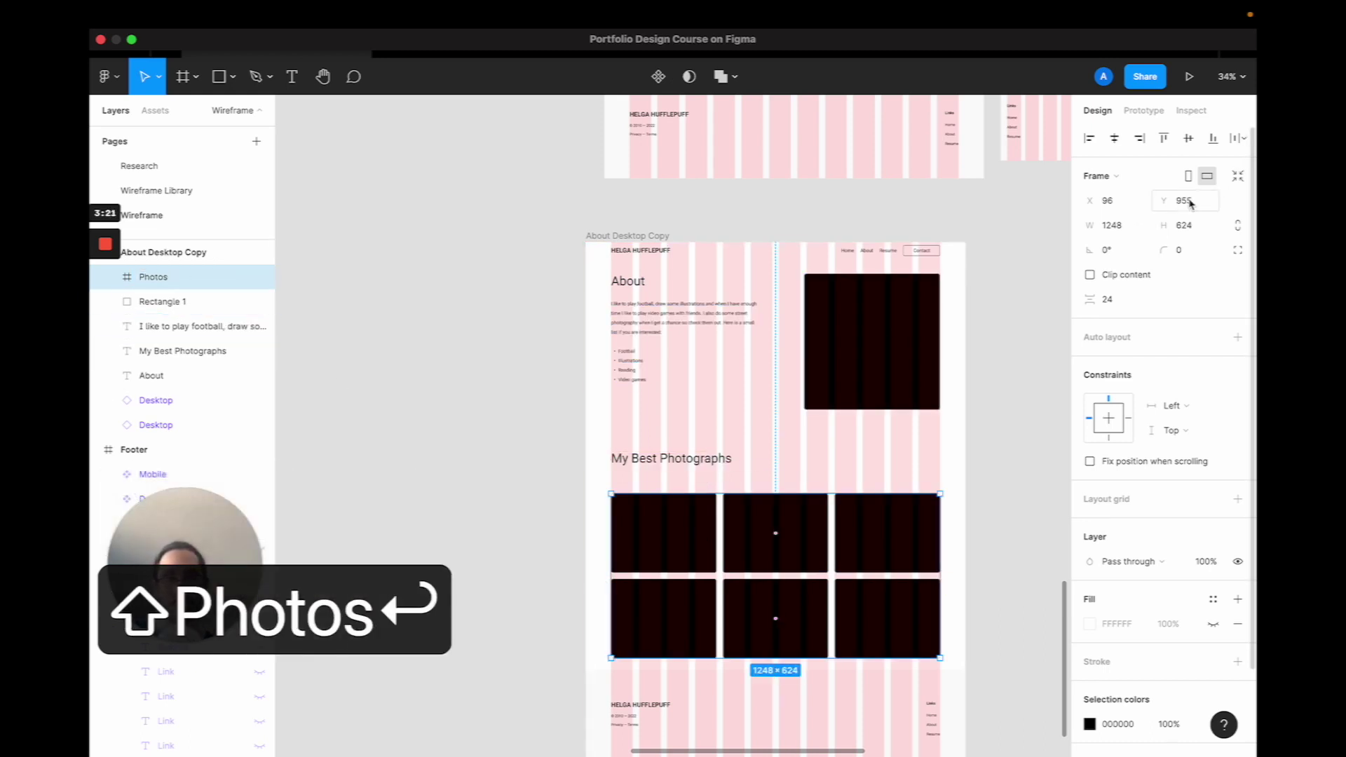
pyautogui.hotkey('shift', 'Down')
pyautogui.hotkey('shift', 'Down')
pyautogui.hotkey('shift', 'Down')
pyautogui.hotkey('shift', 'Down')
pyautogui.hotkey('shift', 'Down')
pyautogui.hotkey('shift', 'Down')
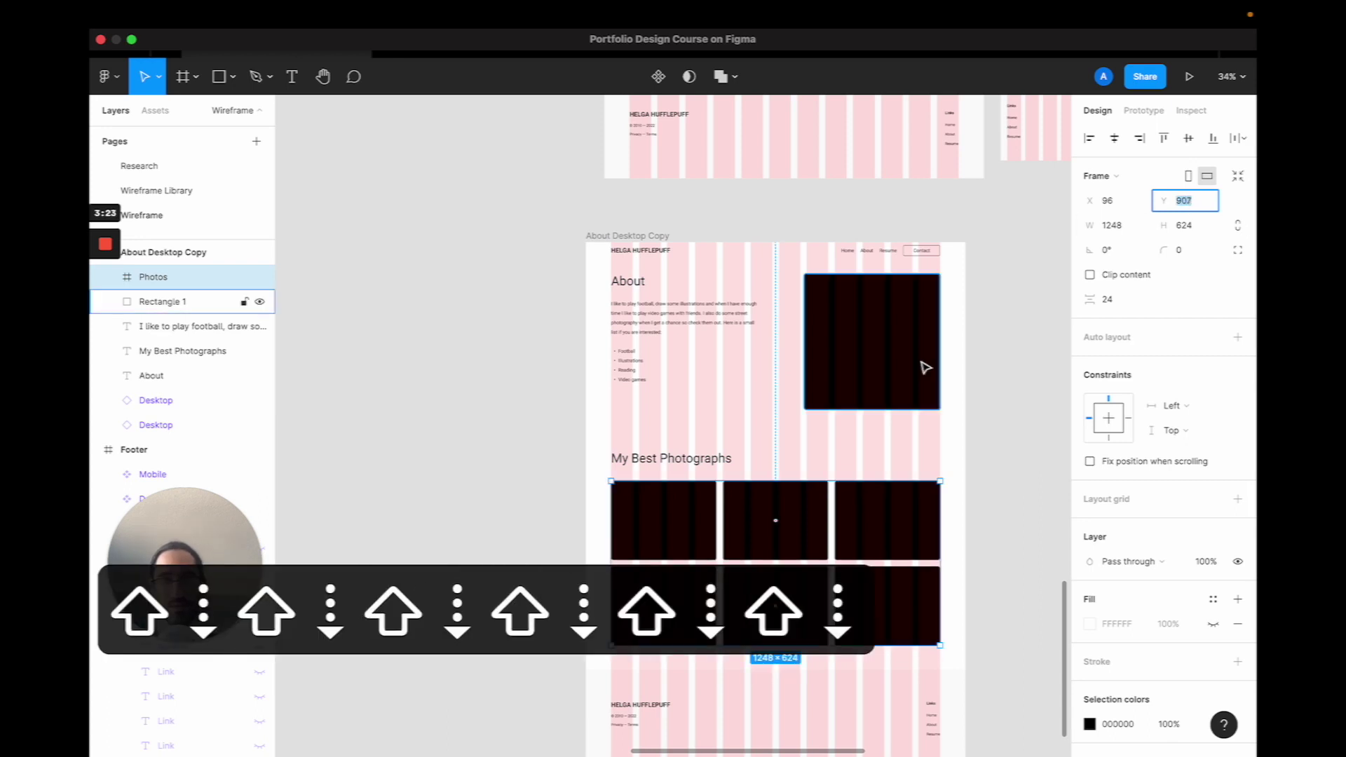
pyautogui.scroll(-3, 925, 366)
pyautogui.scroll(10, 971, 363)
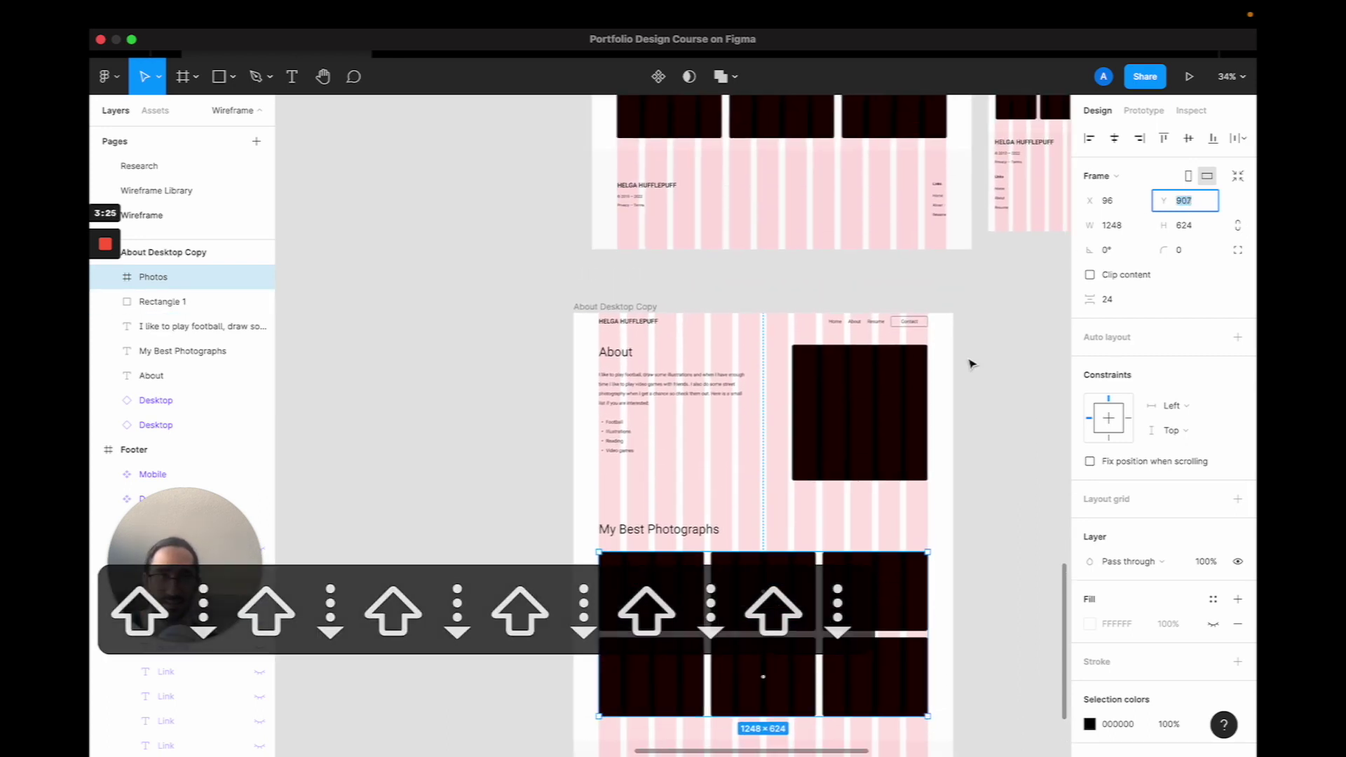
pyautogui.scroll(-6, 970, 363)
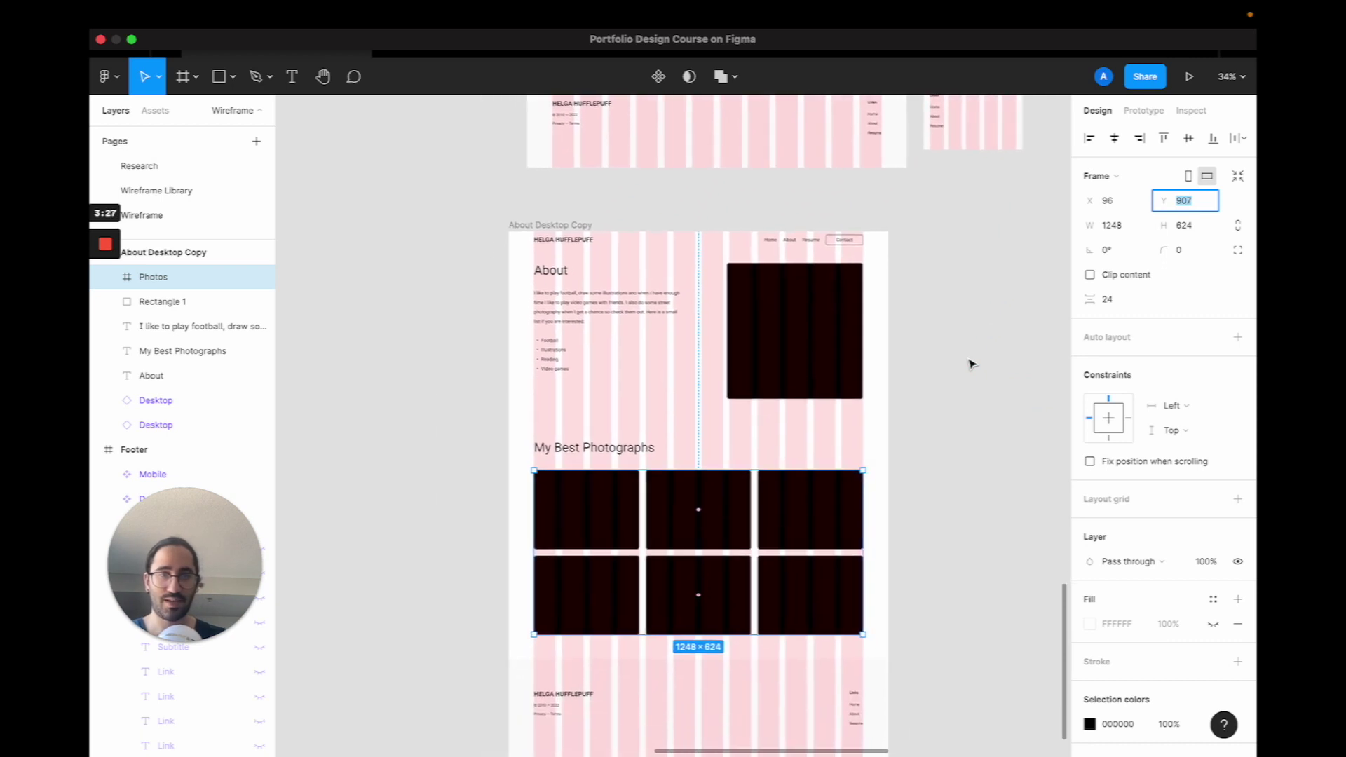
# Create an iPhone 13 mini frame beside About Desktop Copy and align their top edges, placing it at X 3461, Y 1870.
pyautogui.click(568, 192)
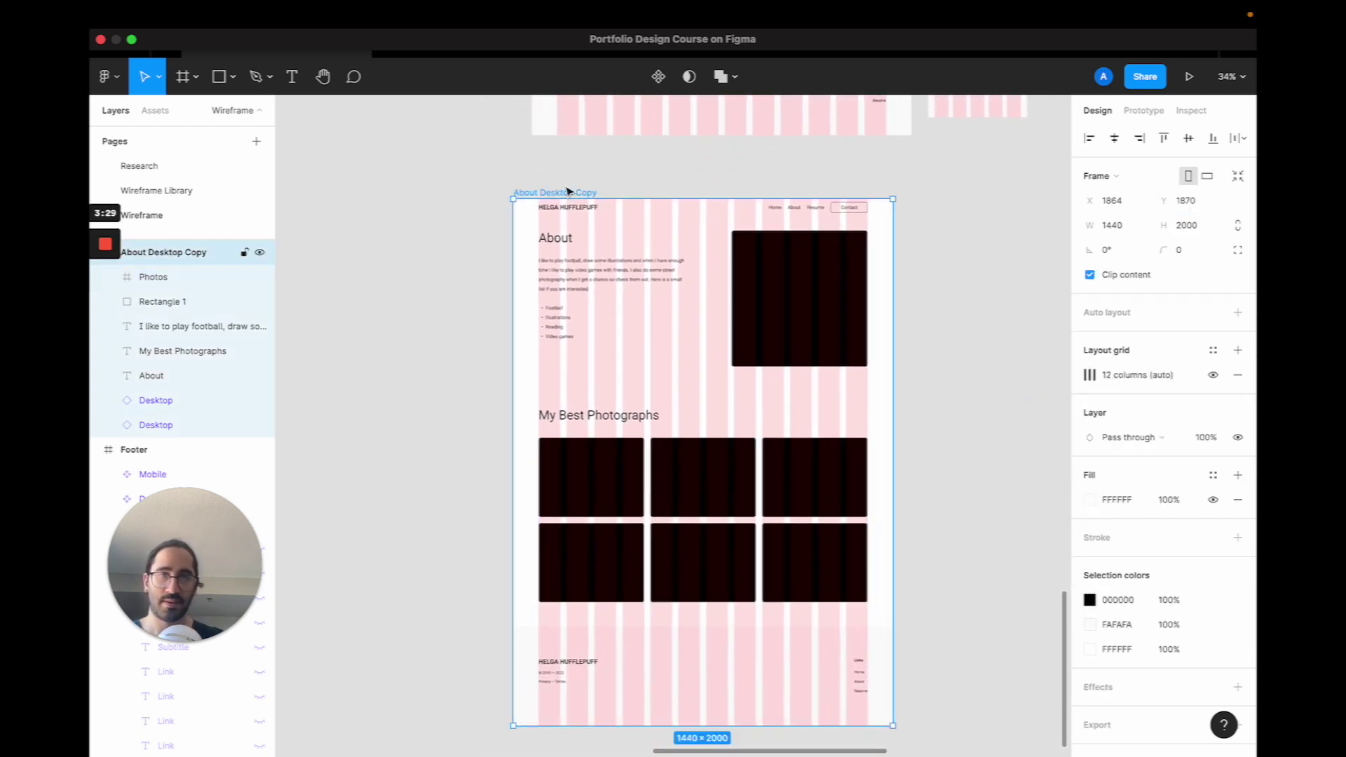
pyautogui.scroll(-1, 568, 191)
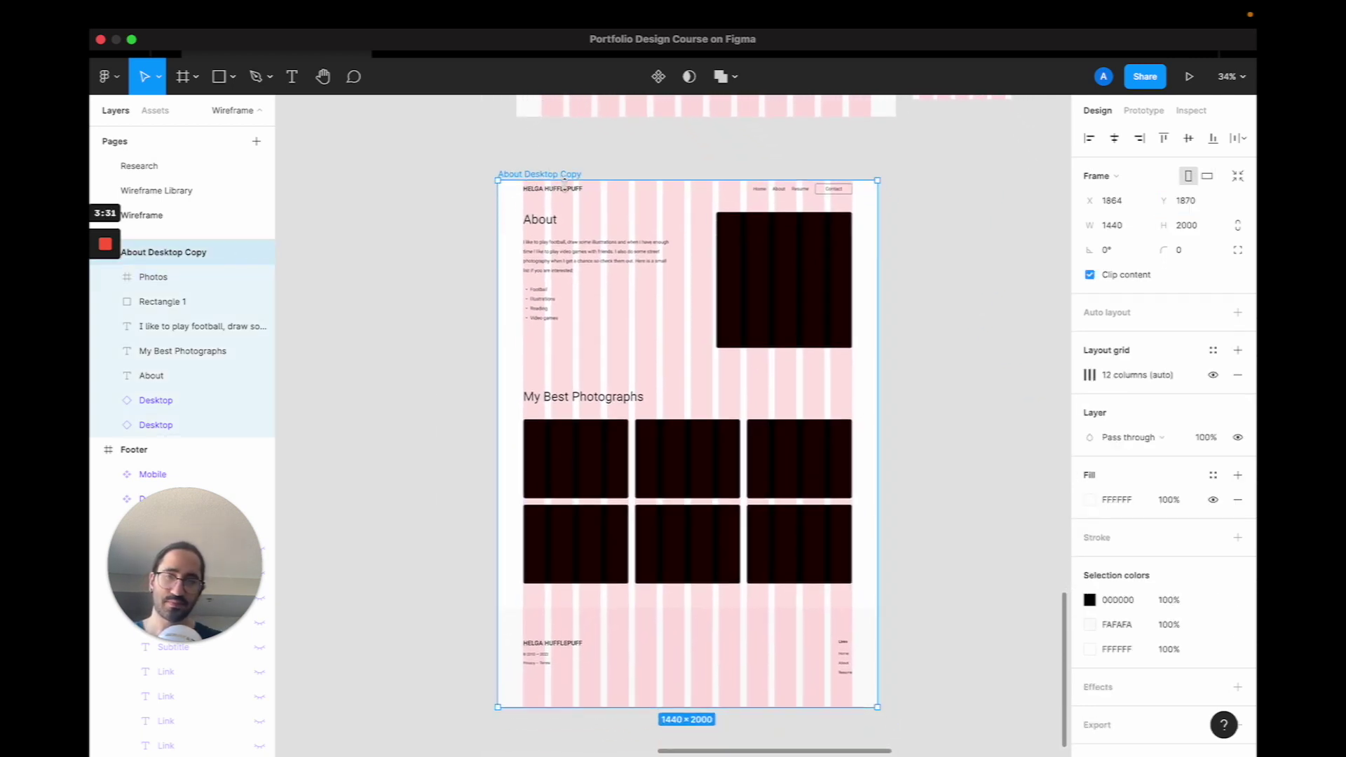
pyautogui.hscroll(5, 560, 179)
pyautogui.scroll(2, 559, 179)
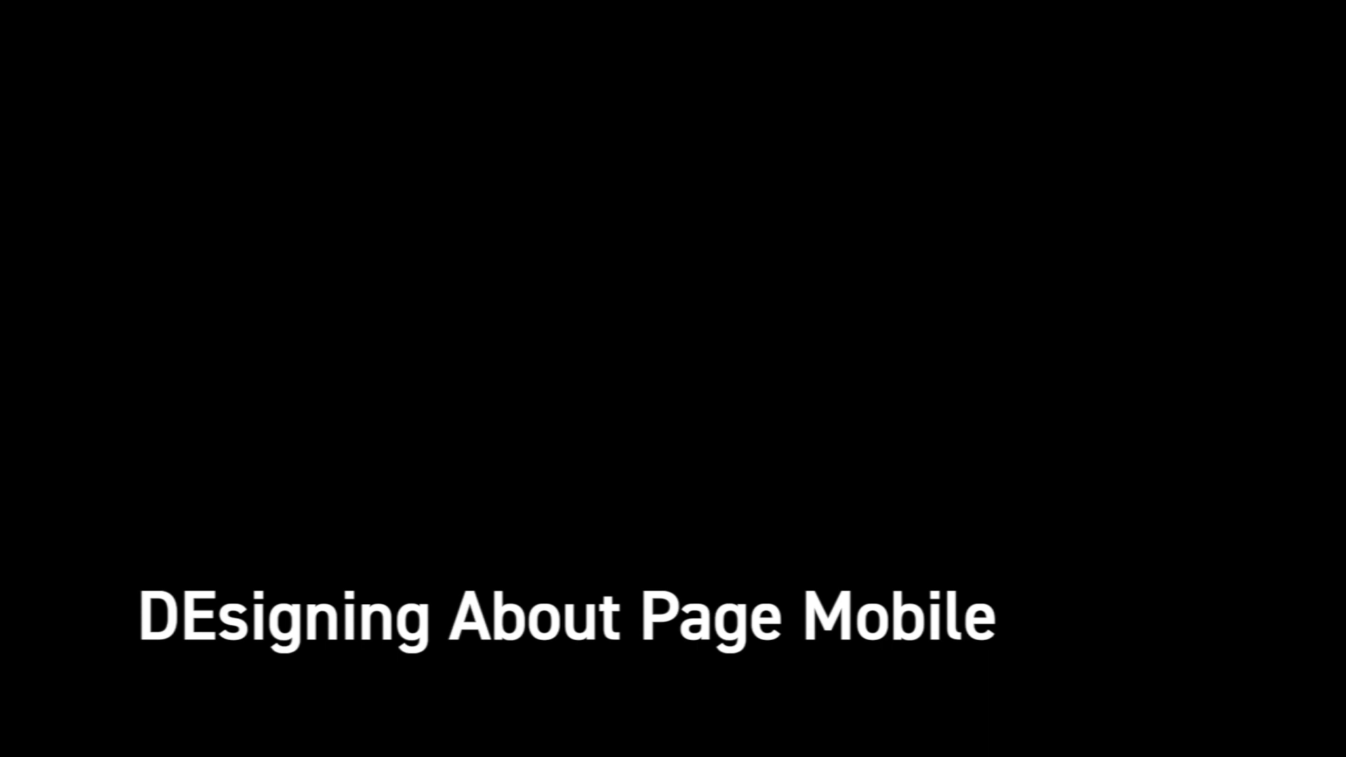
pyautogui.press('f')
pyautogui.press('BackSpace')
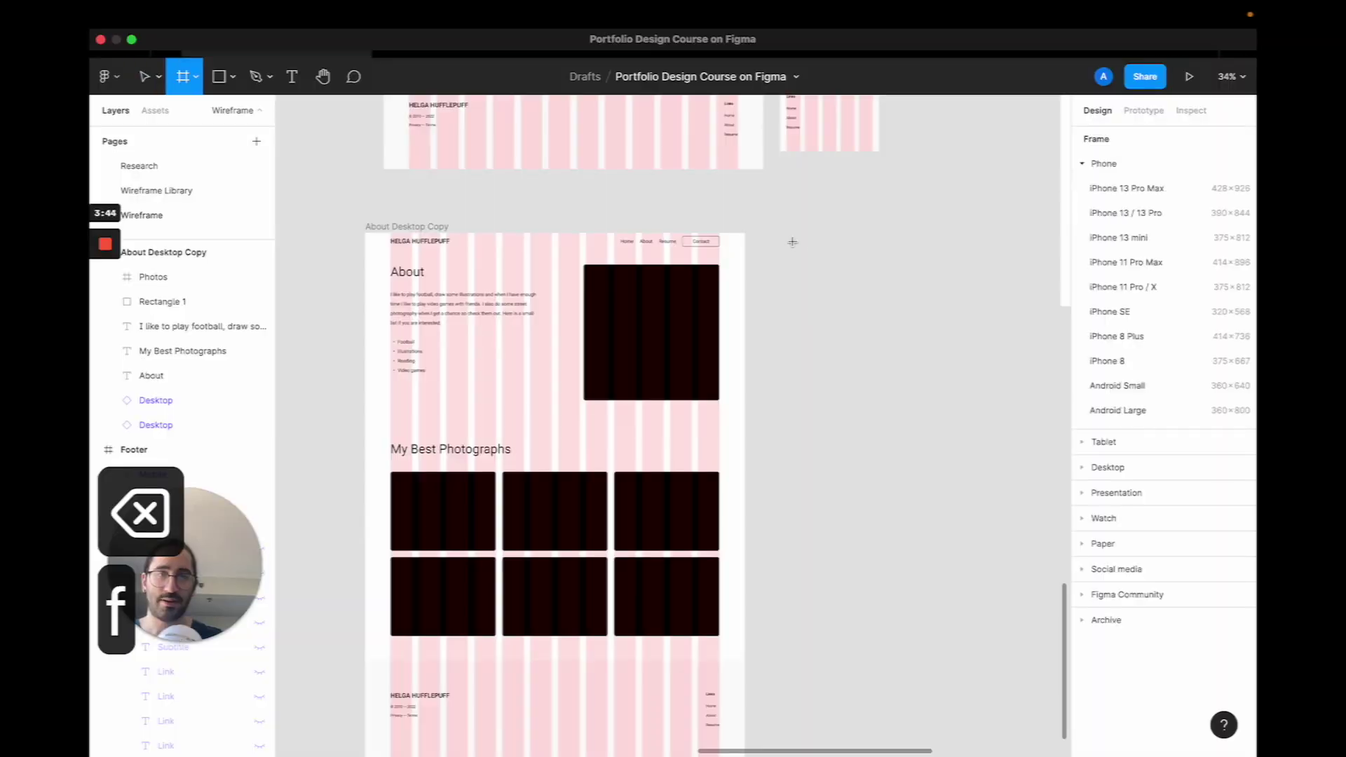
pyautogui.click(1136, 238)
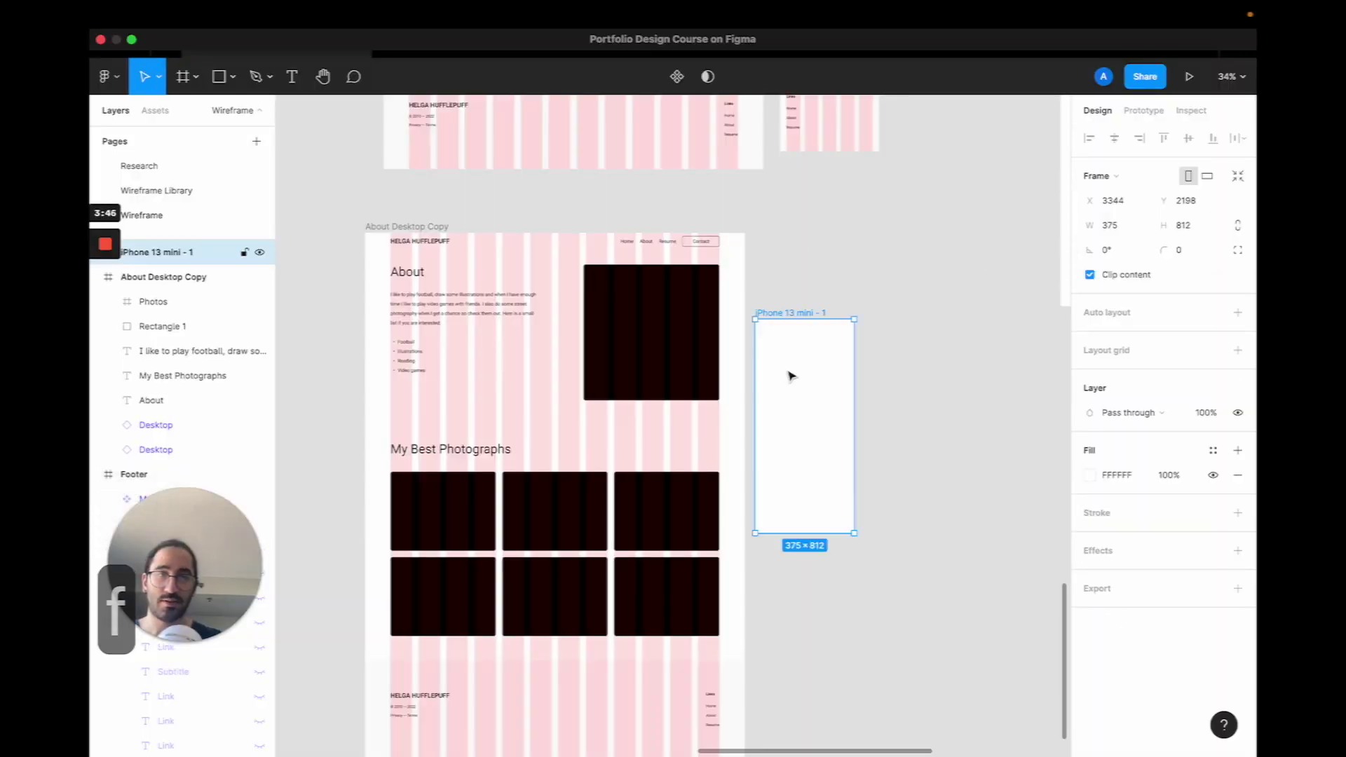
pyautogui.moveTo(790, 376); pyautogui.dragTo(822, 290)
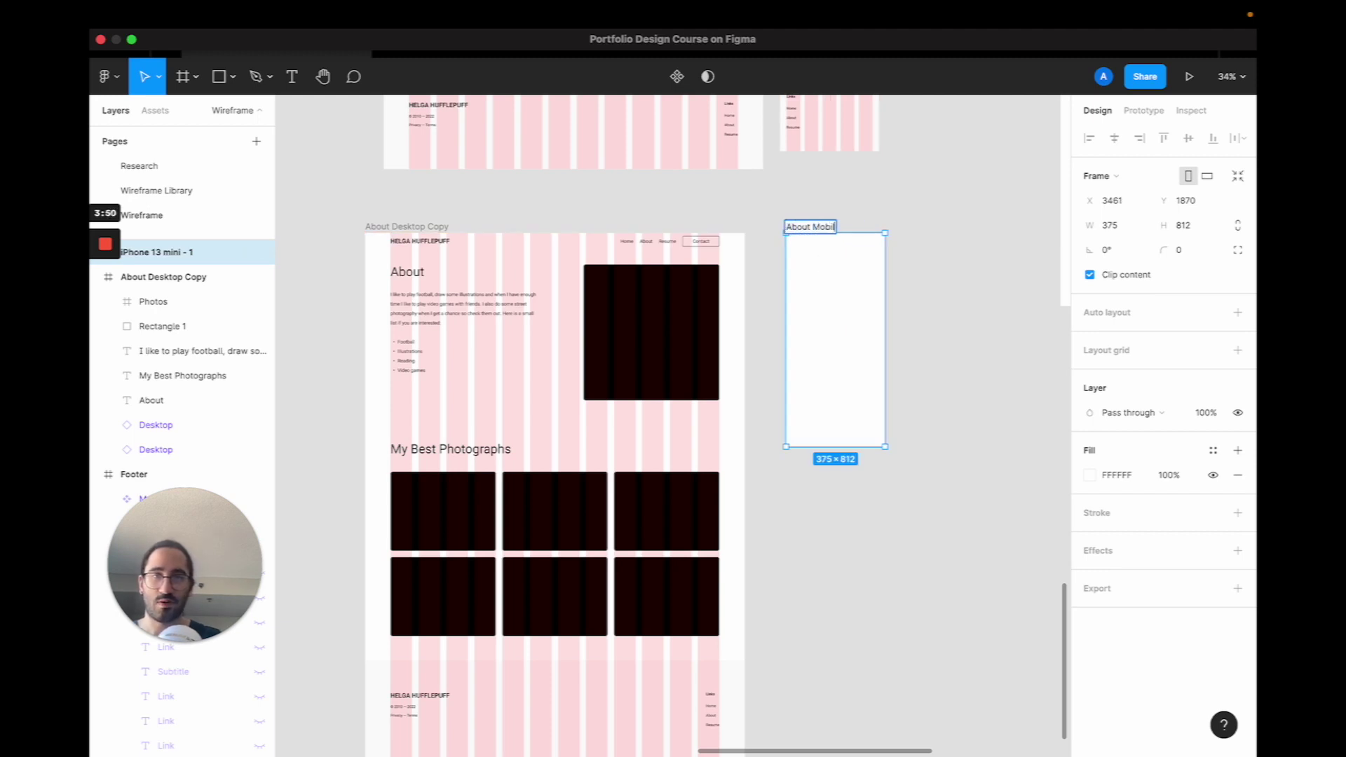
# Rename the new phone frame as About Mobile Copy and set its height to 2000 px.
pyautogui.write('py')
pyautogui.press('Return')
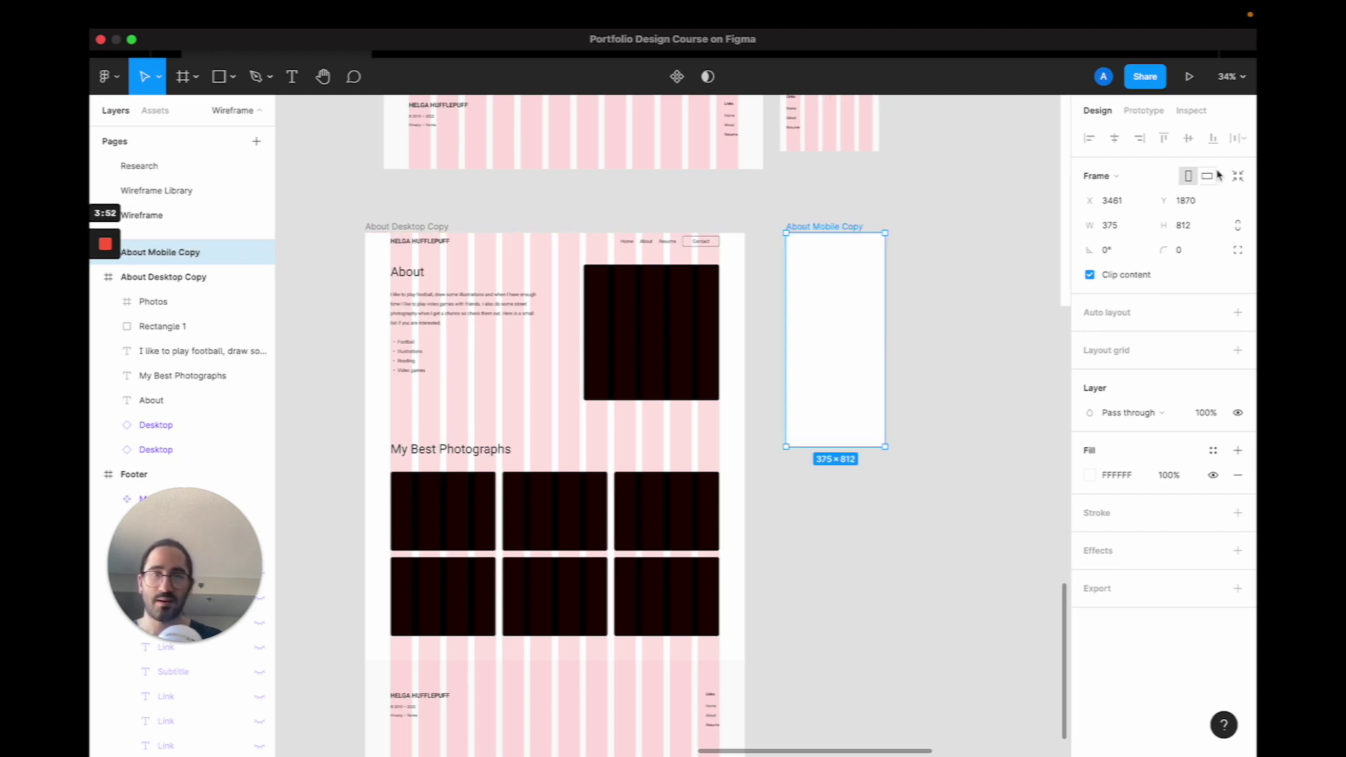
pyautogui.press('Return')
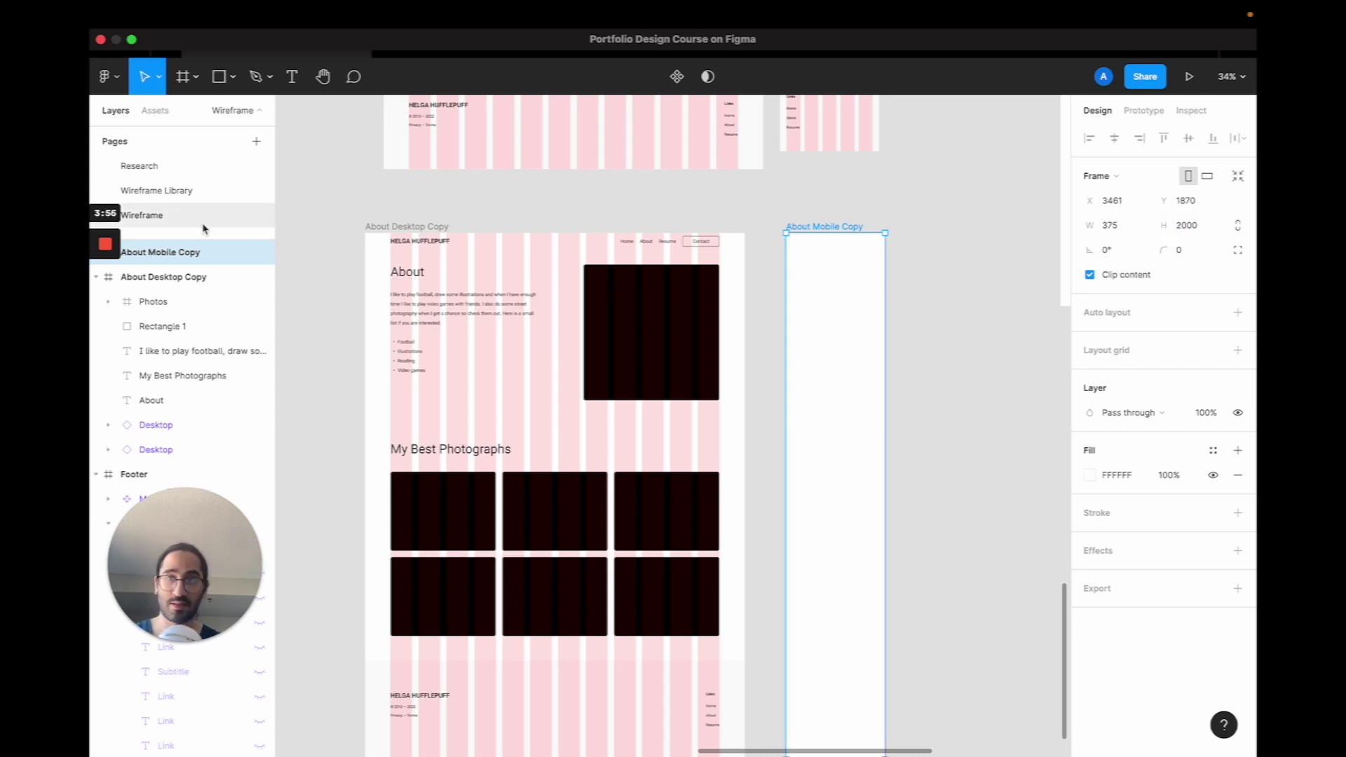
# Insert the mobile Navigation component into About Mobile Copy and position it at X 0, Y 0.
pyautogui.click(156, 111)
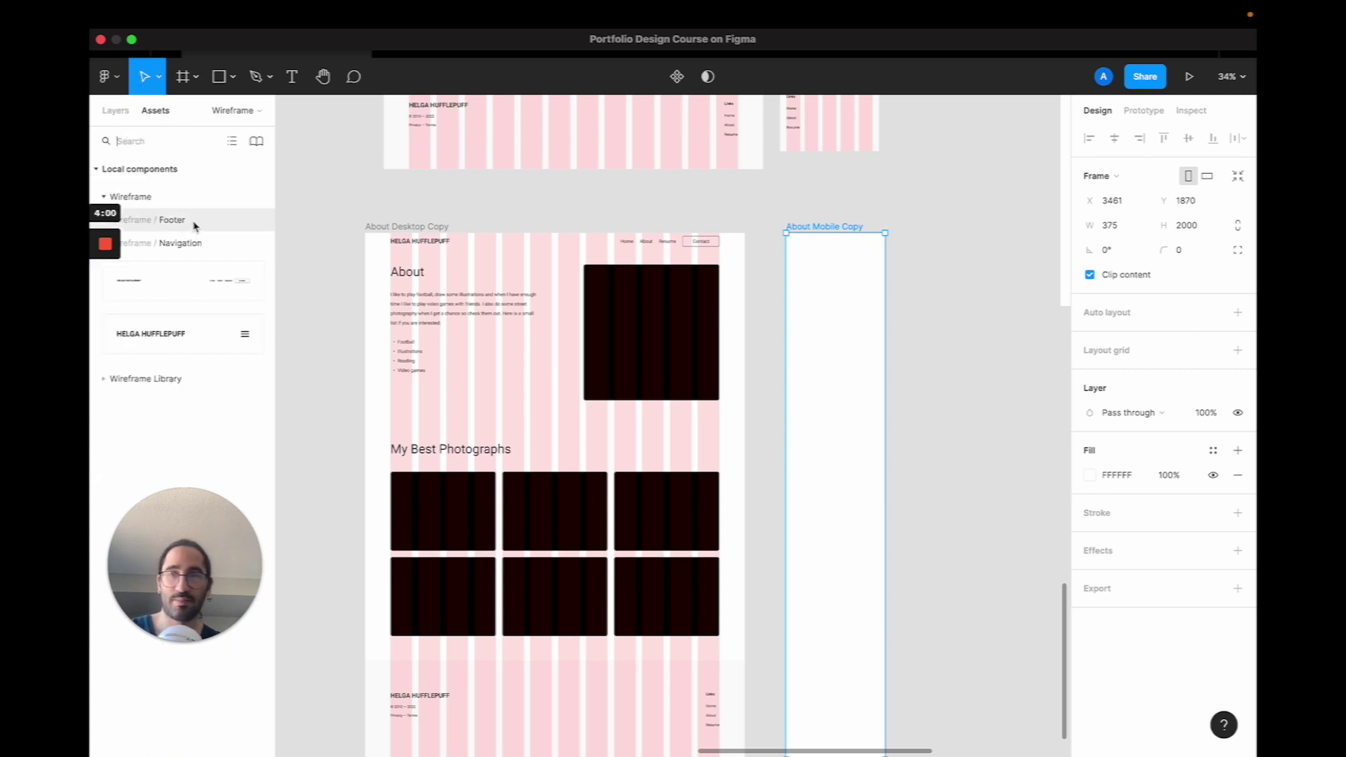
pyautogui.press('Escape')
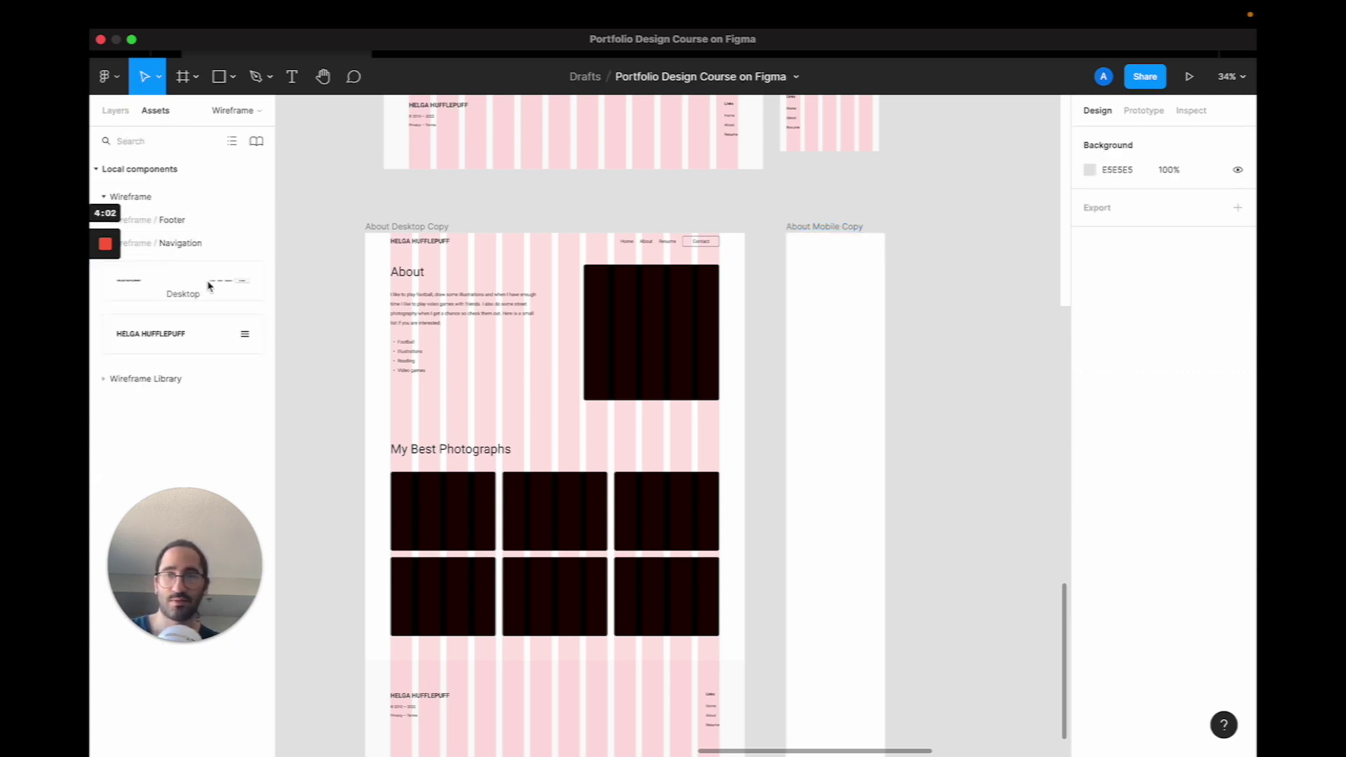
pyautogui.moveTo(133, 336); pyautogui.dragTo(824, 241)
pyautogui.scroll(5, 802, 254)
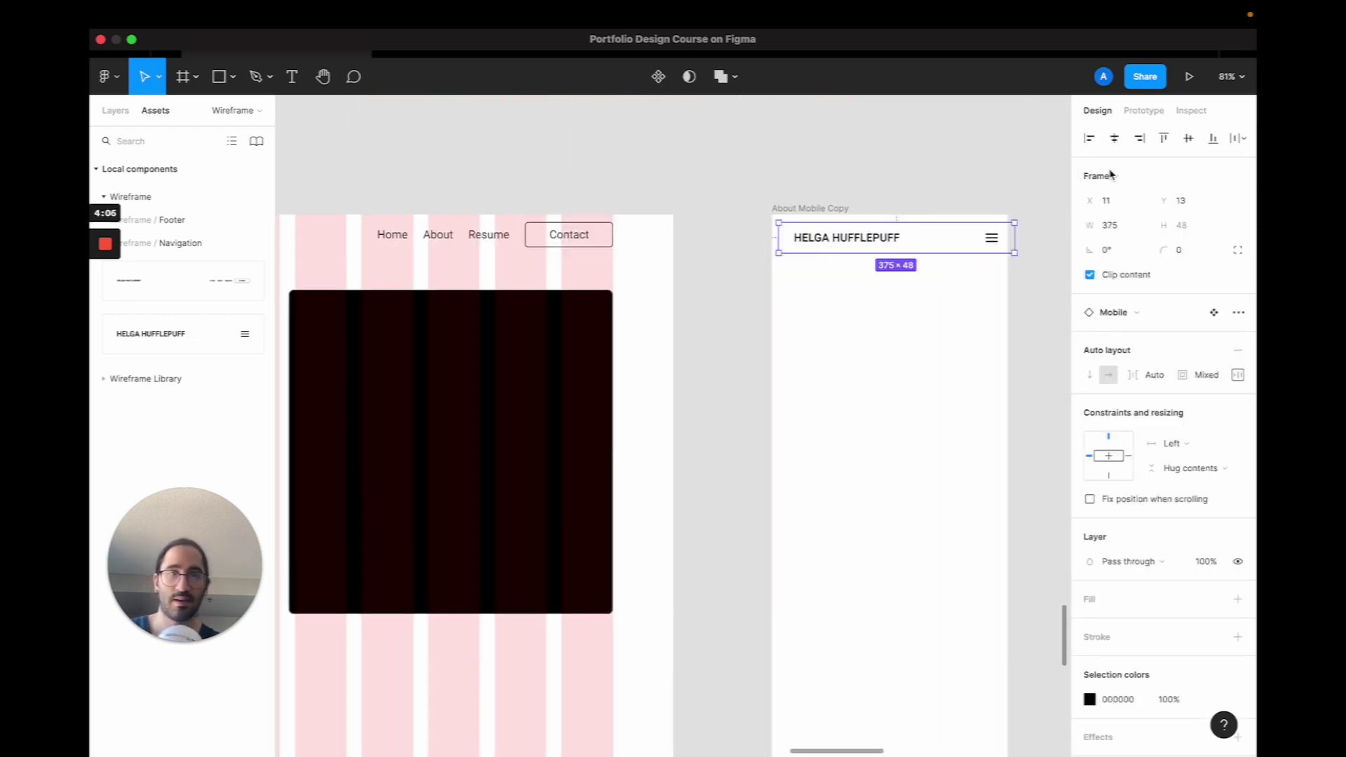
pyautogui.click(1114, 202)
pyautogui.press('Return')
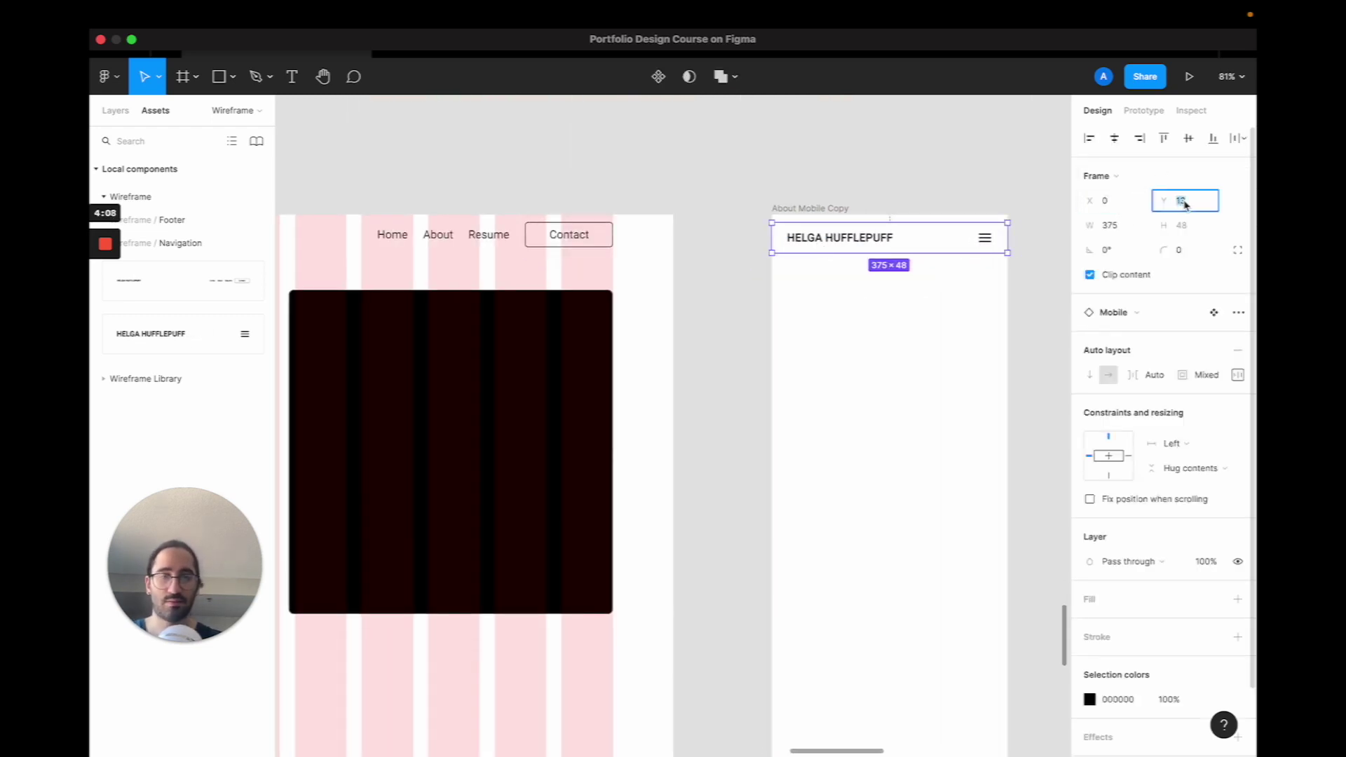
pyautogui.write('0')
pyautogui.press('Return')
# Insert the mobile Footer component at the bottom of About Mobile Copy, at X 0, Y 1623, and set its vertical constraint to Bottom.
pyautogui.scroll(-4, 799, 360)
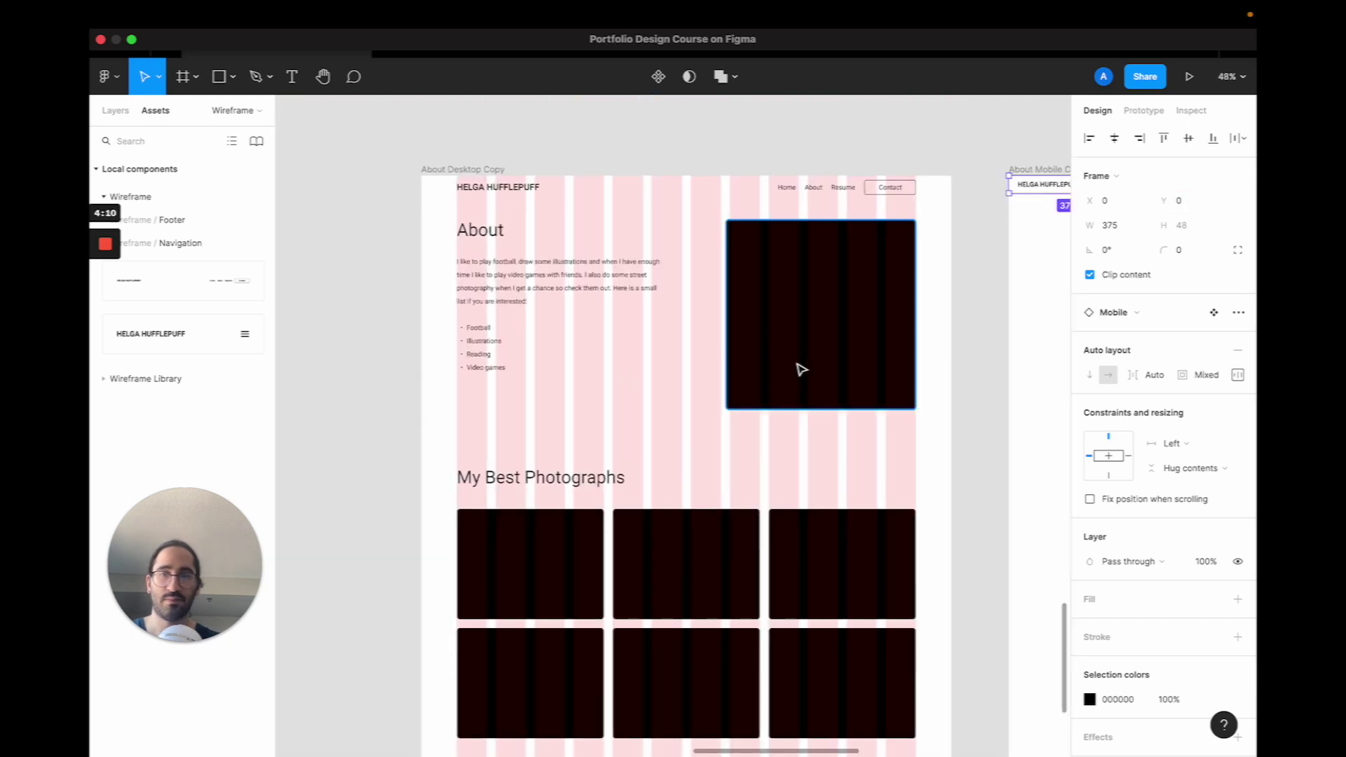
pyautogui.click(351, 316)
pyautogui.click(177, 219)
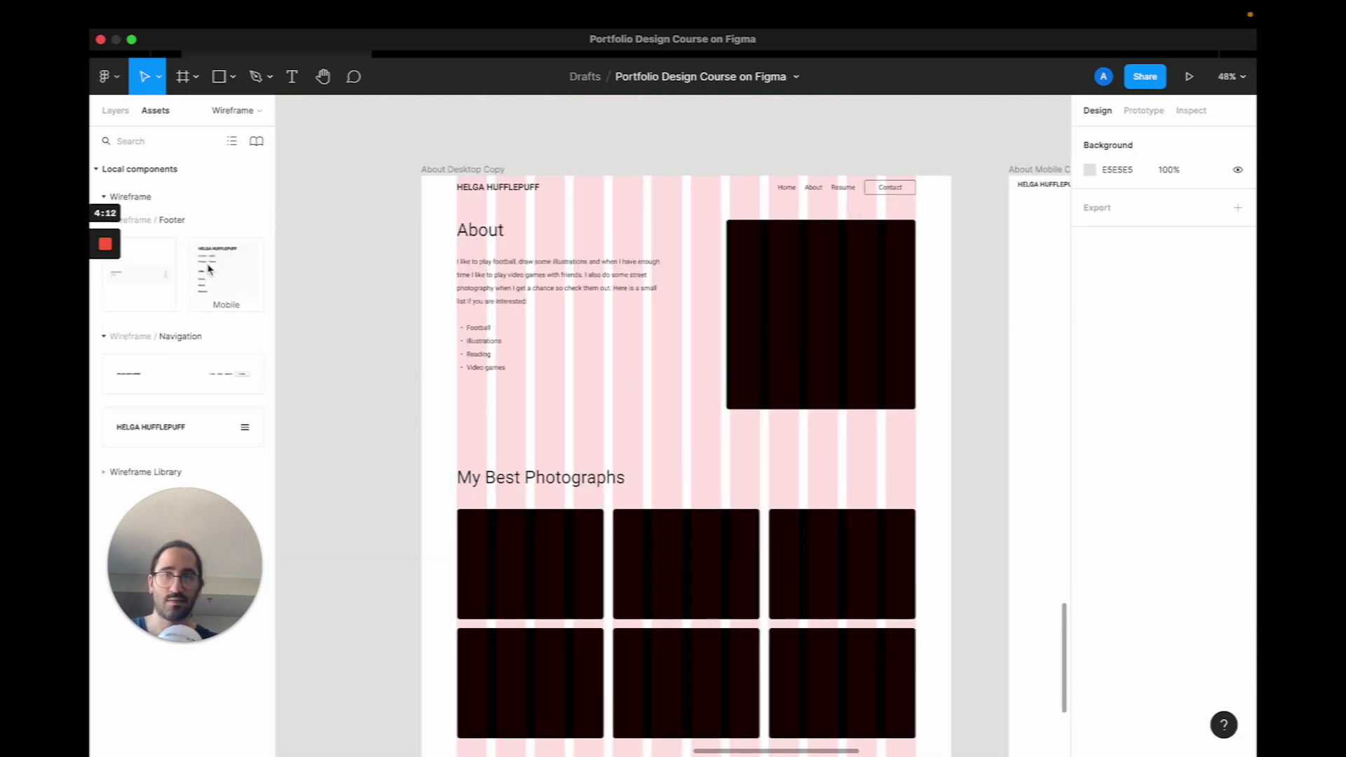
pyautogui.moveTo(208, 268); pyautogui.dragTo(992, 312)
pyautogui.hscroll(5, 903, 300)
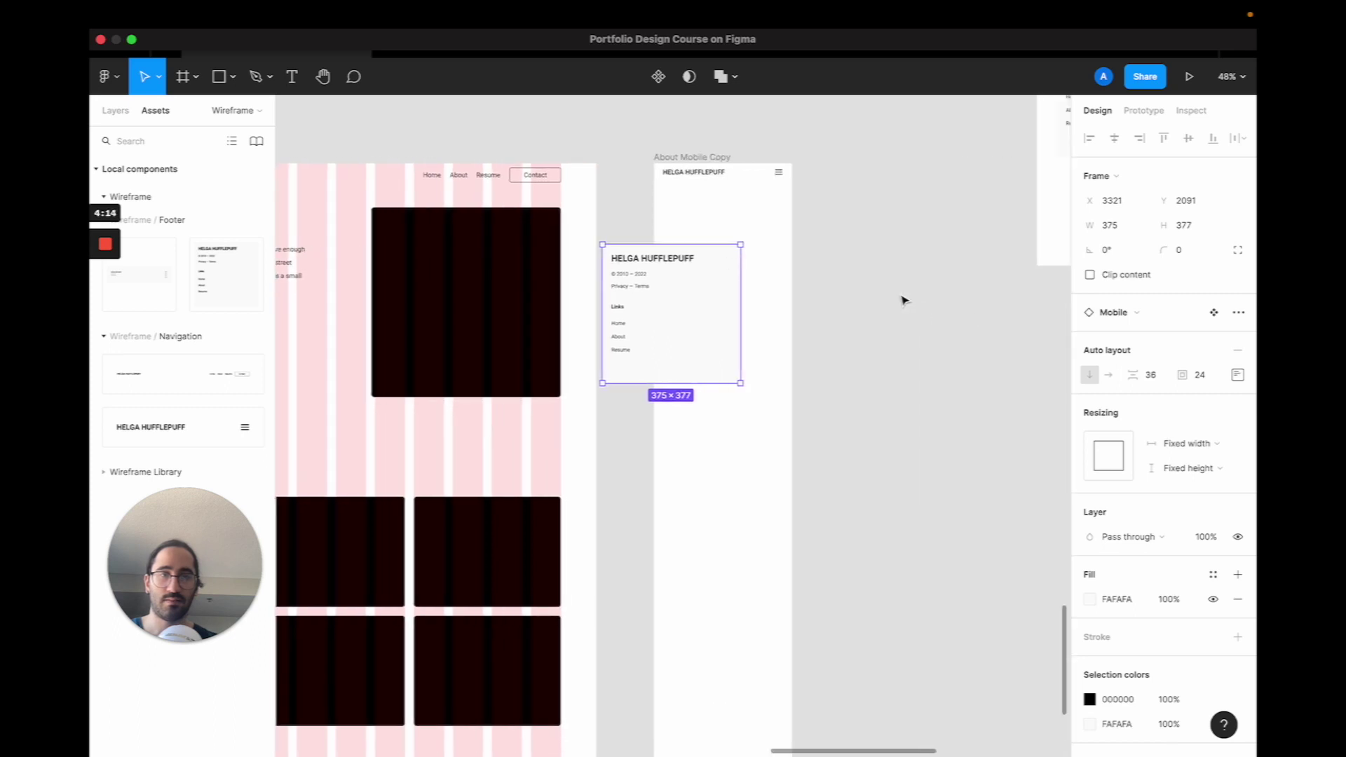
pyautogui.moveTo(651, 264); pyautogui.dragTo(739, 445)
pyautogui.scroll(-7, 739, 447)
pyautogui.scroll(4, 736, 393)
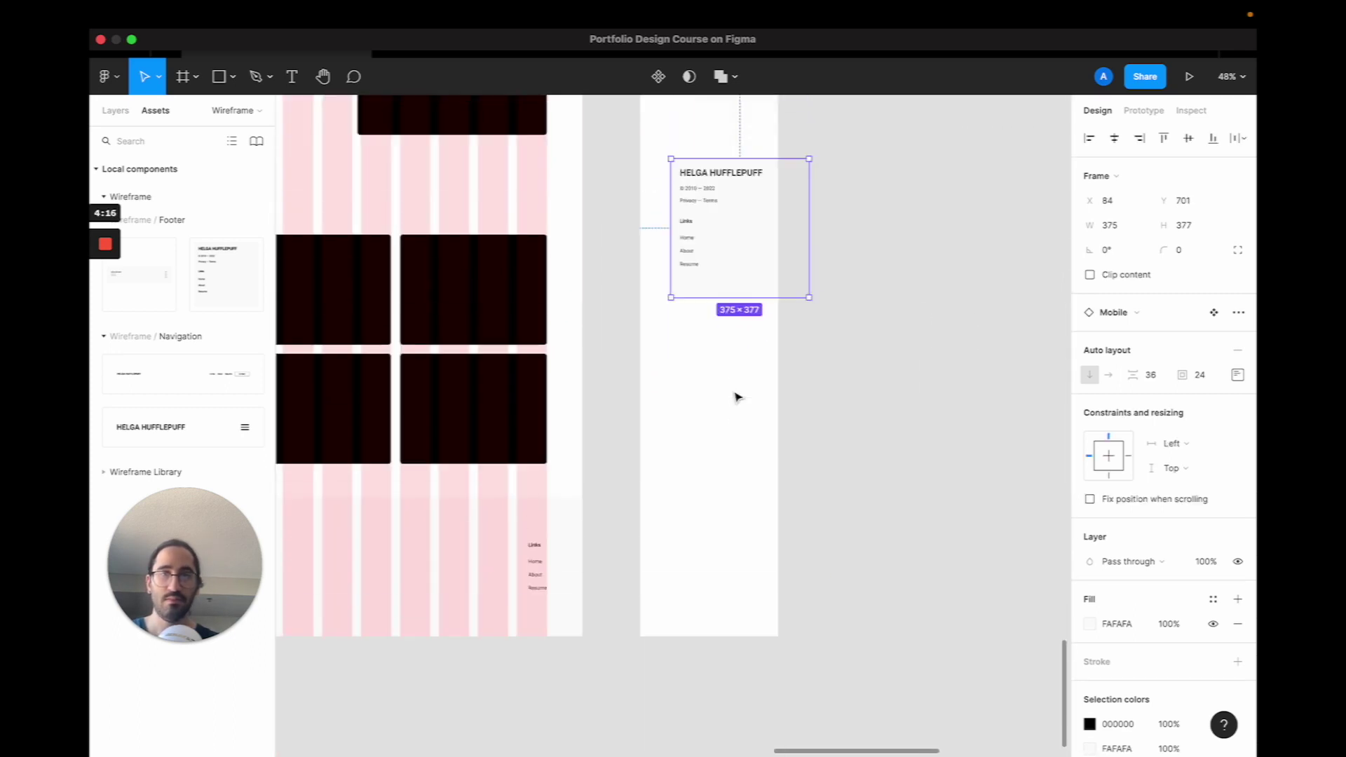
pyautogui.moveTo(747, 277); pyautogui.dragTo(715, 617)
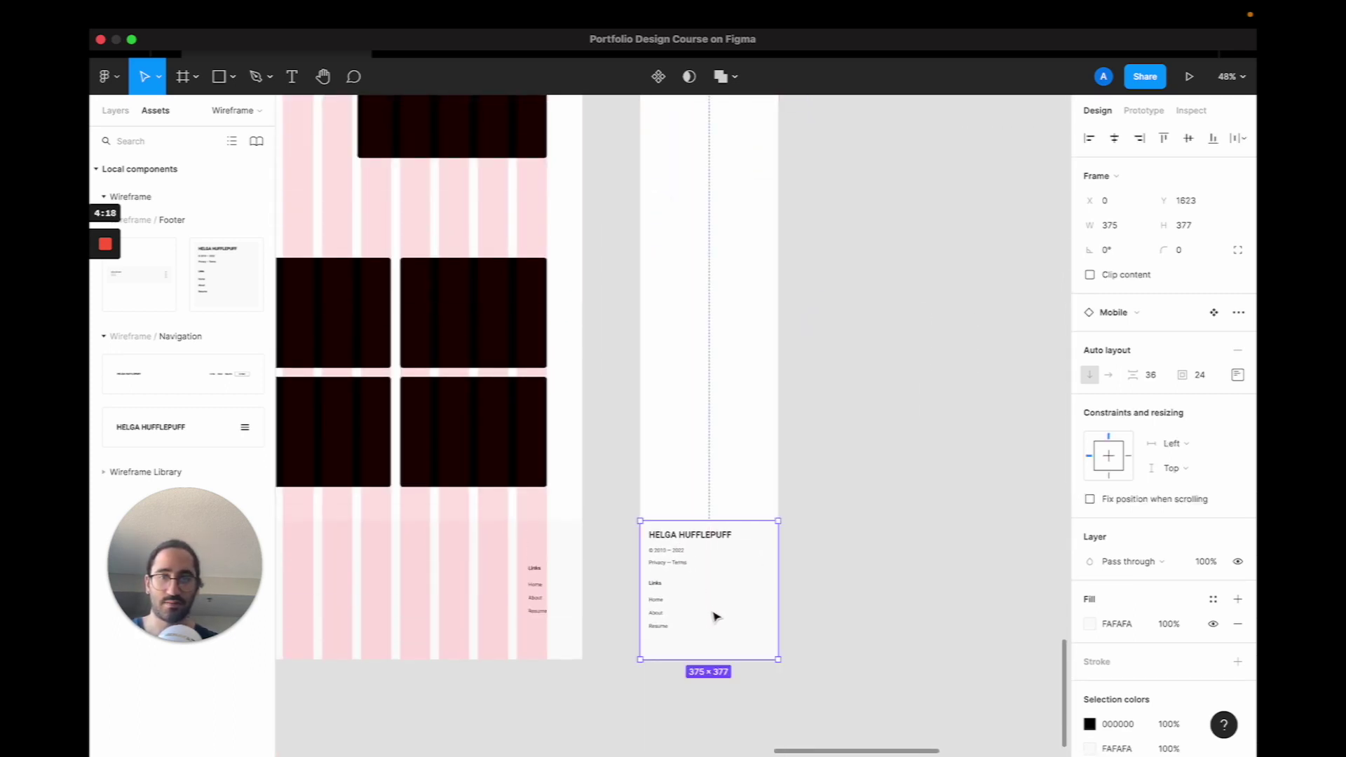
pyautogui.click(1109, 476)
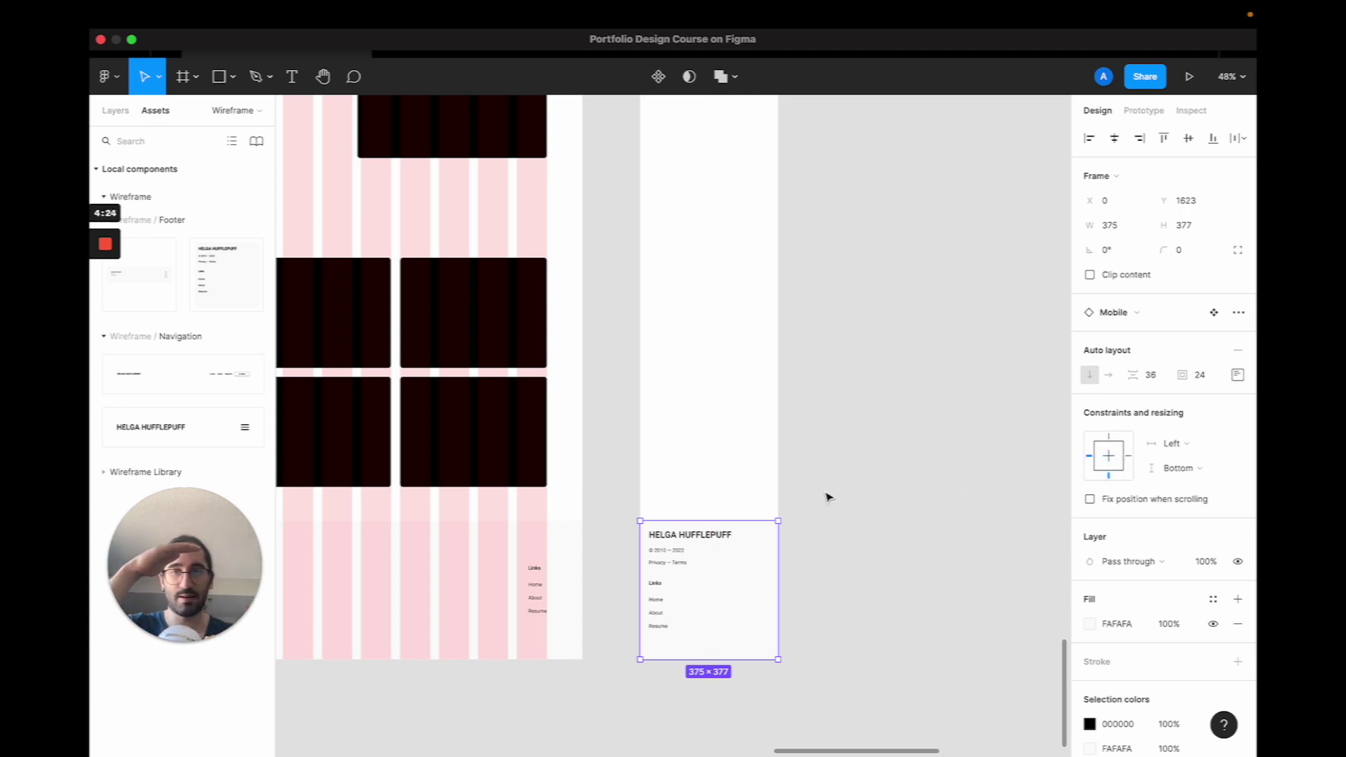
# Examine the existing mobile About wireframe and the text properties of the intro heading in Home Page Mobile Copy.
pyautogui.scroll(-5, 745, 462)
pyautogui.scroll(-5, 745, 461)
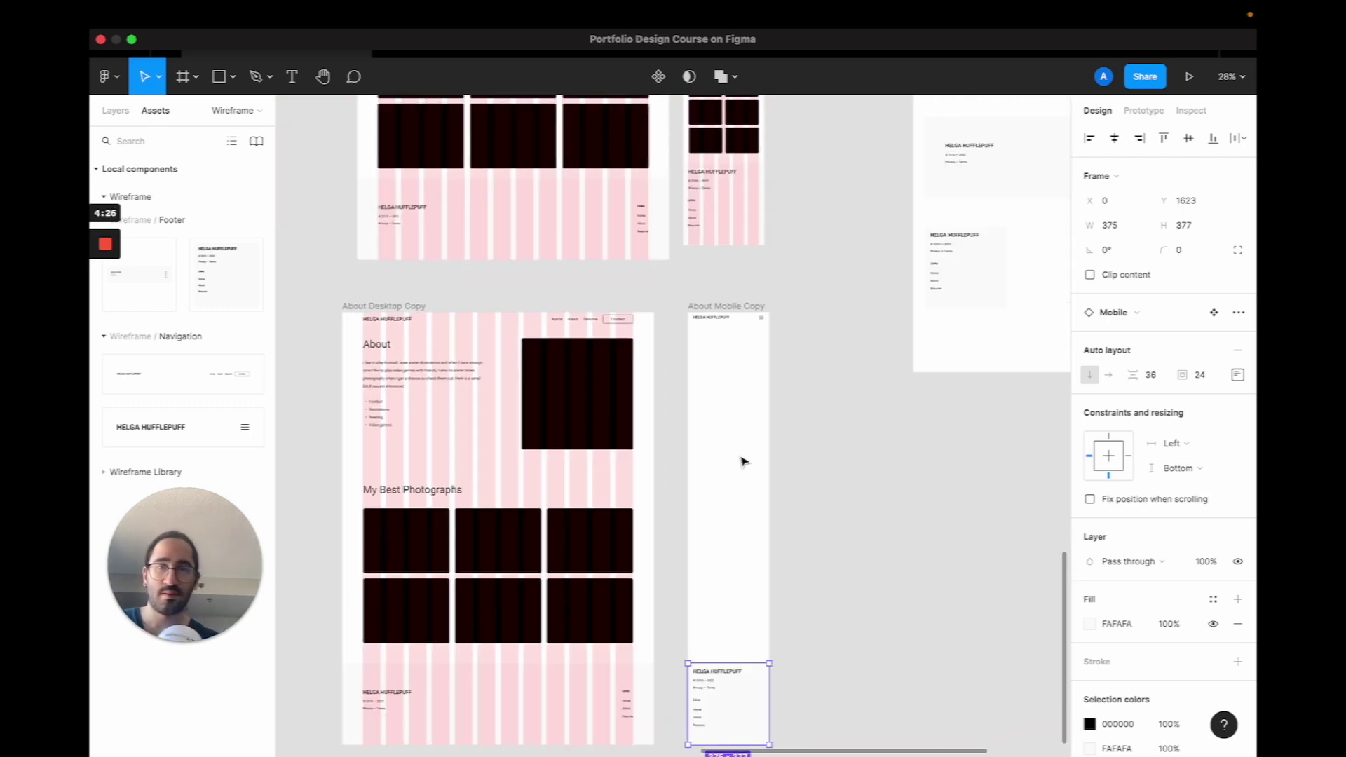
pyautogui.scroll(-5, 744, 462)
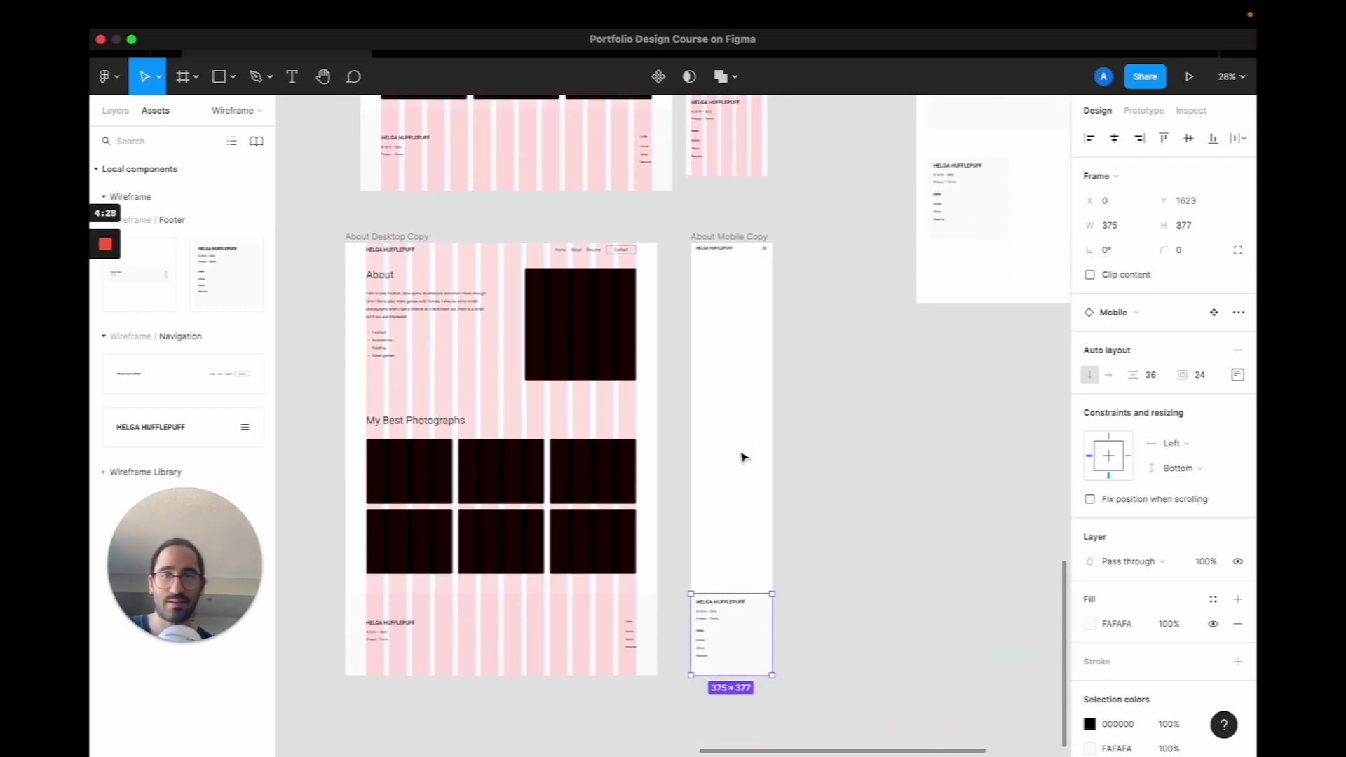
pyautogui.scroll(5, 744, 459)
pyautogui.scroll(-5, 744, 457)
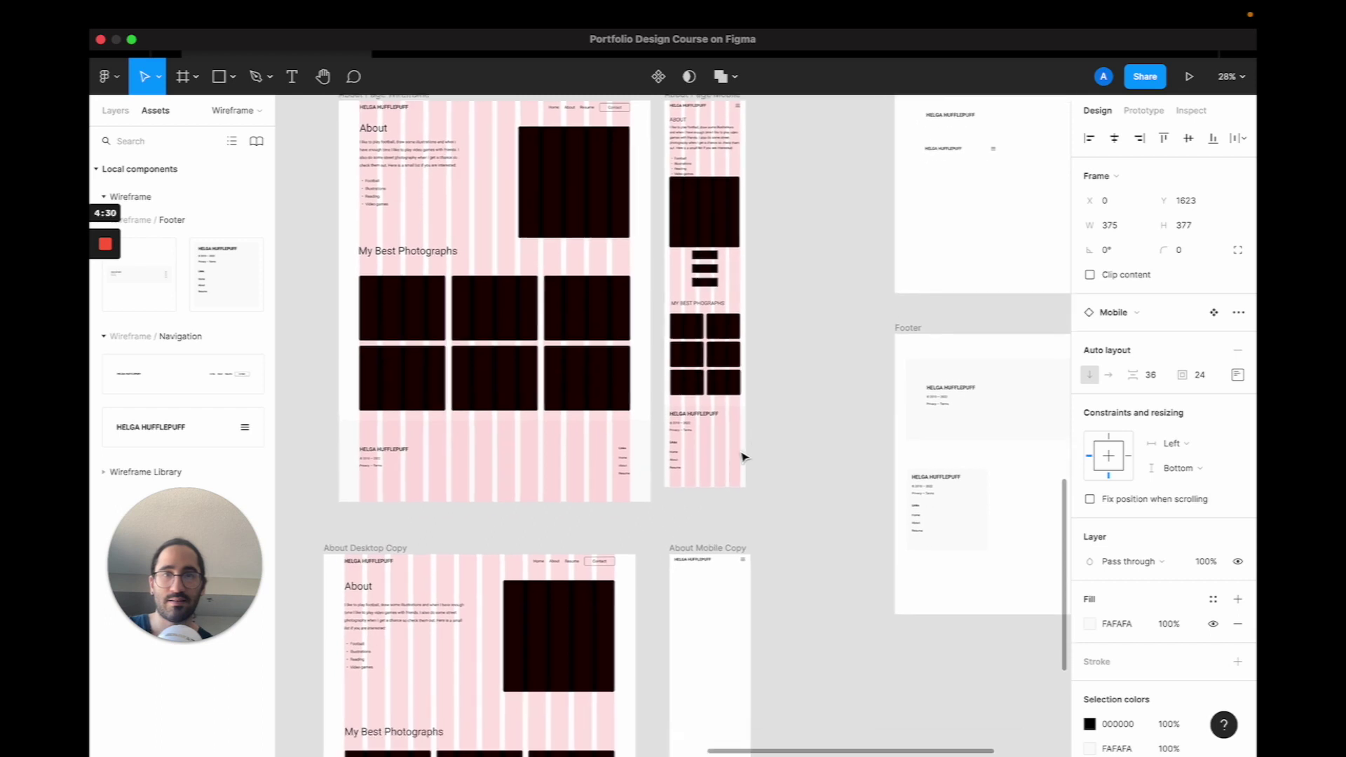
pyautogui.hscroll(10, 544, 511)
pyautogui.hscroll(-15, 544, 512)
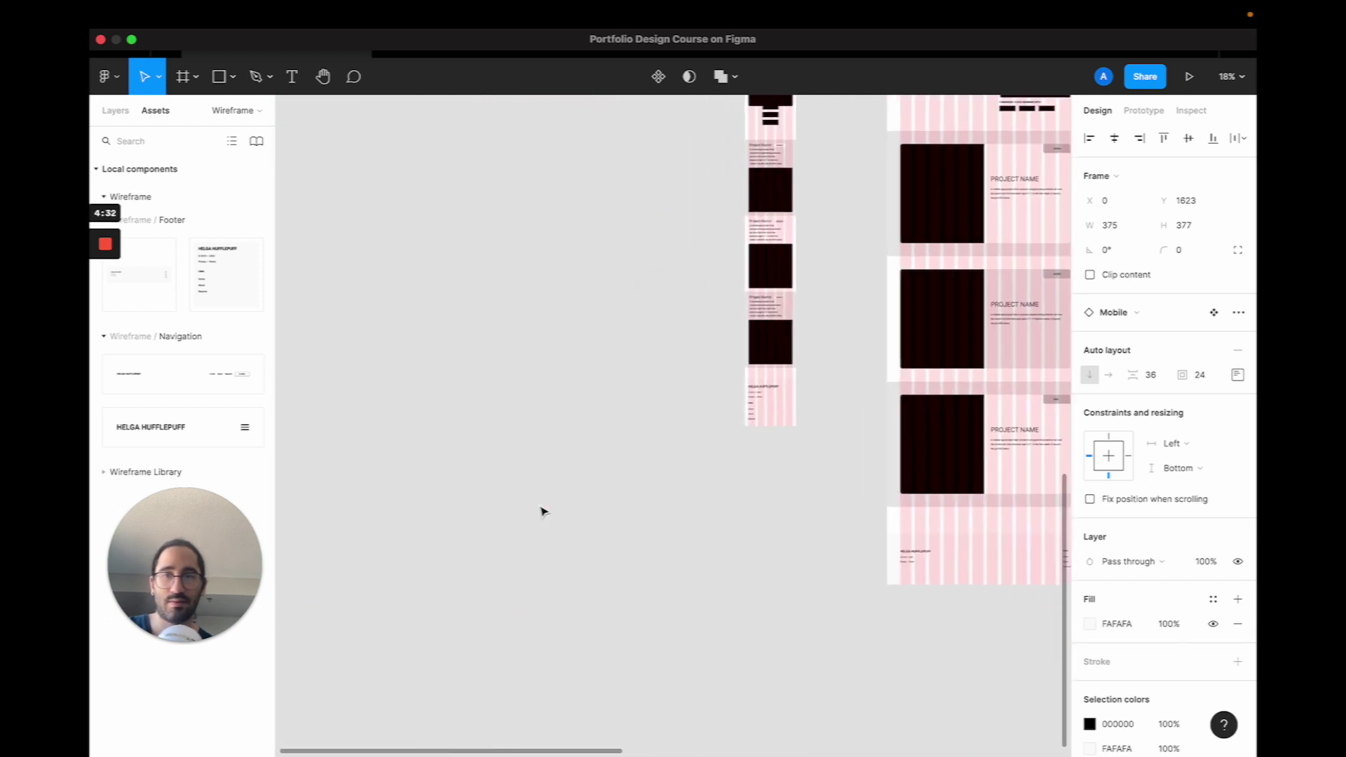
pyautogui.scroll(-3, 544, 511)
pyautogui.scroll(3, 671, 223)
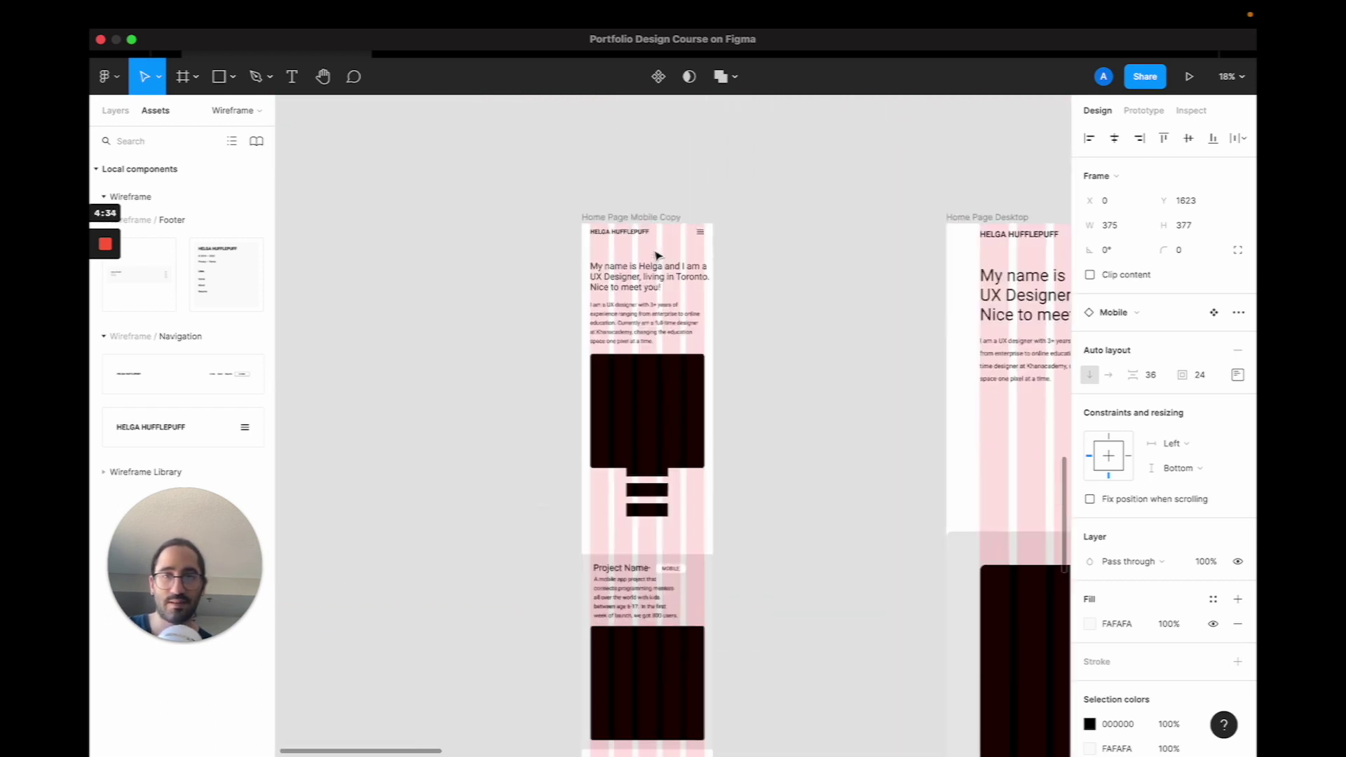
pyautogui.click(650, 280)
pyautogui.scroll(3, 650, 281)
pyautogui.scroll(-3, 650, 280)
pyautogui.hscroll(5, 650, 281)
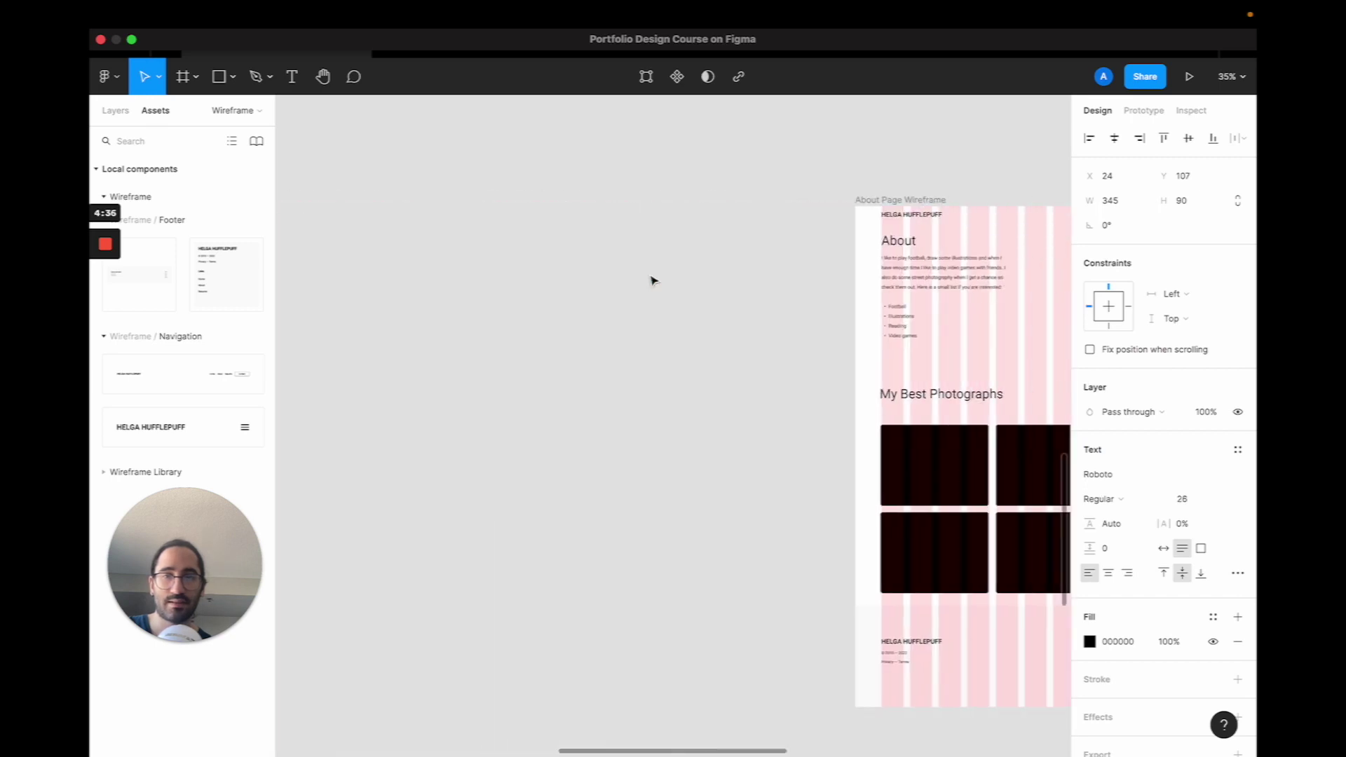
# Copy the About heading from About Desktop Copy into About Mobile Copy, at X 24, Y 80 beneath the navigation.
pyautogui.scroll(-5, 651, 280)
pyautogui.scroll(-3, 652, 281)
pyautogui.scroll(-3, 659, 281)
pyautogui.click(666, 279)
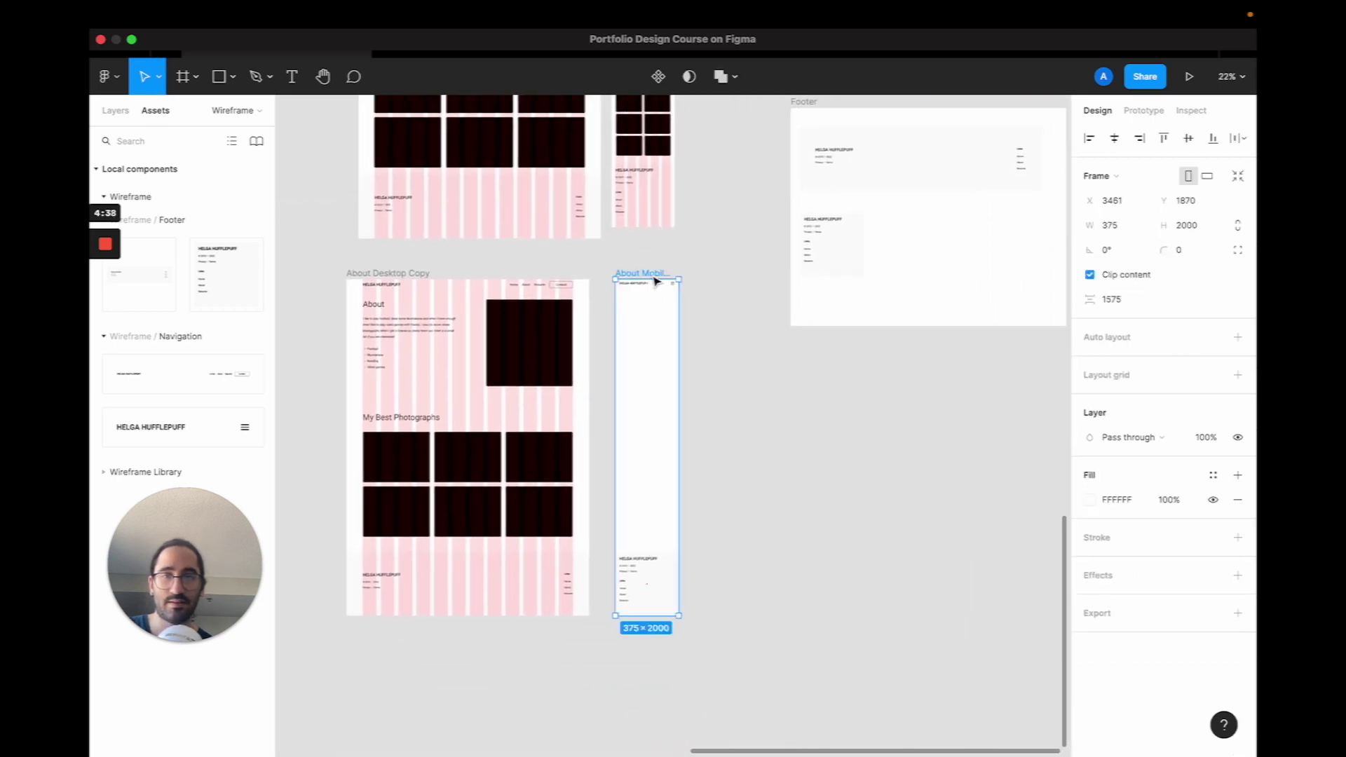
pyautogui.scroll(3, 642, 308)
pyautogui.scroll(-2, 638, 304)
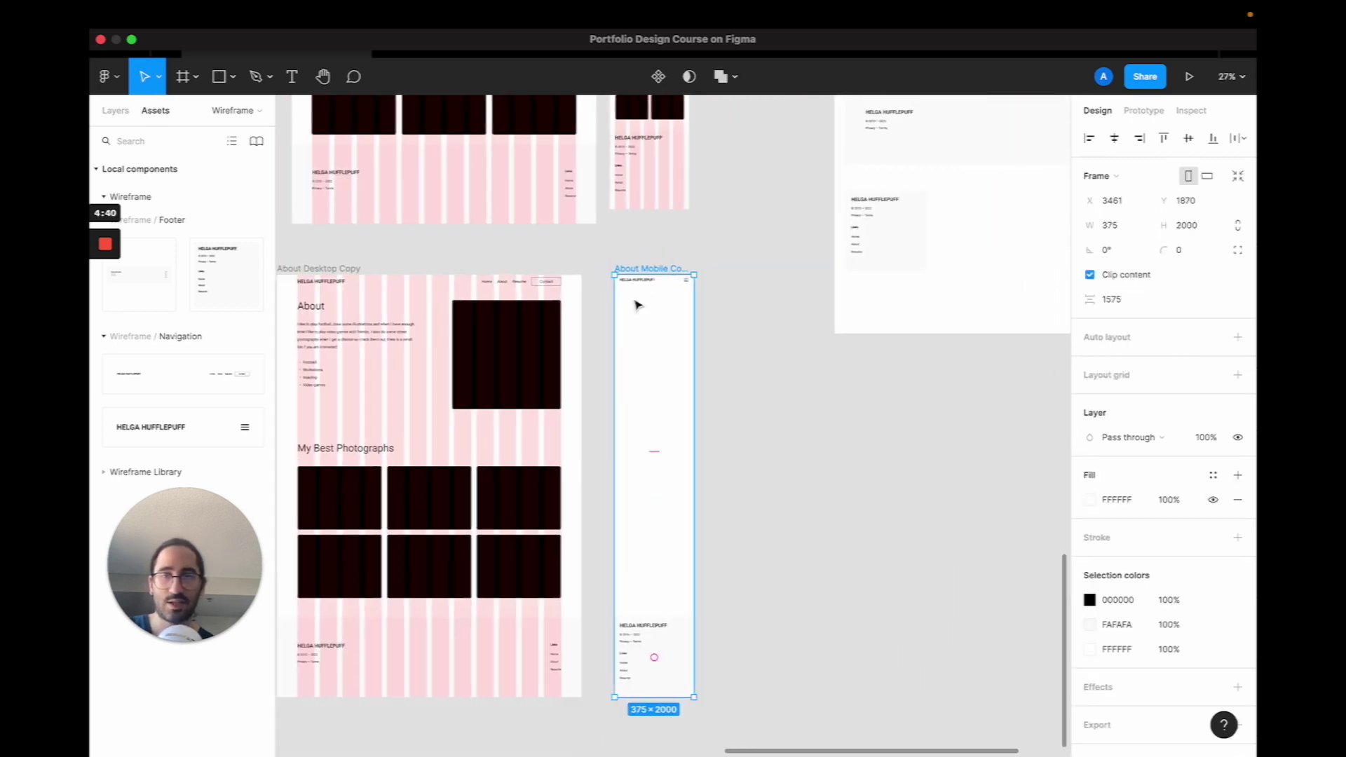
pyautogui.click(311, 306)
pyautogui.click(640, 283)
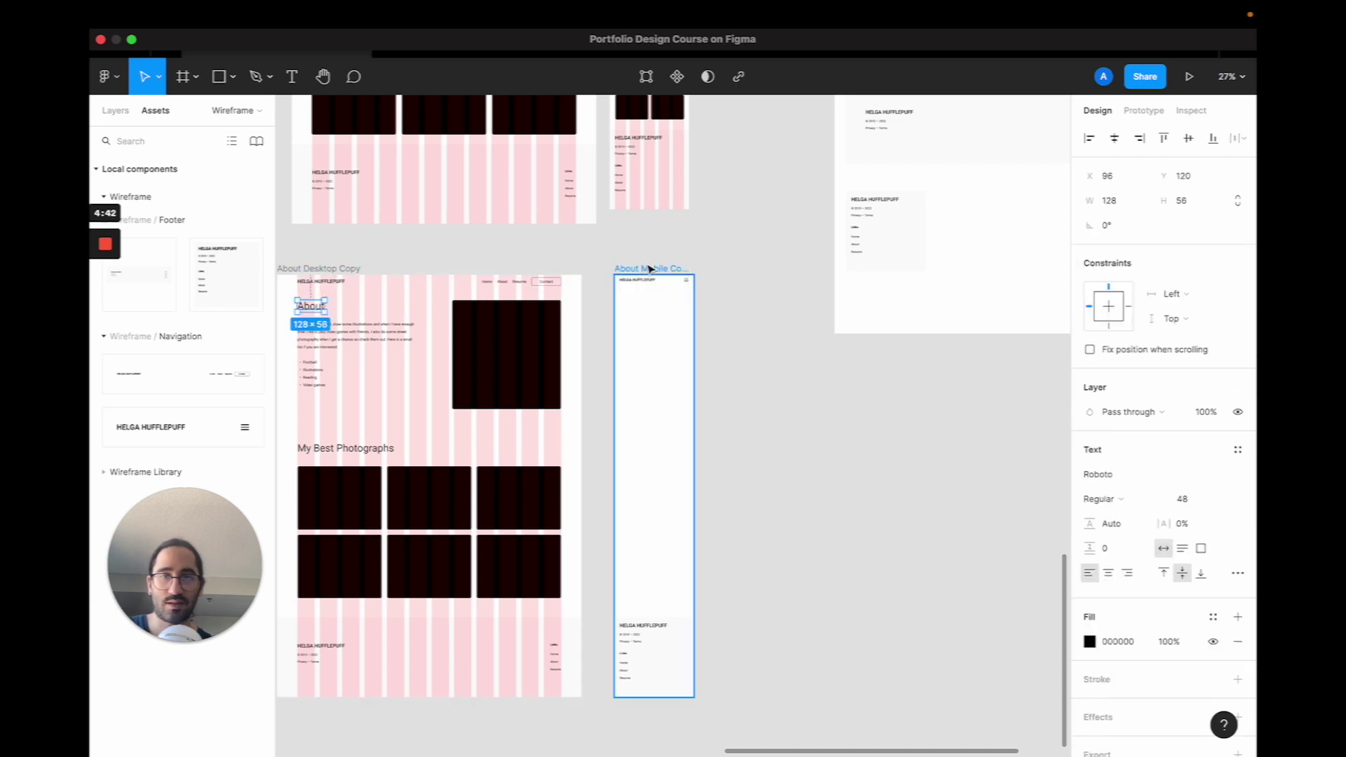
pyautogui.write('About')
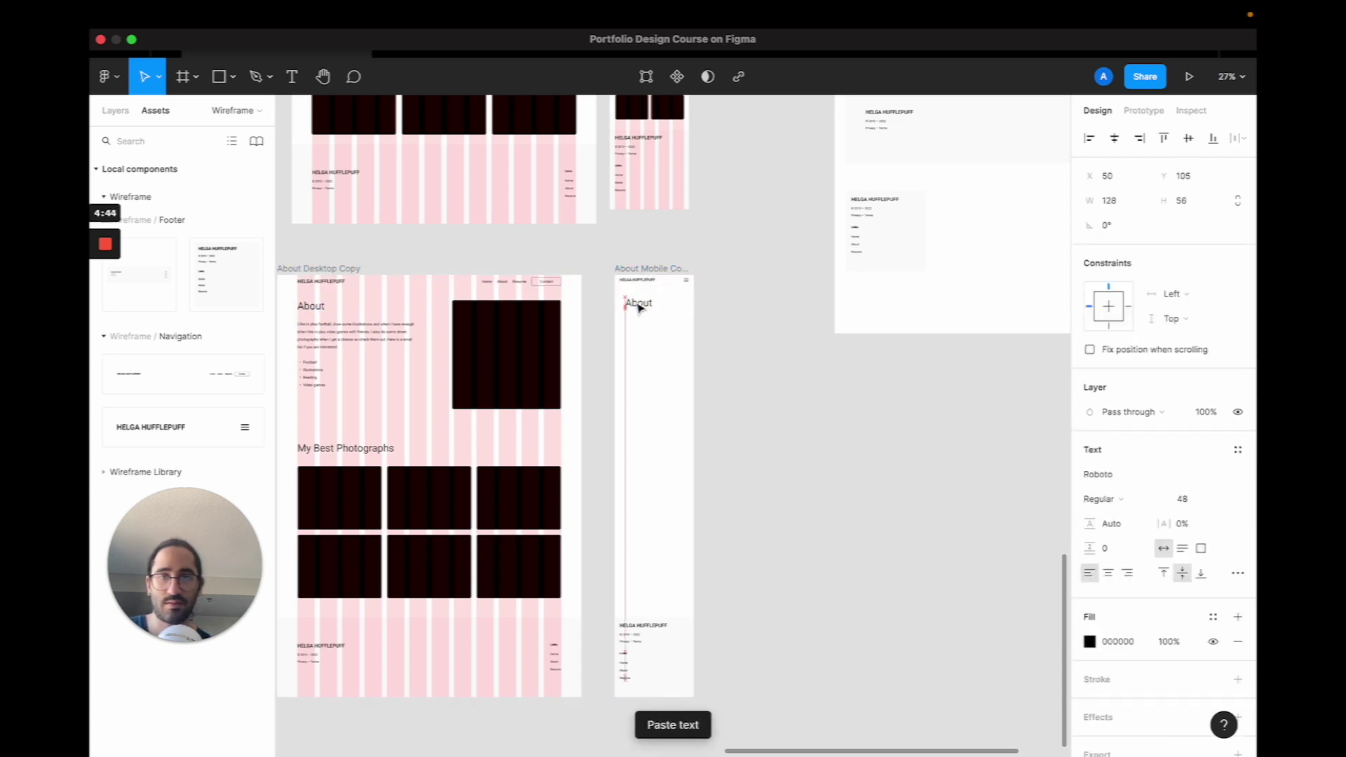
# Copy the intro paragraph with its bulleted list from About Desktop Copy into About Mobile Copy, at about X 41, Y 168 below the heading.
pyautogui.click(319, 335)
pyautogui.hotkey('ctrl', 'c')
pyautogui.click(634, 270)
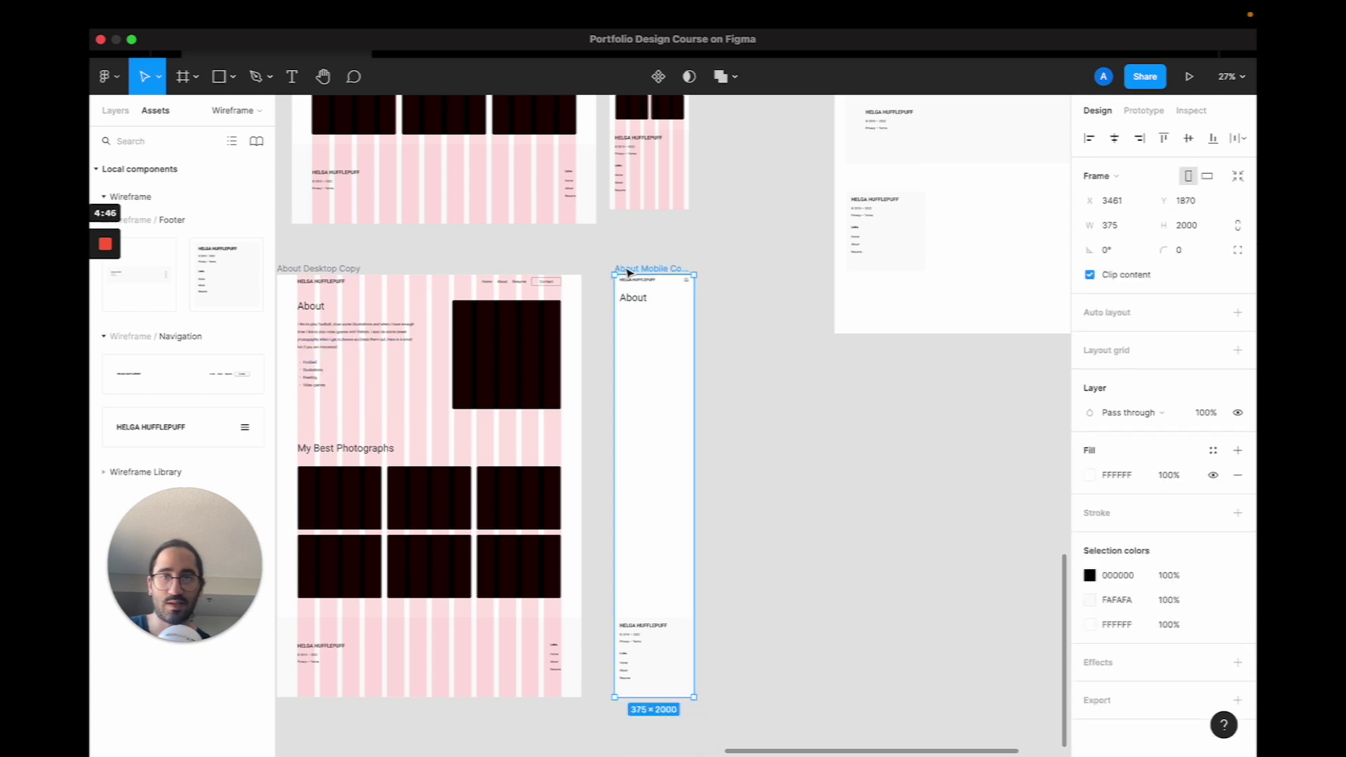
pyautogui.hotkey('ctrl', 'v')
pyautogui.moveTo(675, 343); pyautogui.dragTo(665, 335)
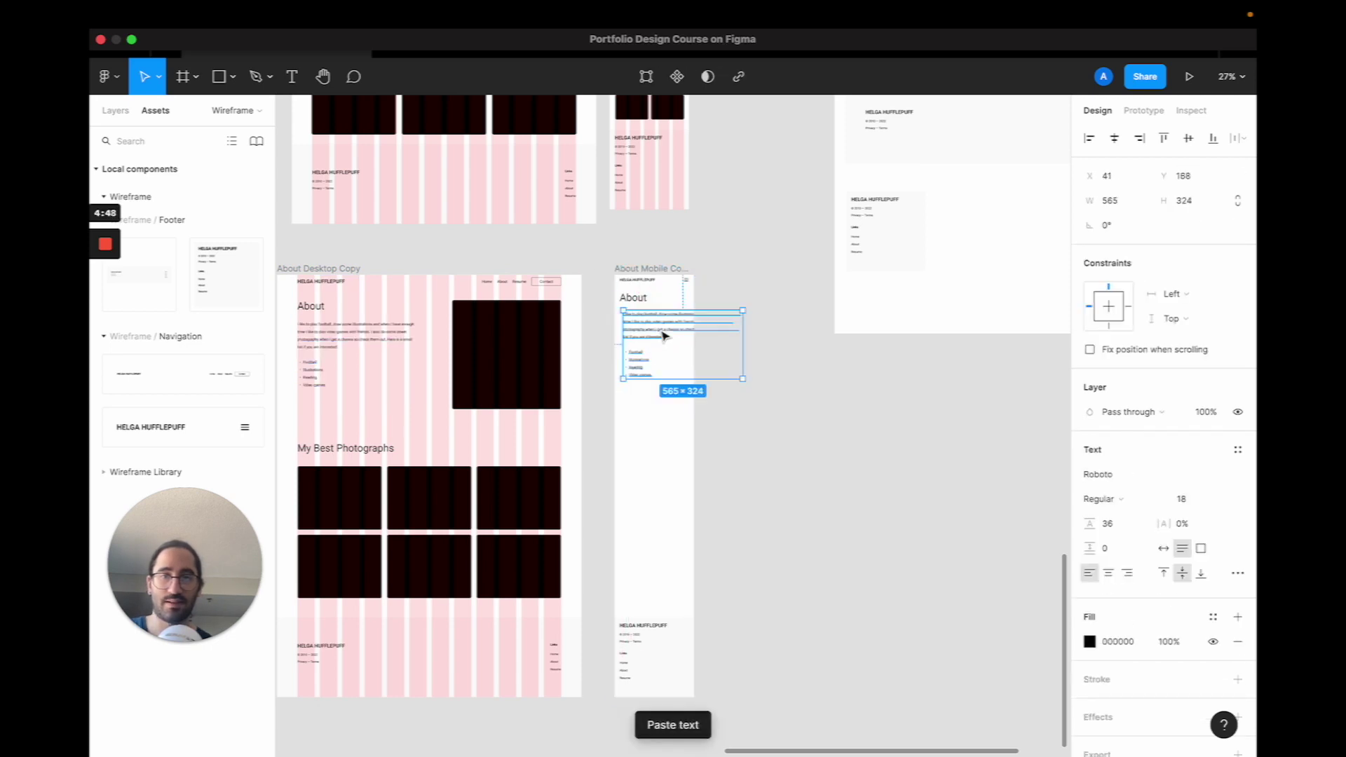
# Examine the font size and position of the intro heading in Home Page Mobile Copy.
pyautogui.hscroll(-10, 665, 335)
pyautogui.hscroll(10, 665, 336)
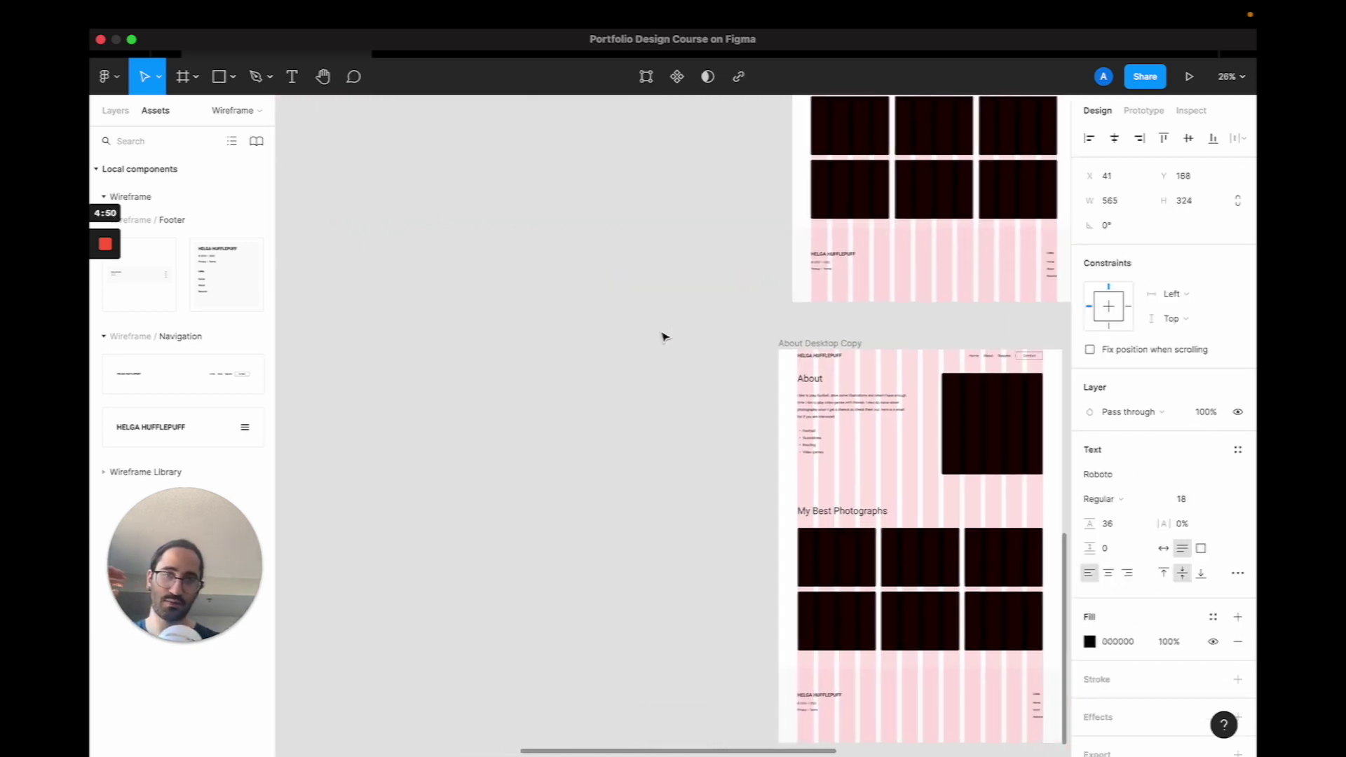
pyautogui.scroll(-3, 665, 336)
pyautogui.scroll(5, 659, 336)
pyautogui.hscroll(-3, 644, 335)
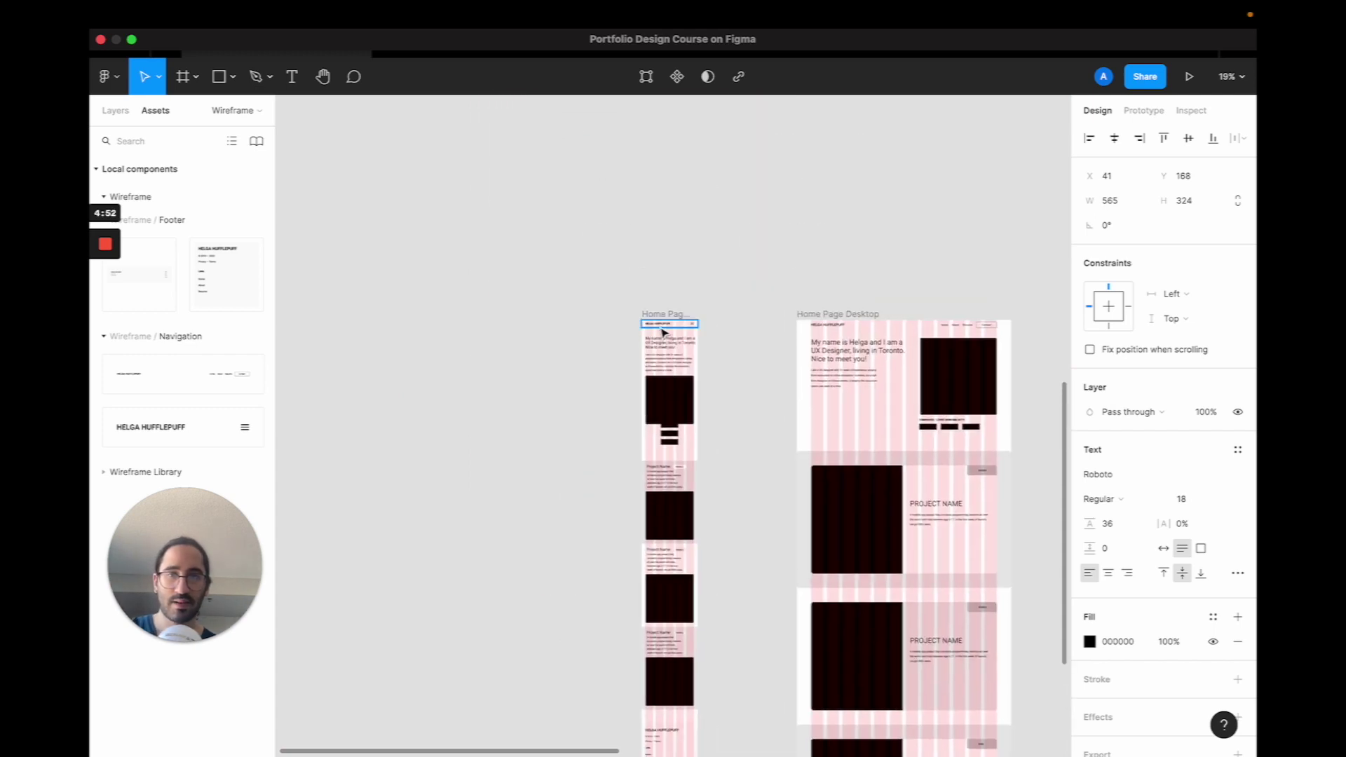
pyautogui.scroll(3, 664, 335)
pyautogui.click(662, 363)
pyautogui.scroll(5, 661, 365)
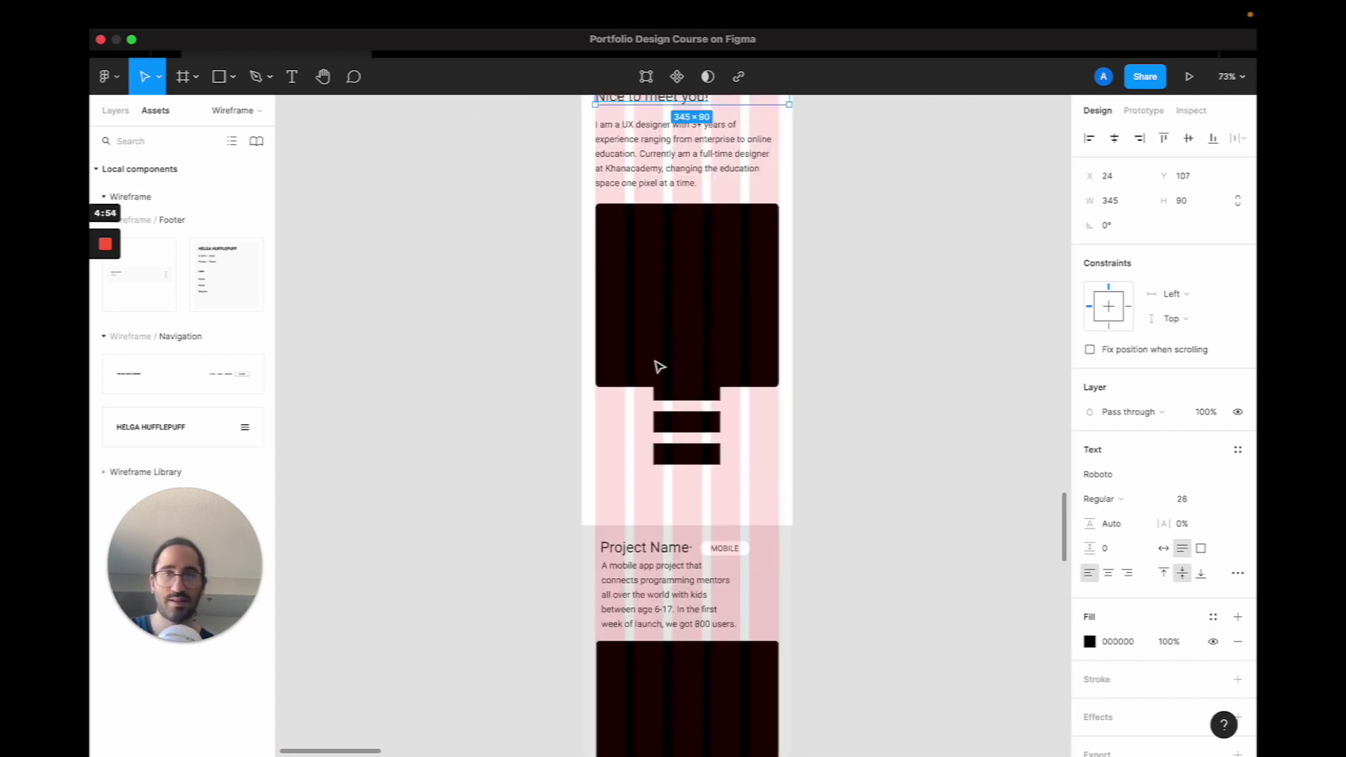
pyautogui.scroll(4, 659, 365)
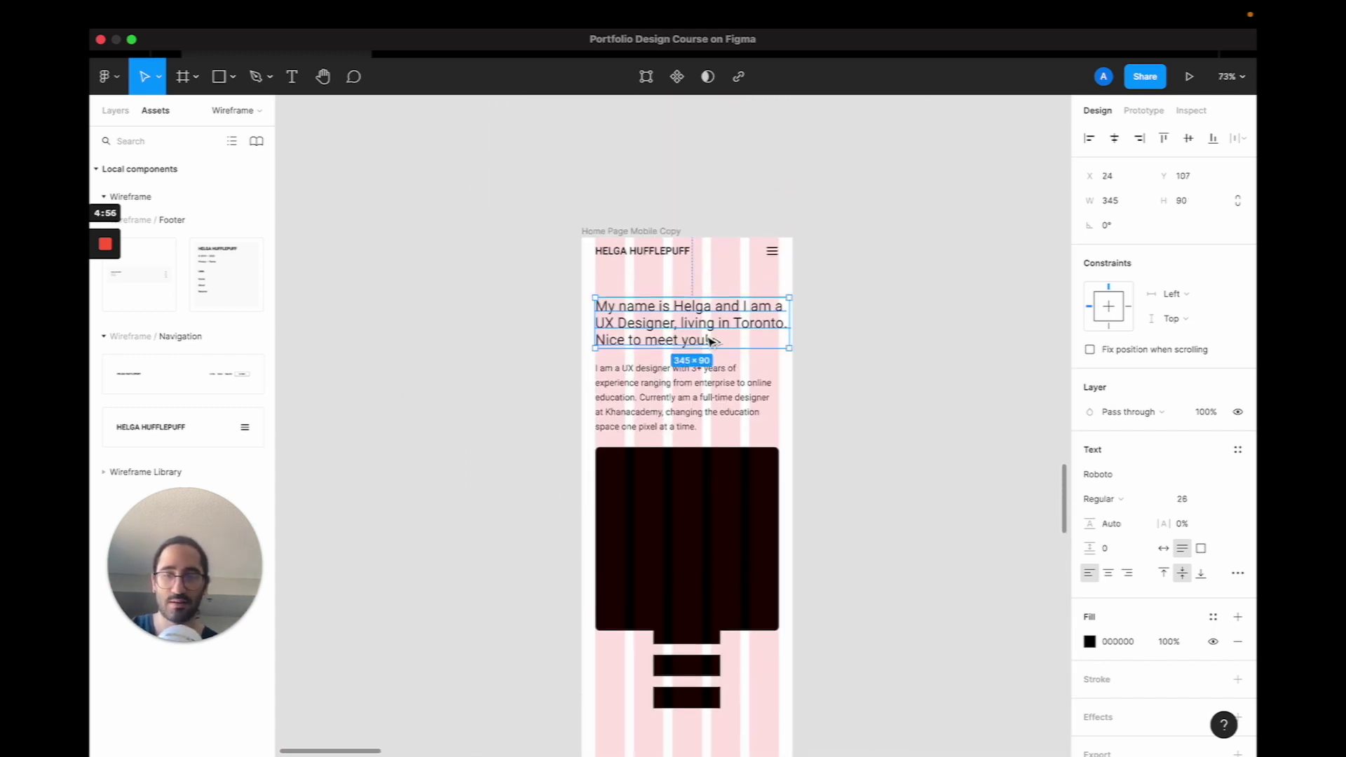
# Set the About heading in About Mobile Copy to font size 26 and move it to about X 39, Y 113.
pyautogui.hscroll(-5, 802, 381)
pyautogui.keyDown('ctrl'); pyautogui.scroll(-3, 802, 381); pyautogui.keyUp('ctrl')
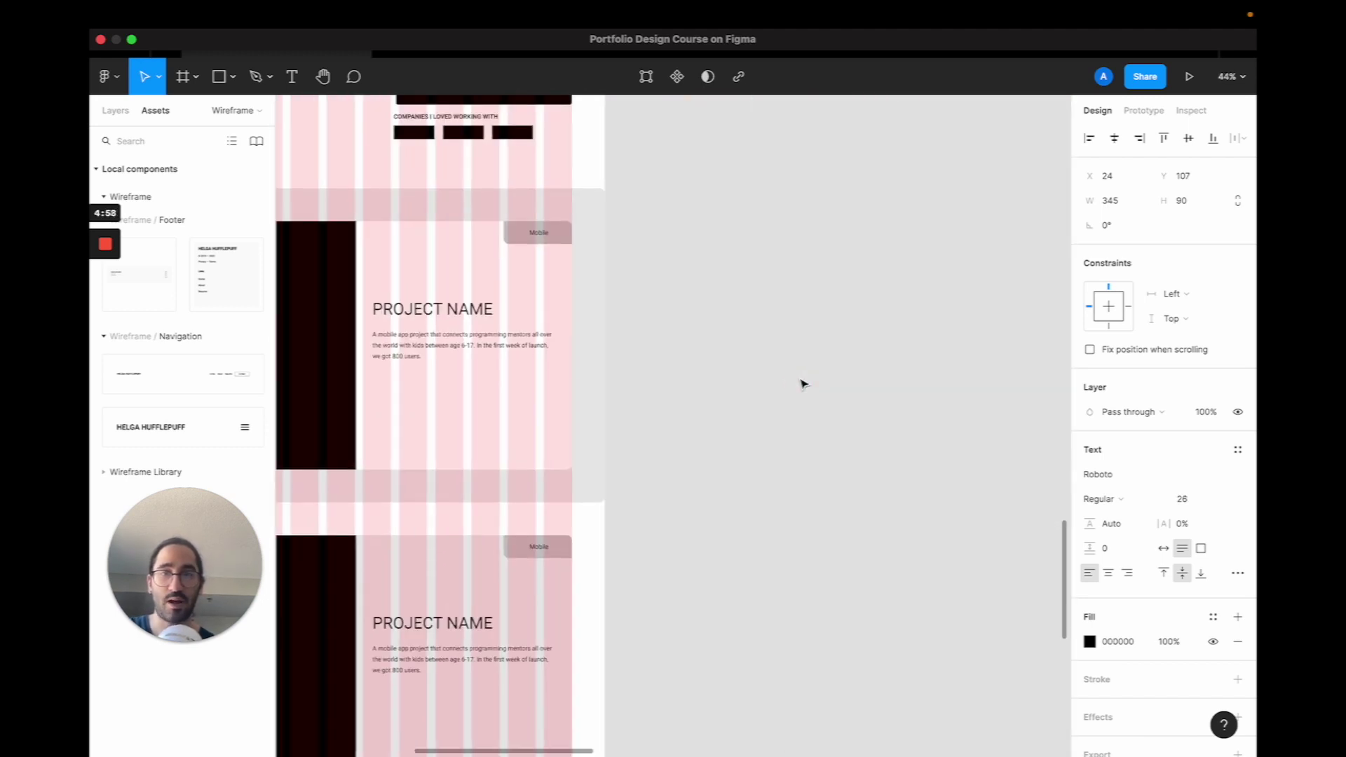
pyautogui.hscroll(-2, 802, 381)
pyautogui.scroll(-3, 802, 384)
pyautogui.keyDown('ctrl'); pyautogui.scroll(-6, 802, 384); pyautogui.keyUp('ctrl')
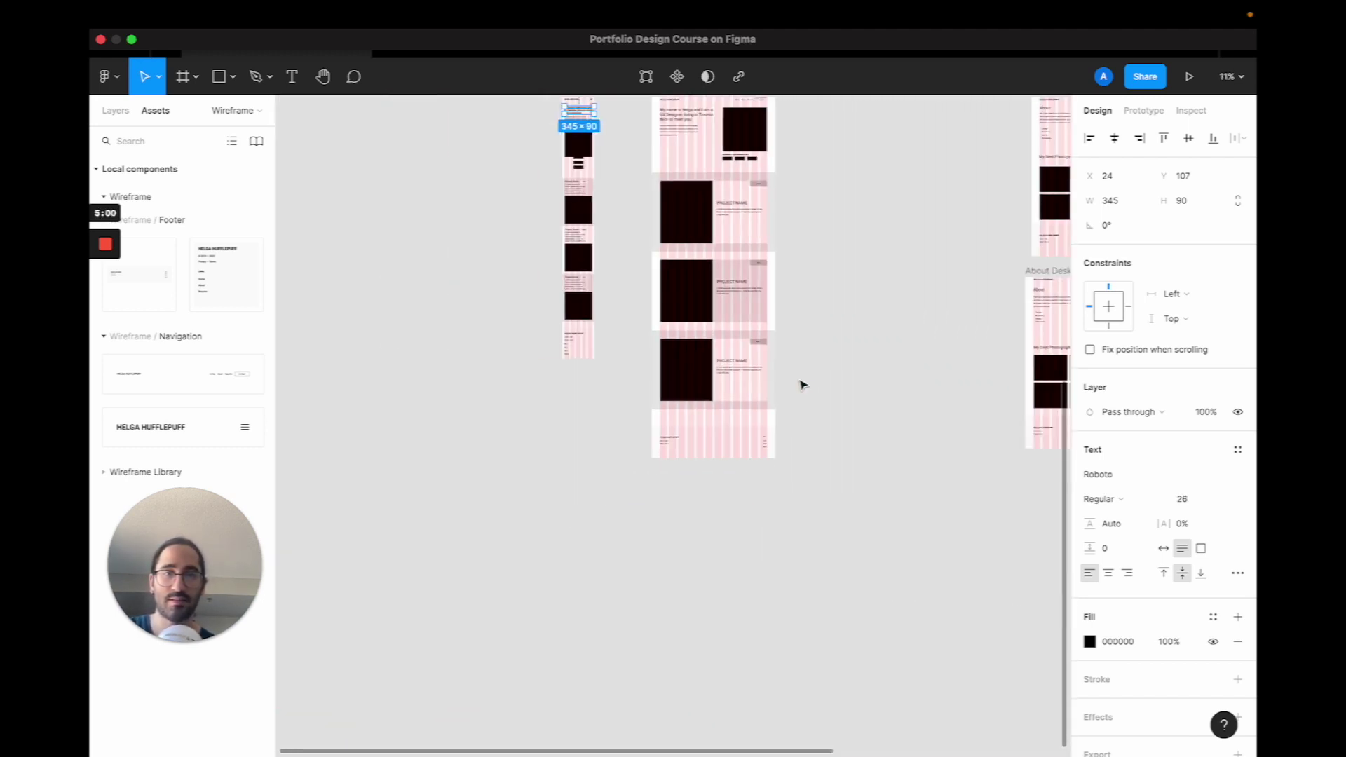
pyautogui.hscroll(7, 801, 383)
pyautogui.scroll(-2, 421, 361)
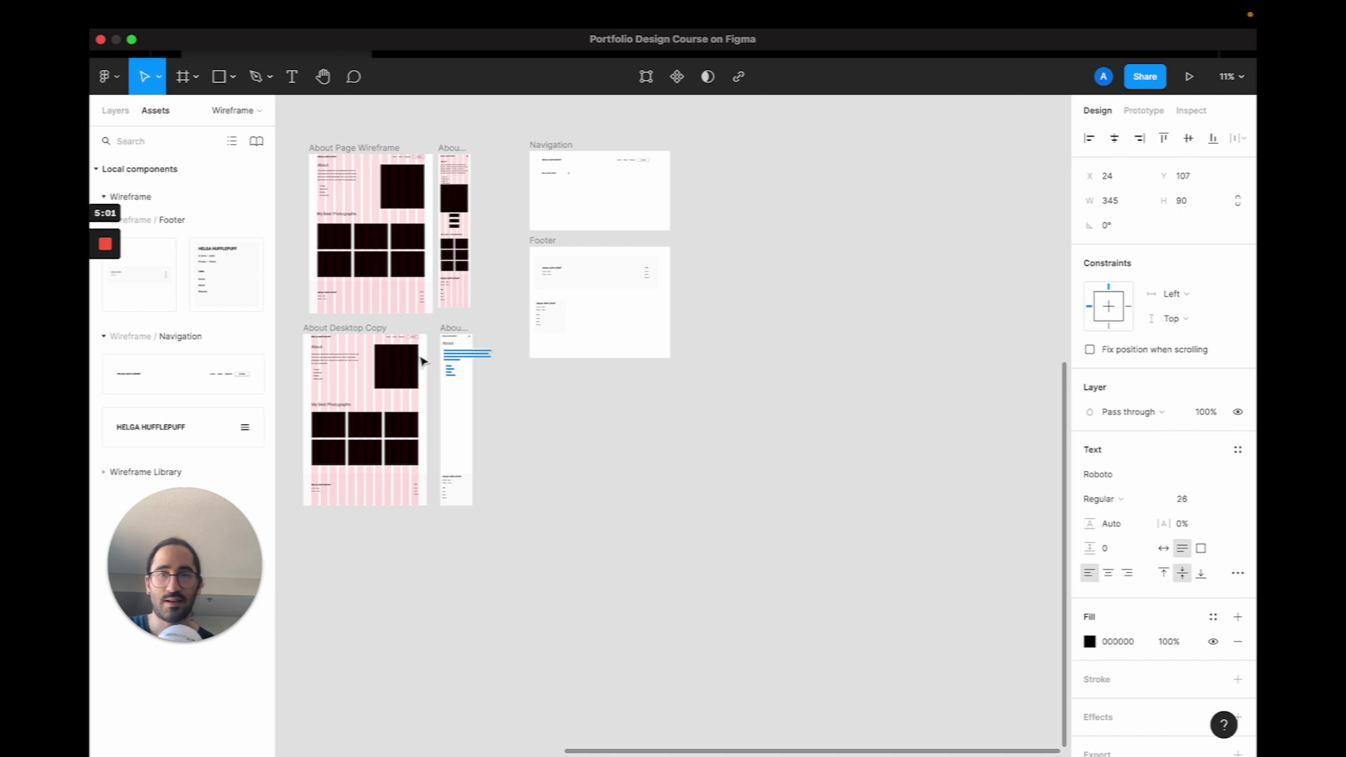
pyautogui.click(456, 335)
pyautogui.hotkey('shift', '0')
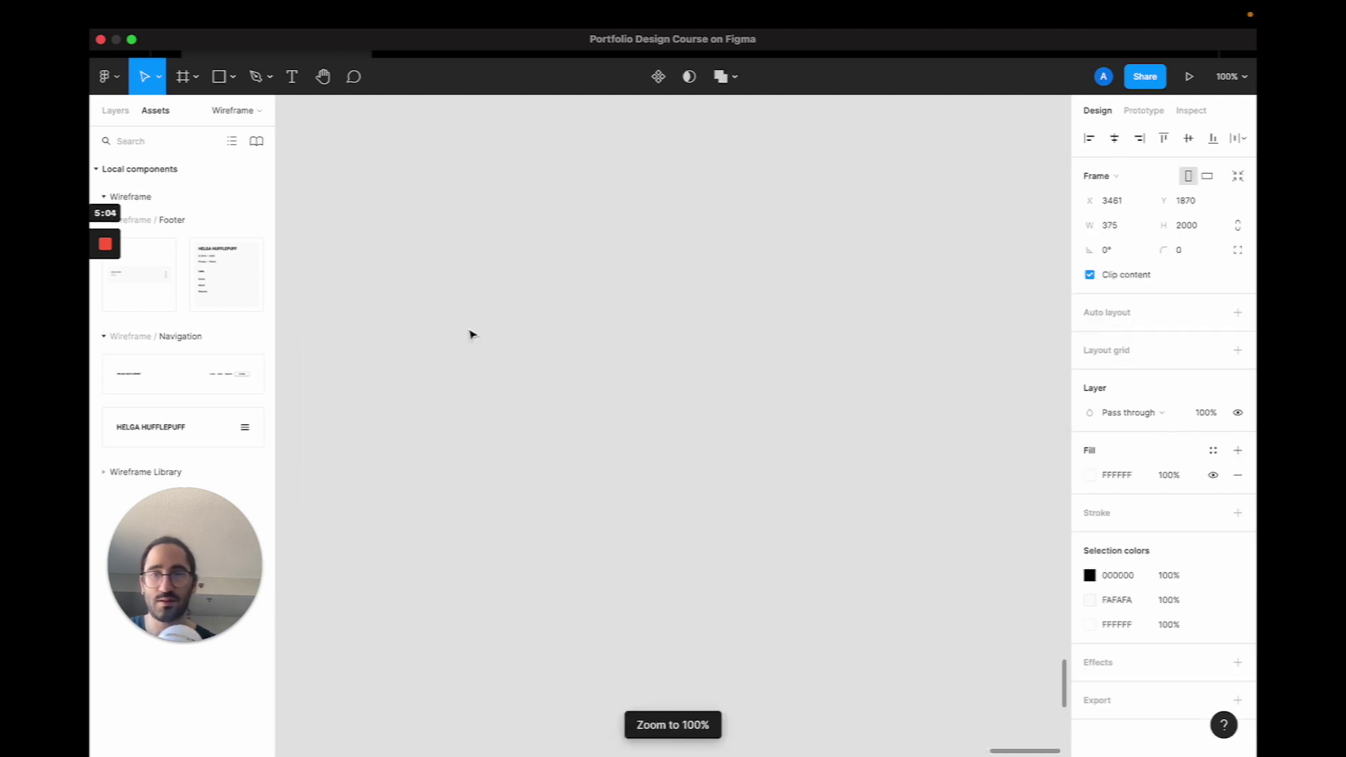
pyautogui.hotkey('shift', '2')
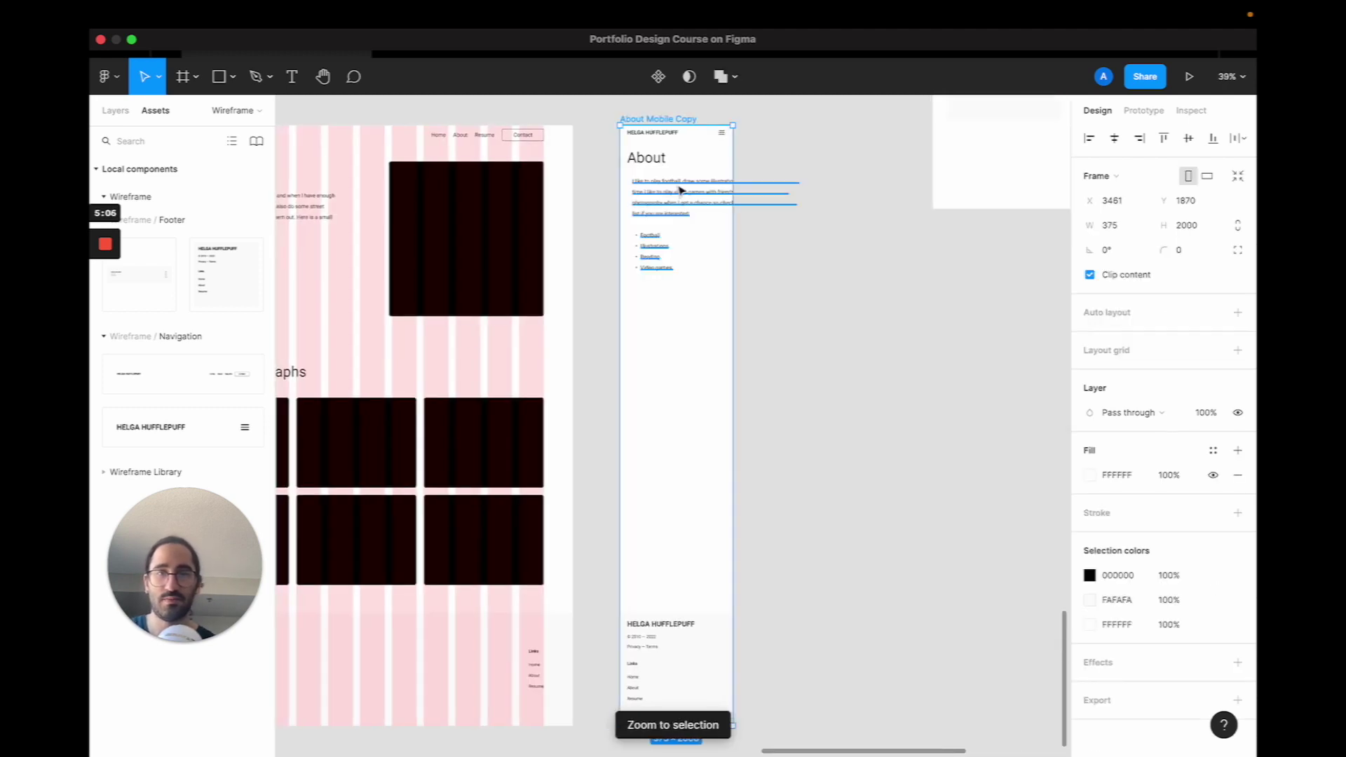
pyautogui.click(661, 165)
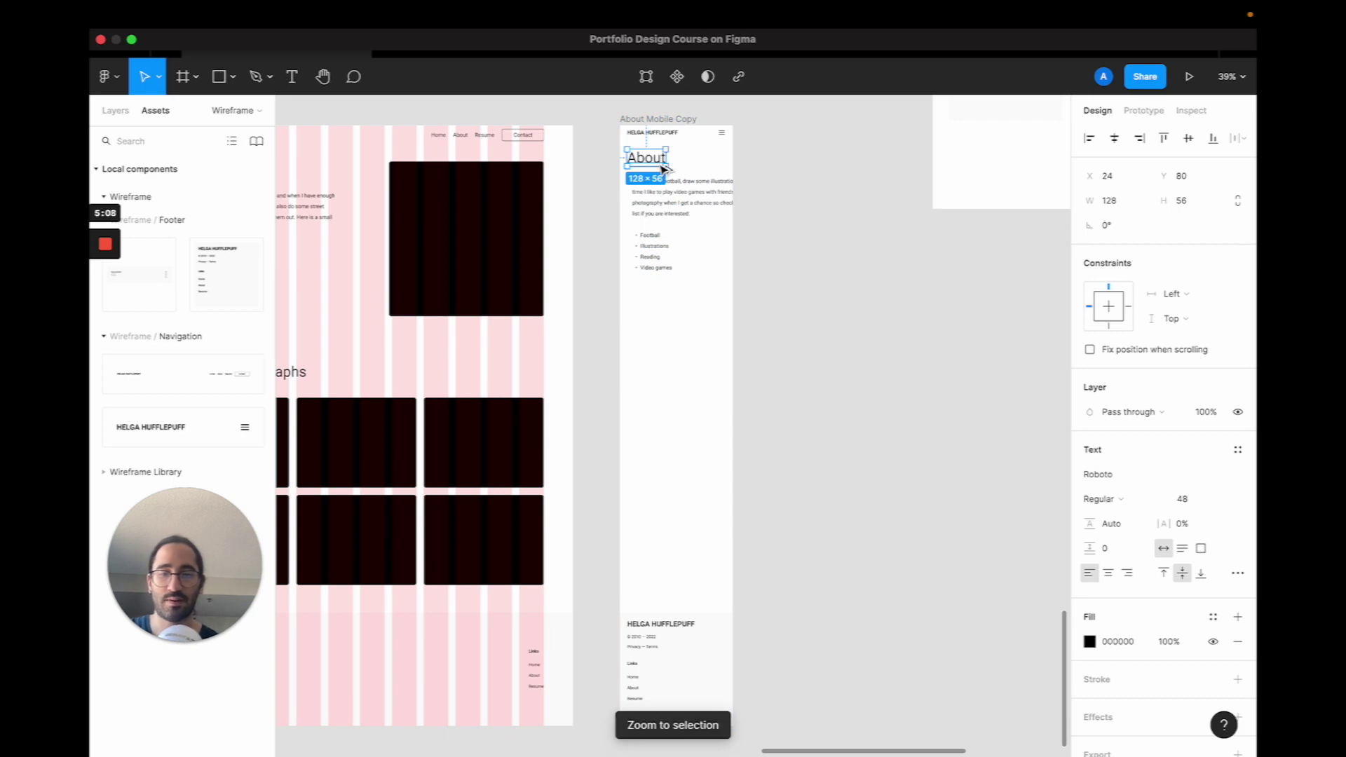
pyautogui.press('super+shift+comma')
pyautogui.press('super+shift+comma')
pyautogui.press('super+shift+comma')
pyautogui.press('super+shift+comma')
pyautogui.press('super+shift+comma')
pyautogui.press('super+shift+comma')
pyautogui.press('super+shift+comma')
pyautogui.press('super+shift+comma')
pyautogui.press('super+shift+comma')
pyautogui.press('super+shift+comma')
pyautogui.press('super+shift+comma')
pyautogui.press('super+shift+comma')
pyautogui.press('super+shift+comma')
pyautogui.press('super+shift+comma')
pyautogui.press('super+shift+comma')
pyautogui.press('super+shift+comma')
pyautogui.press('super+shift+comma')
pyautogui.press('super+shift+comma')
pyautogui.press('super+shift+comma')
pyautogui.press('super+shift+comma')
pyautogui.scroll(5, 645, 149)
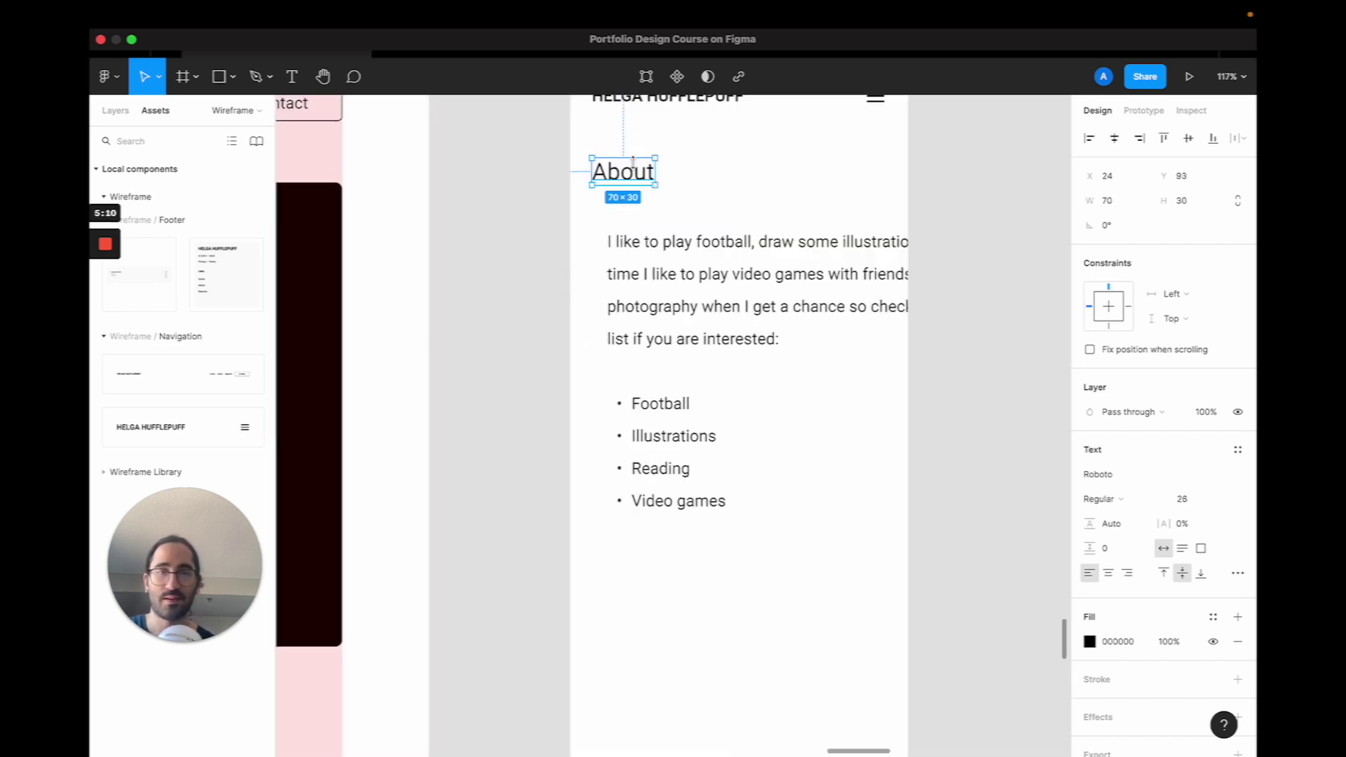
pyautogui.moveTo(629, 177); pyautogui.dragTo(641, 193)
pyautogui.scroll(-5, 640, 194)
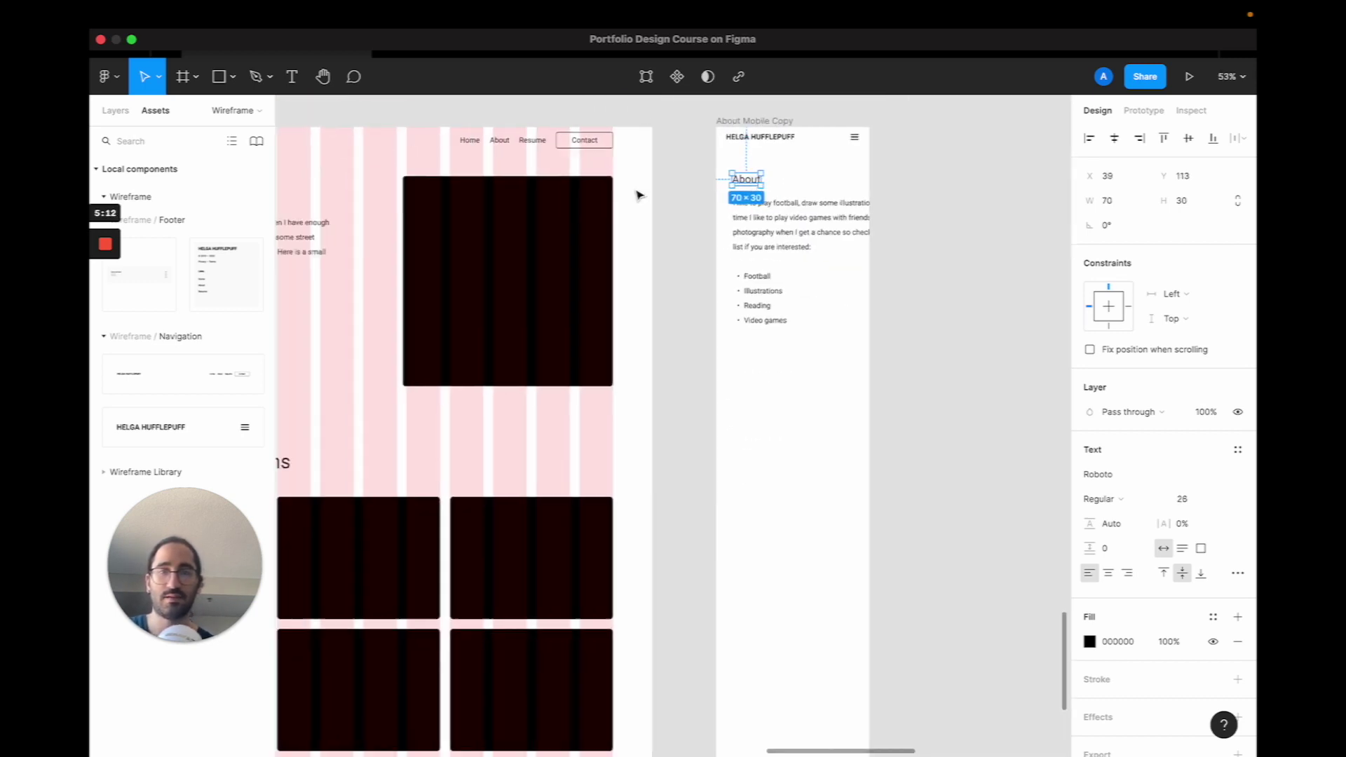
# Examine the font size and line height of the intro paragraph in Home Page Mobile Copy.
pyautogui.hscroll(-4, 639, 195)
pyautogui.hscroll(-3, 639, 195)
pyautogui.scroll(-4, 639, 195)
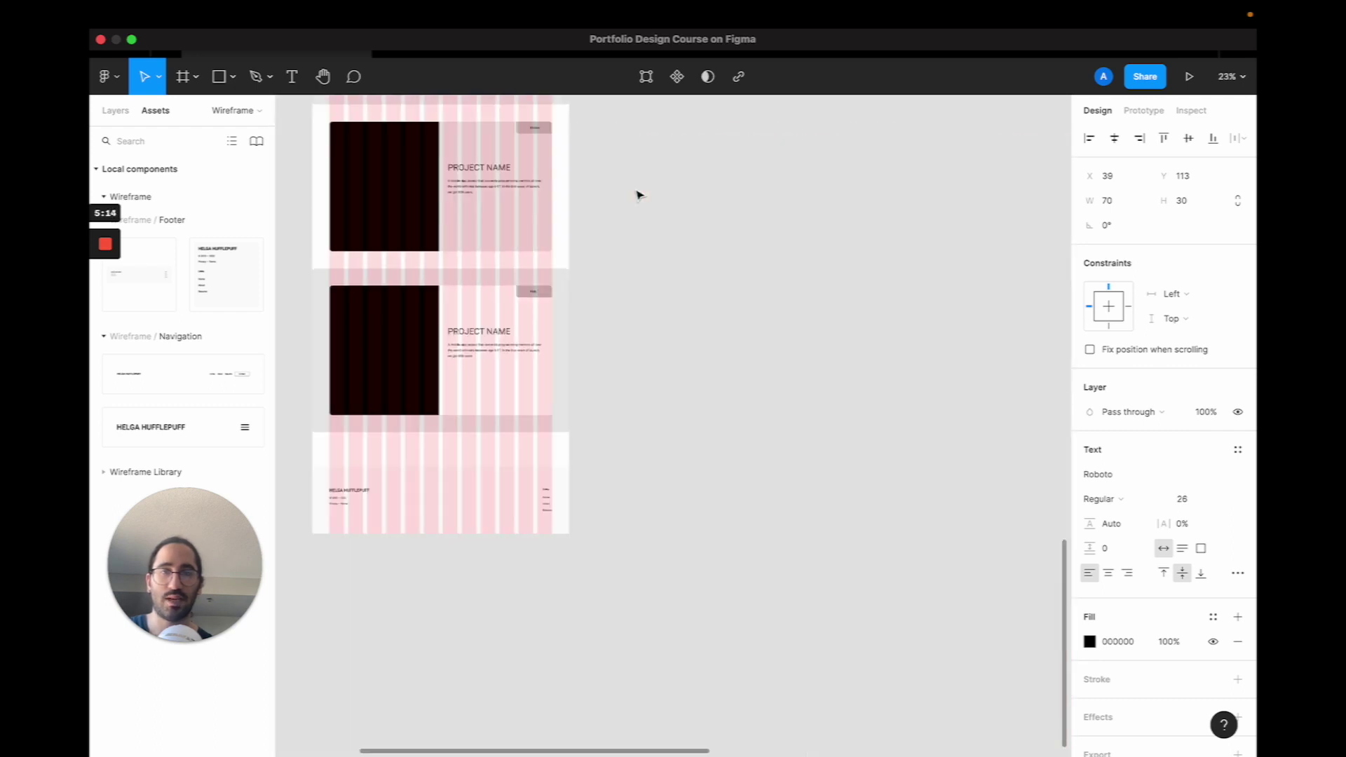
pyautogui.hscroll(-5, 638, 196)
pyautogui.hscroll(-3, 637, 197)
pyautogui.scroll(1, 637, 197)
pyautogui.click(716, 235)
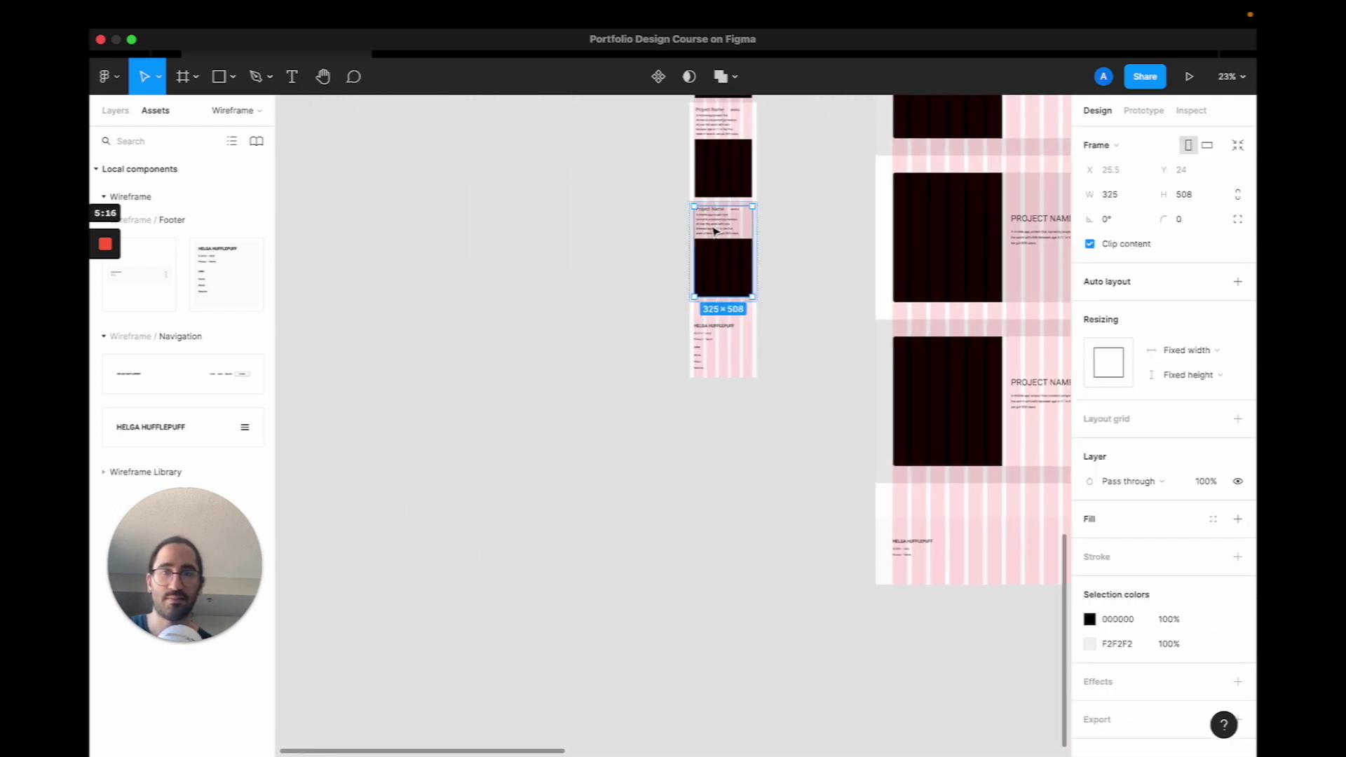
pyautogui.scroll(10, 715, 211)
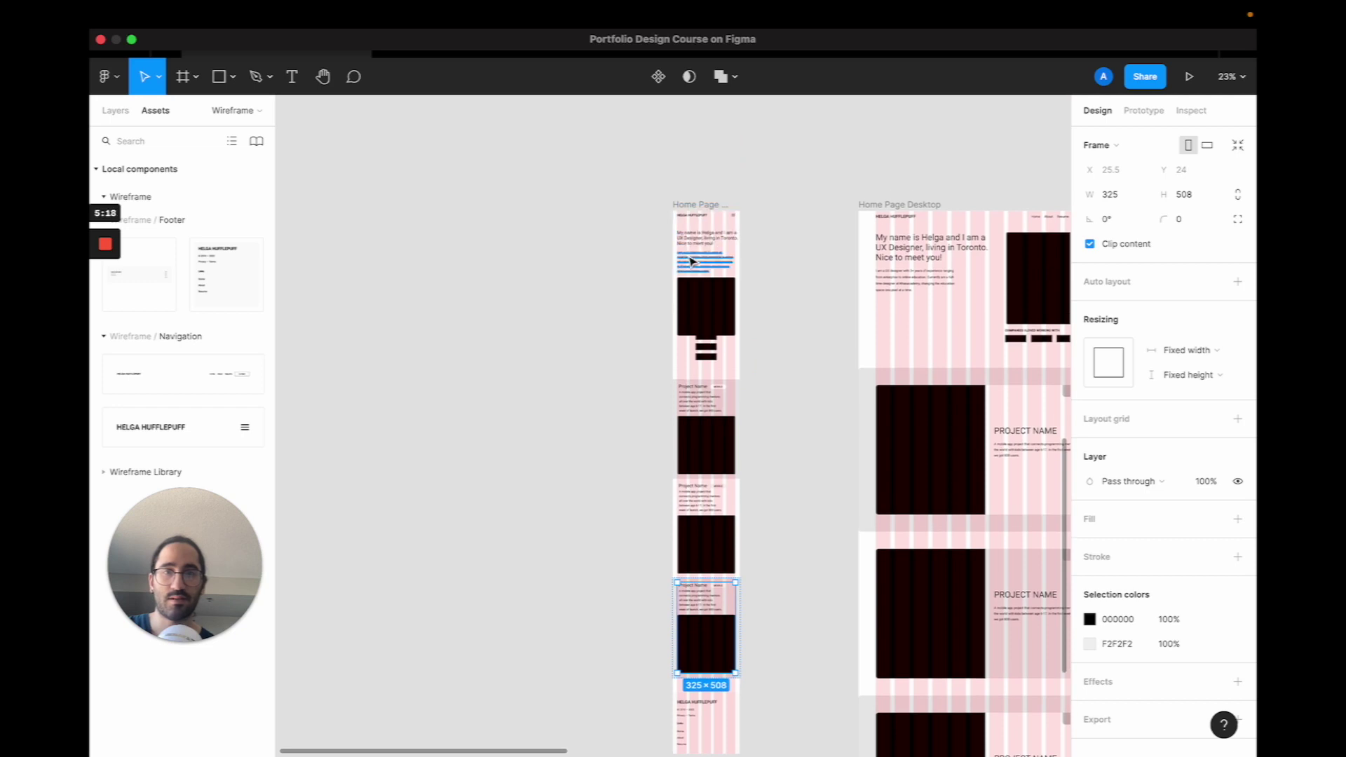
pyautogui.click(687, 259)
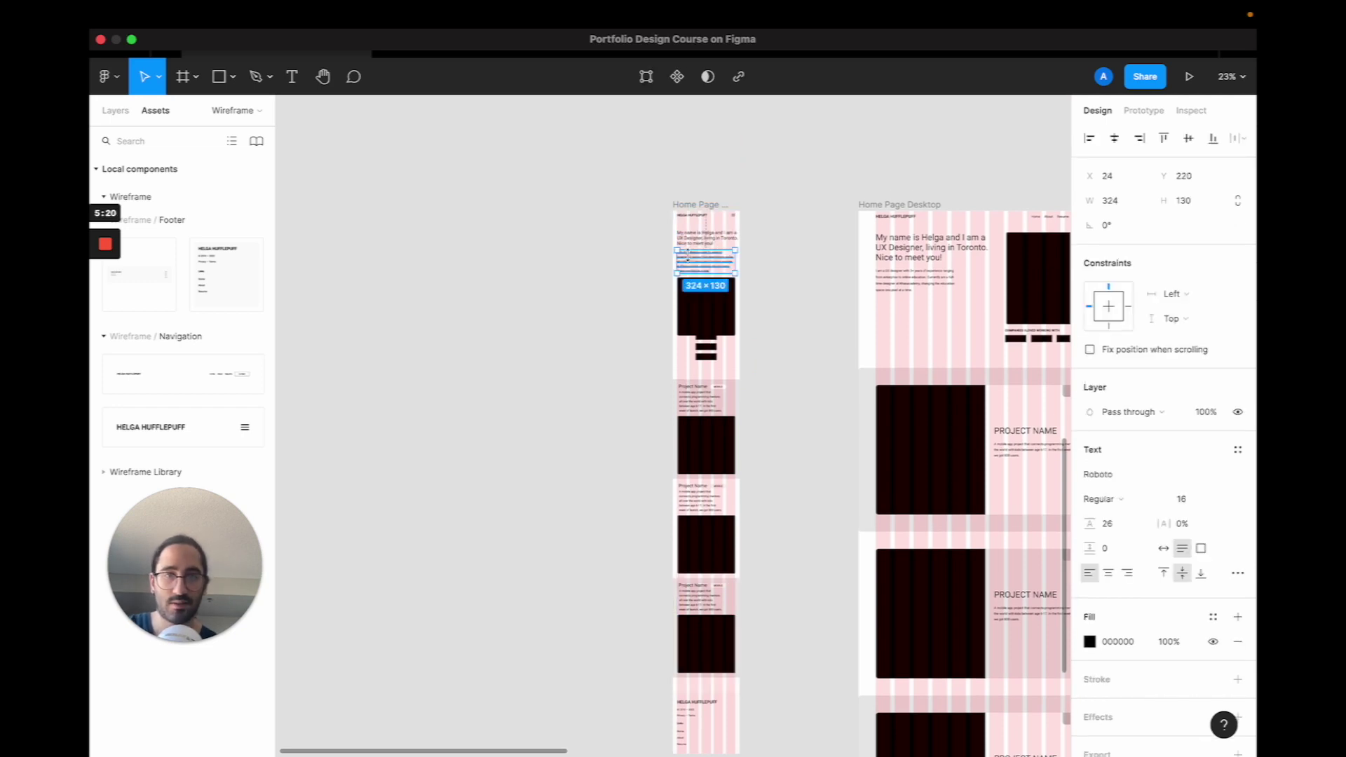
# Set the About Mobile Copy paragraph and list to font size 16 with line height 26.
pyautogui.scroll(-5, 687, 259)
pyautogui.hscroll(5, 687, 259)
pyautogui.click(562, 291)
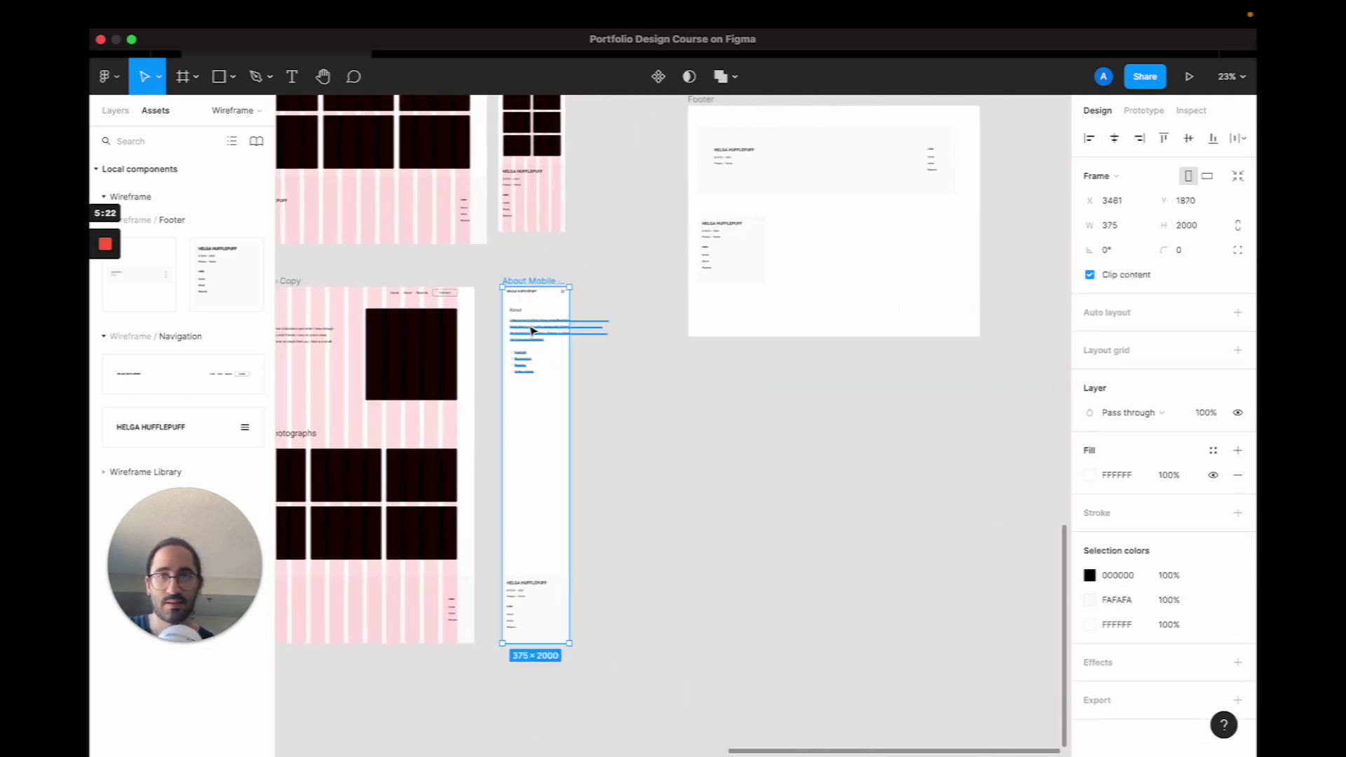
pyautogui.click(531, 330)
pyautogui.scroll(5, 531, 337)
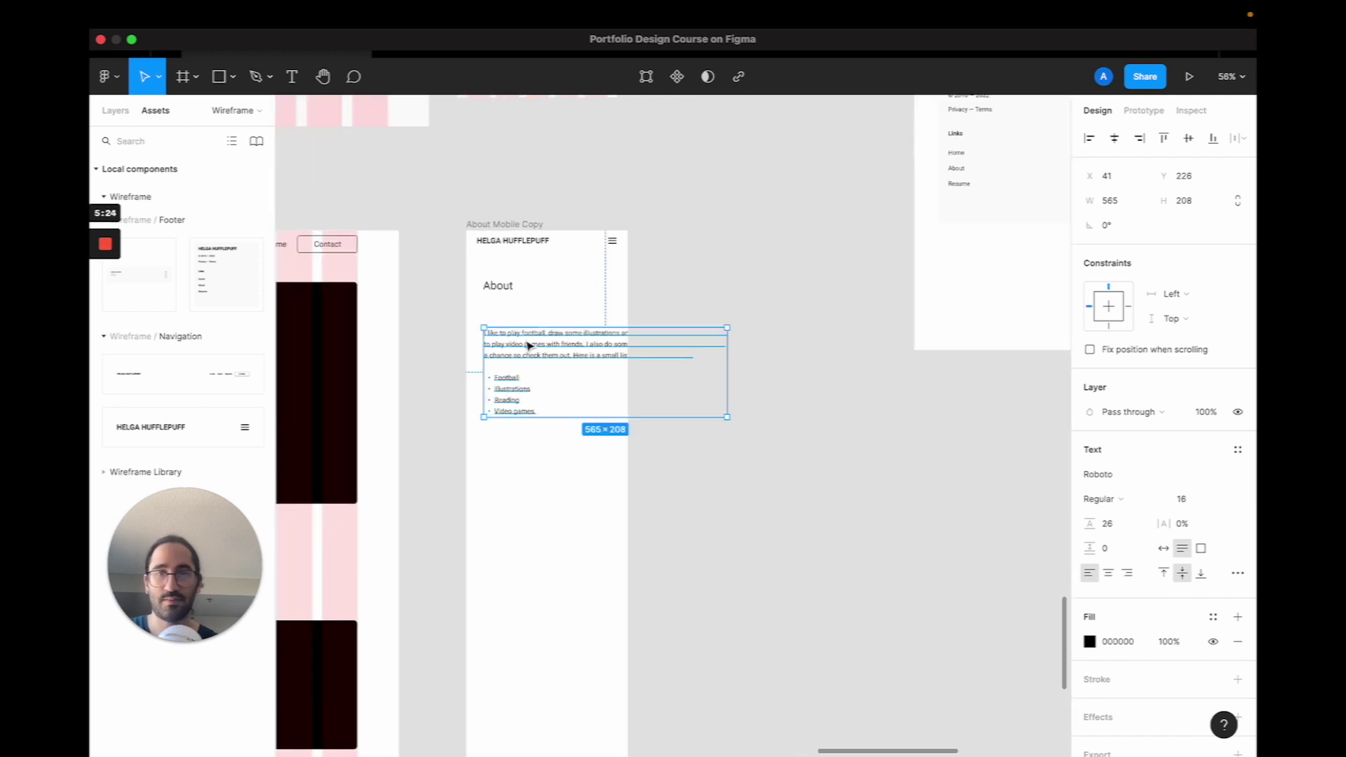
# Move the About Mobile Copy paragraph up to X 39, Y 167 under the heading and narrow its text box to 300 px.
pyautogui.moveTo(529, 345); pyautogui.dragTo(528, 319)
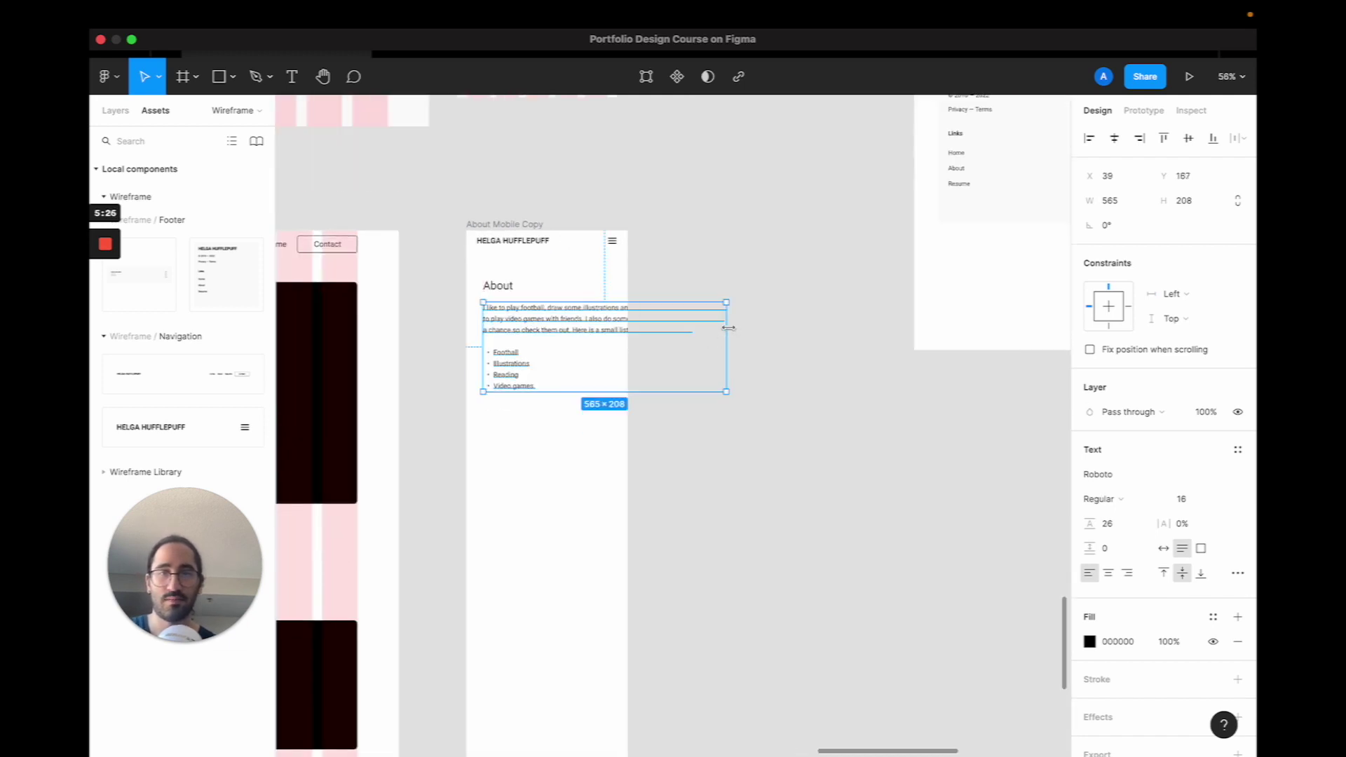
pyautogui.moveTo(729, 327); pyautogui.dragTo(612, 328)
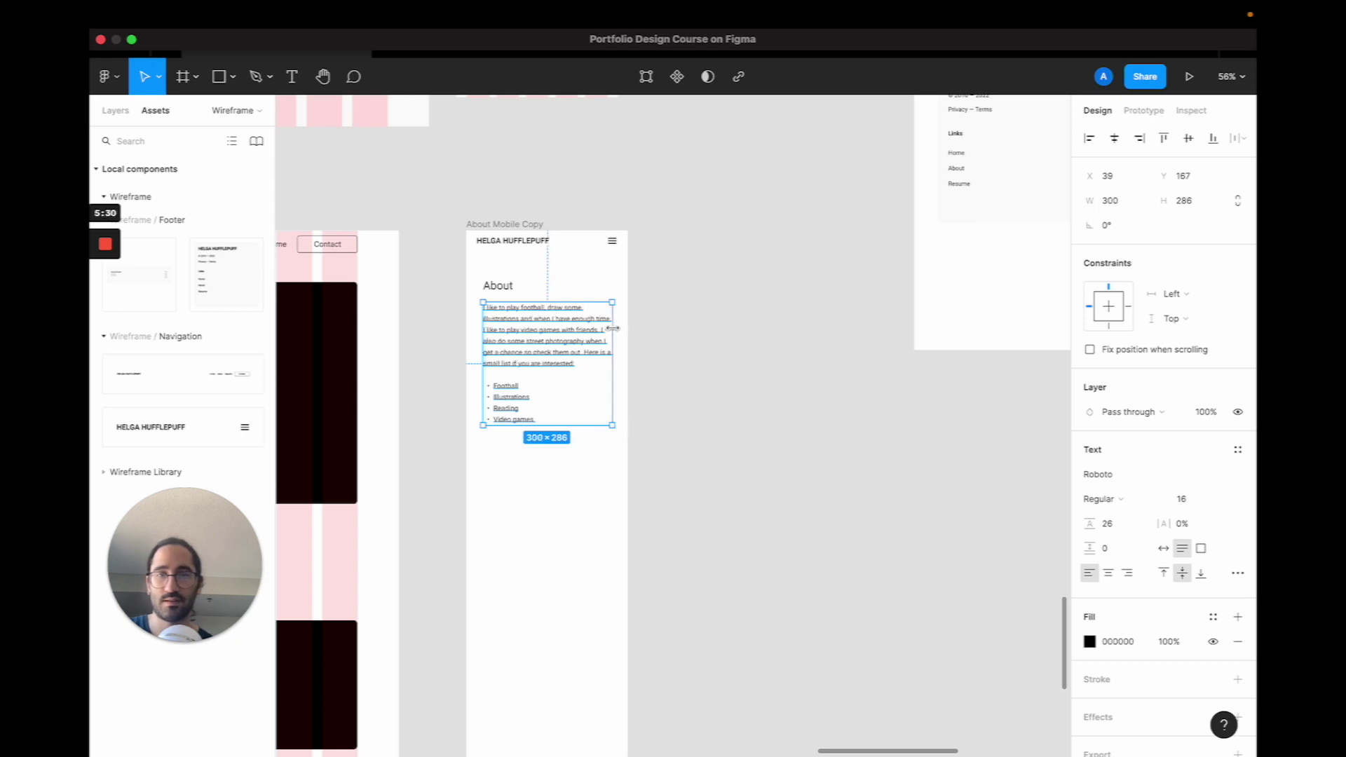
pyautogui.scroll(-8, 560, 321)
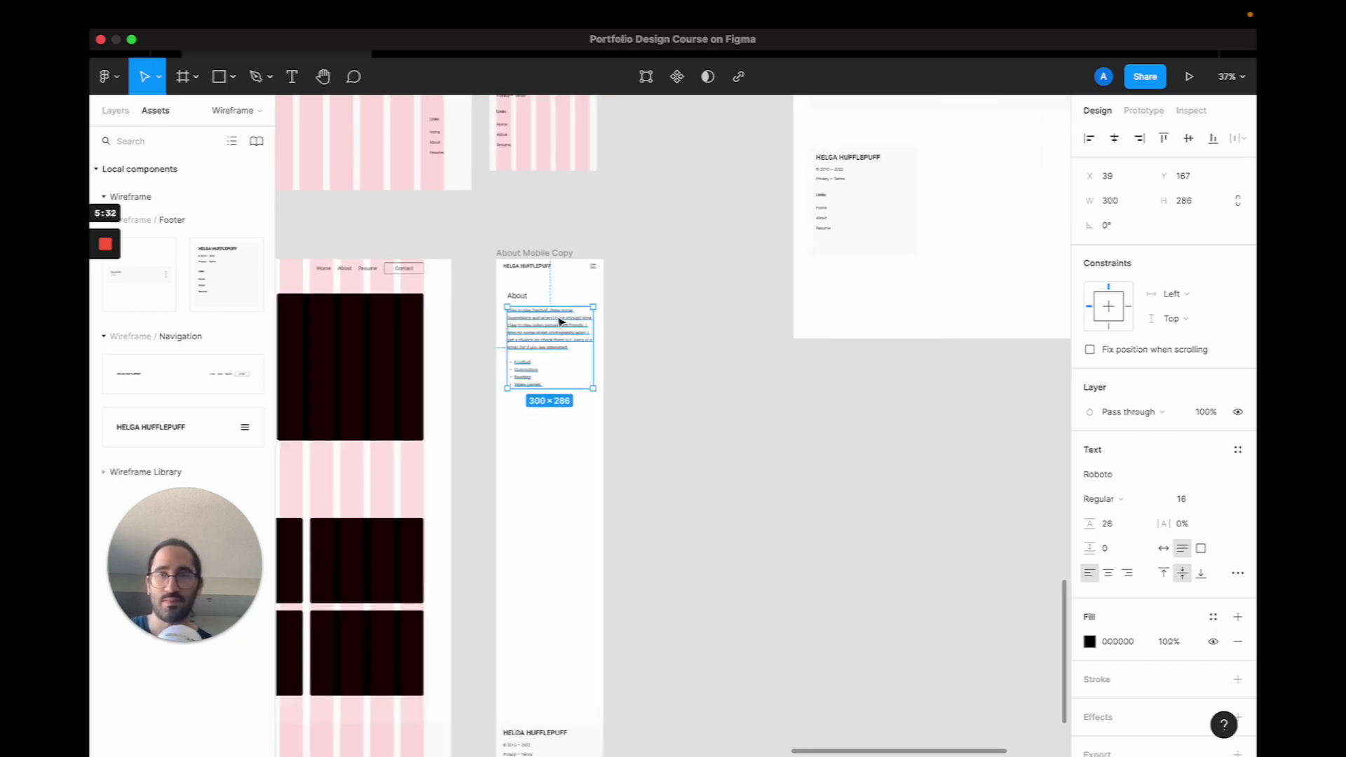
pyautogui.scroll(3, 561, 321)
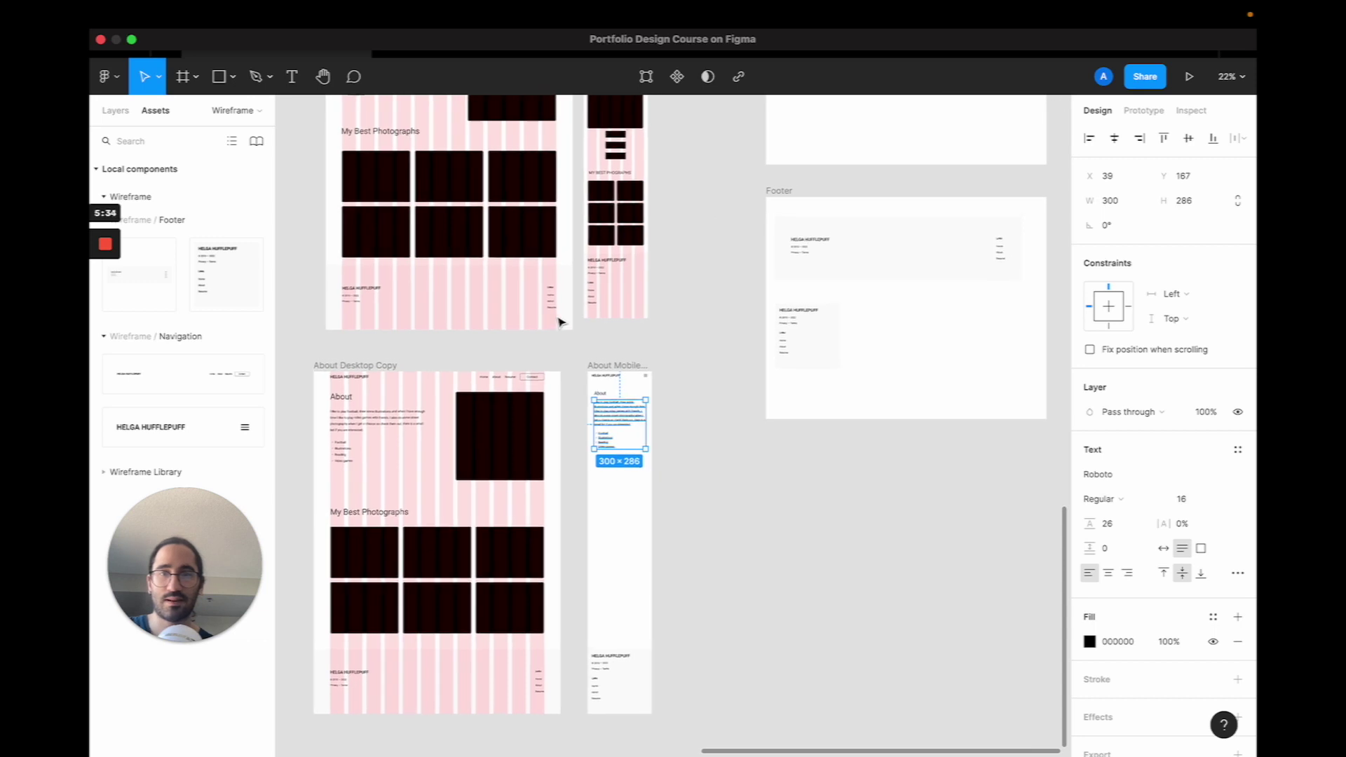
pyautogui.scroll(-4, 589, 301)
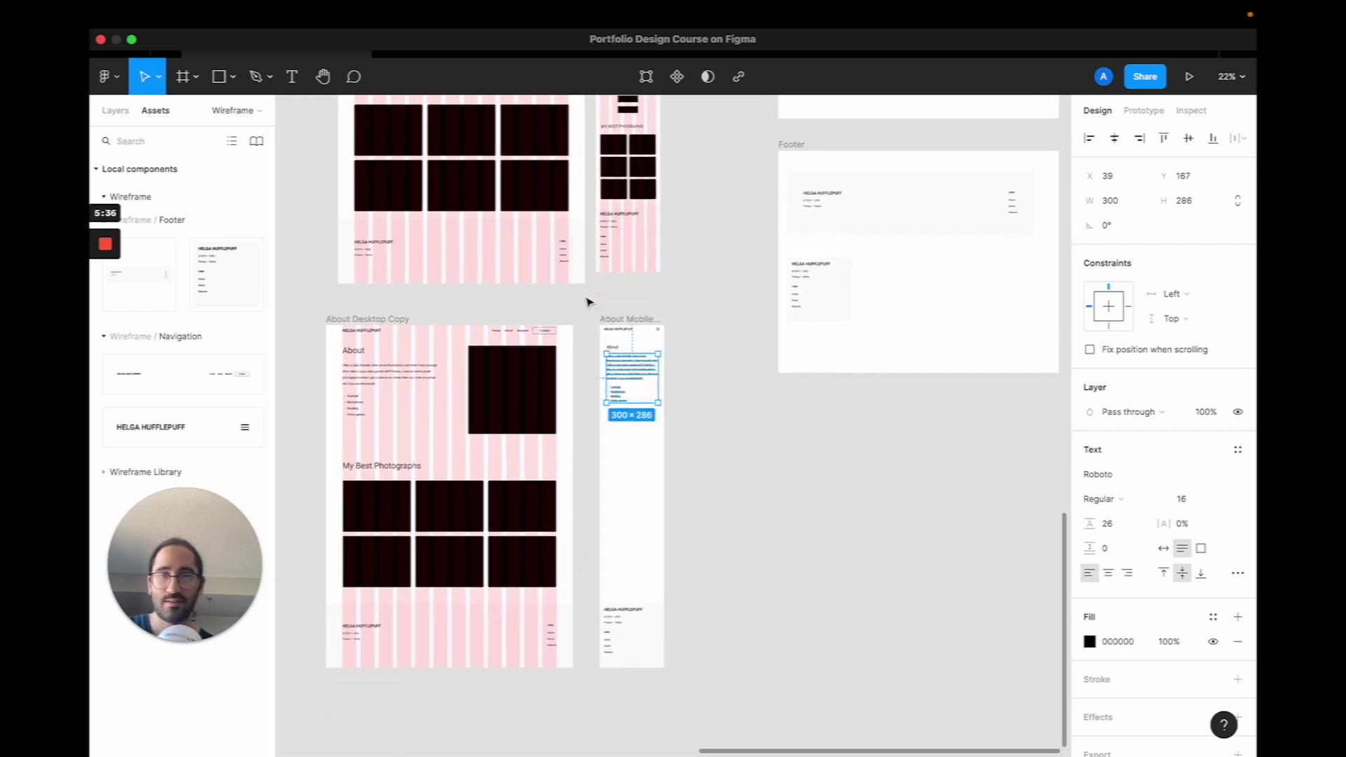
pyautogui.click(522, 404)
pyautogui.click(645, 321)
pyautogui.scroll(-1, 641, 324)
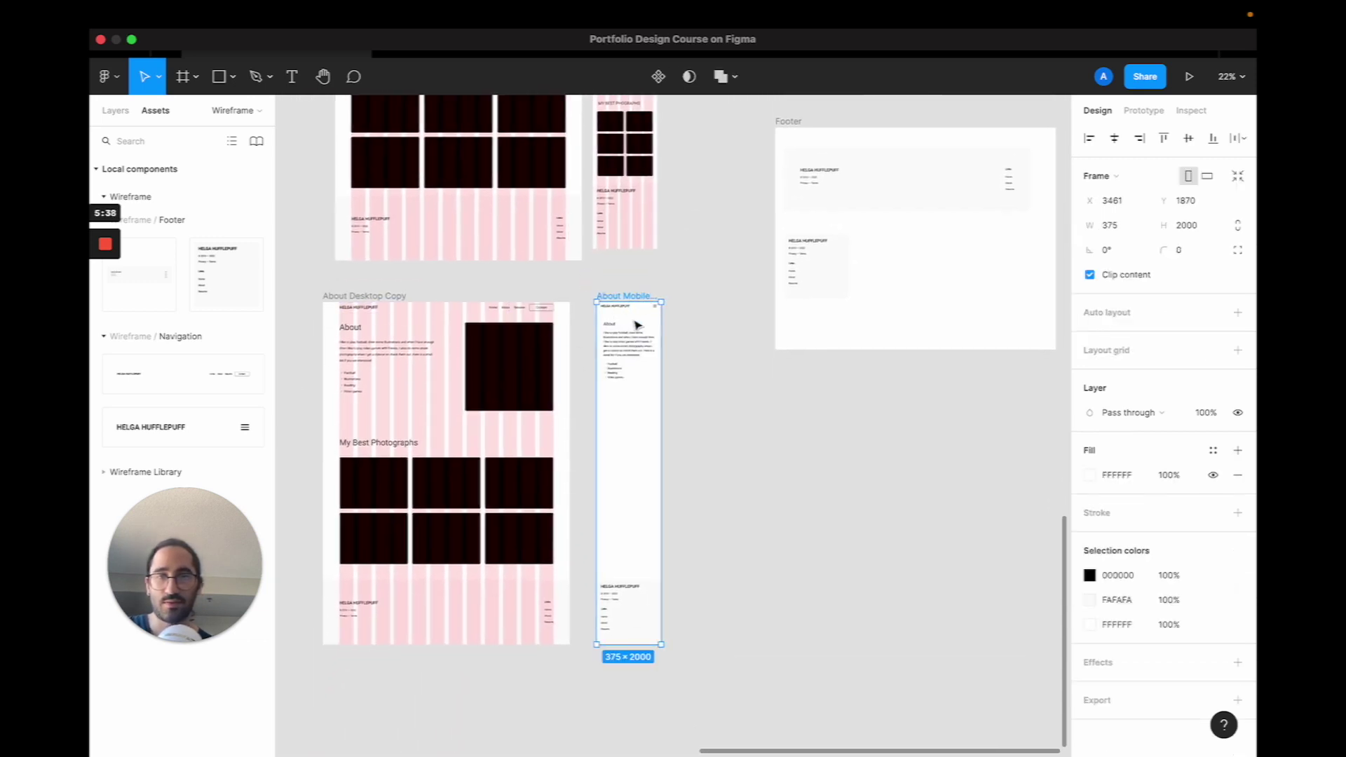
pyautogui.scroll(3, 631, 326)
pyautogui.scroll(-3, 630, 326)
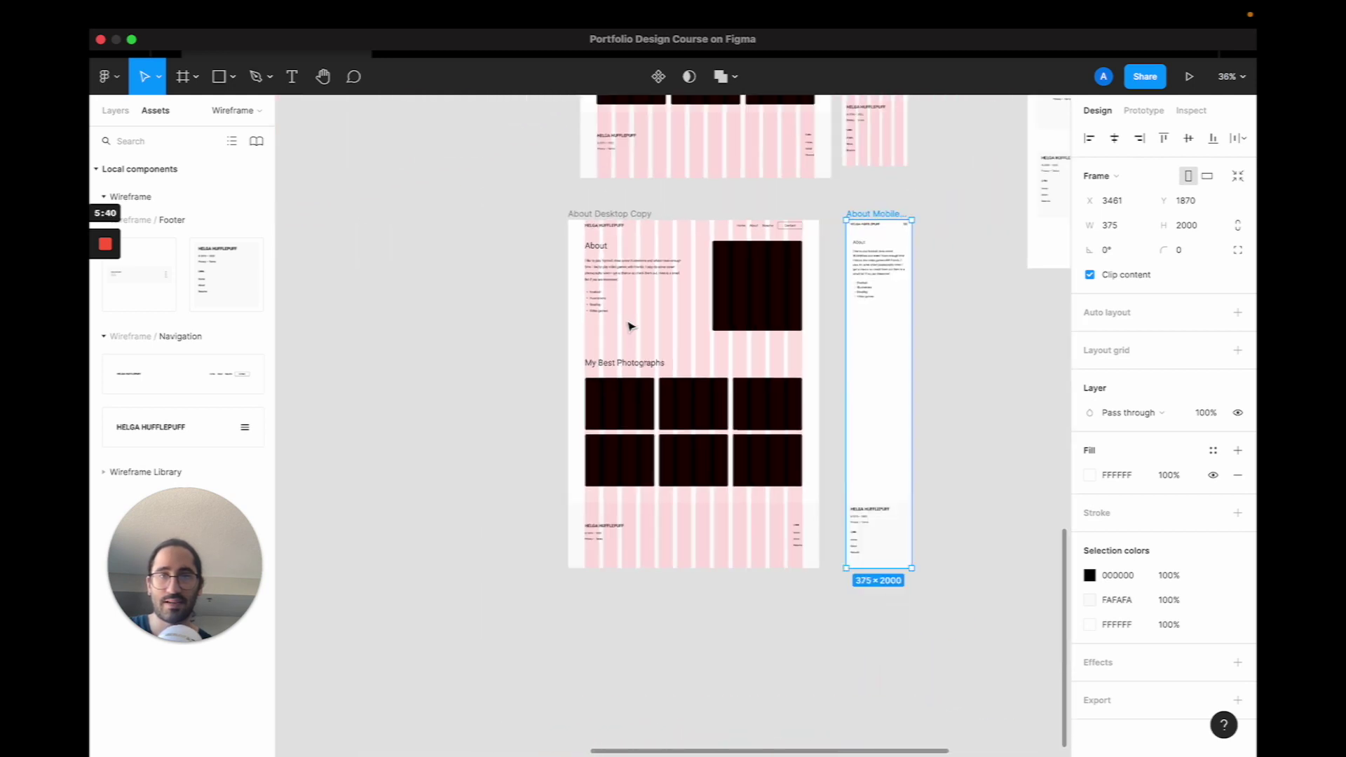
# Open the column layout grid settings of the existing mobile About page wireframe to check its count, margin and gutter.
pyautogui.scroll(5, 630, 326)
pyautogui.hscroll(3, 631, 326)
pyautogui.click(666, 202)
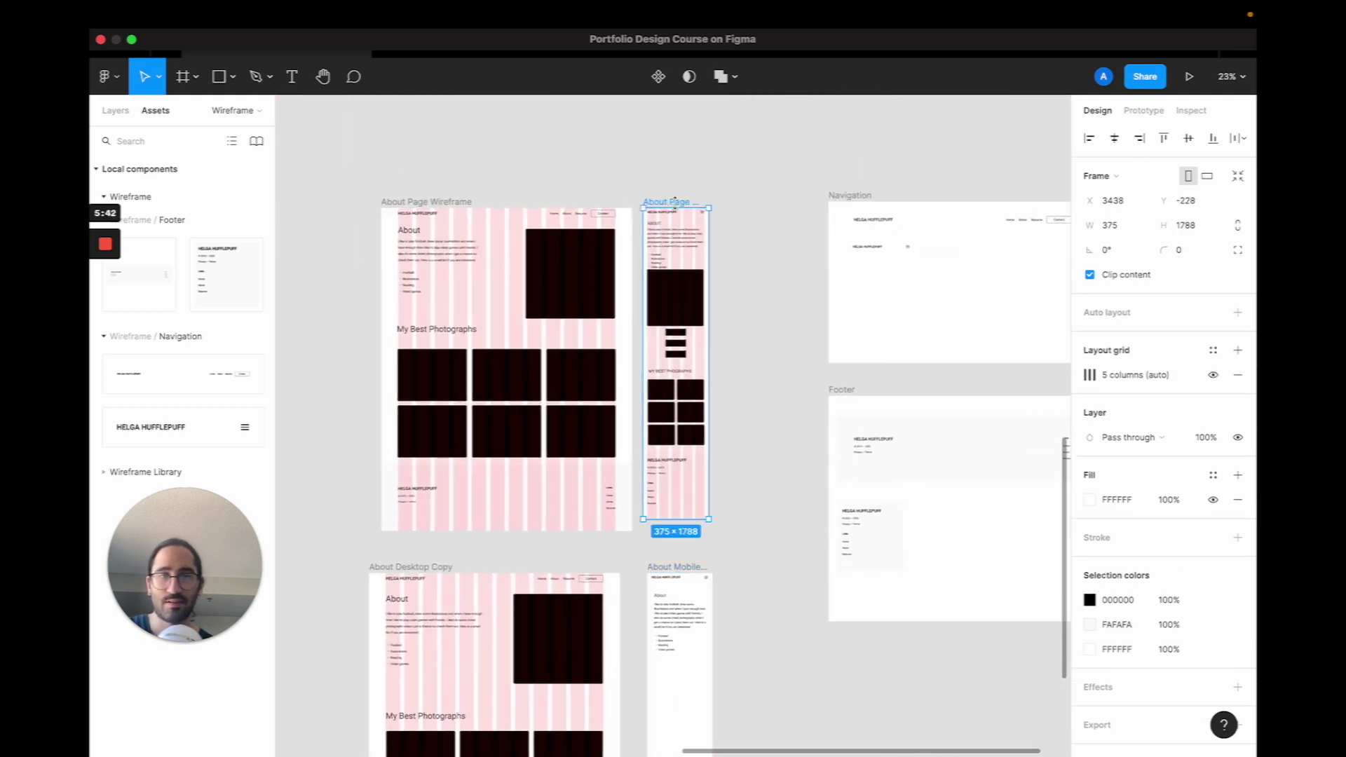
pyautogui.click(1098, 376)
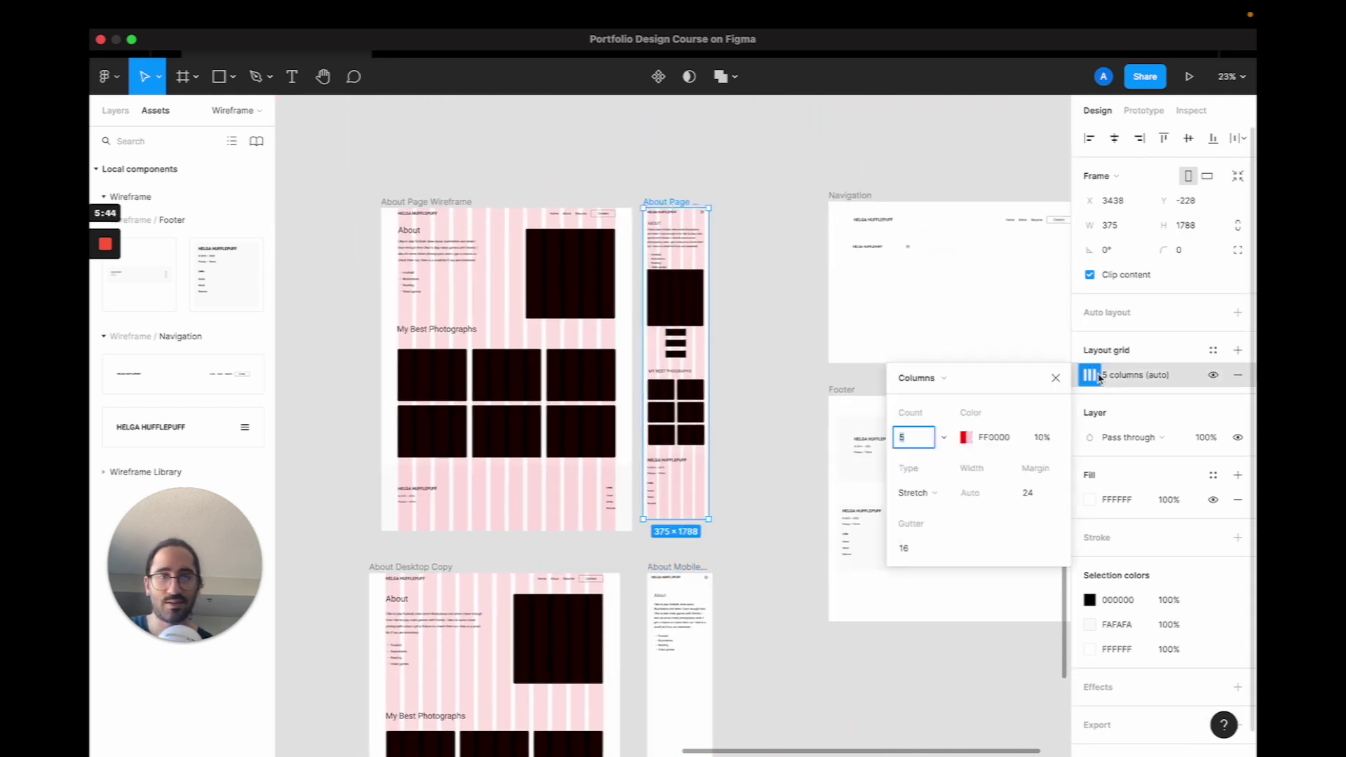
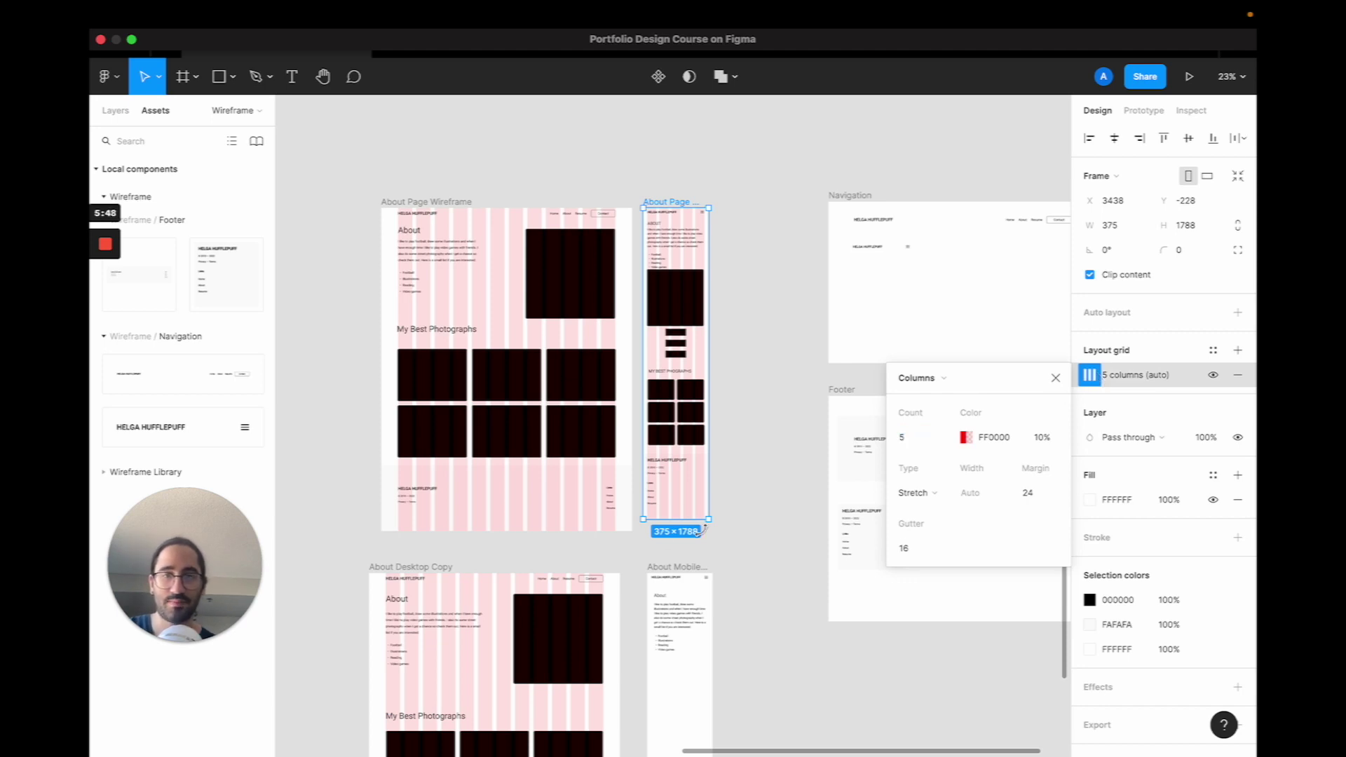
# Paste the copied 5-column layout grid onto the About Mobile Copy frame.
pyautogui.click(689, 577)
pyautogui.click(677, 567)
pyautogui.scroll(-3, 843, 531)
pyautogui.hscroll(-1, 843, 530)
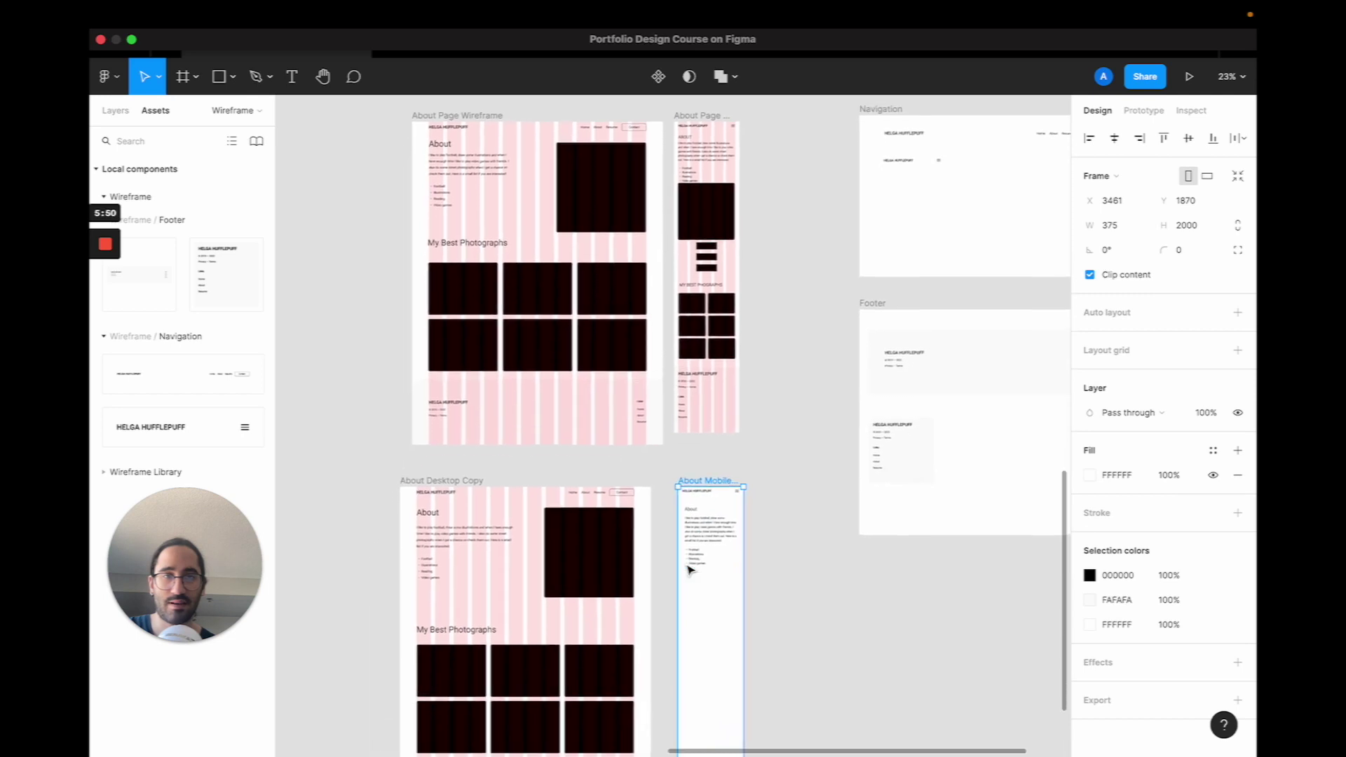
pyautogui.press('super+alt+v')
pyautogui.scroll(5, 646, 514)
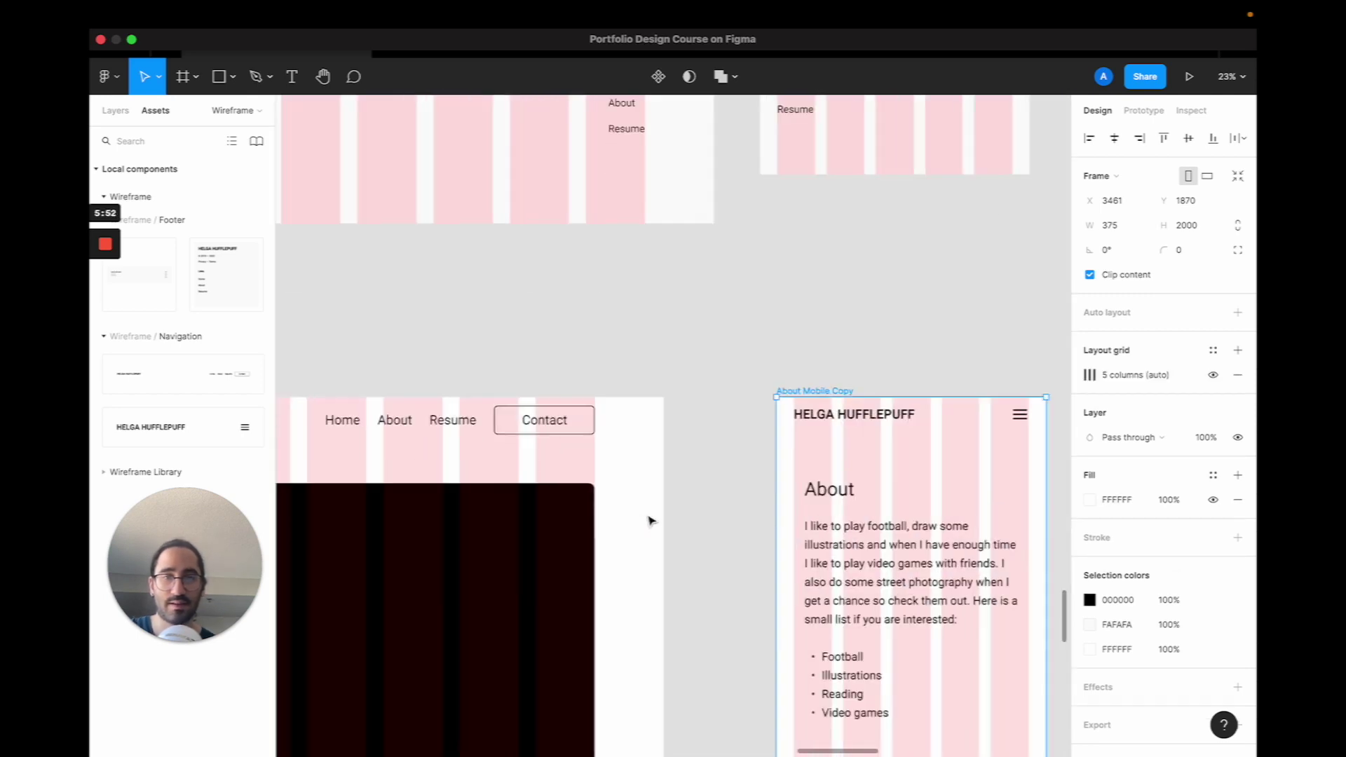
# Align the About heading and the paragraph in About Mobile Copy to X 24.
pyautogui.click(818, 491)
pyautogui.keyDown('shift'); pyautogui.click(876, 561); pyautogui.keyUp('shift')
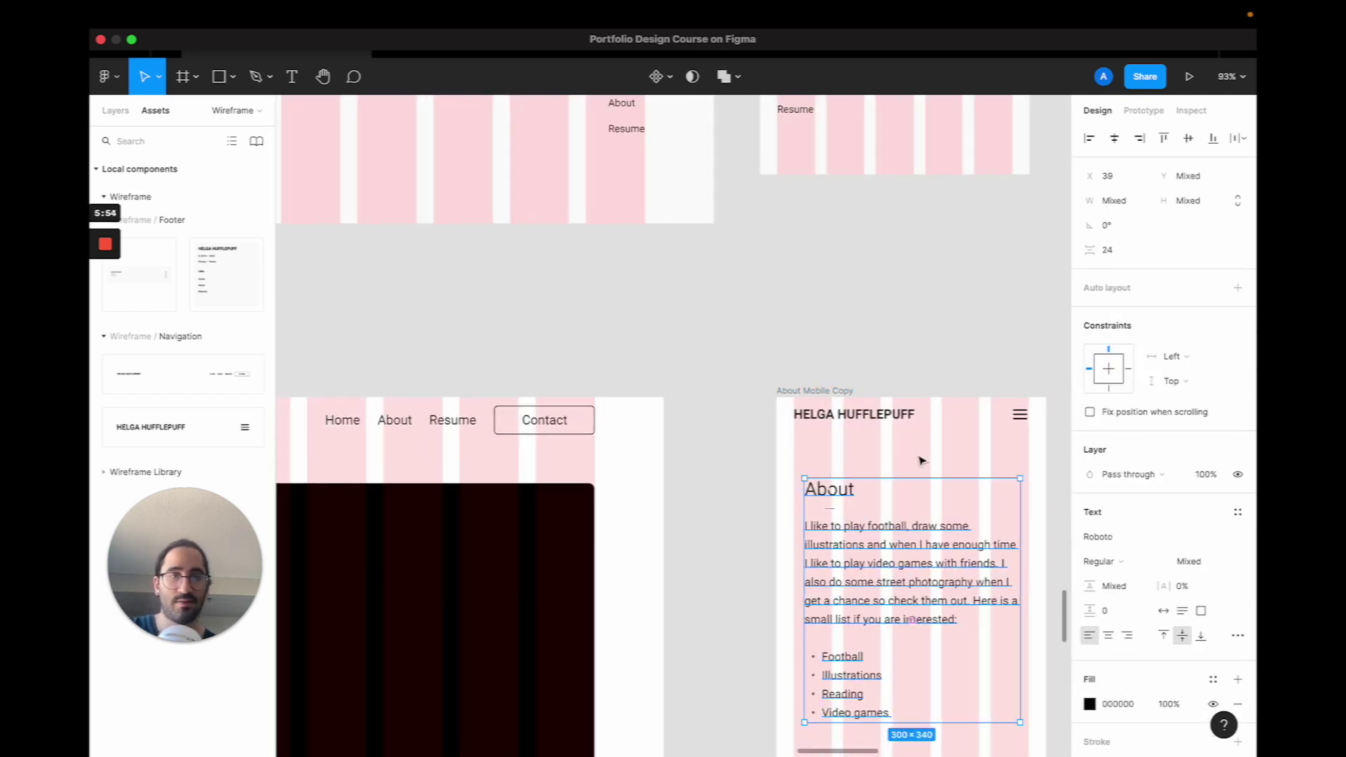
pyautogui.click(1107, 175)
pyautogui.write('24')
pyautogui.press('Return')
# Copy the 516 × 516 image placeholder from About Desktop Copy into About Mobile Copy and place it below the paragraph at X 0, Y 357.
pyautogui.scroll(-5, 841, 393)
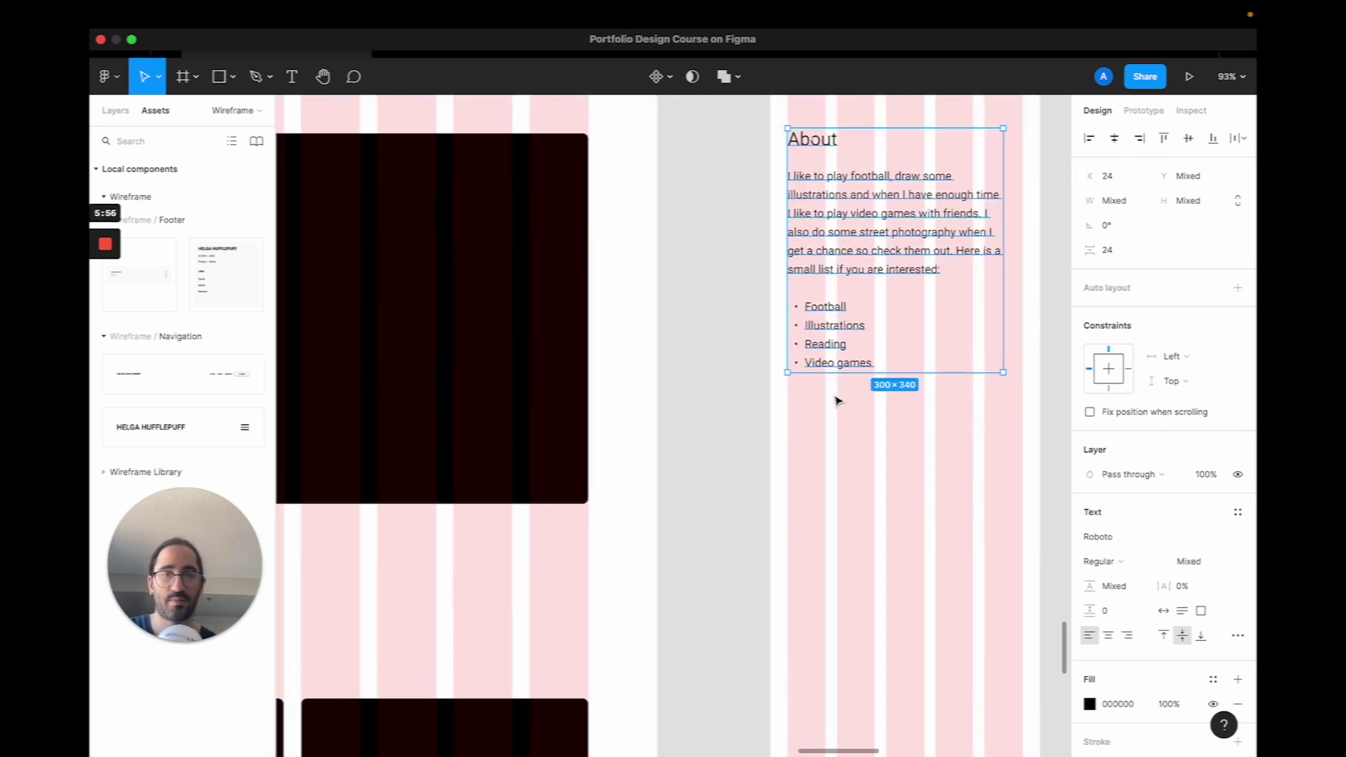
pyautogui.hscroll(-2, 839, 396)
pyautogui.scroll(-3, 837, 400)
pyautogui.hscroll(-5, 837, 400)
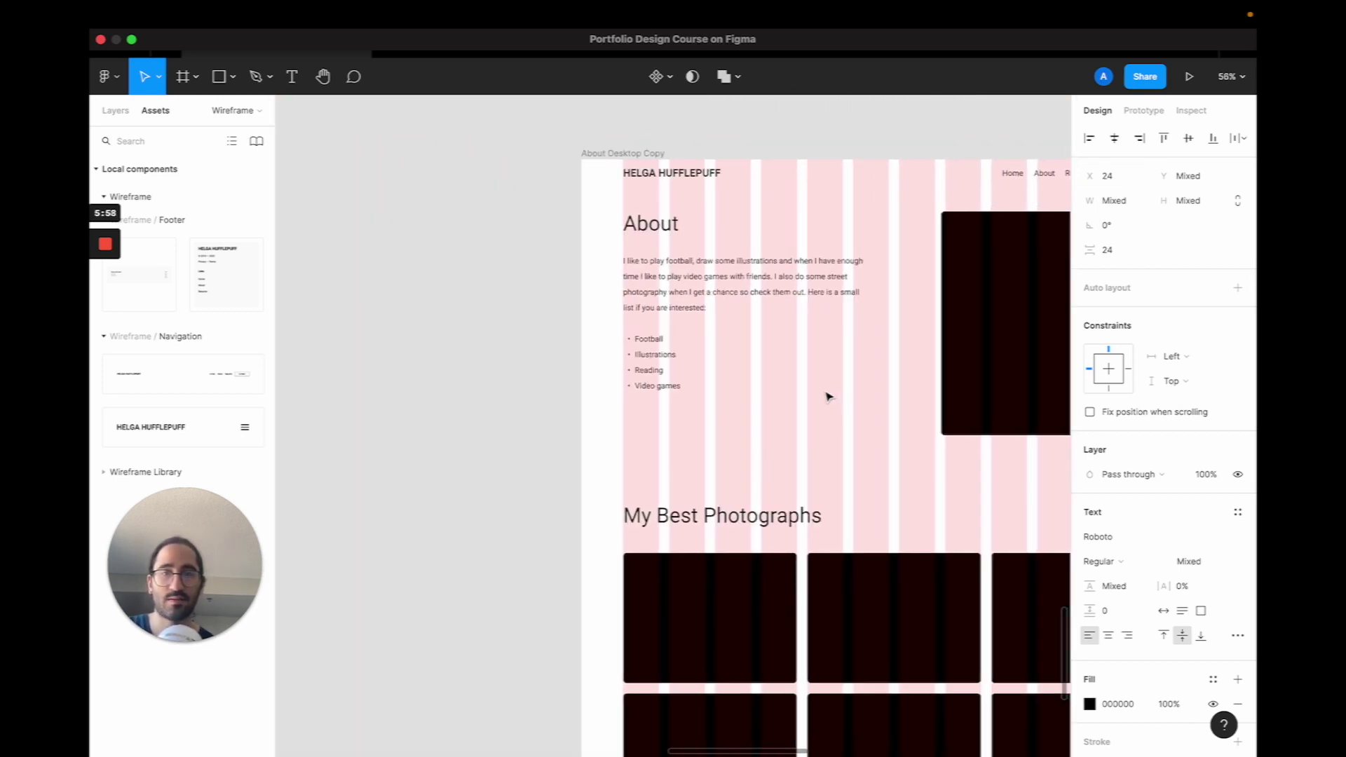
pyautogui.scroll(-3, 829, 396)
pyautogui.hscroll(10, 828, 396)
pyautogui.scroll(1, 829, 397)
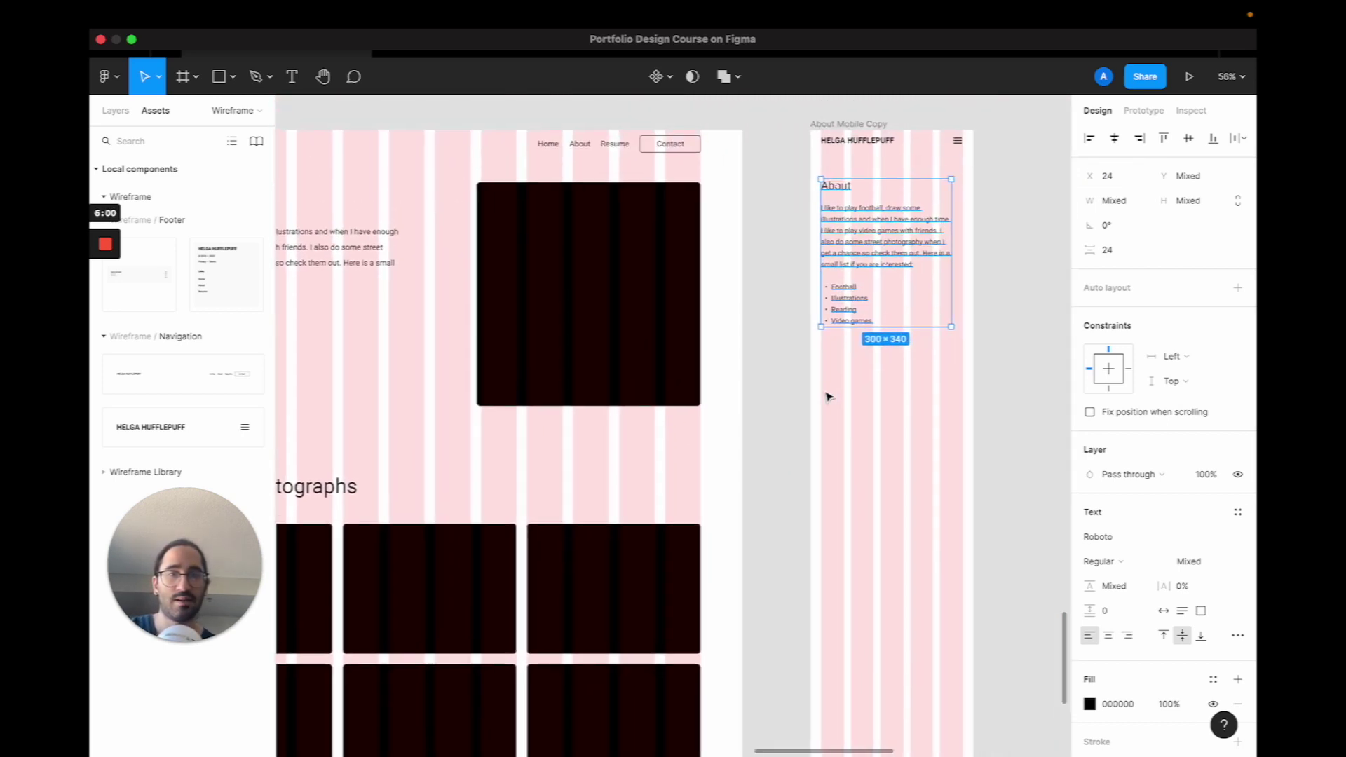
pyautogui.hscroll(3, 827, 394)
pyautogui.click(586, 376)
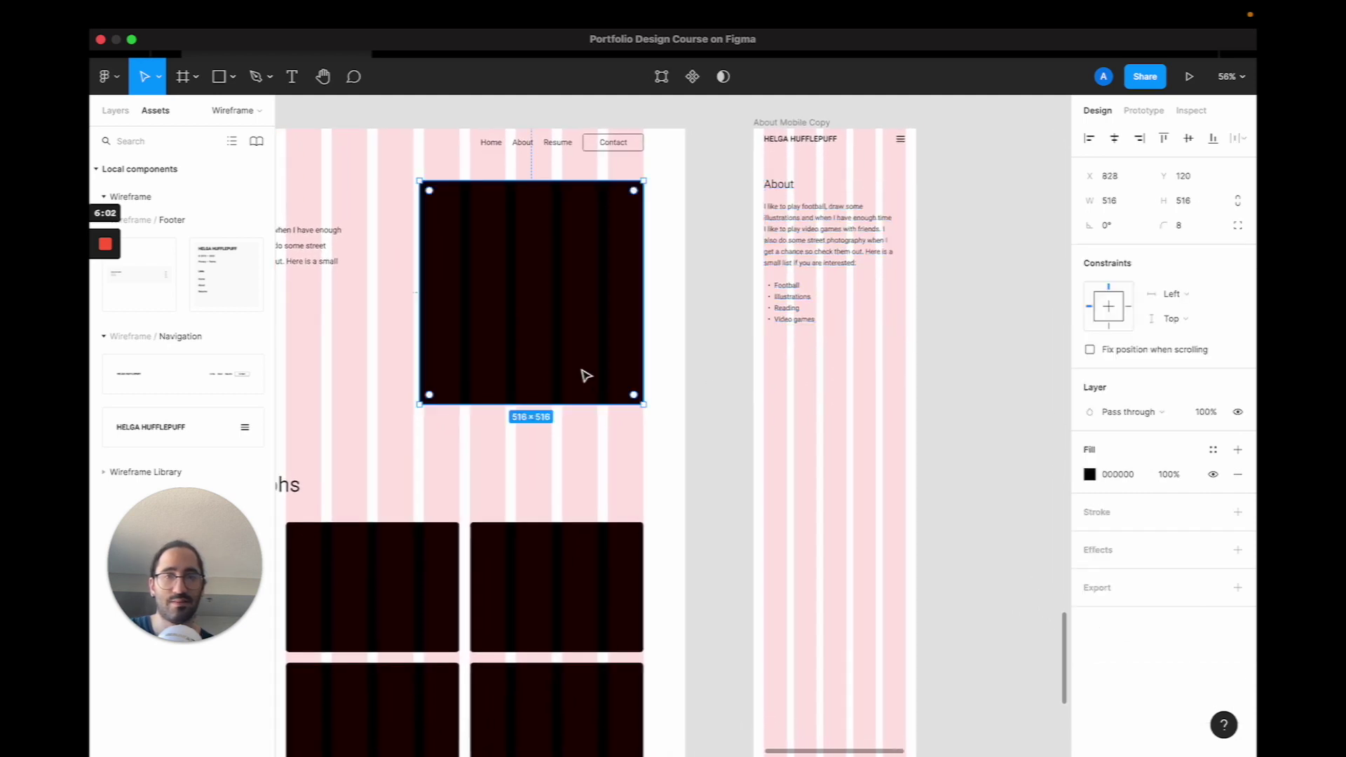
pyautogui.hotkey('ctrl', 'c')
pyautogui.click(796, 121)
pyautogui.hotkey('ctrl', 'v')
pyautogui.moveTo(855, 338); pyautogui.dragTo(855, 470)
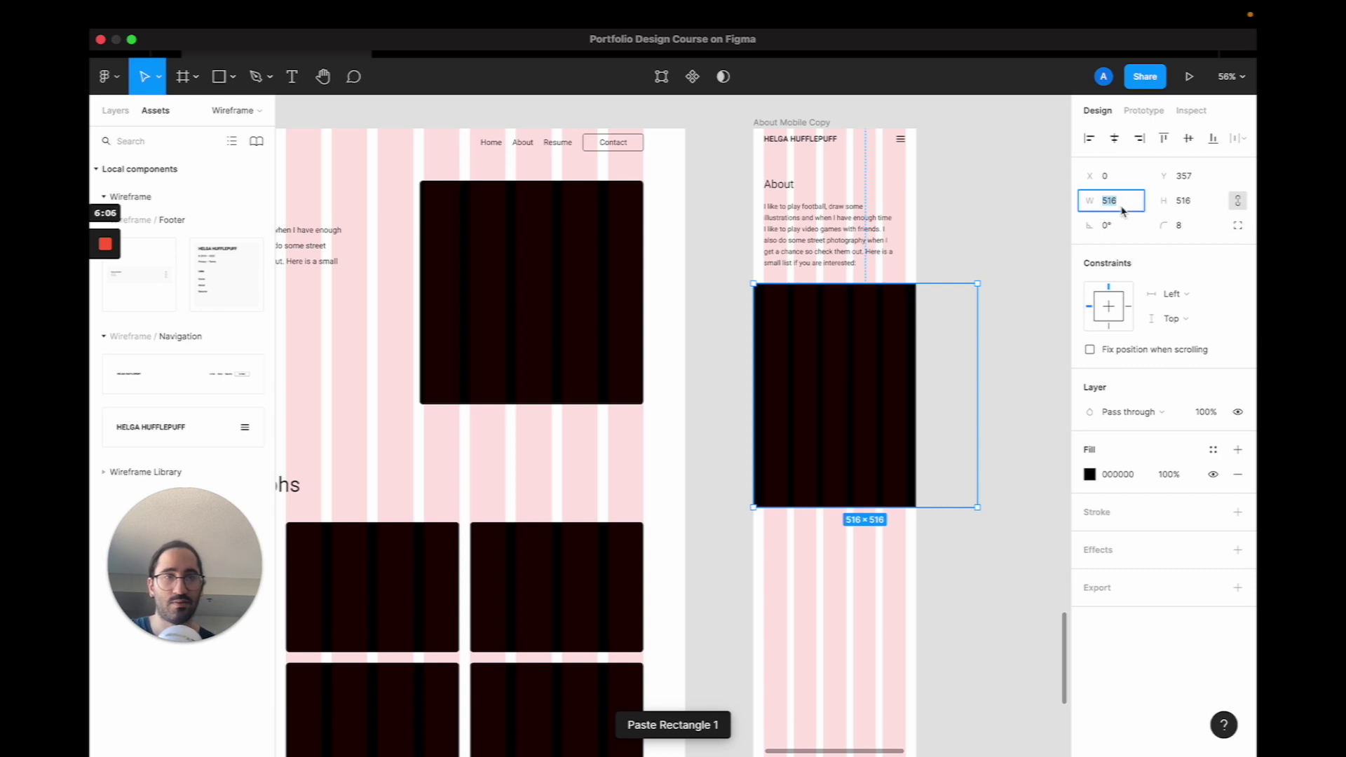
# Resize the pasted image placeholder proportionally to 327 × 327 and move it to X 21, Y 353.
pyautogui.write('327')
pyautogui.press('Return')
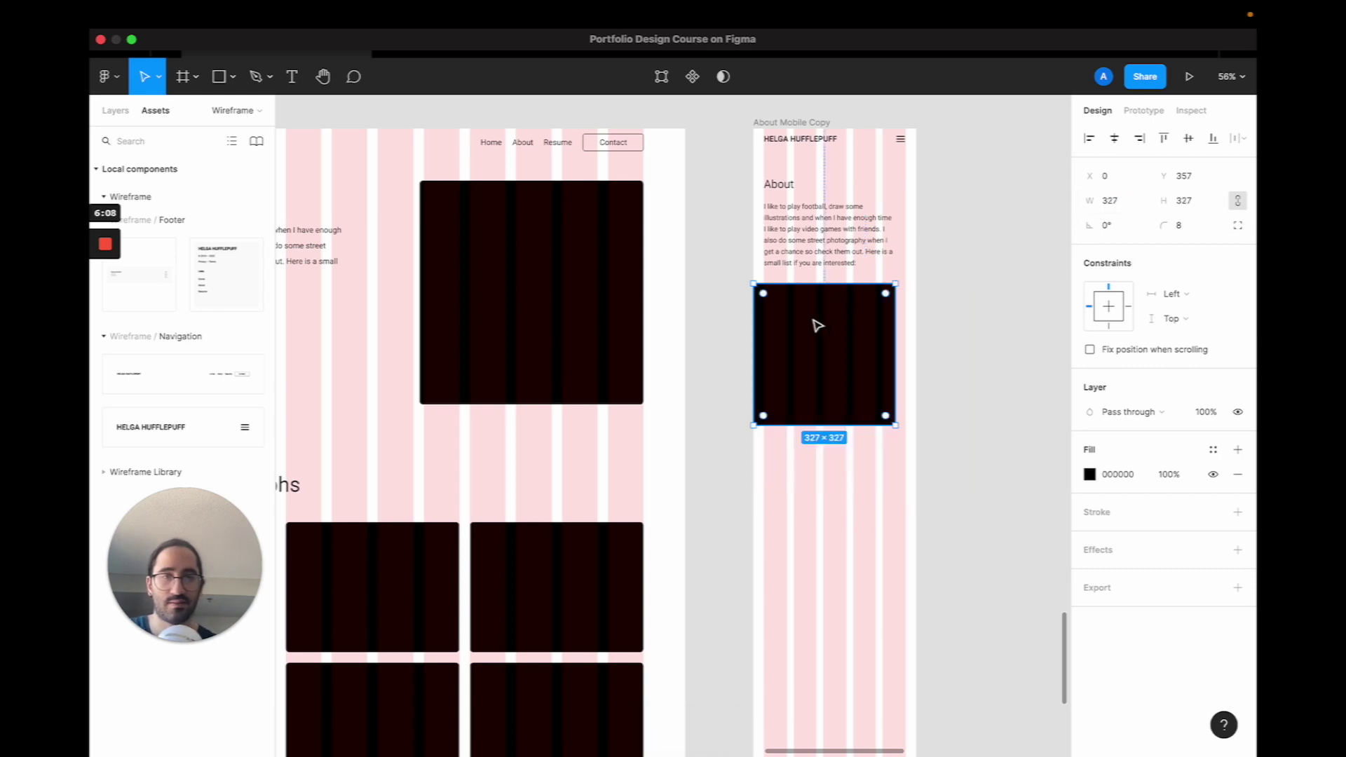
pyautogui.moveTo(821, 325); pyautogui.dragTo(830, 324)
# Copy a small logo placeholder from the desktop home page and paste it into About Mobile Copy below the large image placeholder.
pyautogui.scroll(-5, 827, 325)
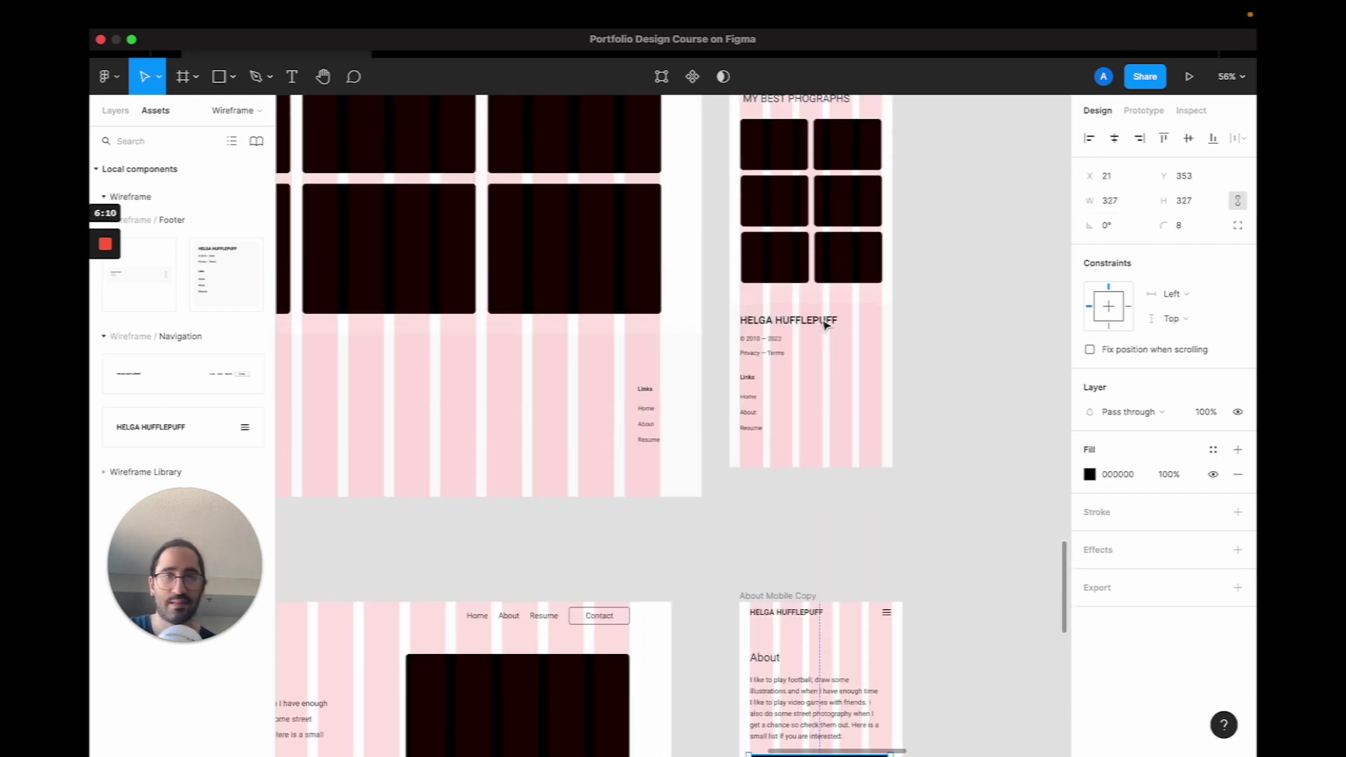
pyautogui.scroll(-3, 826, 325)
pyautogui.hscroll(-5, 826, 325)
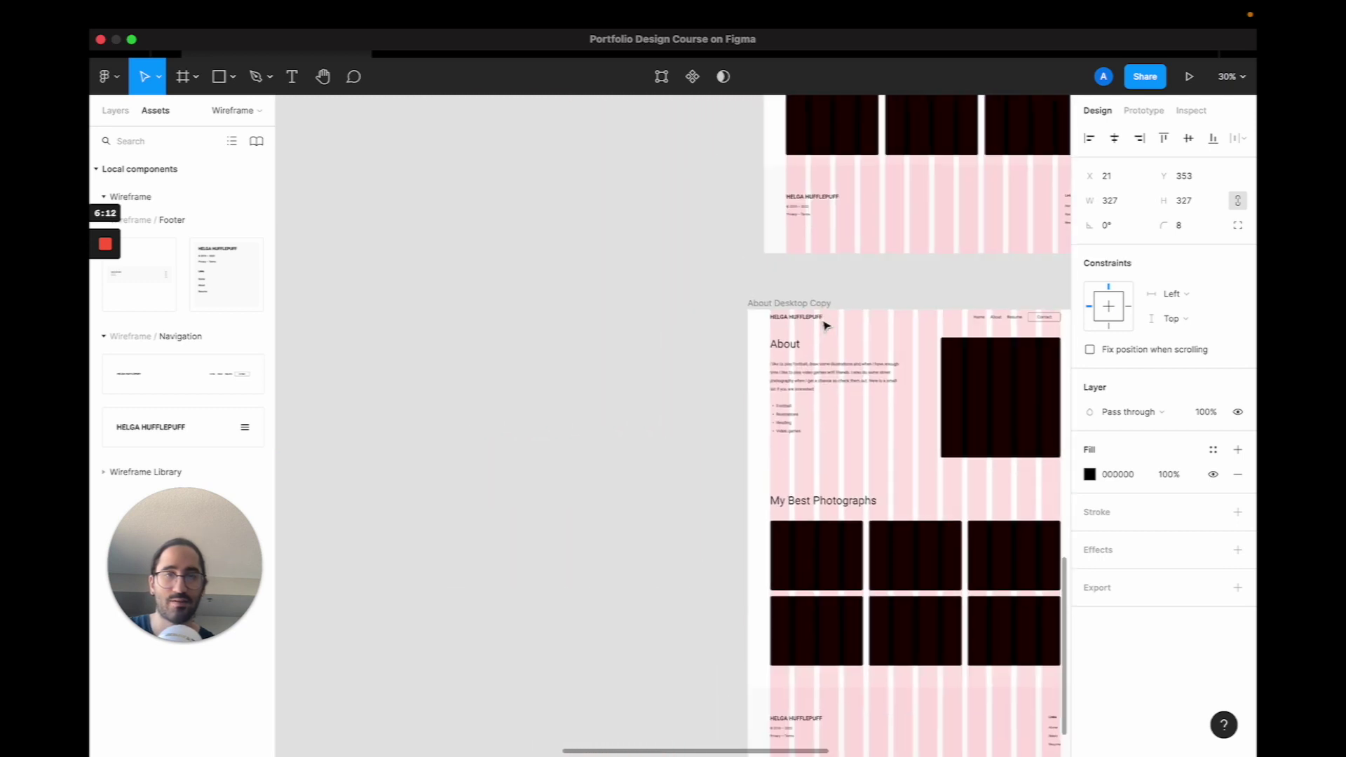
pyautogui.scroll(-3, 826, 325)
pyautogui.hscroll(-8, 826, 325)
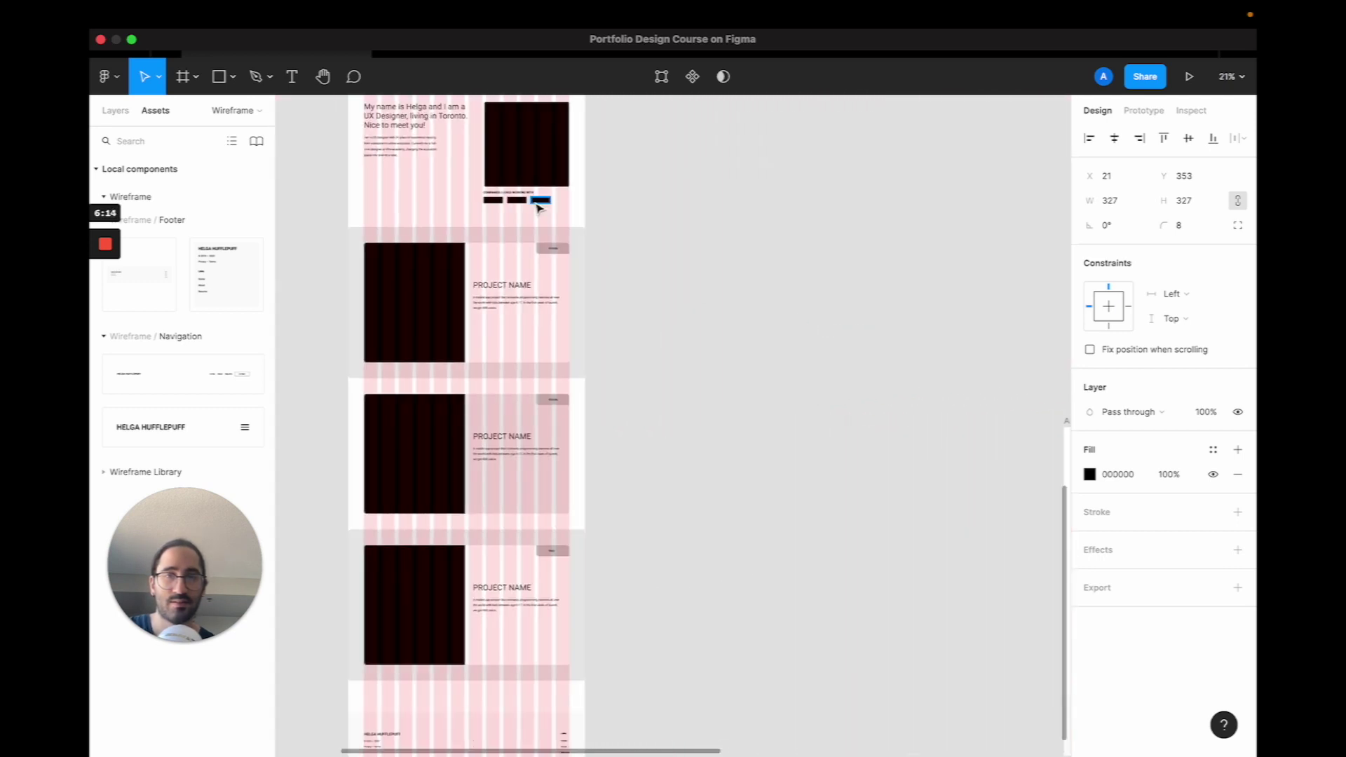
pyautogui.hscroll(10, 703, 292)
pyautogui.scroll(-2, 706, 296)
pyautogui.click(691, 352)
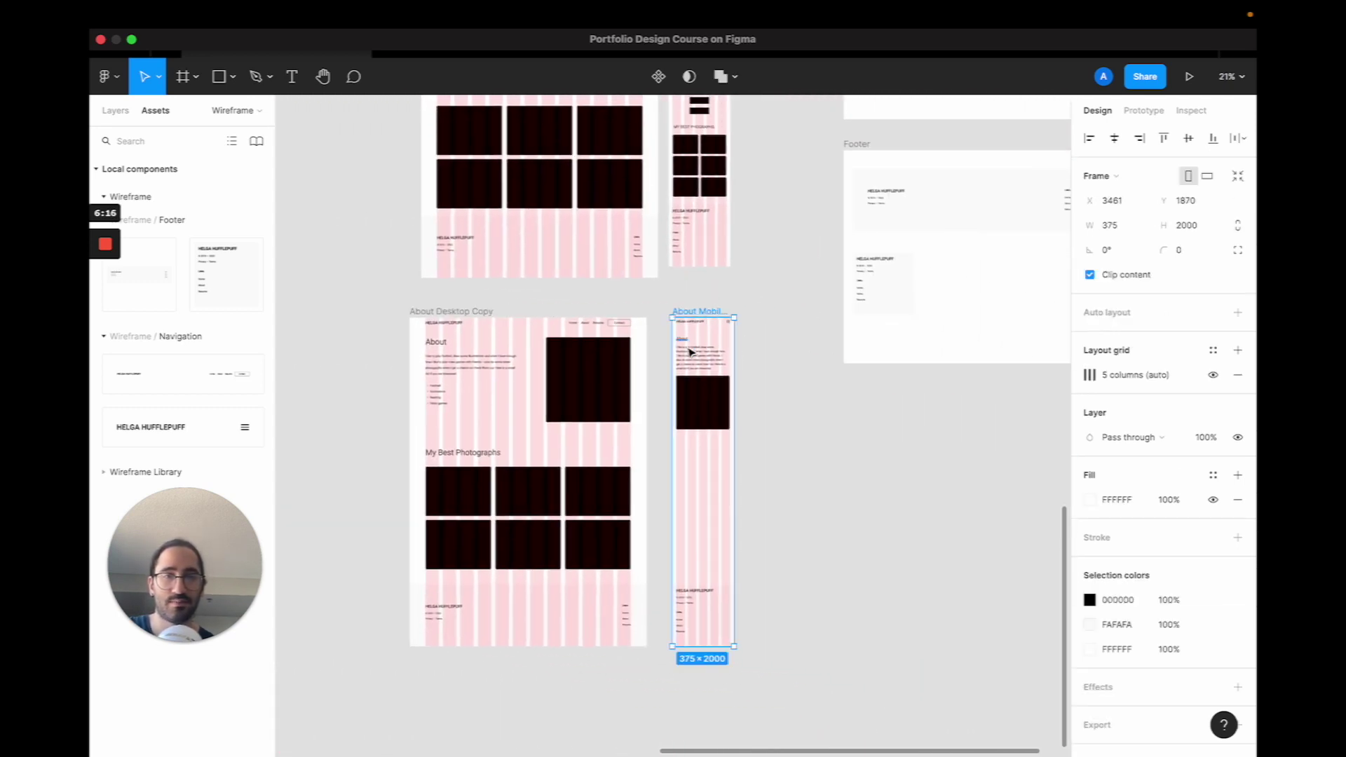
pyautogui.scroll(3, 691, 352)
pyautogui.scroll(5, 688, 437)
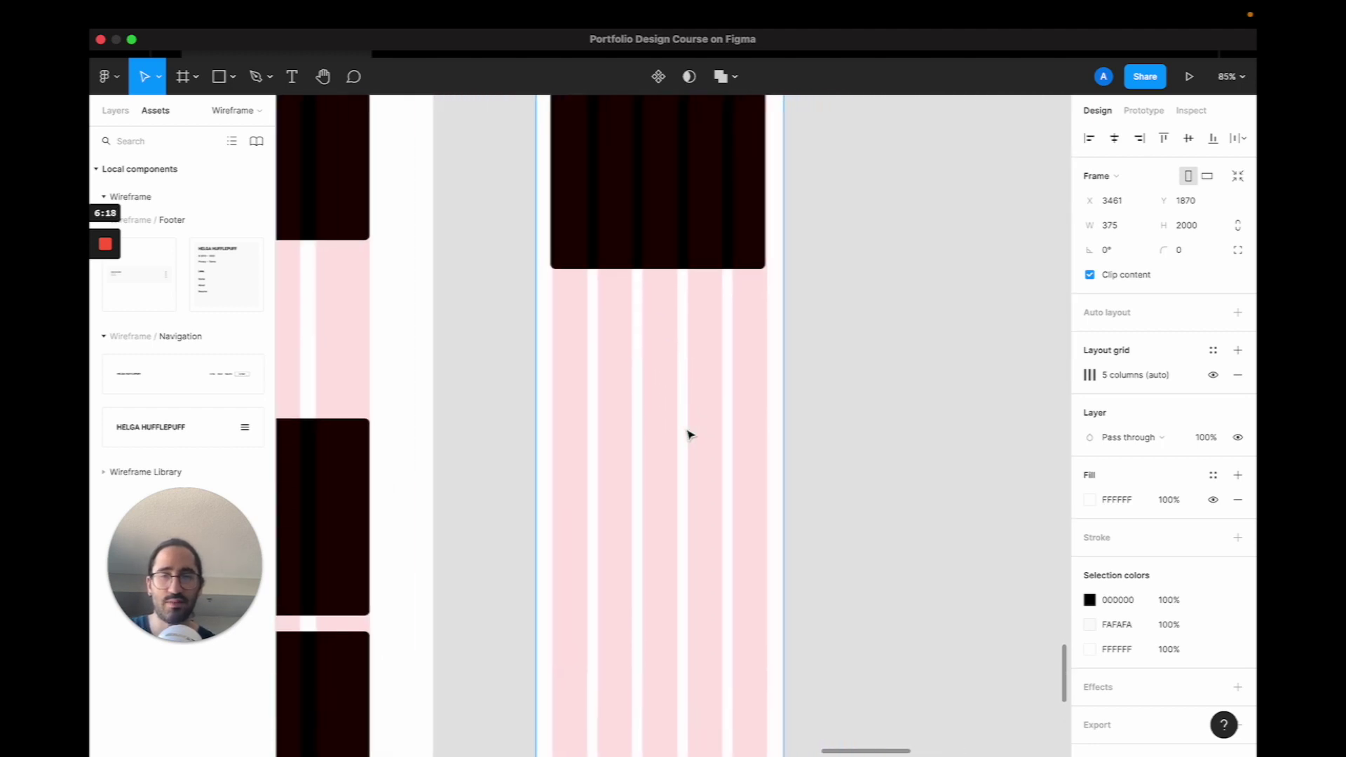
pyautogui.press('super+v')
# Set the small placeholder's Y position to 700, leaving a 20 px gap below the large image placeholder.
pyautogui.press('alt')
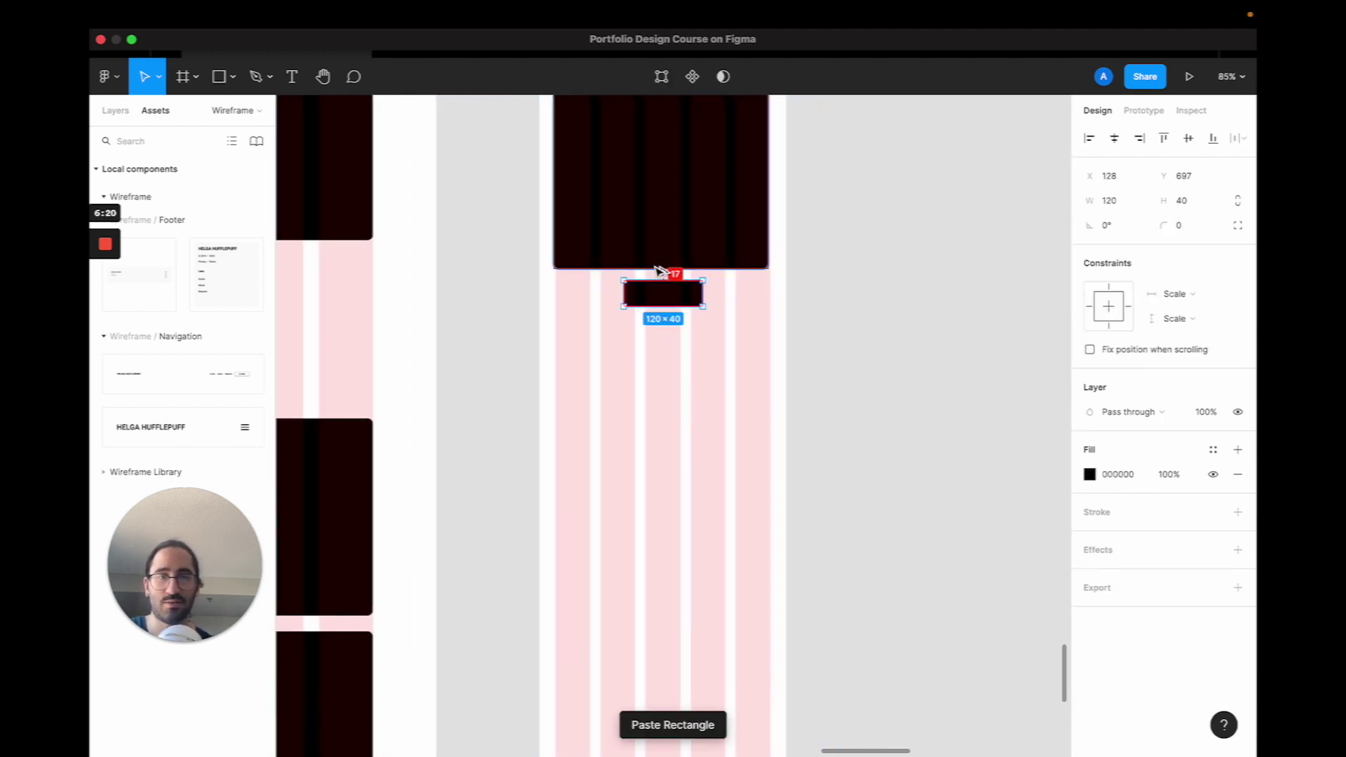
pyautogui.write('700')
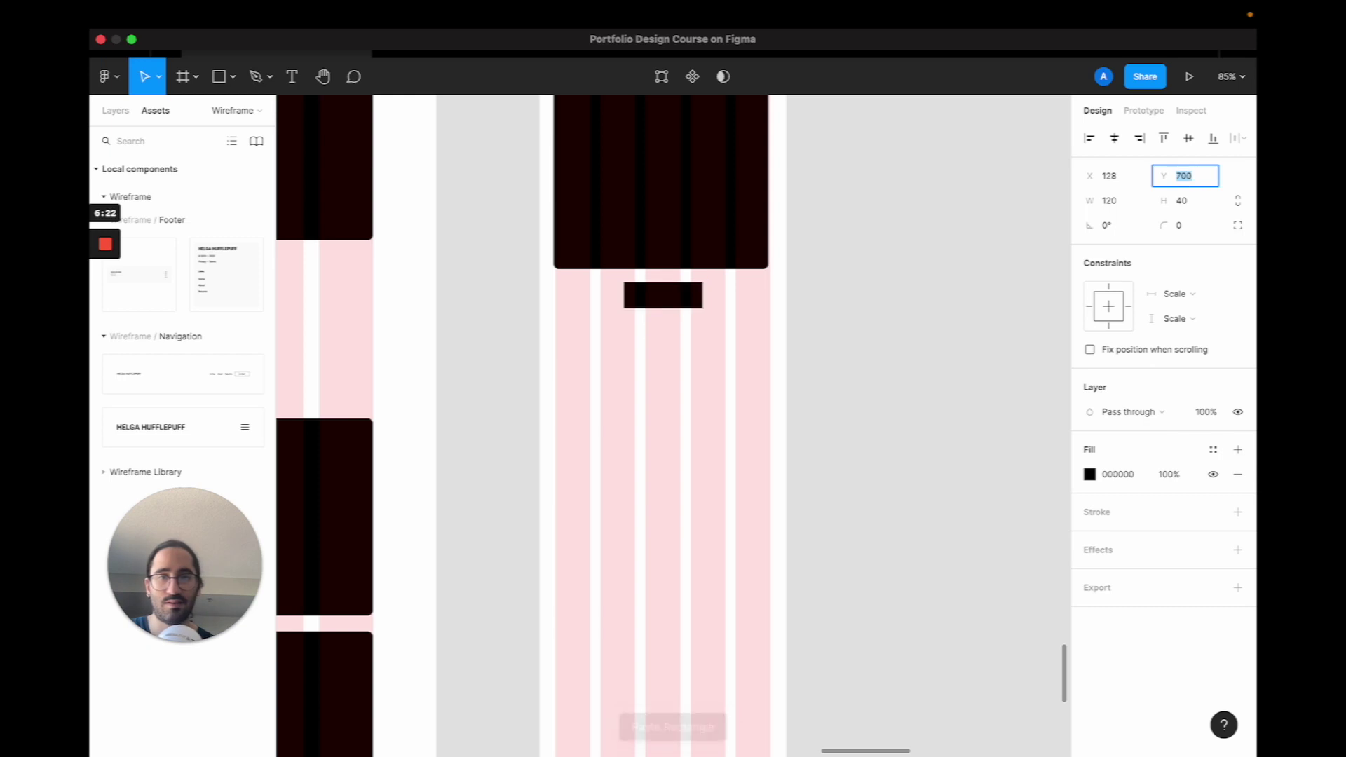
pyautogui.press('Return')
pyautogui.press('alt')
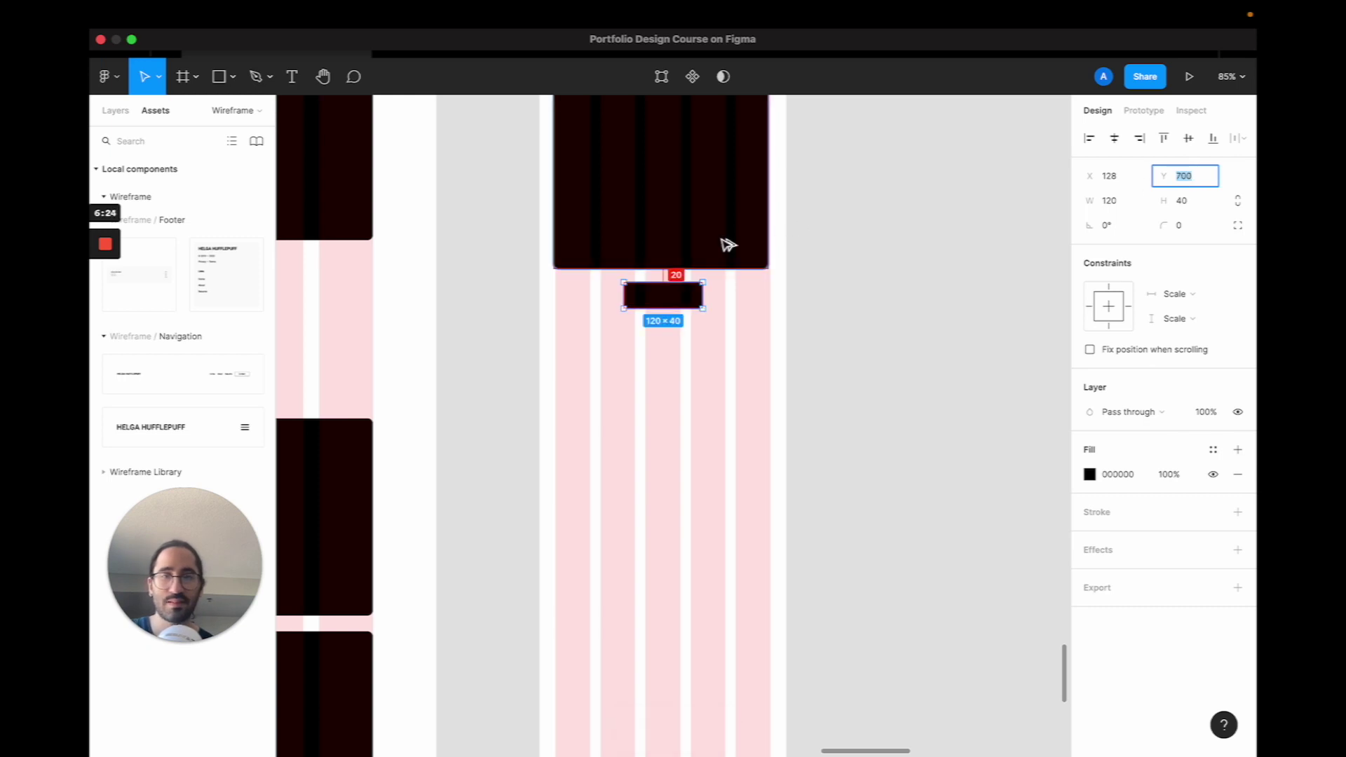
# Duplicate the small placeholder twice in an evenly spaced vertical stack, with the last copy at Y 820.
pyautogui.press('super+d')
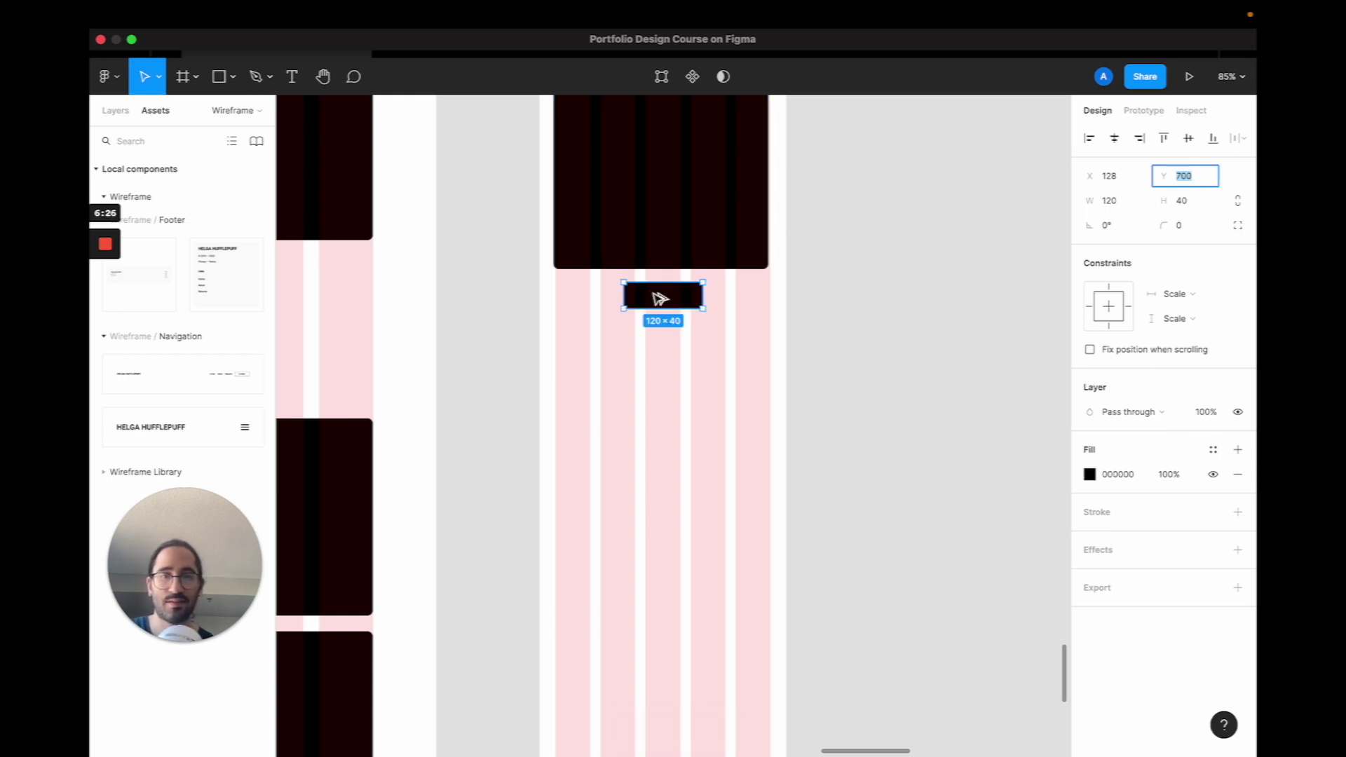
pyautogui.moveTo(659, 298); pyautogui.dragTo(658, 336)
pyautogui.press('super+d')
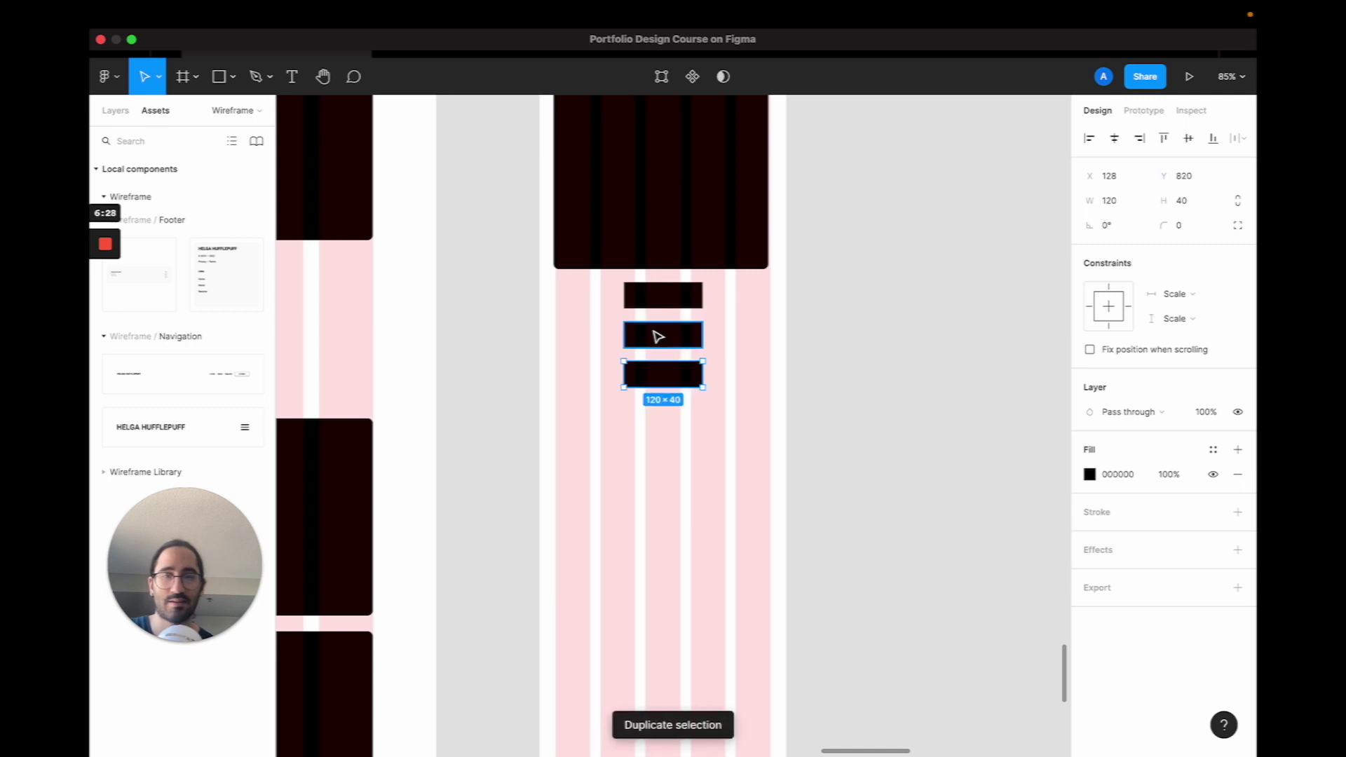
# Duplicate the About heading below the small placeholders at X 24, Y 928 and change its text to "My Best Photographs".
pyautogui.scroll(-10, 658, 336)
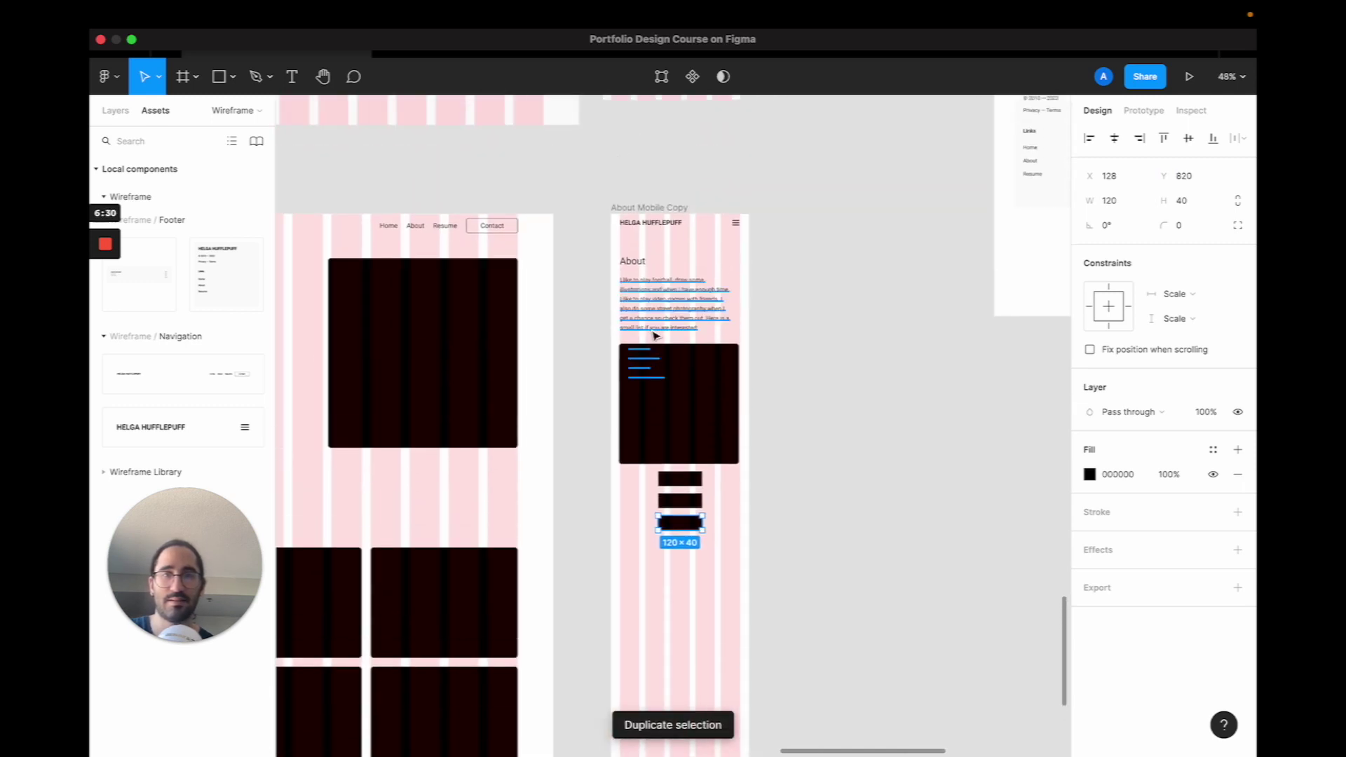
pyautogui.scroll(3, 653, 337)
pyautogui.scroll(-3, 654, 336)
pyautogui.hscroll(-2, 654, 336)
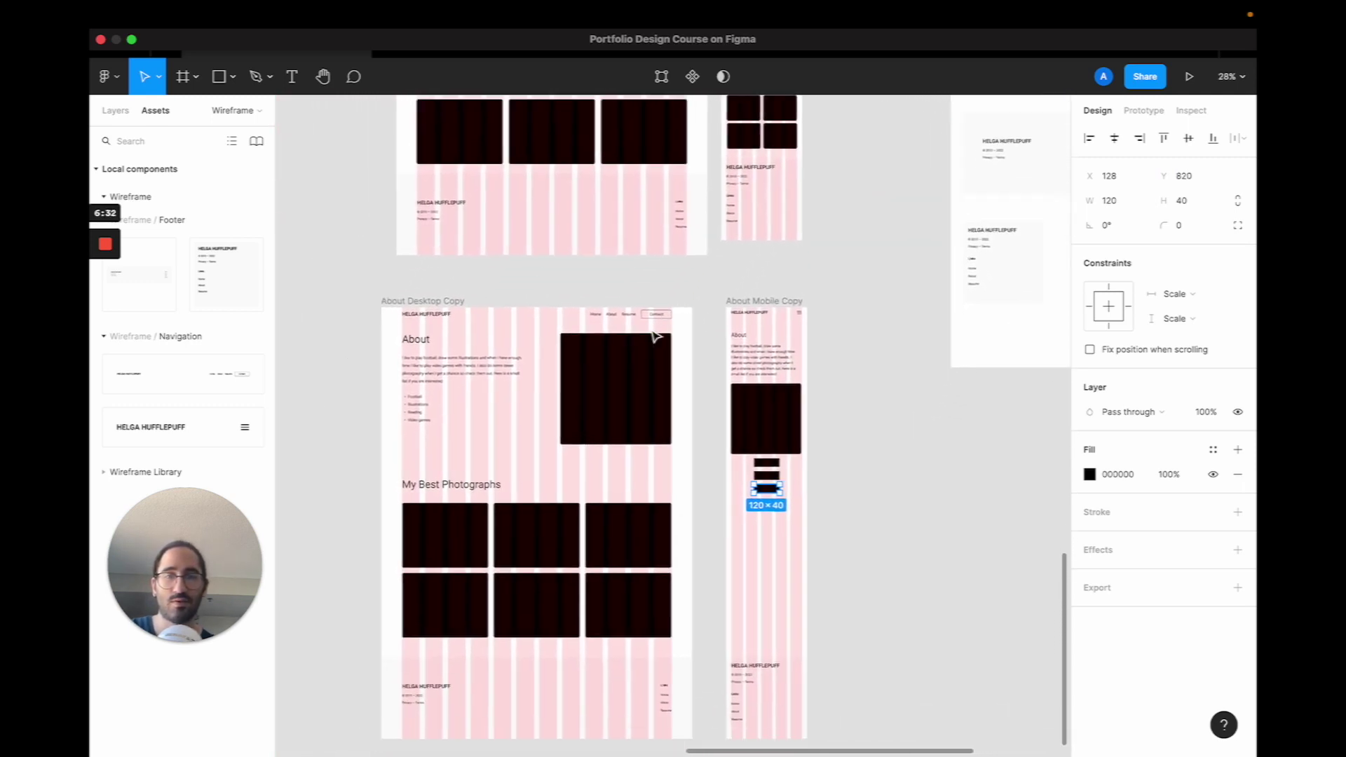
pyautogui.scroll(-1, 653, 337)
pyautogui.hscroll(1, 653, 337)
pyautogui.click(476, 419)
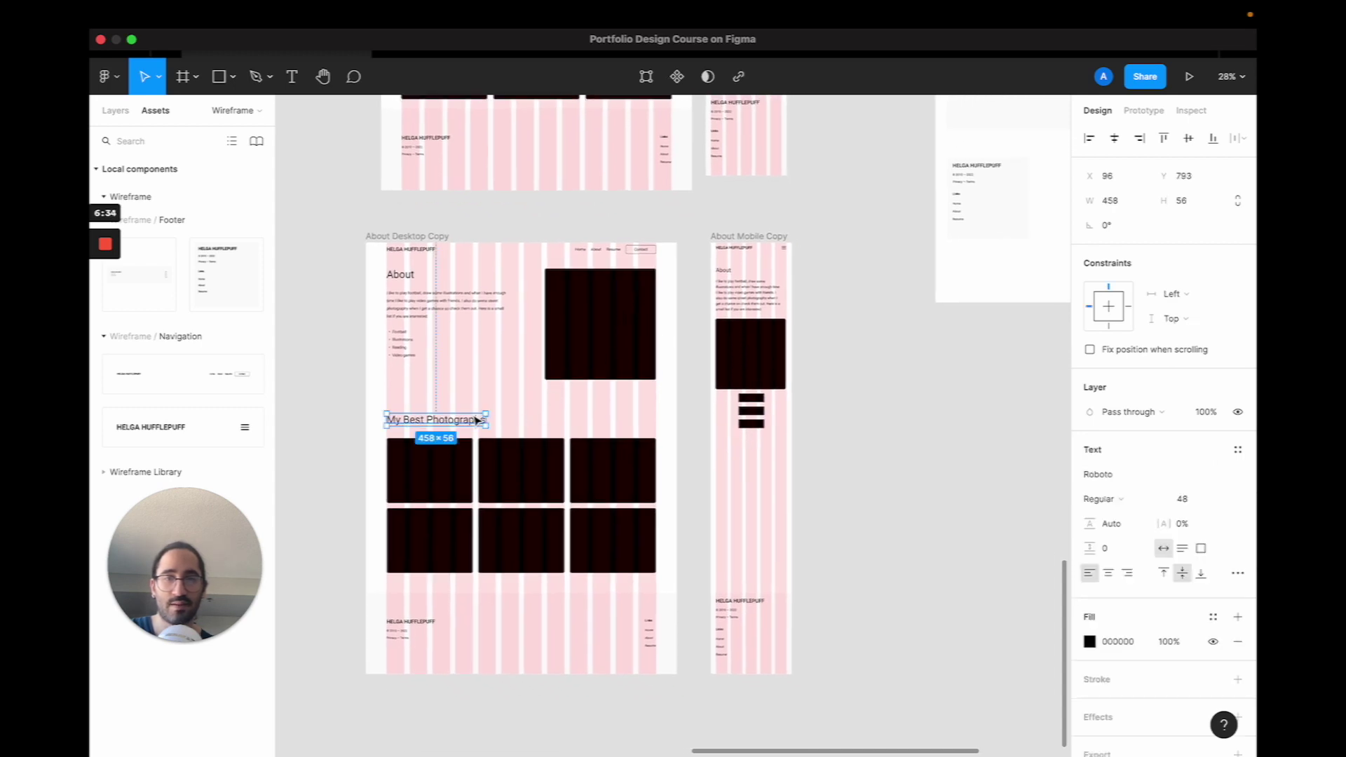
pyautogui.click(725, 270)
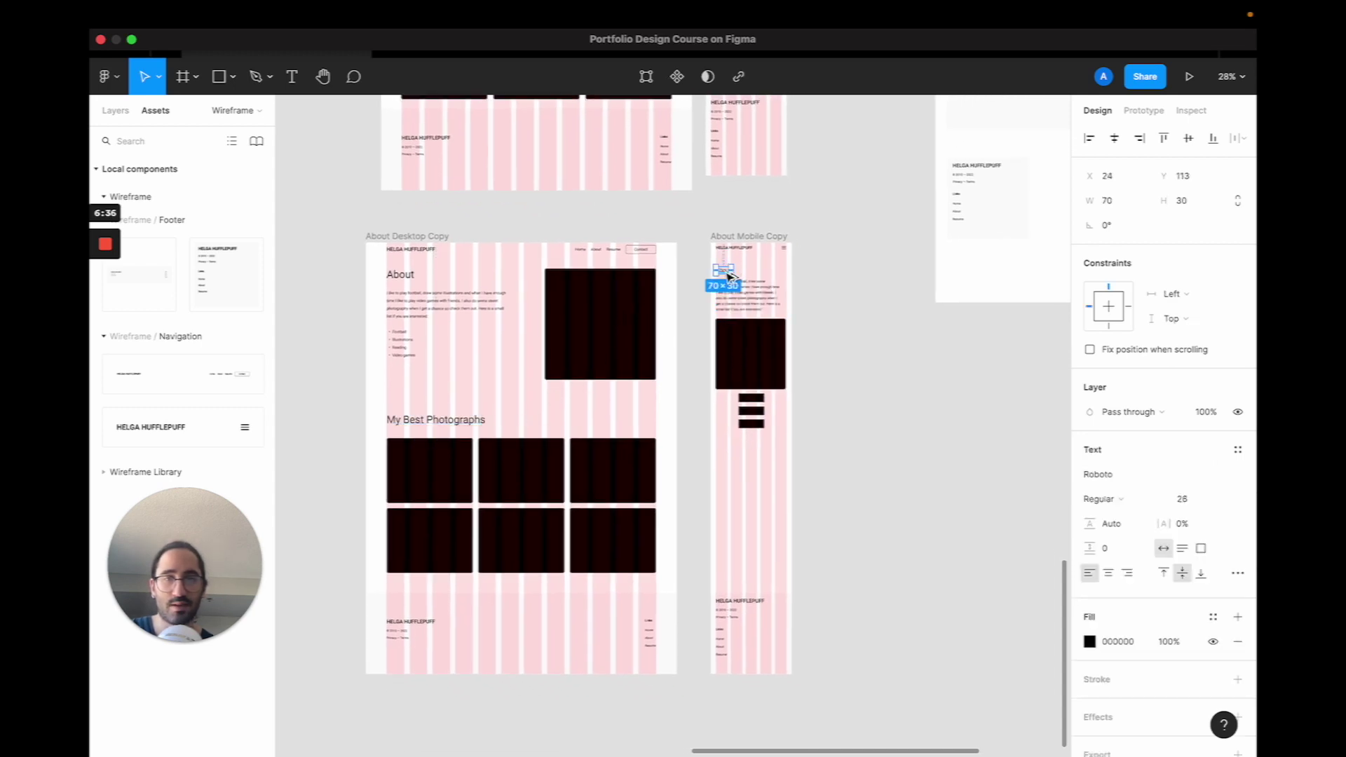
pyautogui.moveTo(727, 275); pyautogui.dragTo(725, 449)
pyautogui.doubleClick(724, 447)
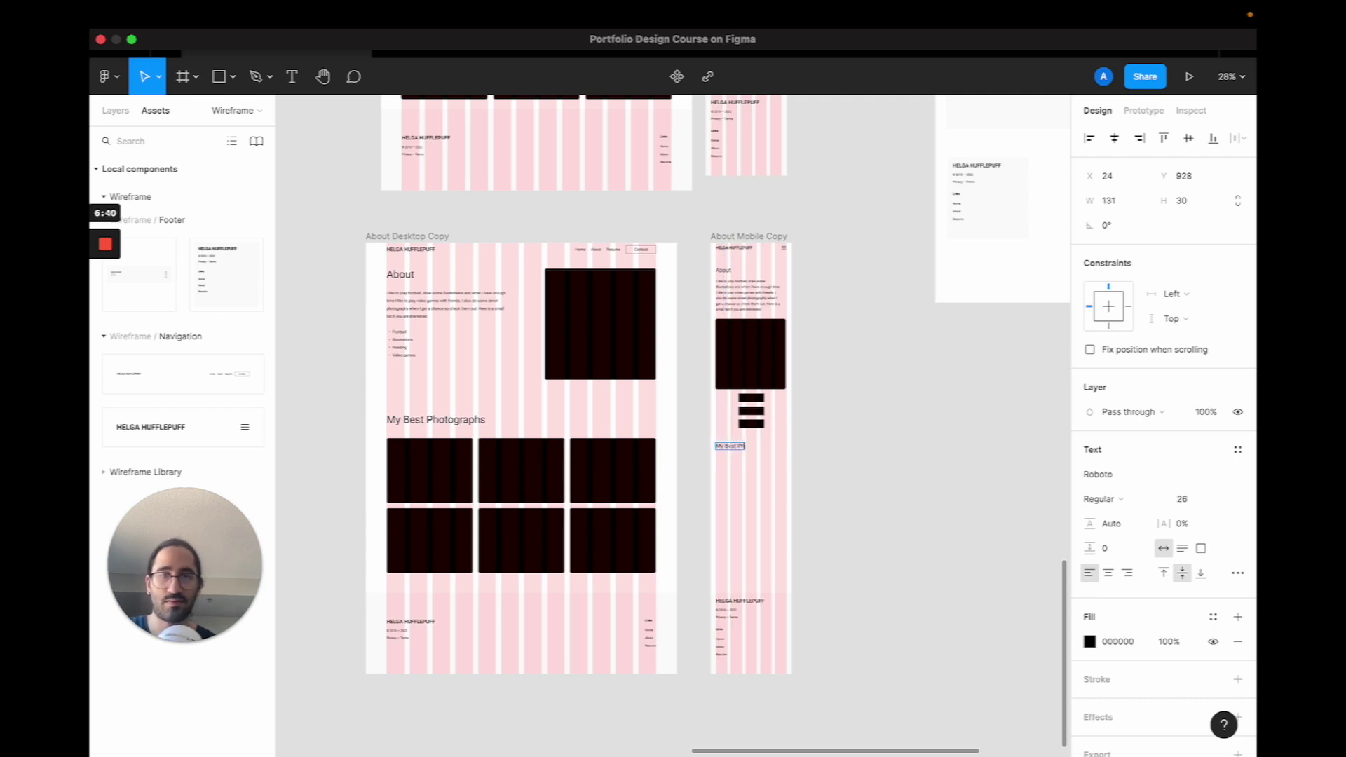
pyautogui.press('Escape')
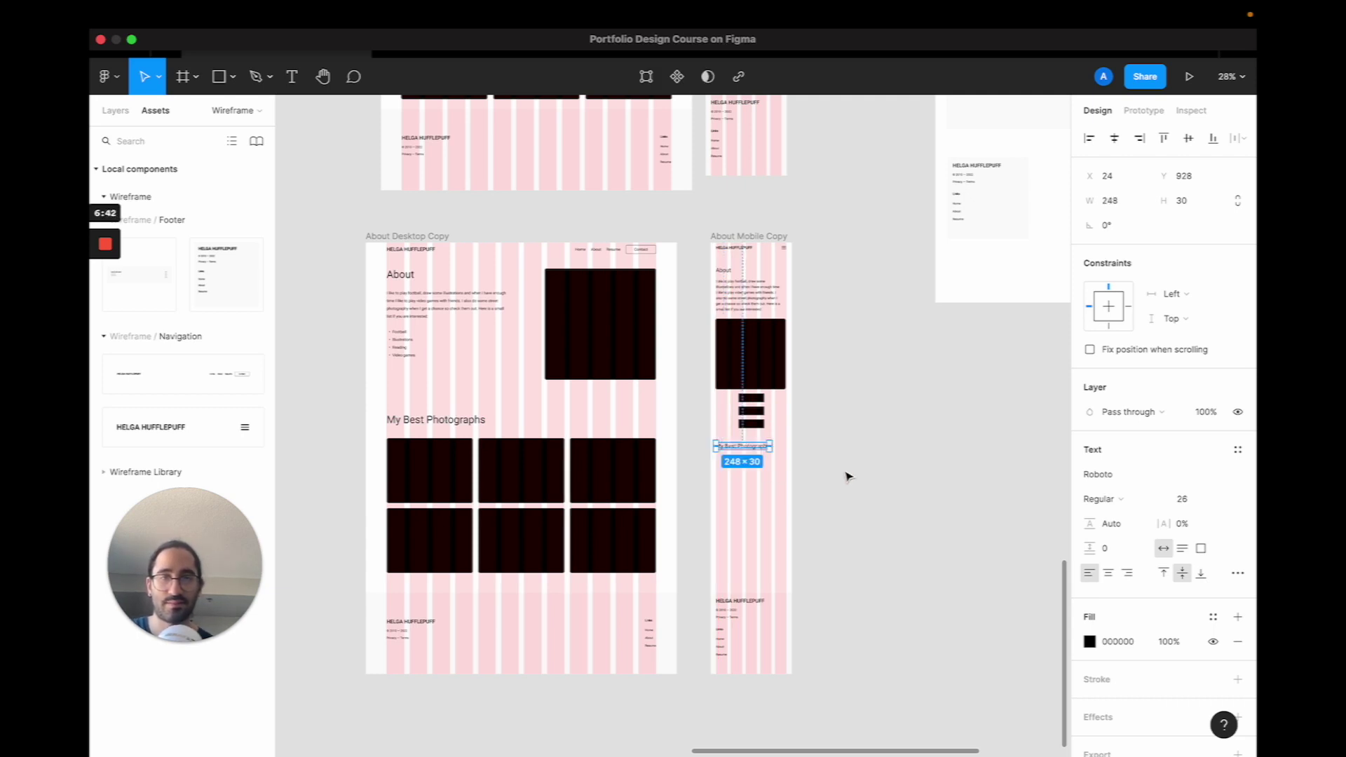
# Move the My Best Photographs heading to Y 908, leaving a 48 px gap below the lowest small placeholder.
pyautogui.press('alt')
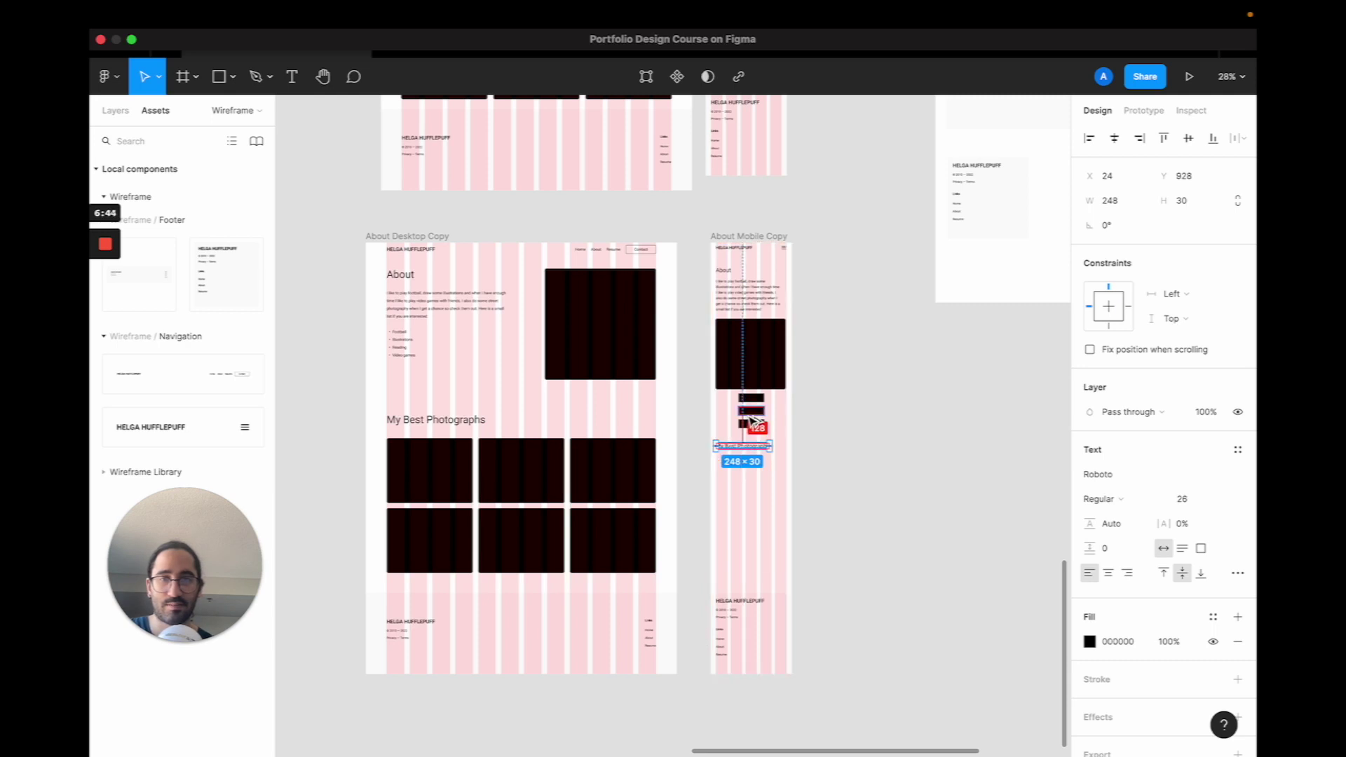
pyautogui.scroll(5, 754, 421)
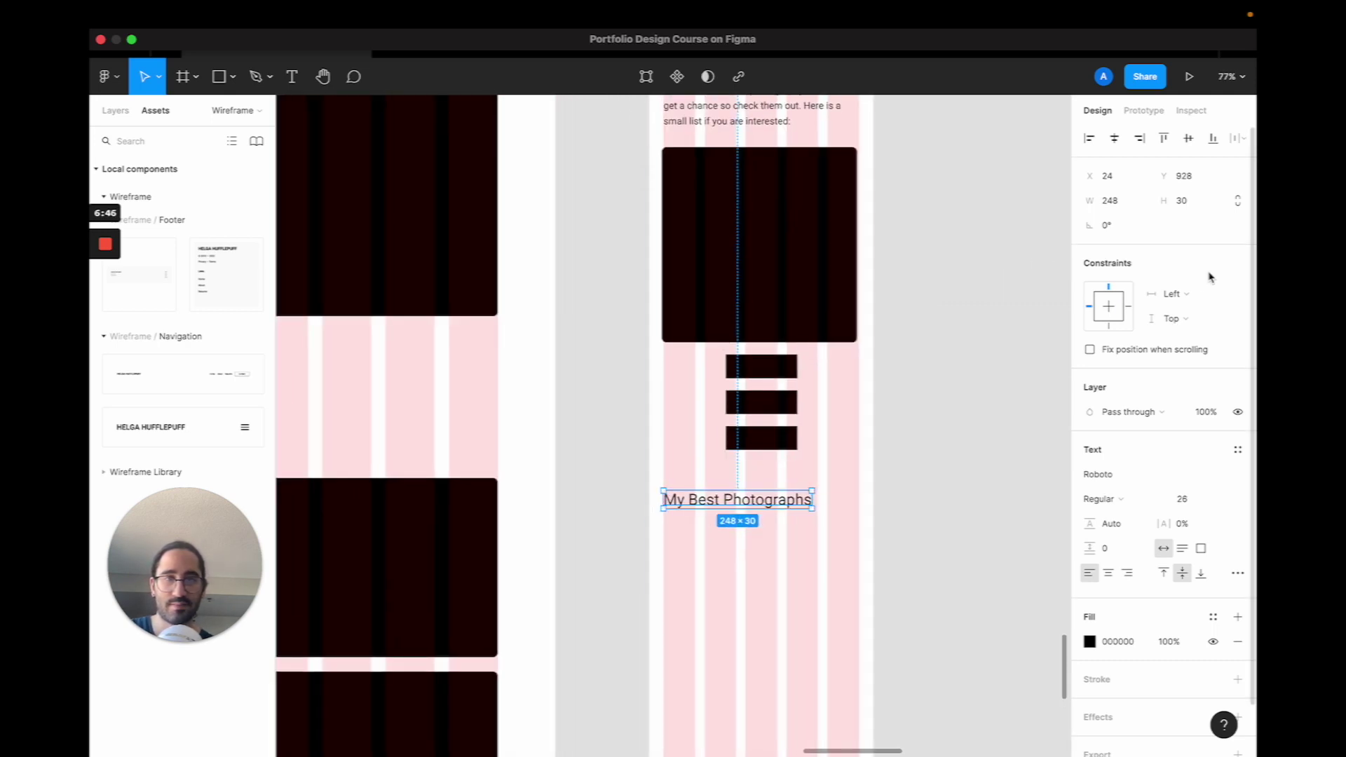
pyautogui.write('912')
pyautogui.press('Return')
pyautogui.press('alt')
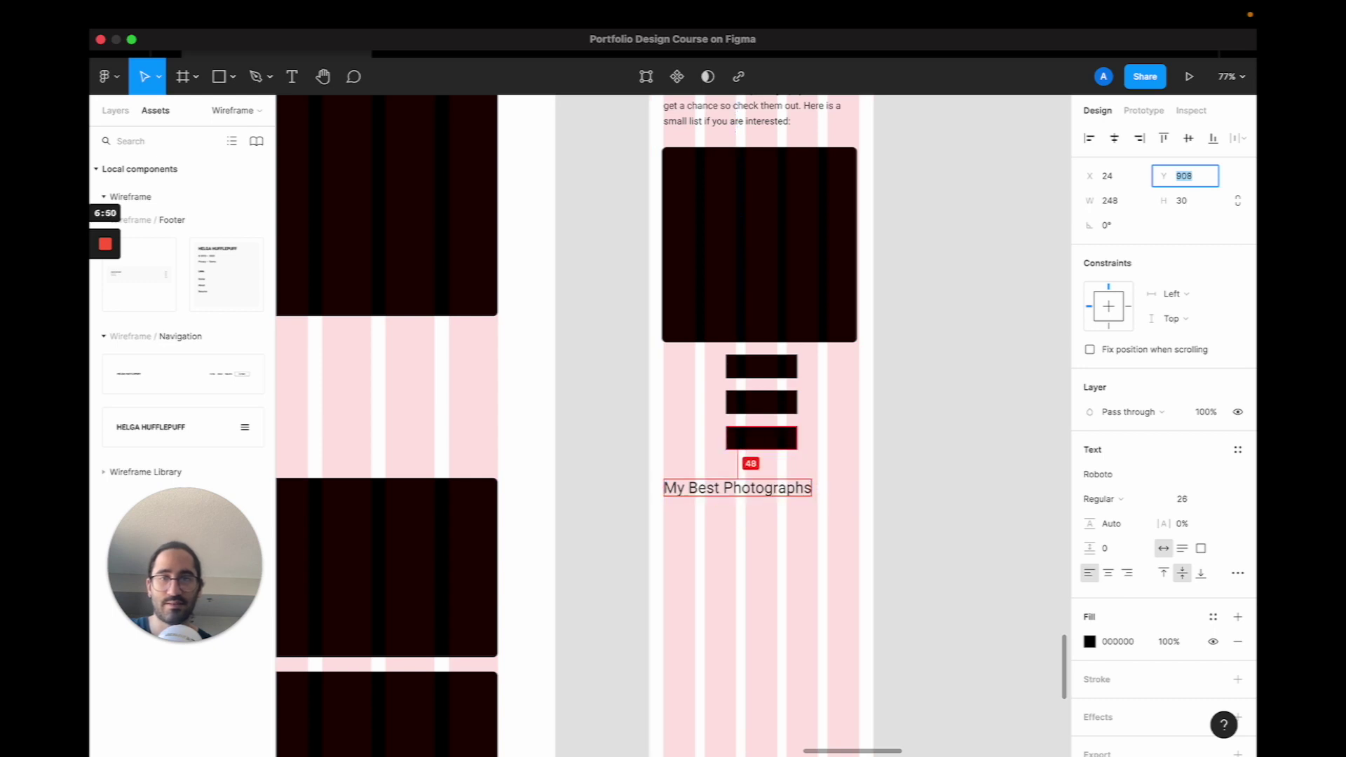
# Copy a 400 × 300 photo placeholder from the desktop gallery into About Mobile Copy and place it under My Best Photographs at X 21, Y 971.
pyautogui.scroll(-5, 657, 508)
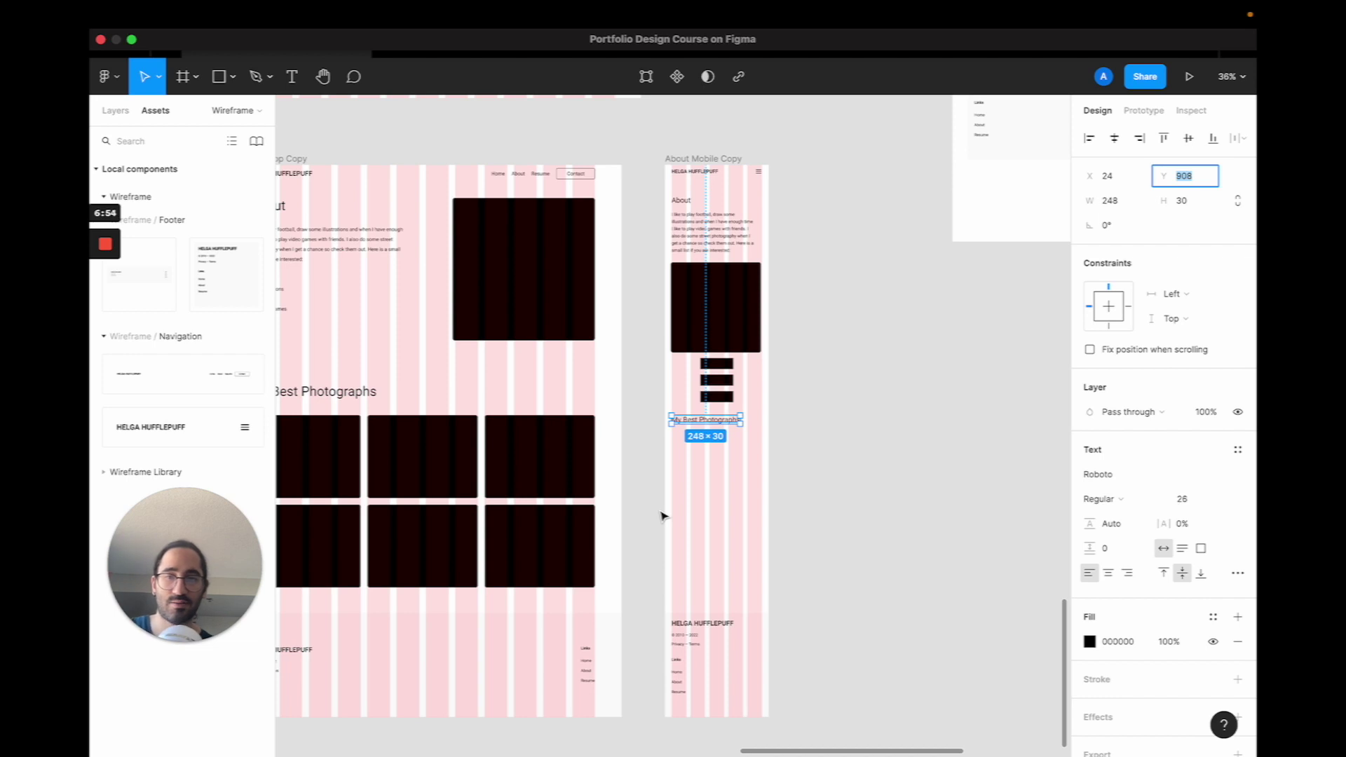
pyautogui.hscroll(-2, 661, 517)
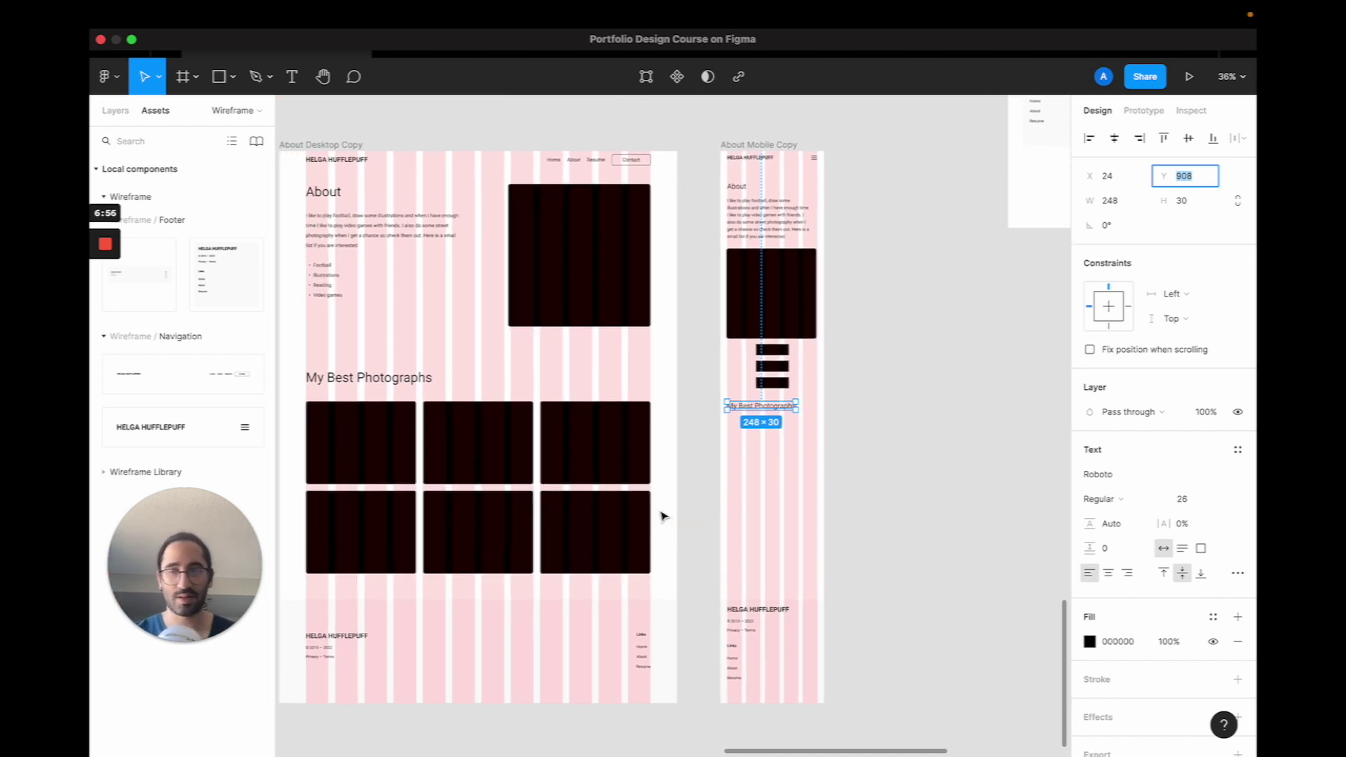
pyautogui.scroll(5, 757, 433)
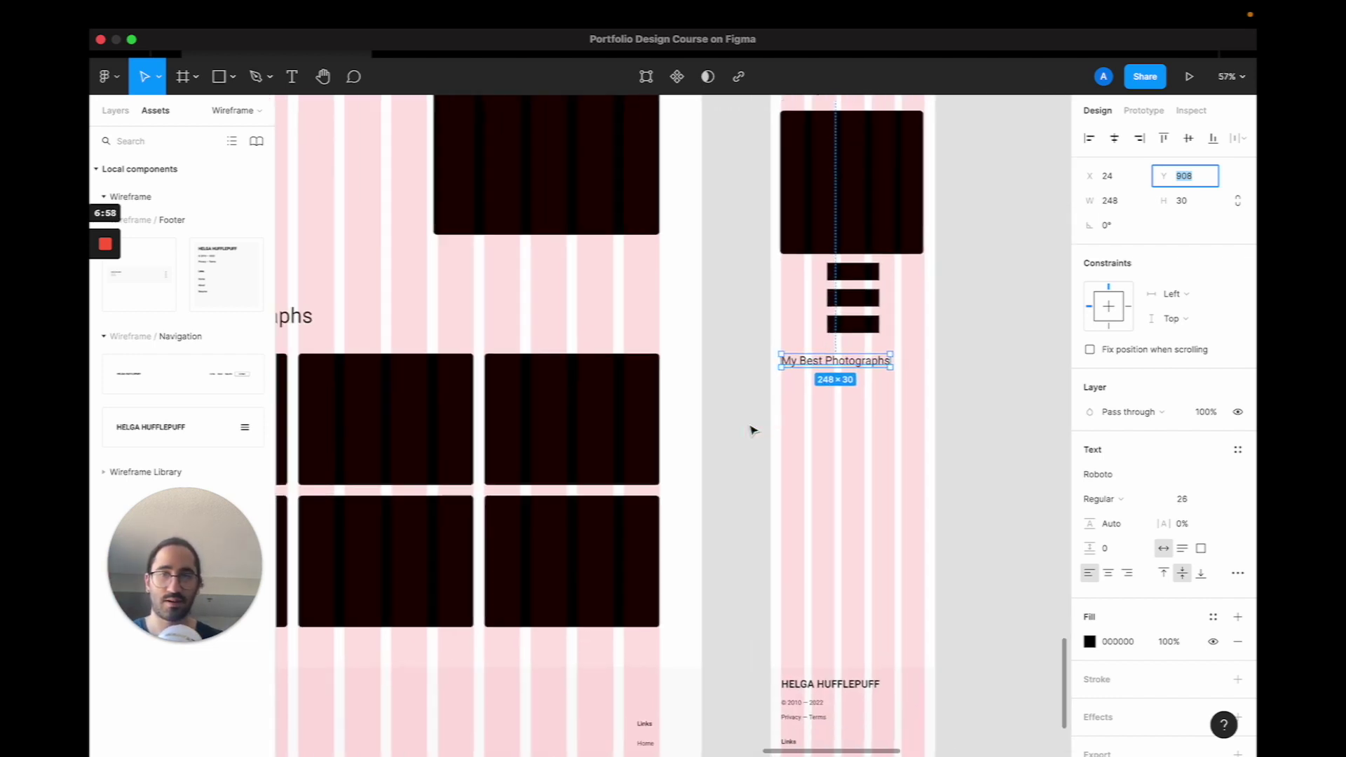
pyautogui.hscroll(-2, 621, 405)
pyautogui.click(621, 405)
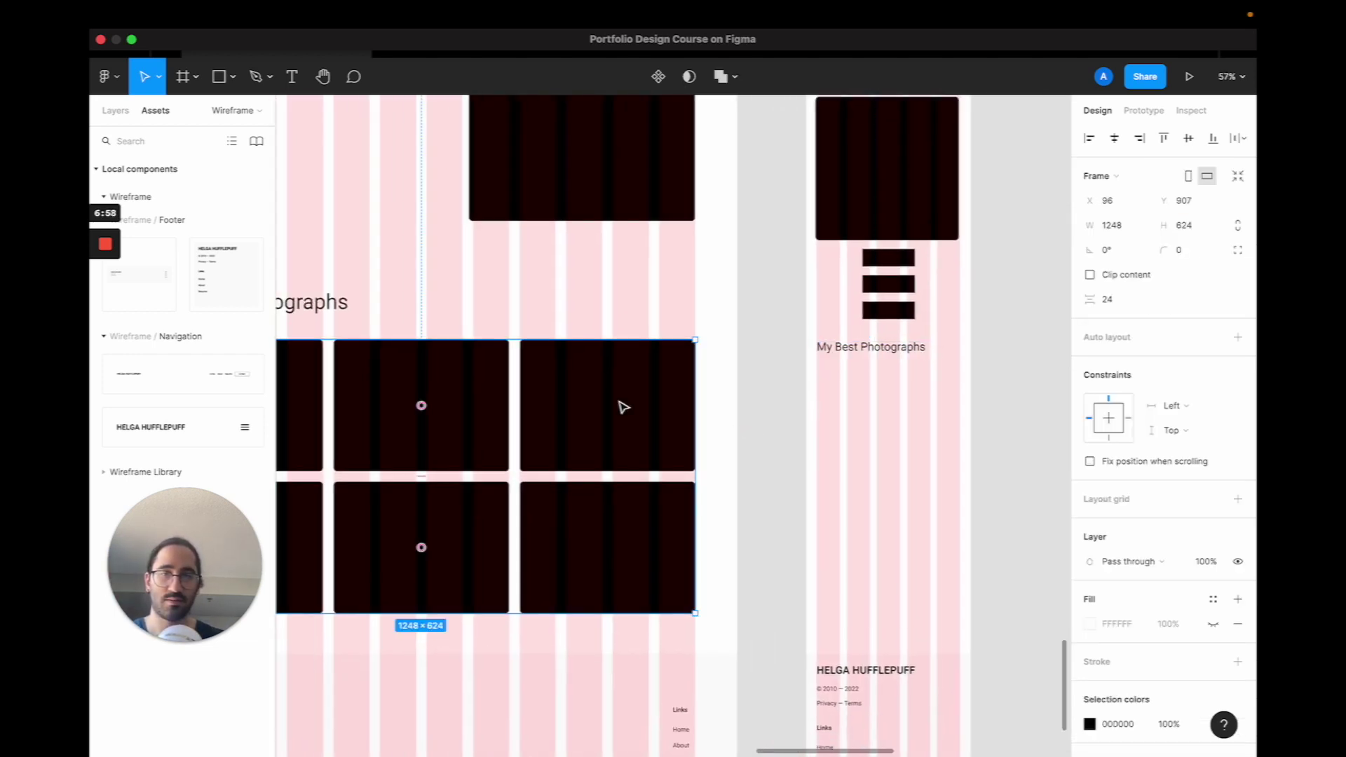
pyautogui.click(667, 393)
pyautogui.scroll(-4, 664, 396)
pyautogui.click(571, 357)
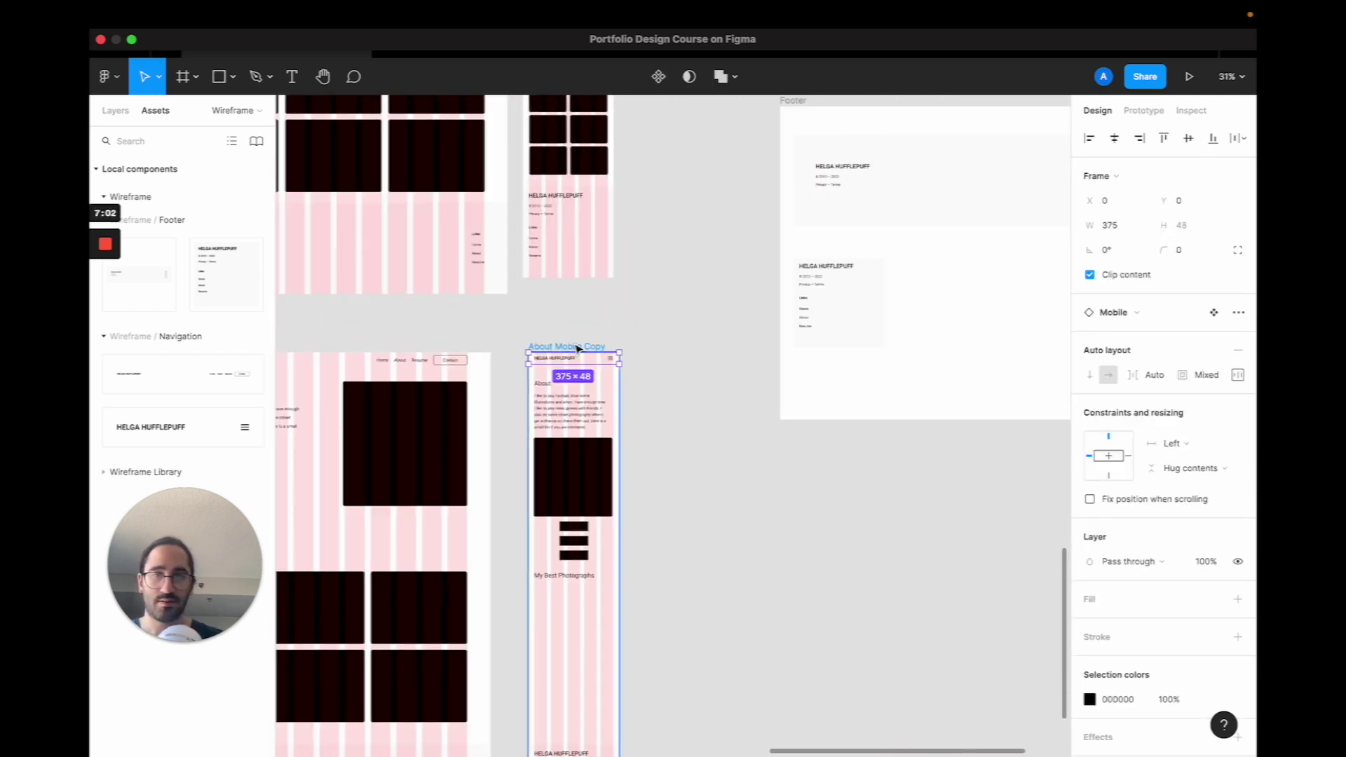
pyautogui.click(575, 347)
pyautogui.scroll(4, 568, 524)
pyautogui.hotkey('ctrl', 'v')
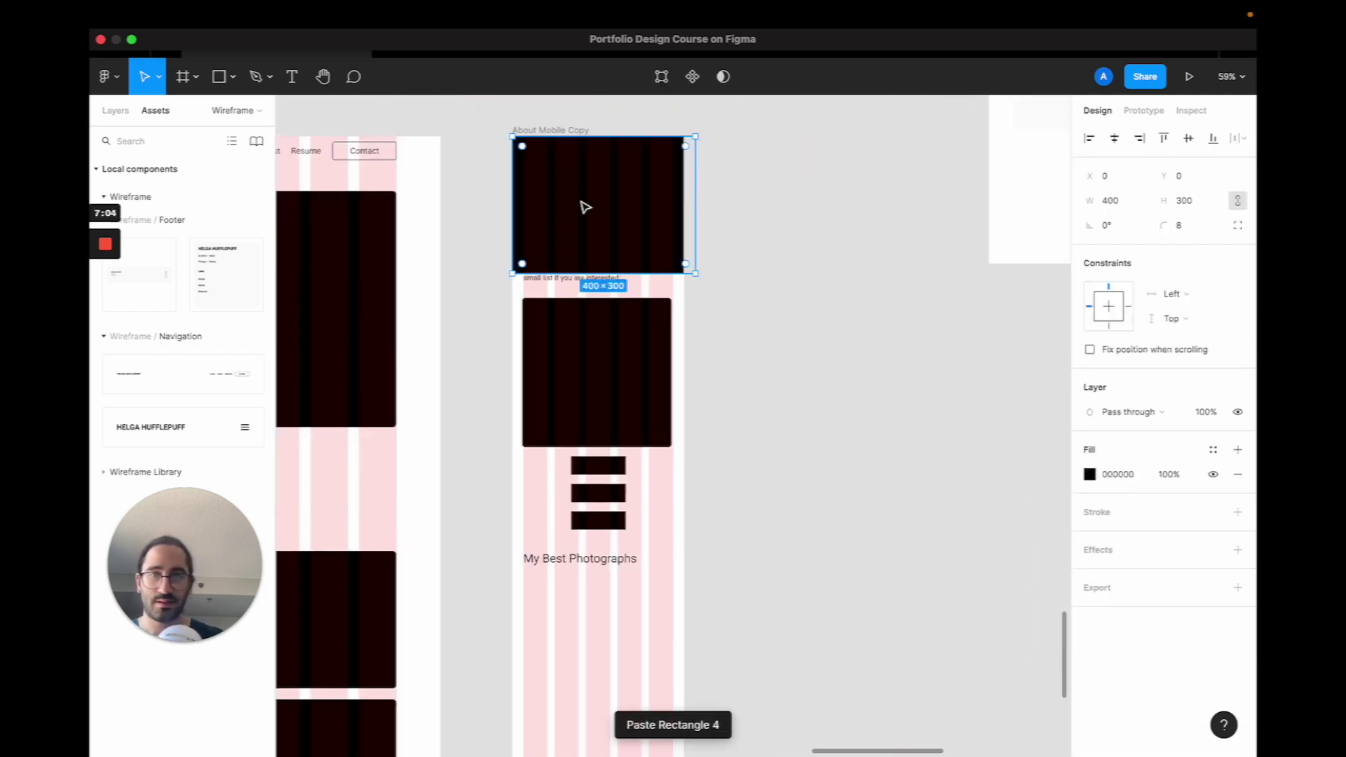
pyautogui.moveTo(582, 204); pyautogui.dragTo(595, 650)
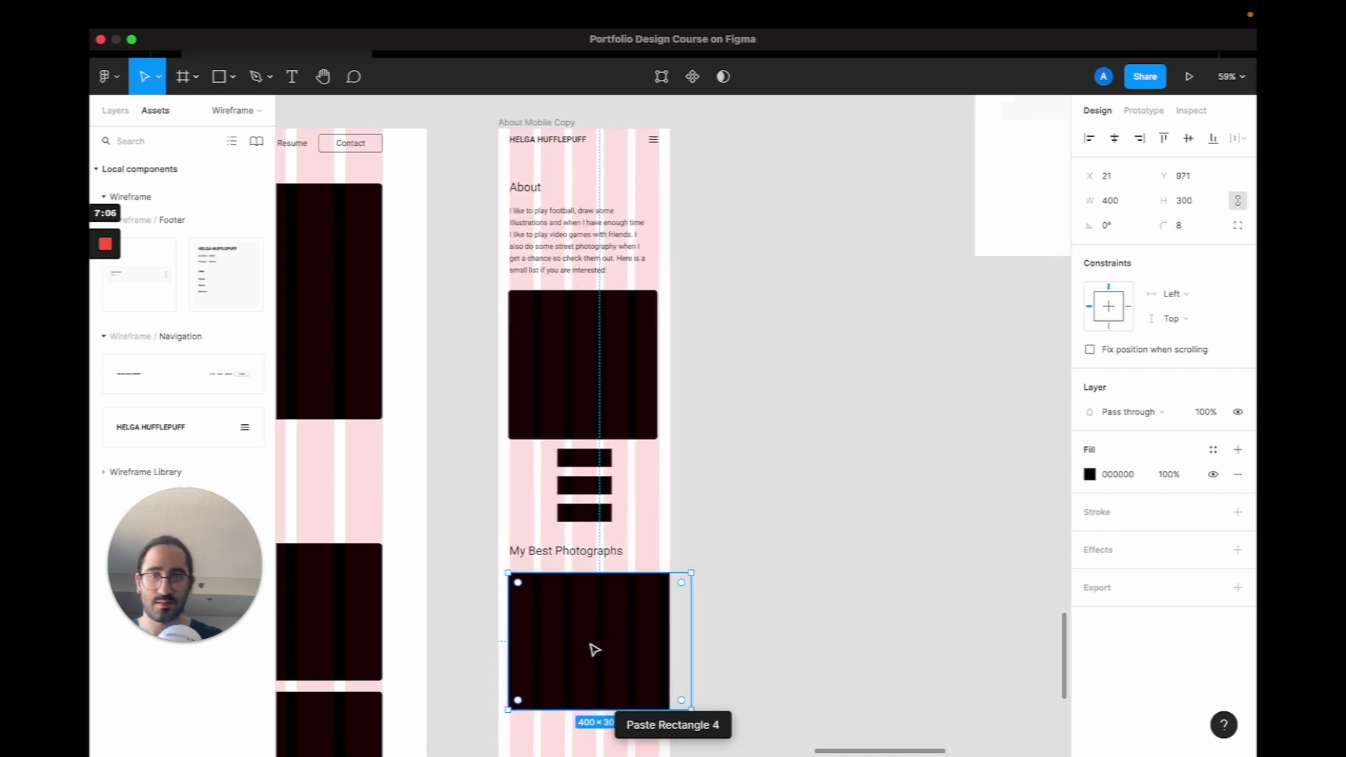
# Scale the photo placeholder under My Best Photographs proportionally to a height of 200, followed by 150.
pyautogui.scroll(-3, 977, 190)
pyautogui.hscroll(2, 976, 189)
pyautogui.write('20')
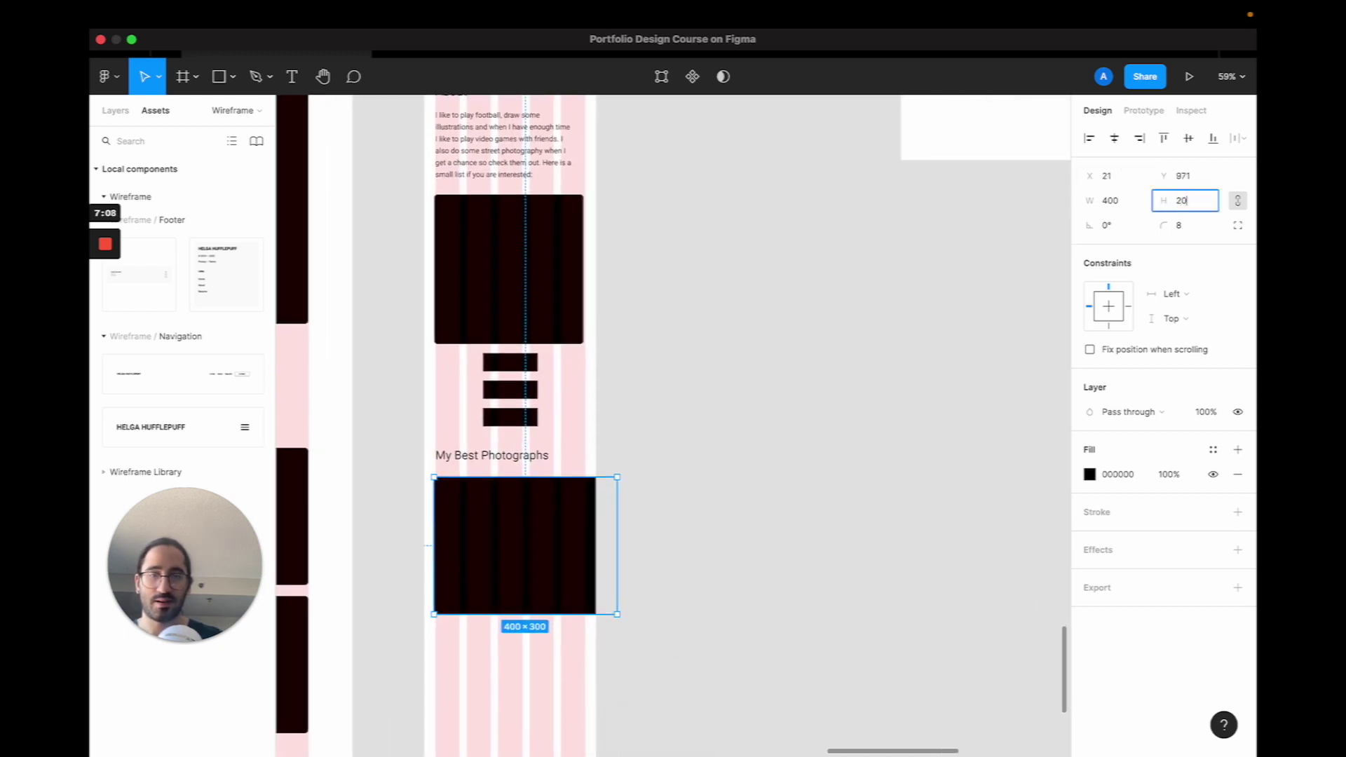
pyautogui.write('0')
pyautogui.press('Return')
pyautogui.write('1')
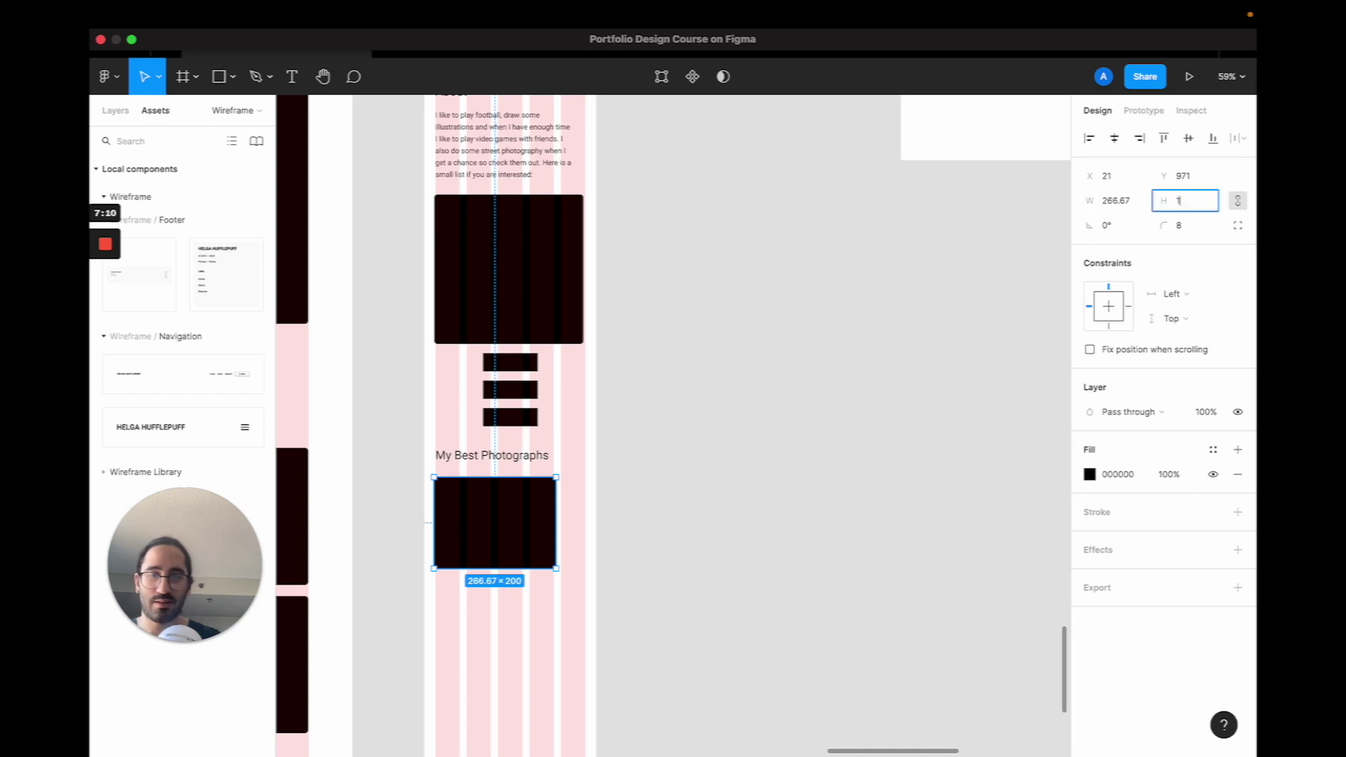
pyautogui.write('50')
pyautogui.press('Return')
pyautogui.scroll(5, 517, 456)
pyautogui.hscroll(-1, 515, 462)
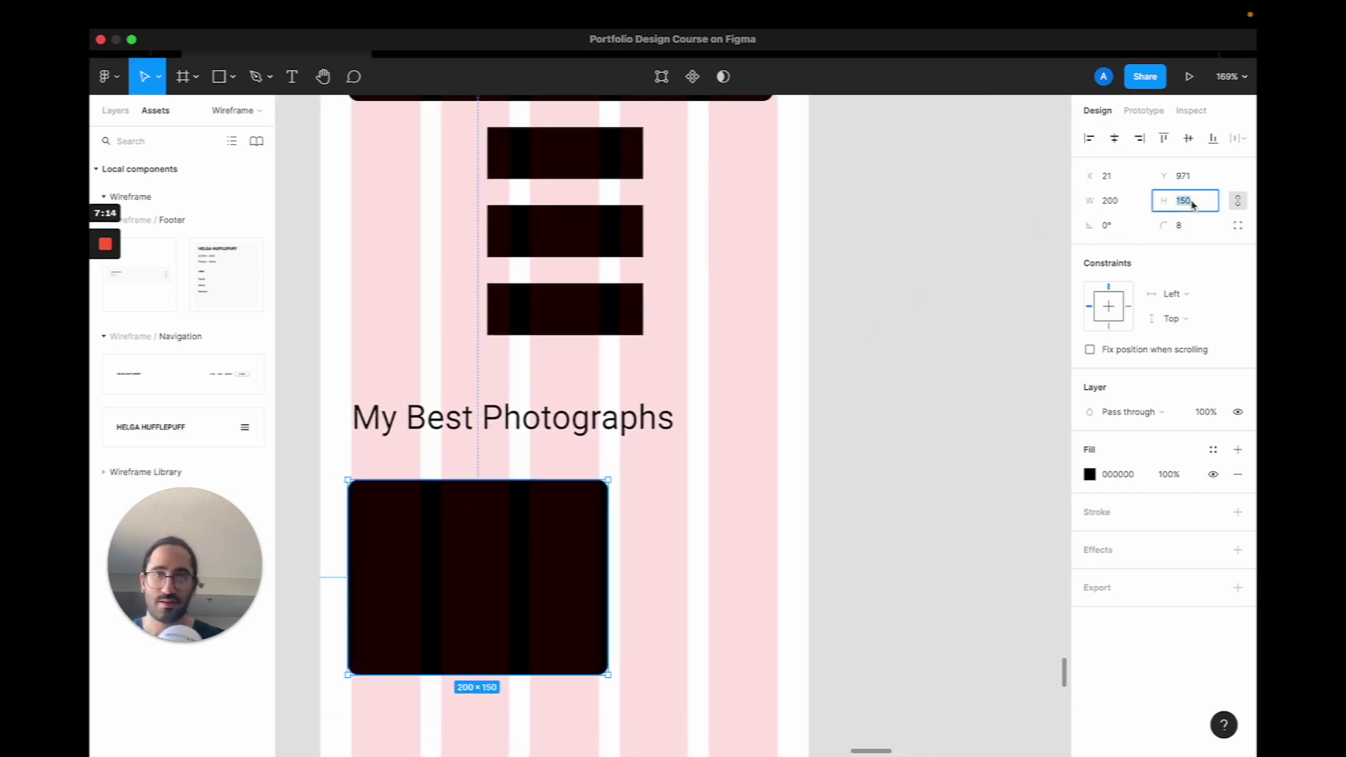
# Set the photo placeholder's height to 145 and reduce it in single steps to 128, keeping its proportions.
pyautogui.write('145')
pyautogui.press('Return')
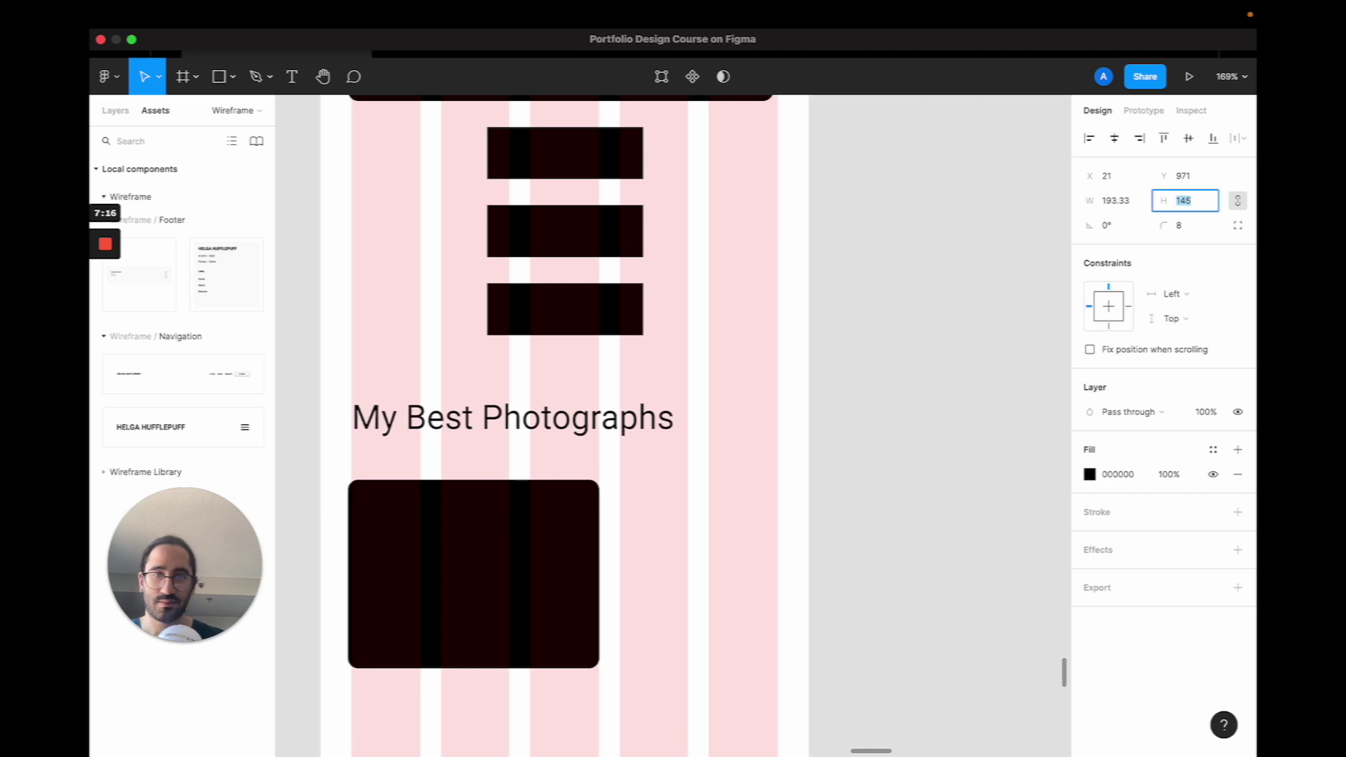
pyautogui.press('Down')
pyautogui.press('Down')
pyautogui.press('Down')
pyautogui.press('Down')
pyautogui.press('Down')
pyautogui.press('Down')
pyautogui.press('Down')
pyautogui.press('Down')
pyautogui.press('Down')
pyautogui.press('Down')
pyautogui.press('Down')
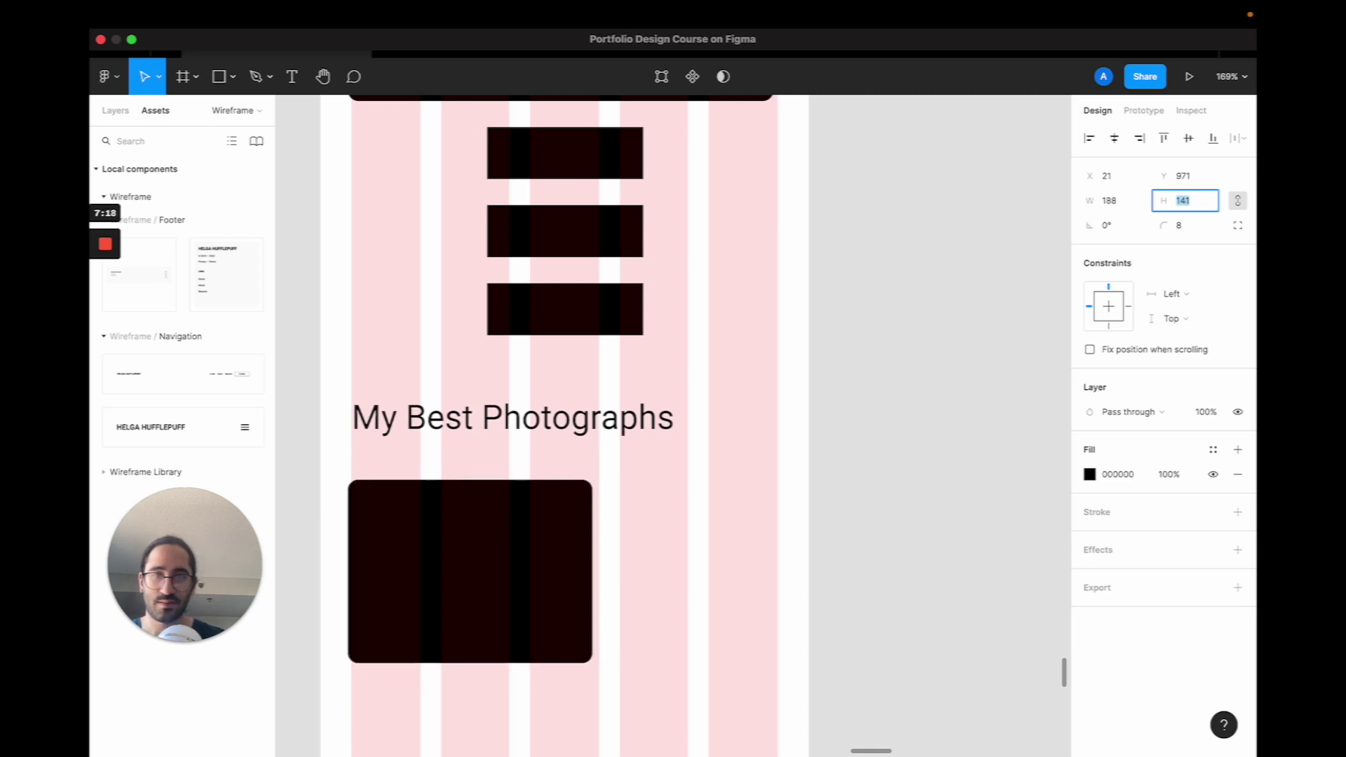
pyautogui.press('Down')
pyautogui.press('Down')
pyautogui.press('Down')
pyautogui.press('Down')
pyautogui.press('Down')
pyautogui.press('Down')
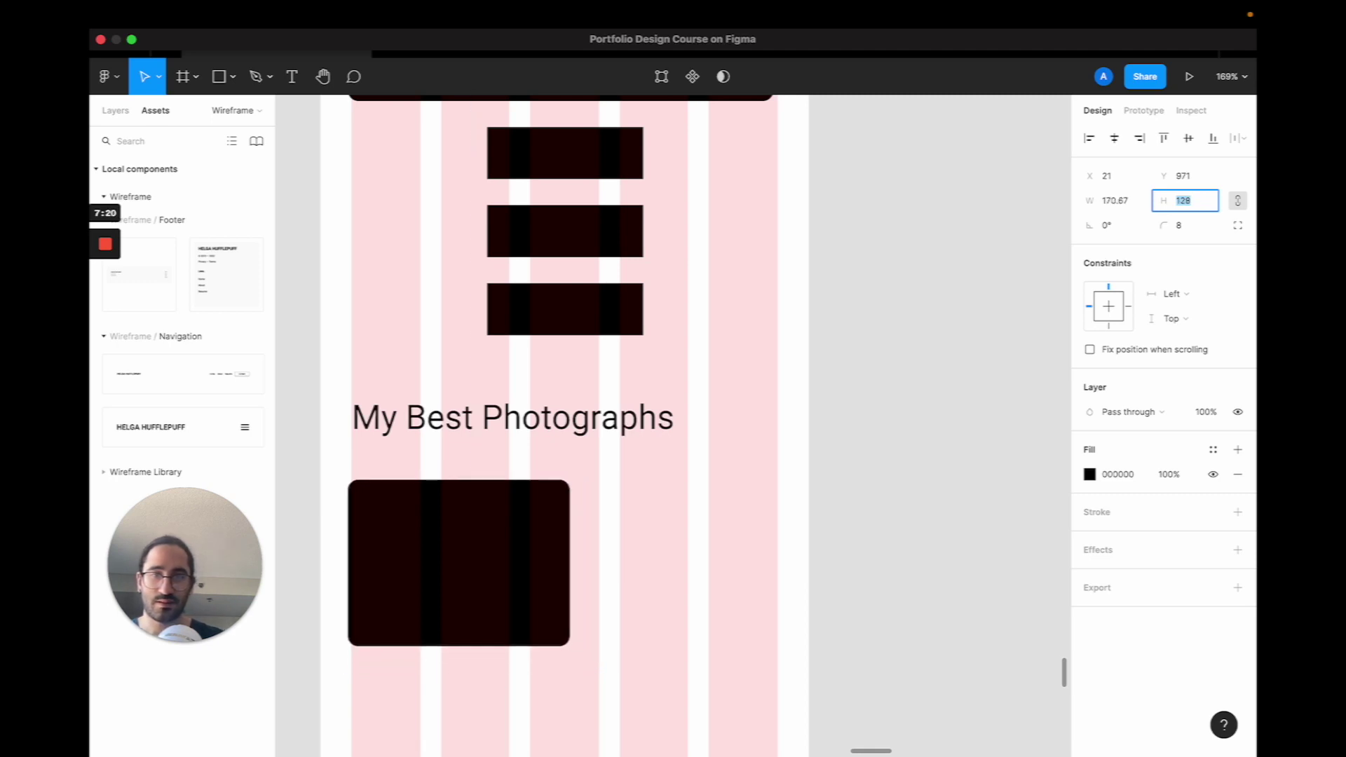
# Duplicate the photo placeholder beside the original at X 180, Y 971 and scale both proportionally to 162.67 × 122.
pyautogui.moveTo(472, 556); pyautogui.dragTo(683, 559)
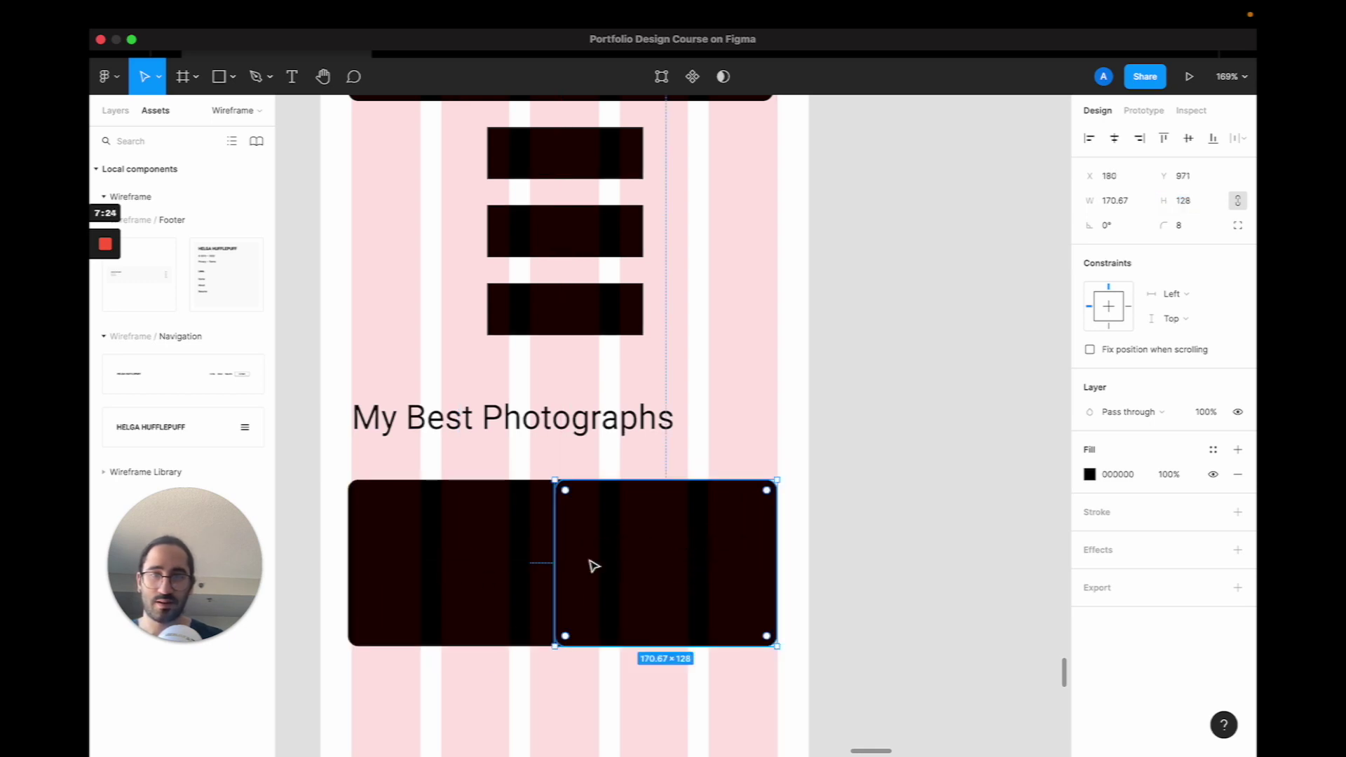
pyautogui.keyDown('shift'); pyautogui.click(554, 519); pyautogui.keyUp('shift')
pyautogui.press('Down')
pyautogui.press('Down')
pyautogui.press('Down')
pyautogui.press('Down')
pyautogui.press('Down')
pyautogui.press('Down')
pyautogui.press('Down')
pyautogui.press('Down')
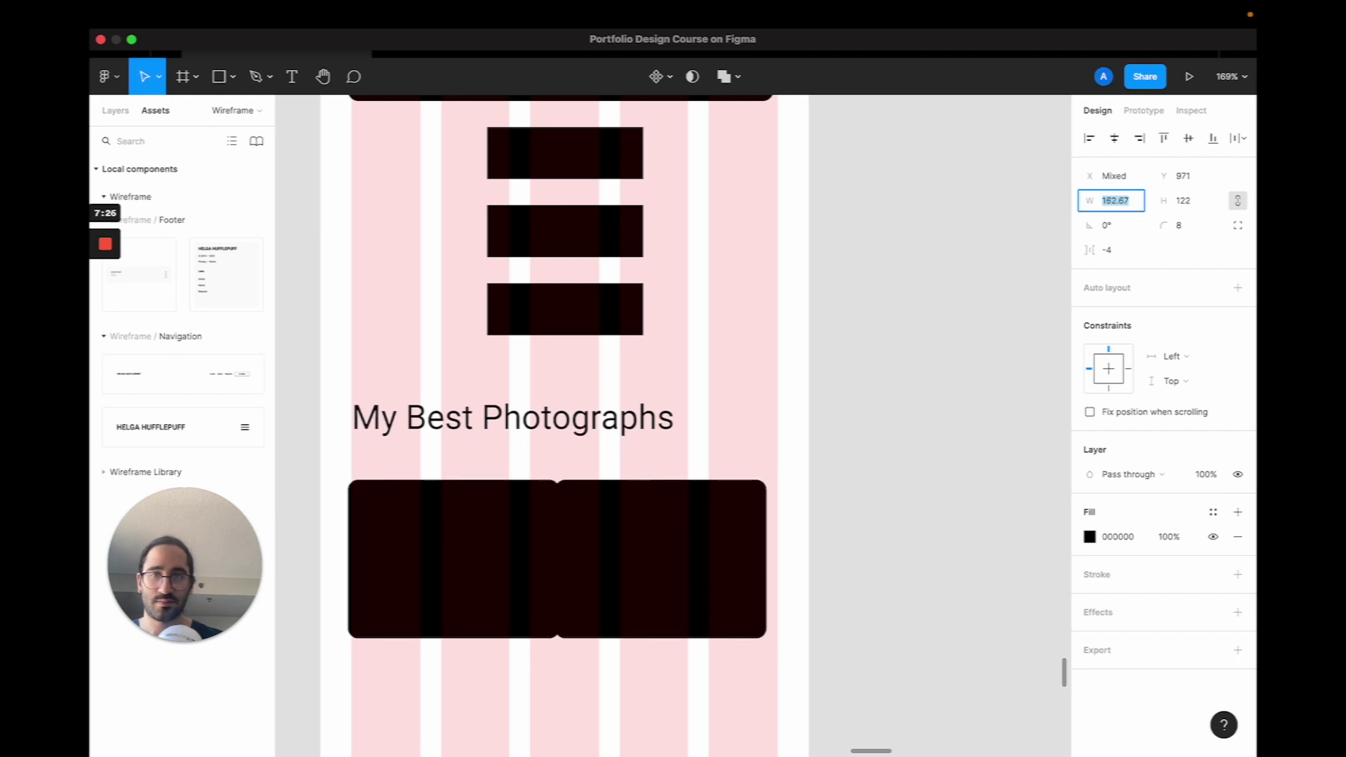
# Shift both photo placeholders to the right edge of the column grid at Y 970 and set the left one's X to 24.
pyautogui.moveTo(666, 559); pyautogui.dragTo(677, 561)
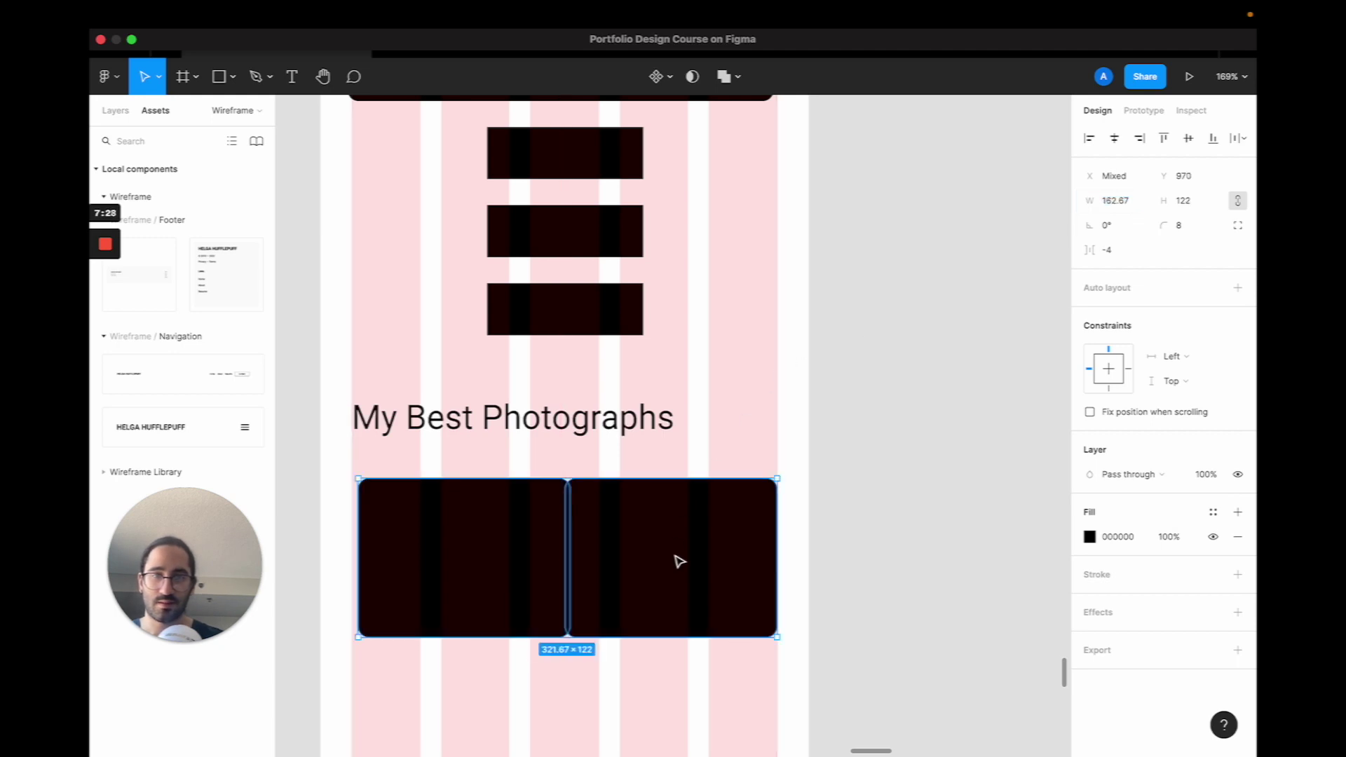
pyautogui.click(677, 559)
pyautogui.click(469, 556)
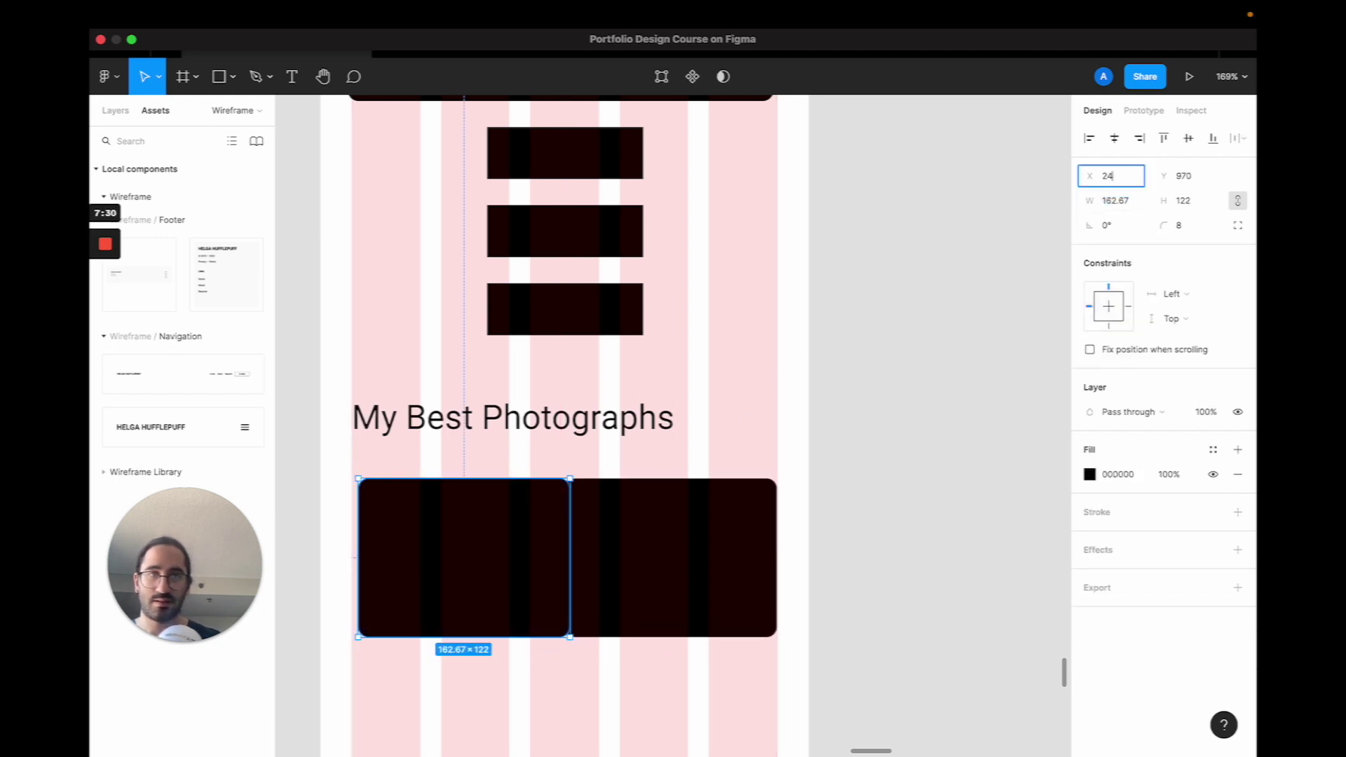
pyautogui.write('24')
pyautogui.press('Return')
# Set both photo placeholders' height to 114 and move the right one to X 199, against the grid's right edge.
pyautogui.click(687, 520)
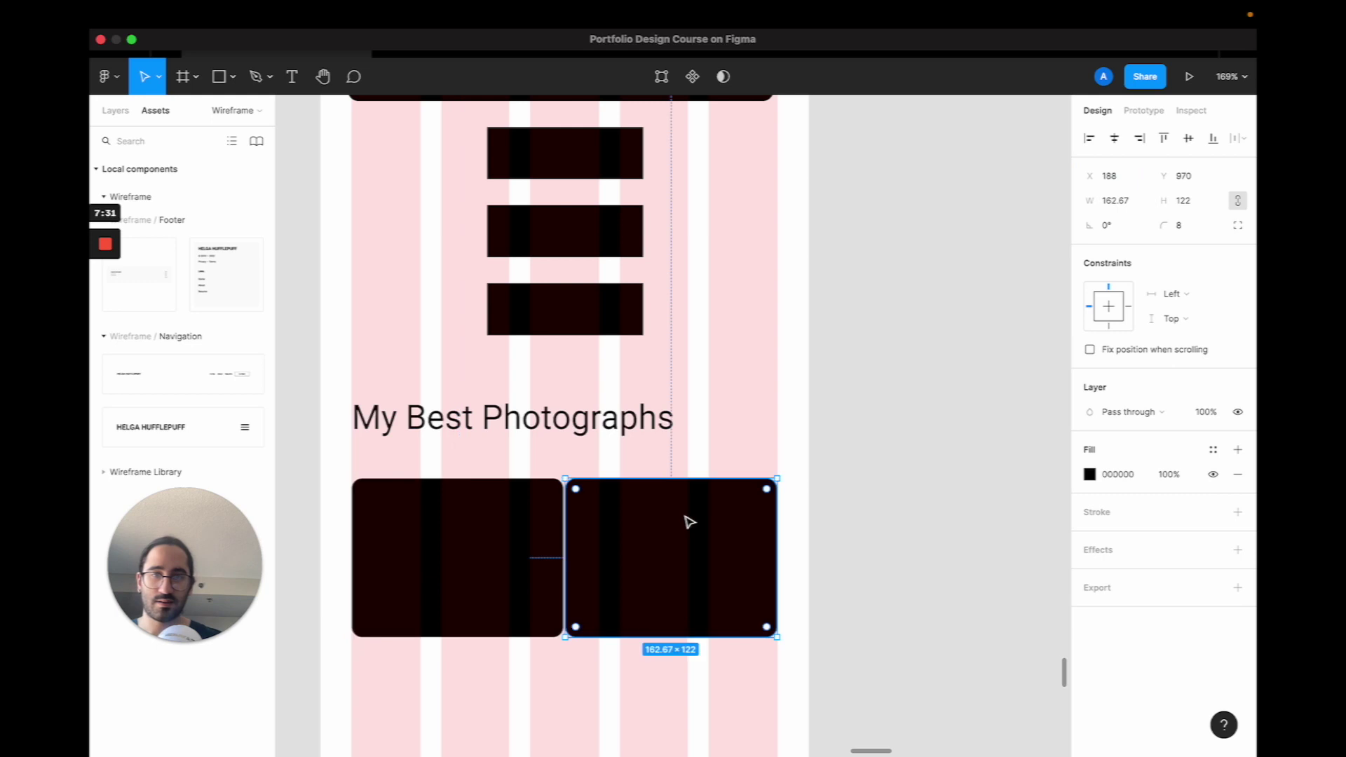
pyautogui.keyDown('shift'); pyautogui.click(519, 538); pyautogui.keyUp('shift')
pyautogui.write('114')
pyautogui.press('Return')
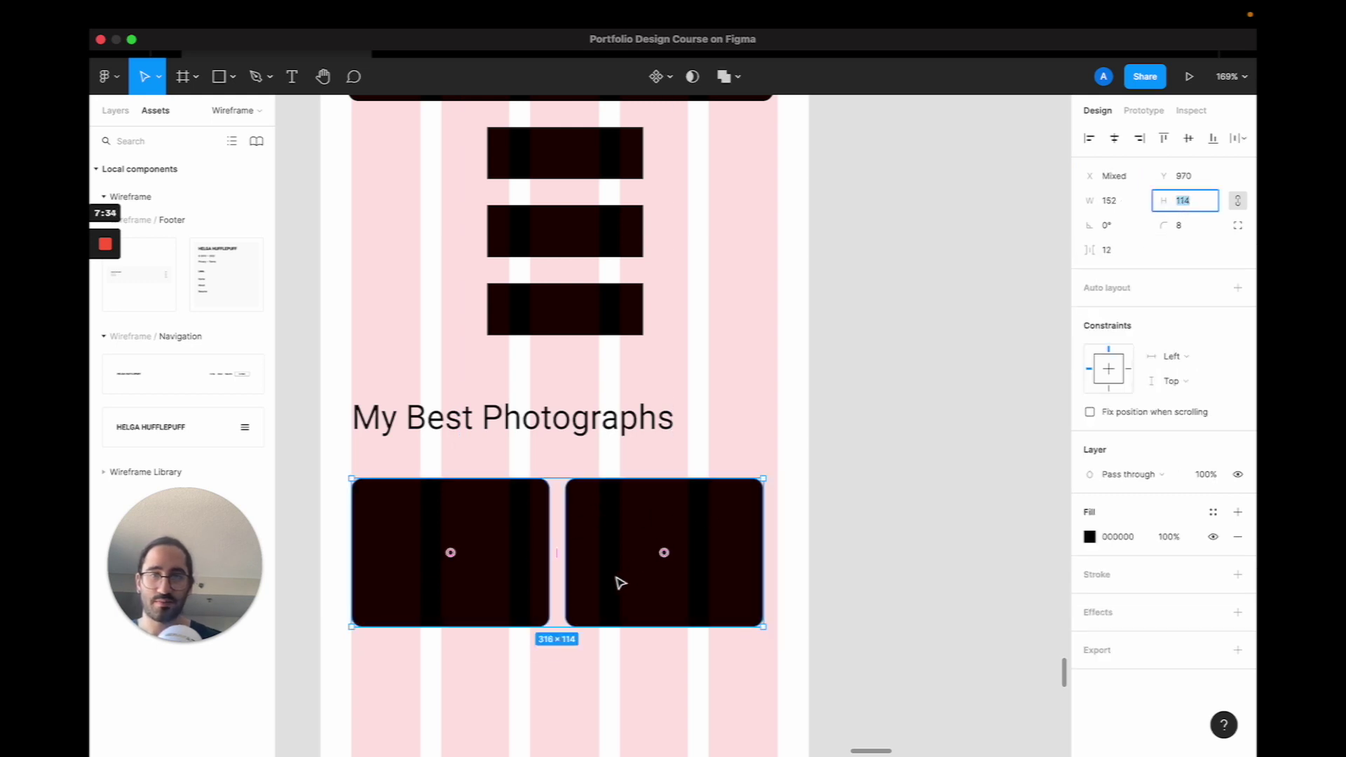
pyautogui.click(627, 551)
pyautogui.moveTo(640, 552); pyautogui.dragTo(644, 552)
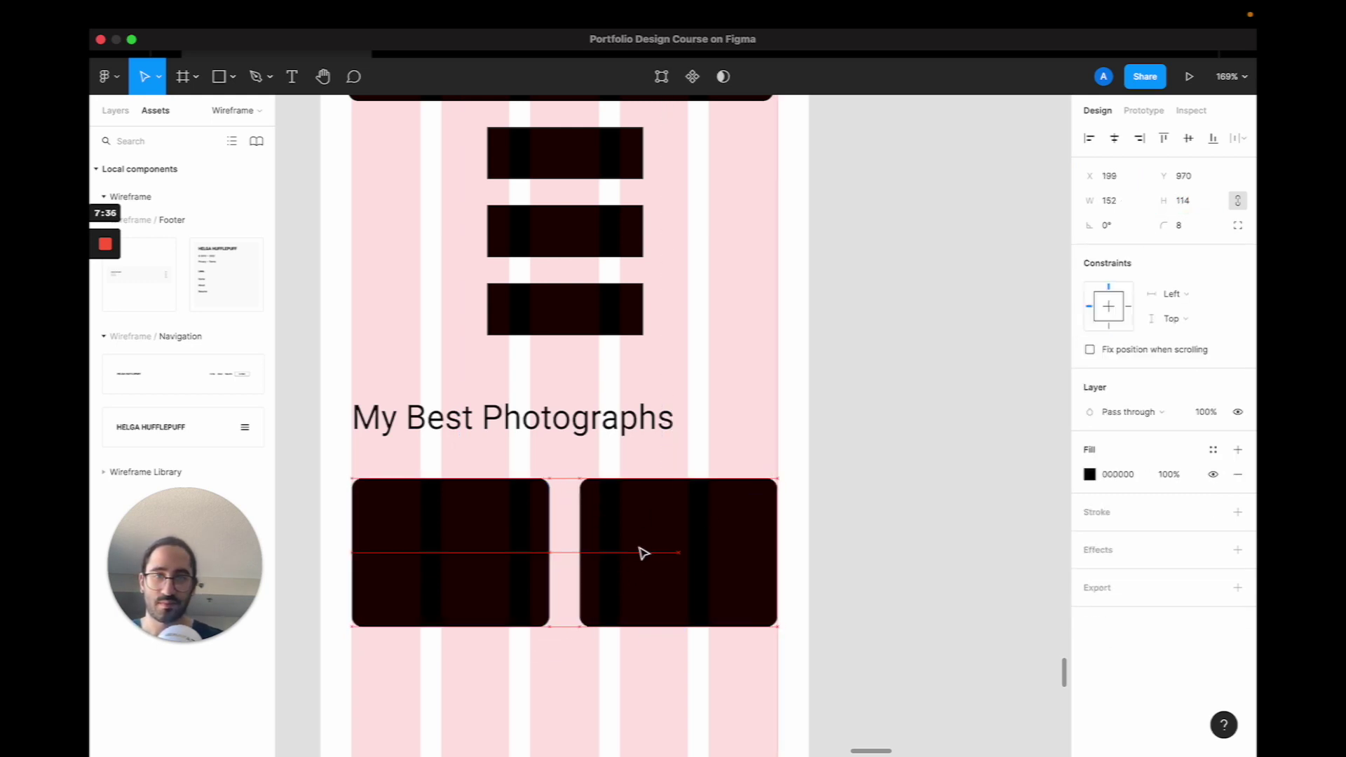
# Increase the width of both photo placeholders to 160, keeping their proportions.
pyautogui.keyDown('shift'); pyautogui.click(465, 559); pyautogui.keyUp('shift')
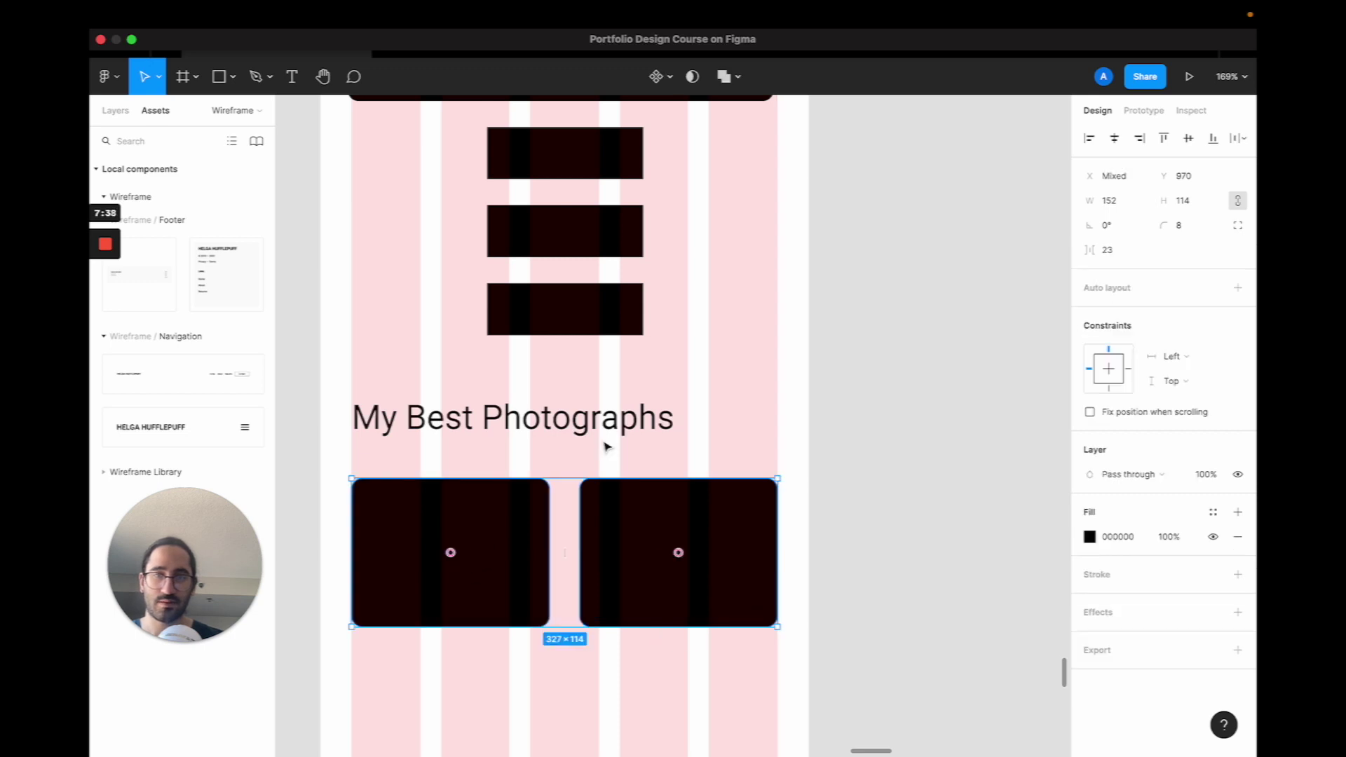
pyautogui.press('Up')
pyautogui.press('Up')
pyautogui.press('Up')
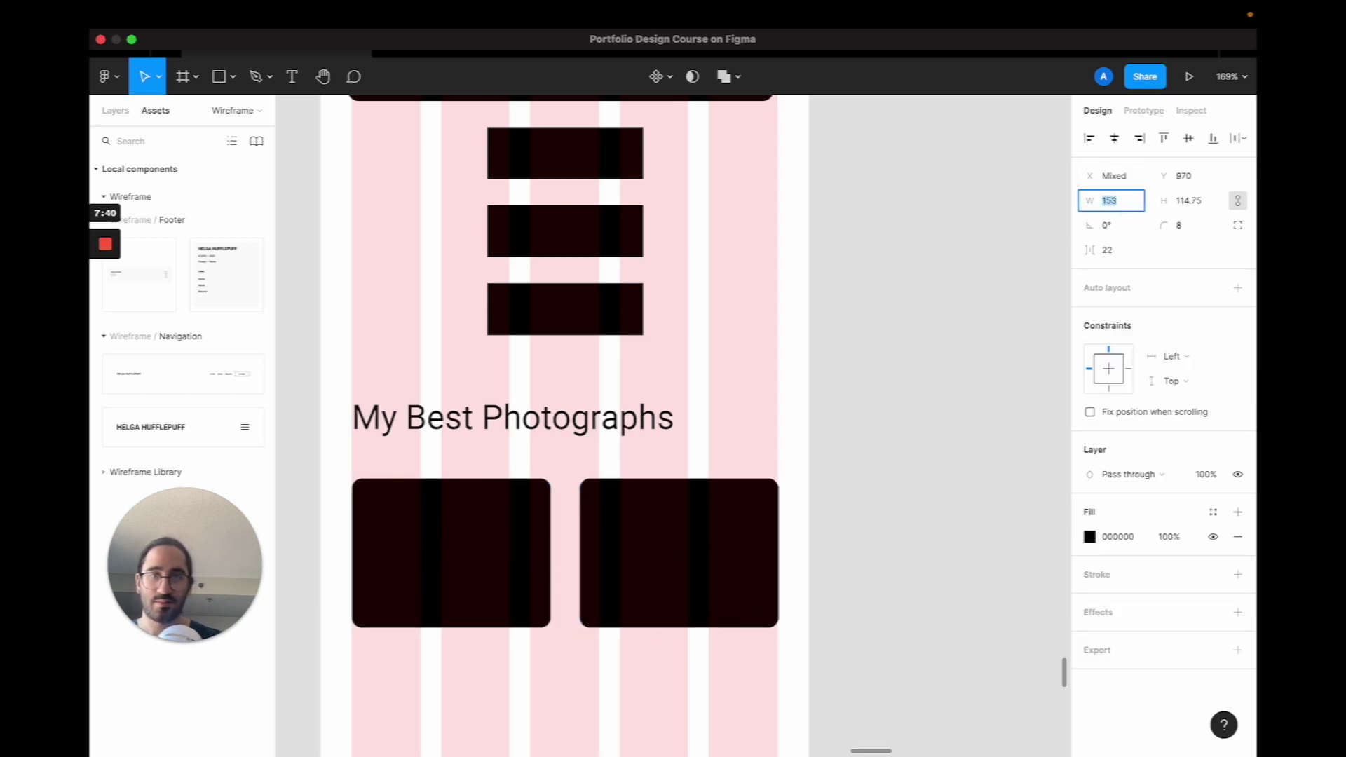
pyautogui.press('Up')
pyautogui.press('Up')
pyautogui.press('Up')
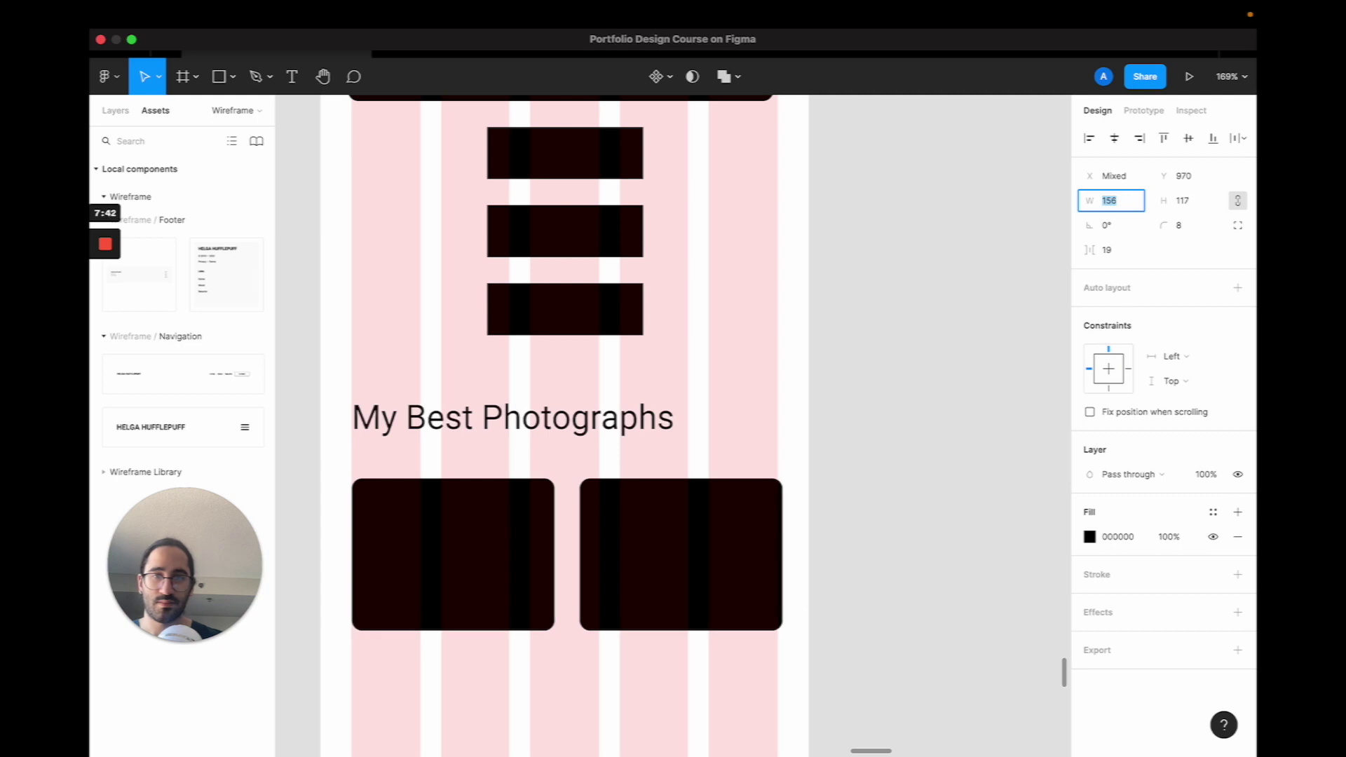
pyautogui.press('Up')
pyautogui.press('Up')
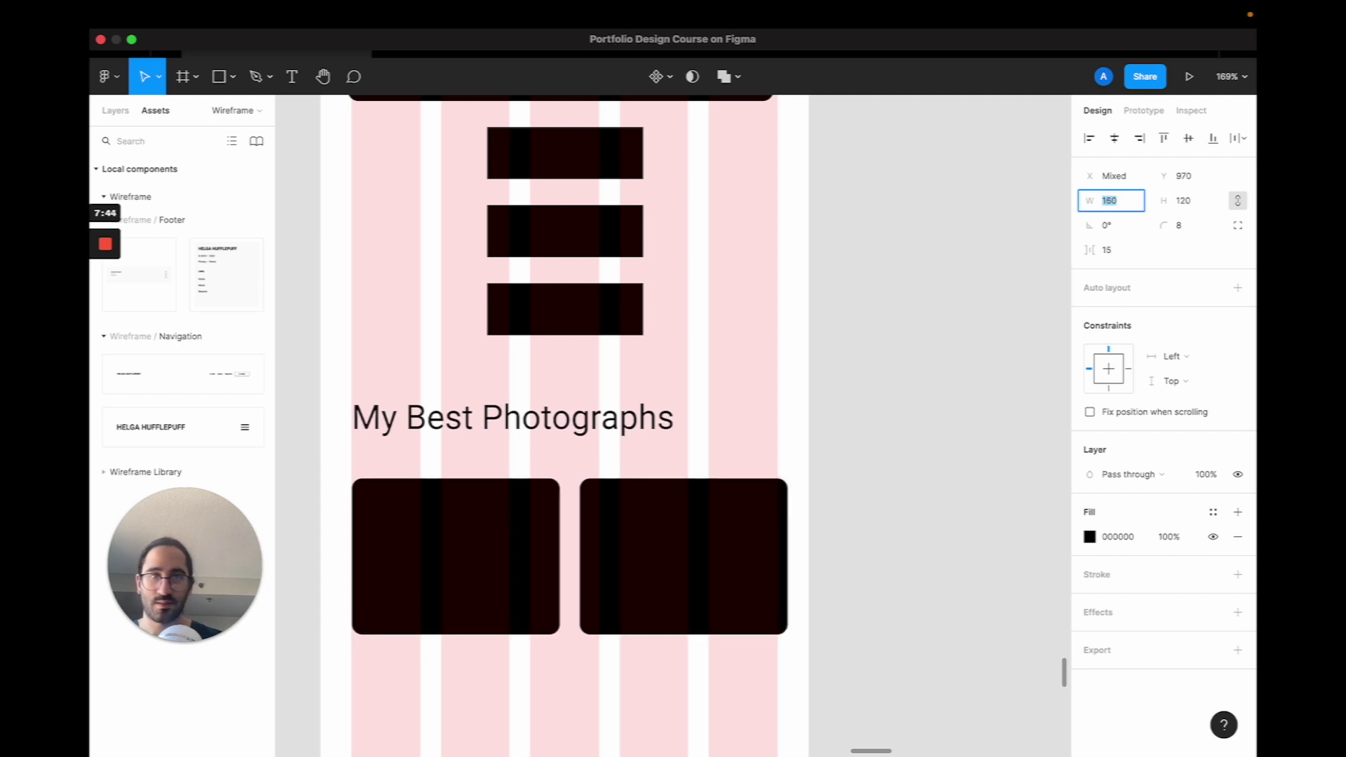
# Move the right photo placeholder to X 192, close to the grid's right edge.
pyautogui.click(669, 542)
pyautogui.moveTo(669, 542); pyautogui.dragTo(662, 538)
pyautogui.click(541, 540)
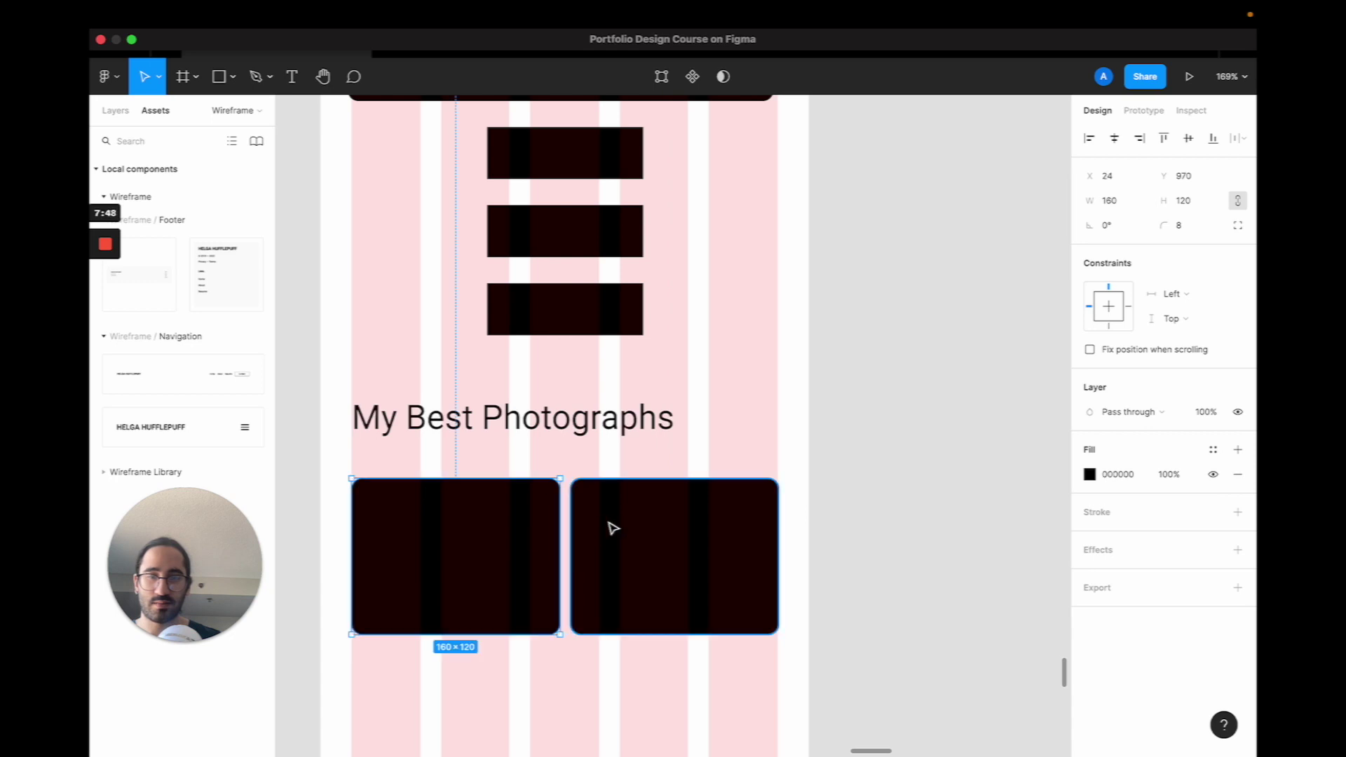
pyautogui.click(818, 435)
pyautogui.scroll(-3, 814, 435)
# Set the right photo placeholder's X to 191 and compare the side margins of both placeholders.
pyautogui.click(734, 495)
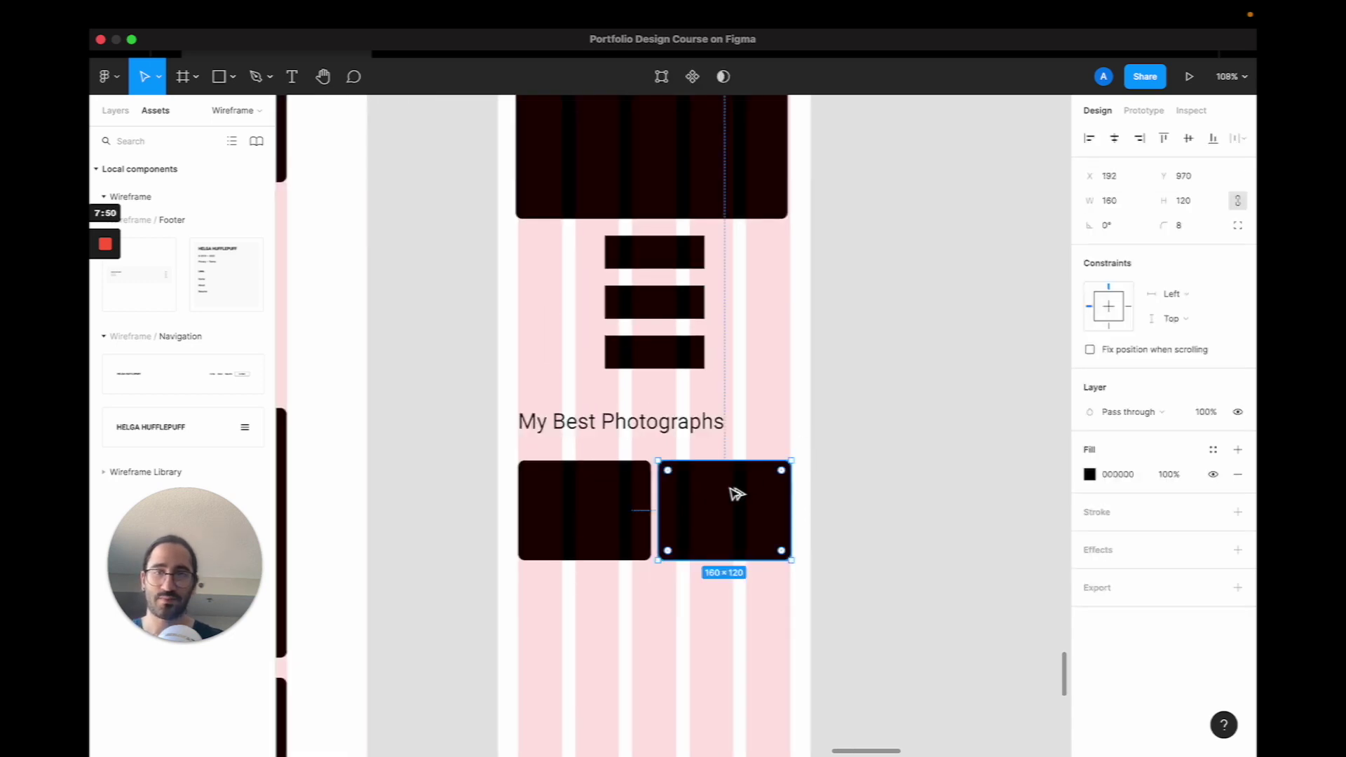
pyautogui.press('alt')
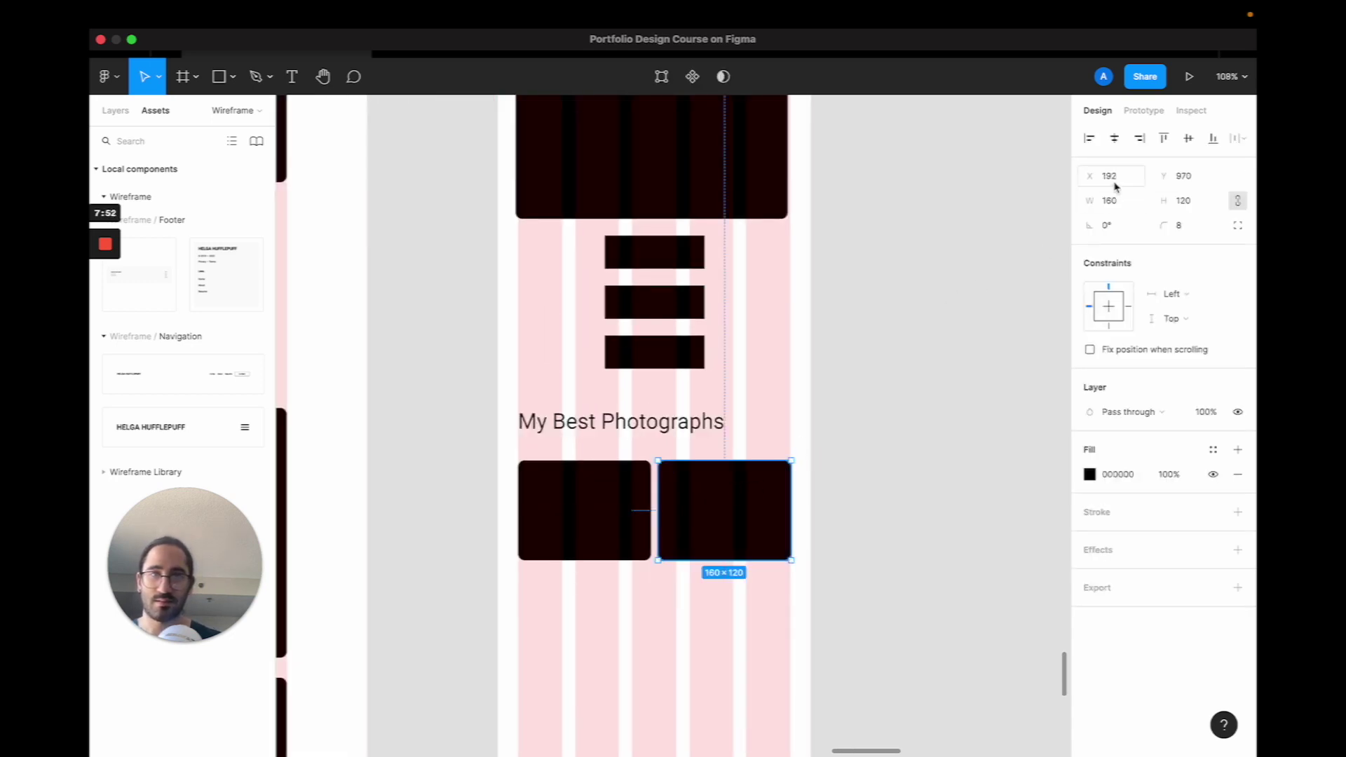
pyautogui.click(524, 490)
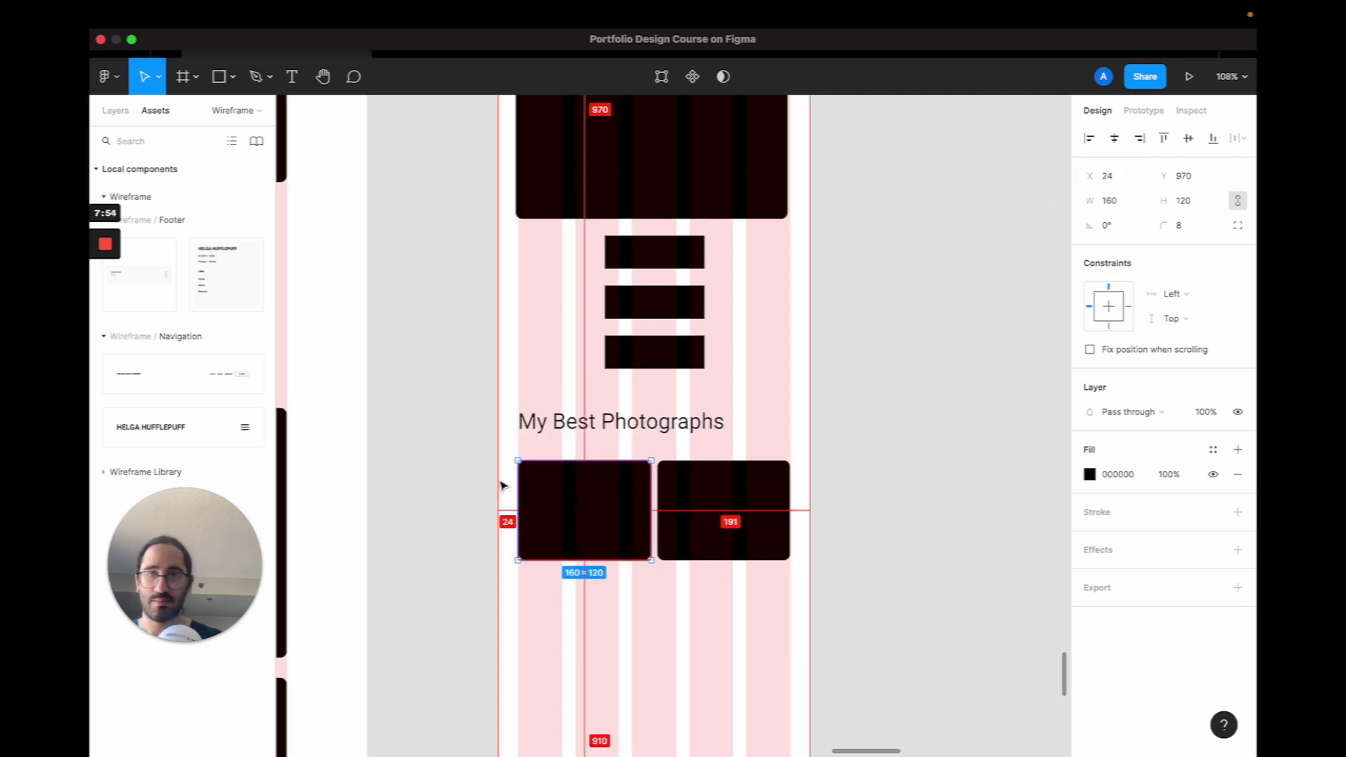
pyautogui.click(703, 490)
pyautogui.press('alt')
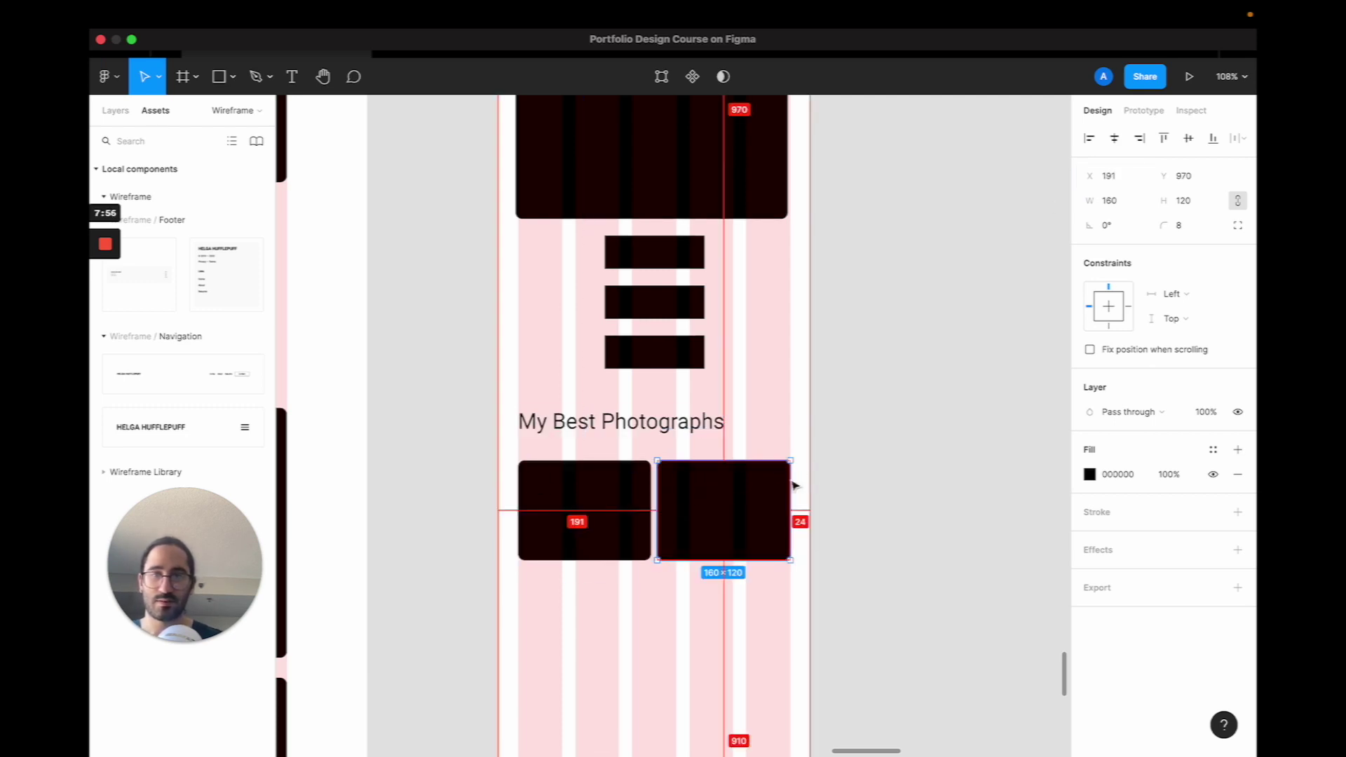
# Wrap the two photo placeholders in a frame and name it Row1.
pyautogui.keyDown('shift'); pyautogui.click(601, 541); pyautogui.keyUp('shift')
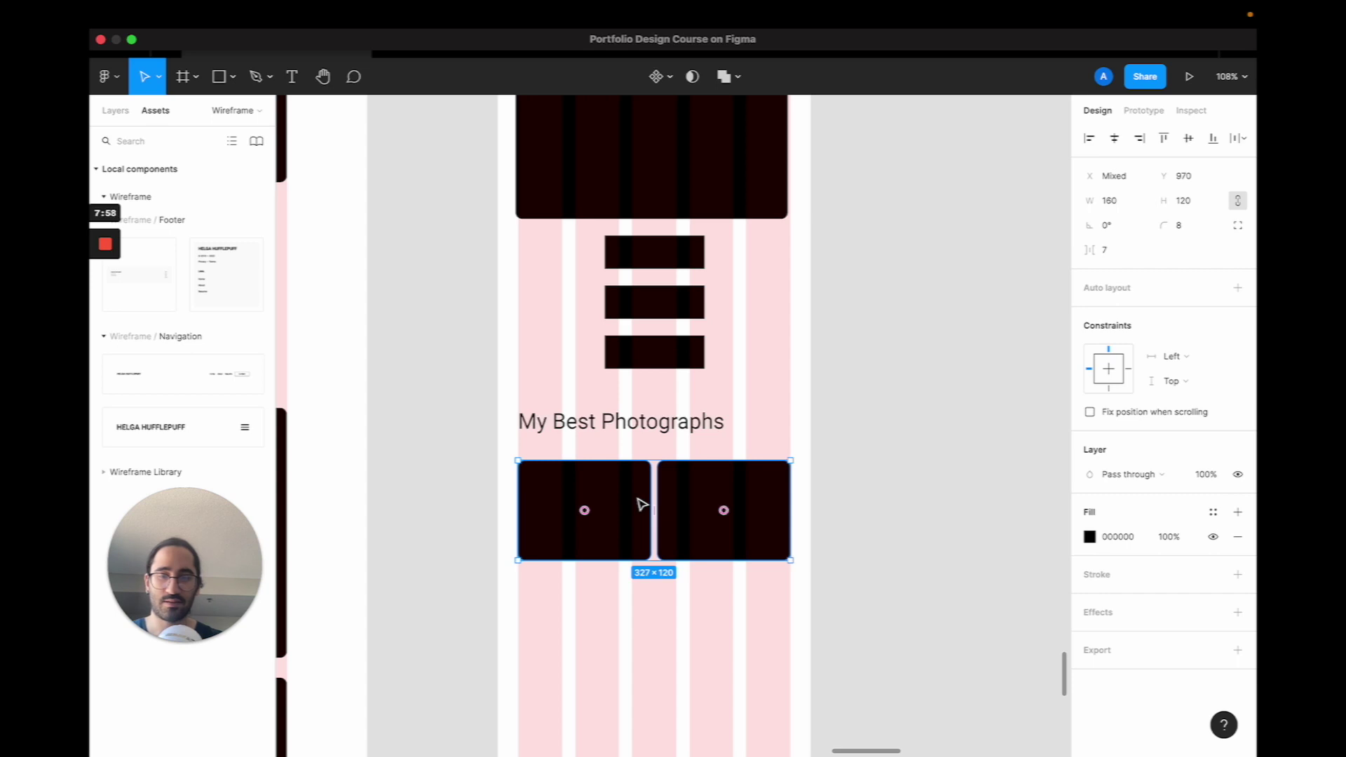
pyautogui.hotkey('ctrl', 'alt', 'g')
pyautogui.click(116, 111)
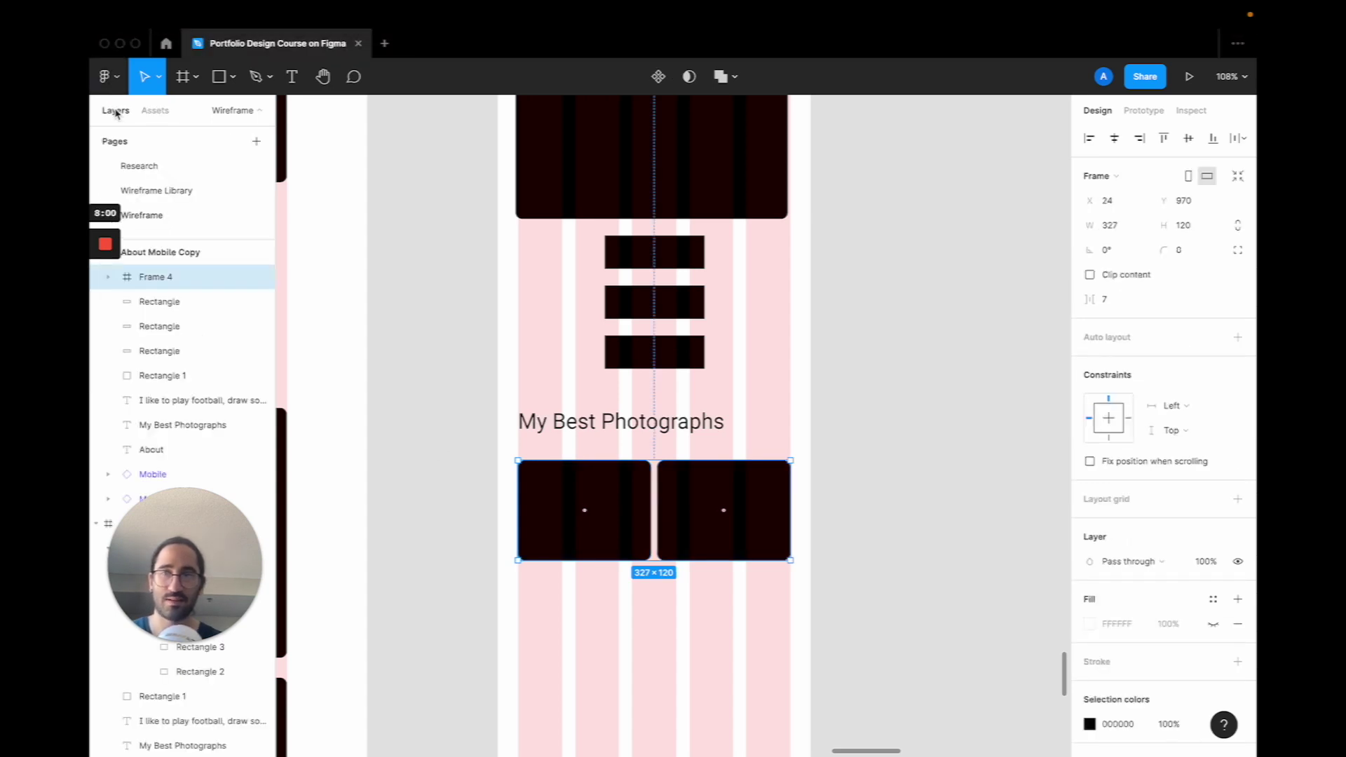
pyautogui.doubleClick(193, 279)
pyautogui.write('Row1')
pyautogui.press('Return')
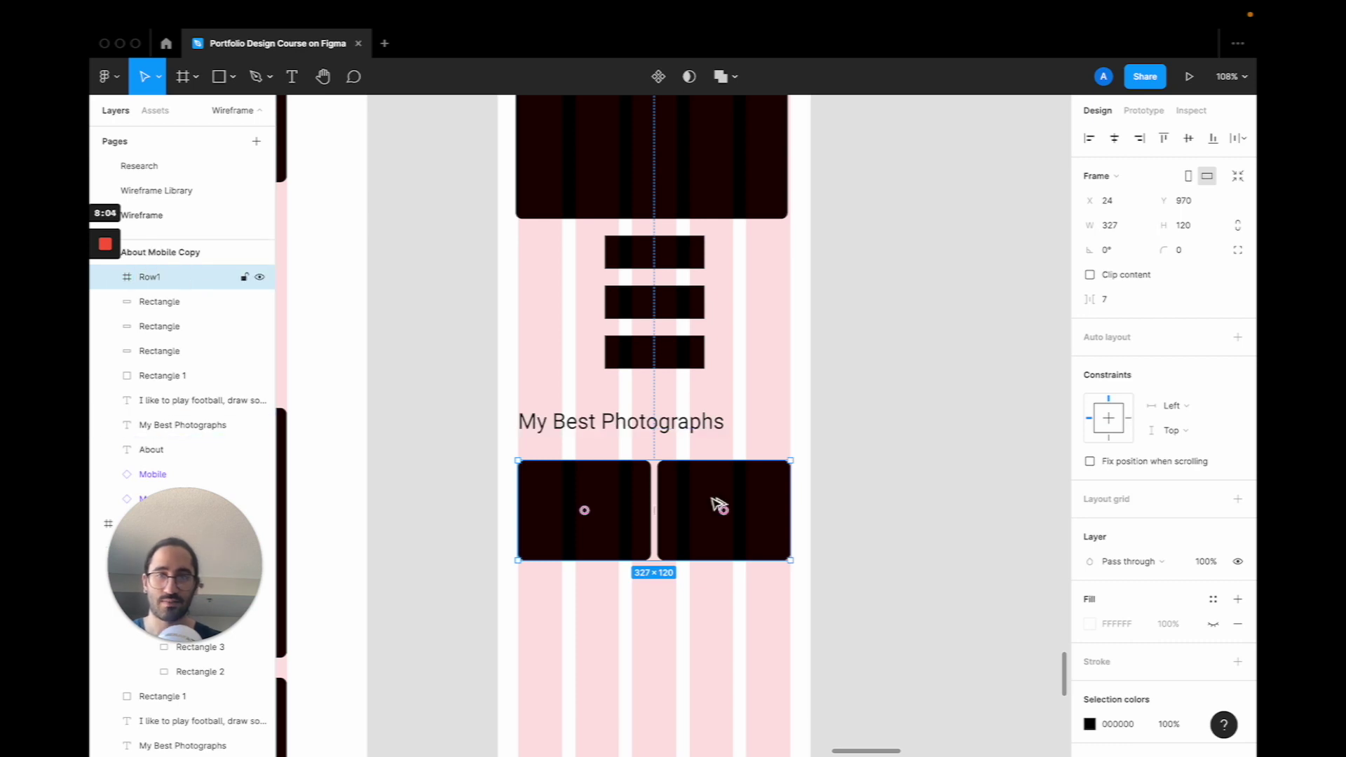
# Duplicate the Row1 frame directly below at Y 1097 and rename the copy Row2.
pyautogui.moveTo(717, 506); pyautogui.dragTo(720, 610)
pyautogui.doubleClick(170, 278)
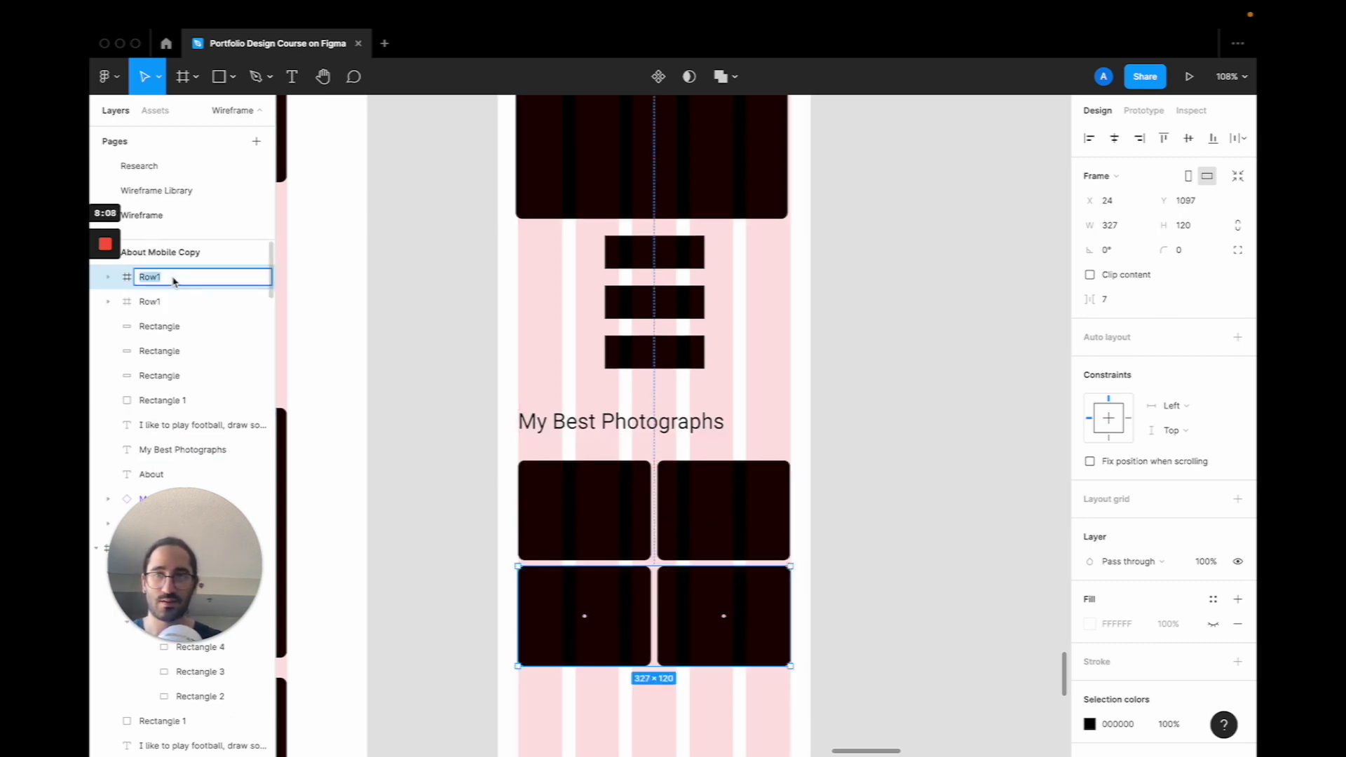
pyautogui.write('Row2')
pyautogui.press('Return')
# Wrap Row1 and Row2 in a frame and name it Photos.
pyautogui.keyDown('shift'); pyautogui.click(179, 303); pyautogui.keyUp('shift')
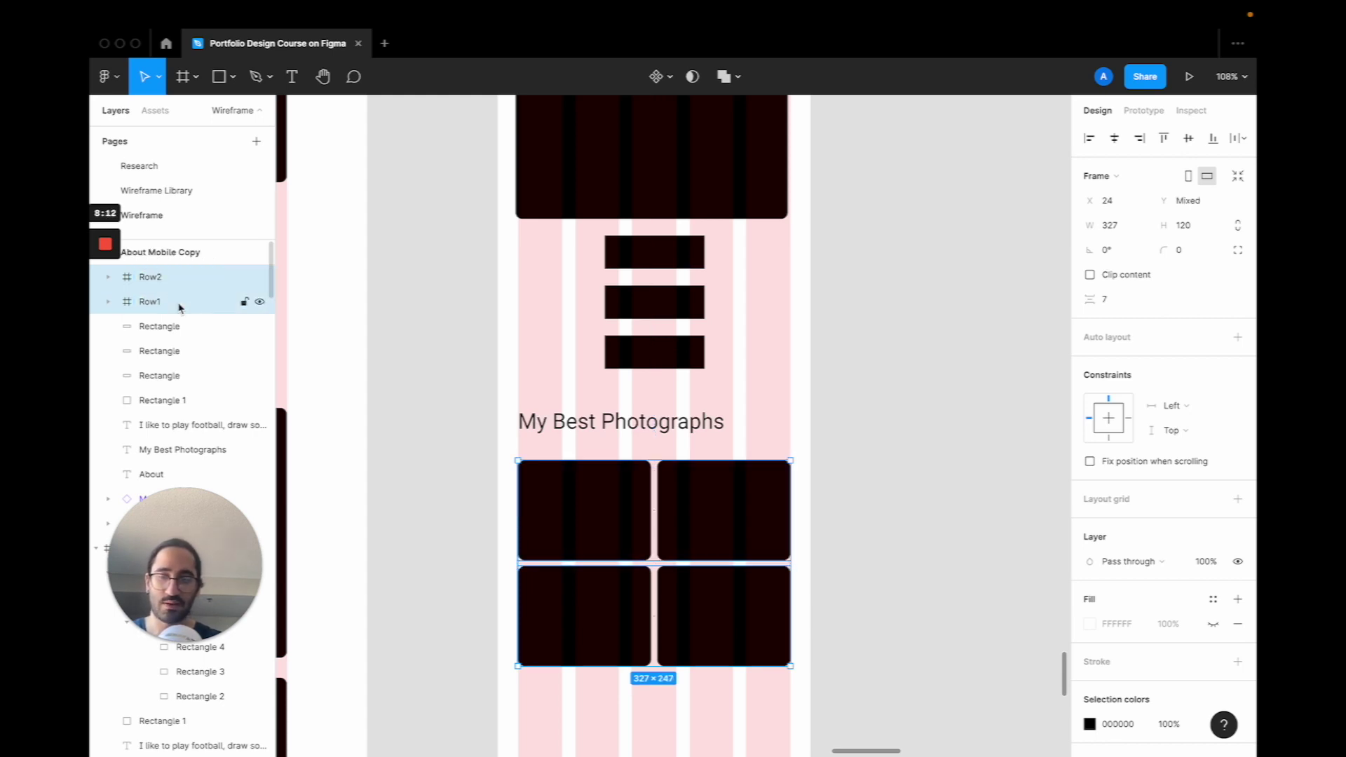
pyautogui.hotkey('ctrl', 'alt', 'g')
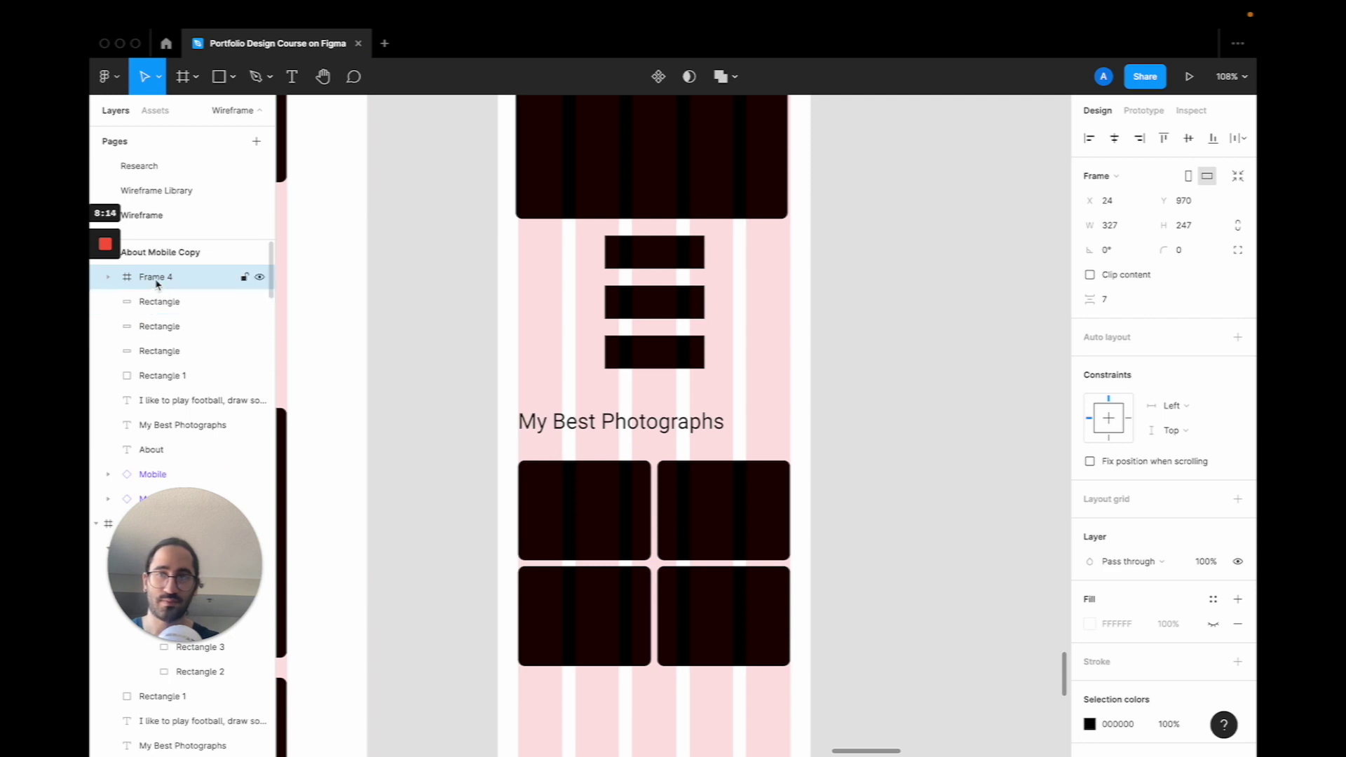
pyautogui.doubleClick(157, 279)
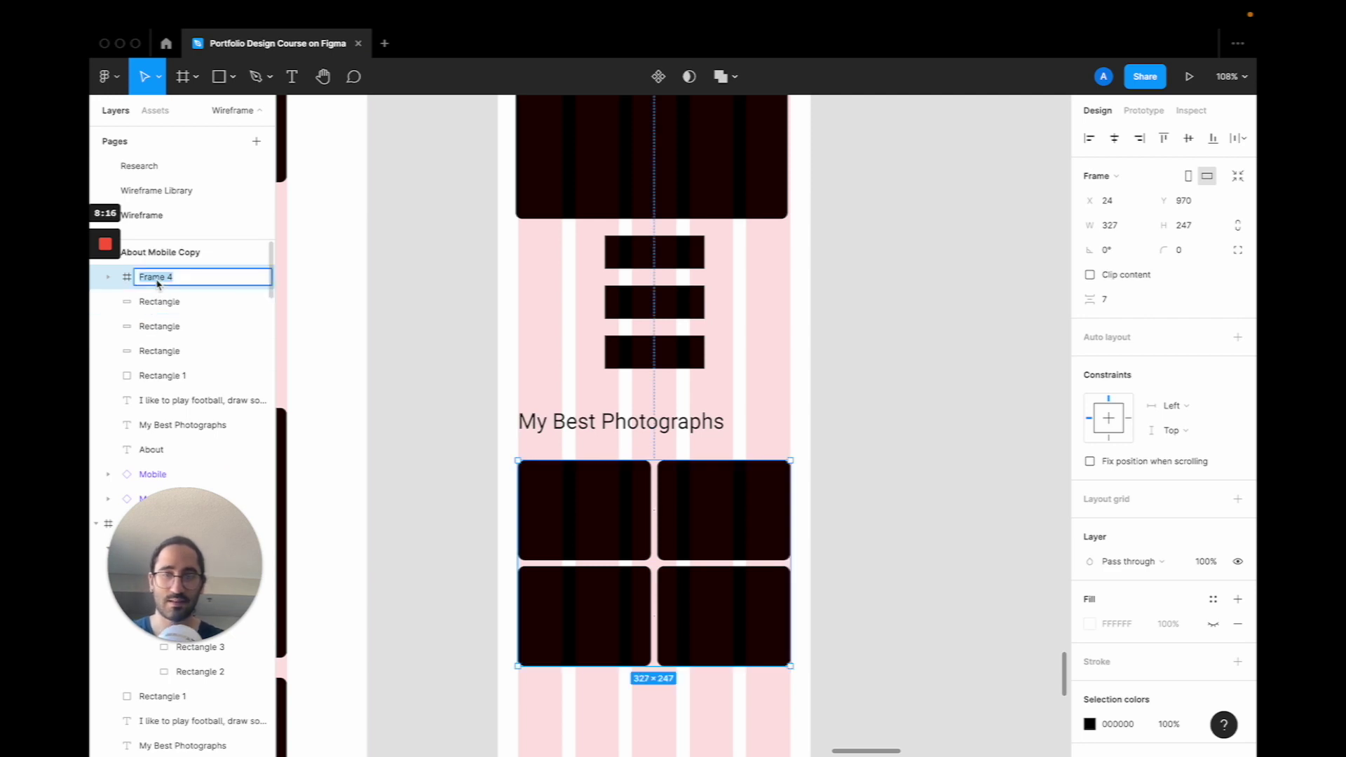
pyautogui.press('Return')
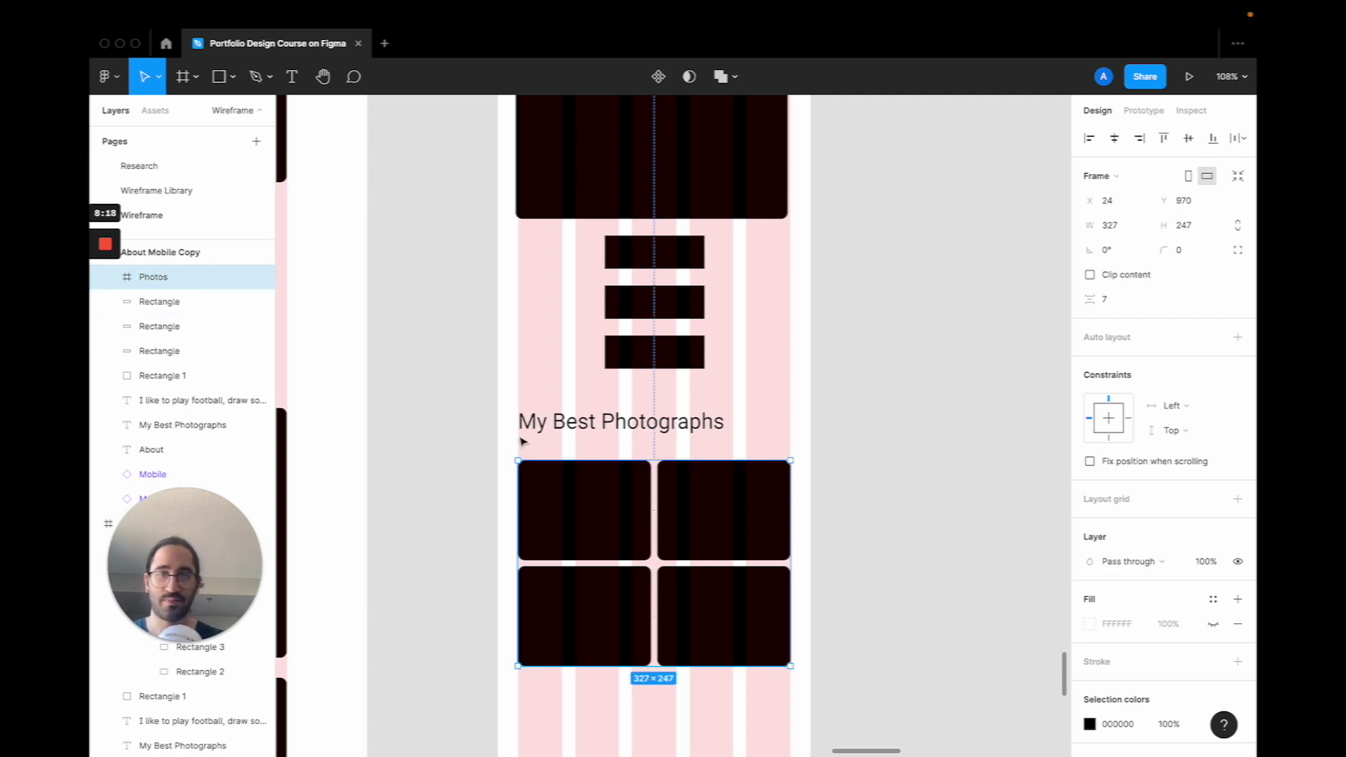
# Hide the layout grids and reduce the About Mobile Copy frame's height to 1664 so the footer sits closer beneath the photo gallery.
pyautogui.scroll(-10, 675, 457)
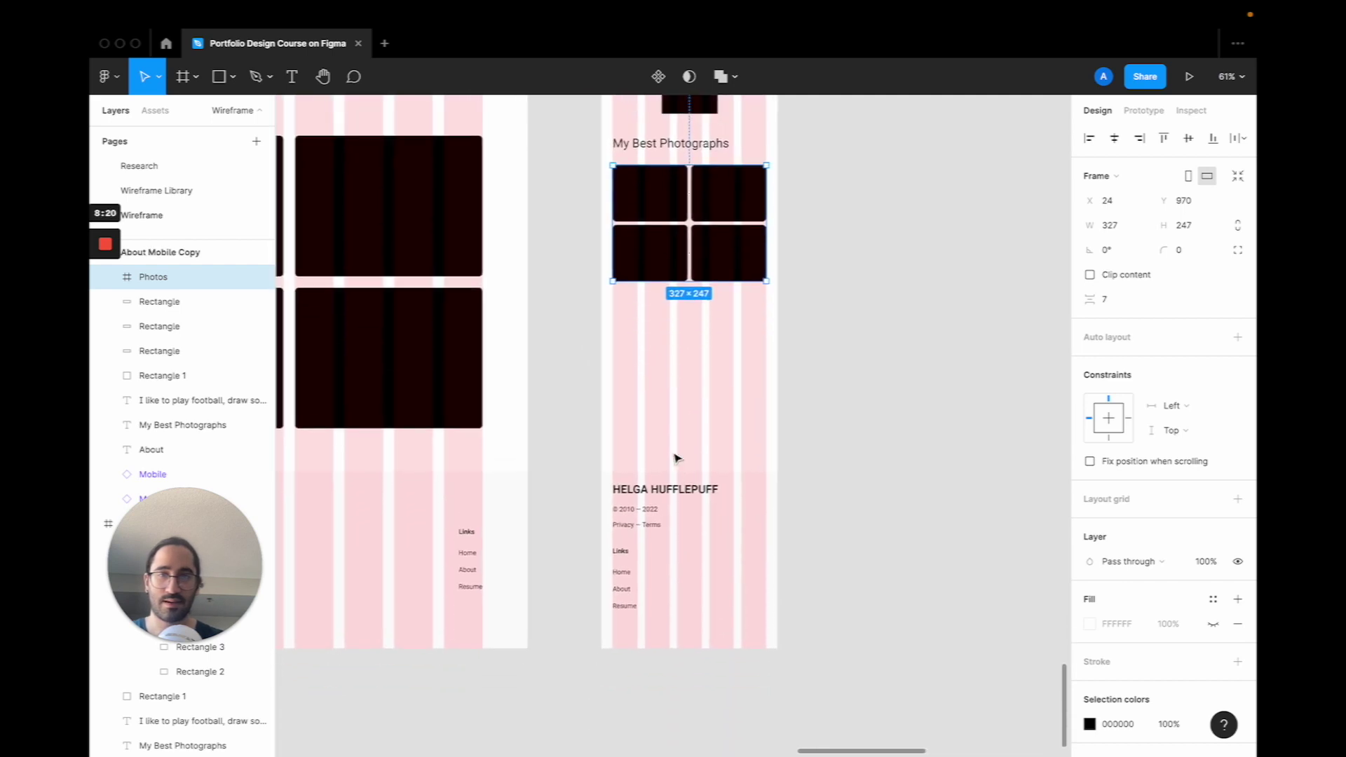
pyautogui.scroll(5, 675, 458)
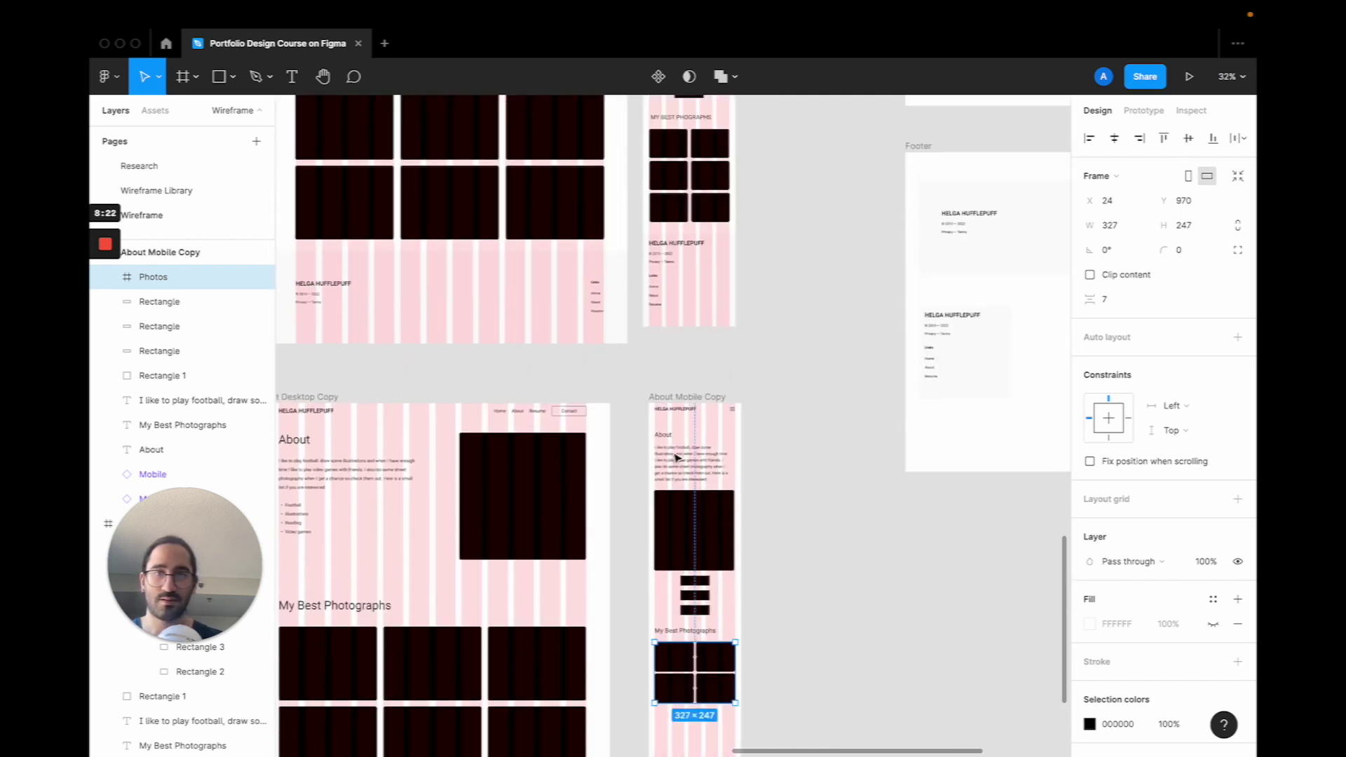
pyautogui.click(672, 397)
pyautogui.click(1207, 221)
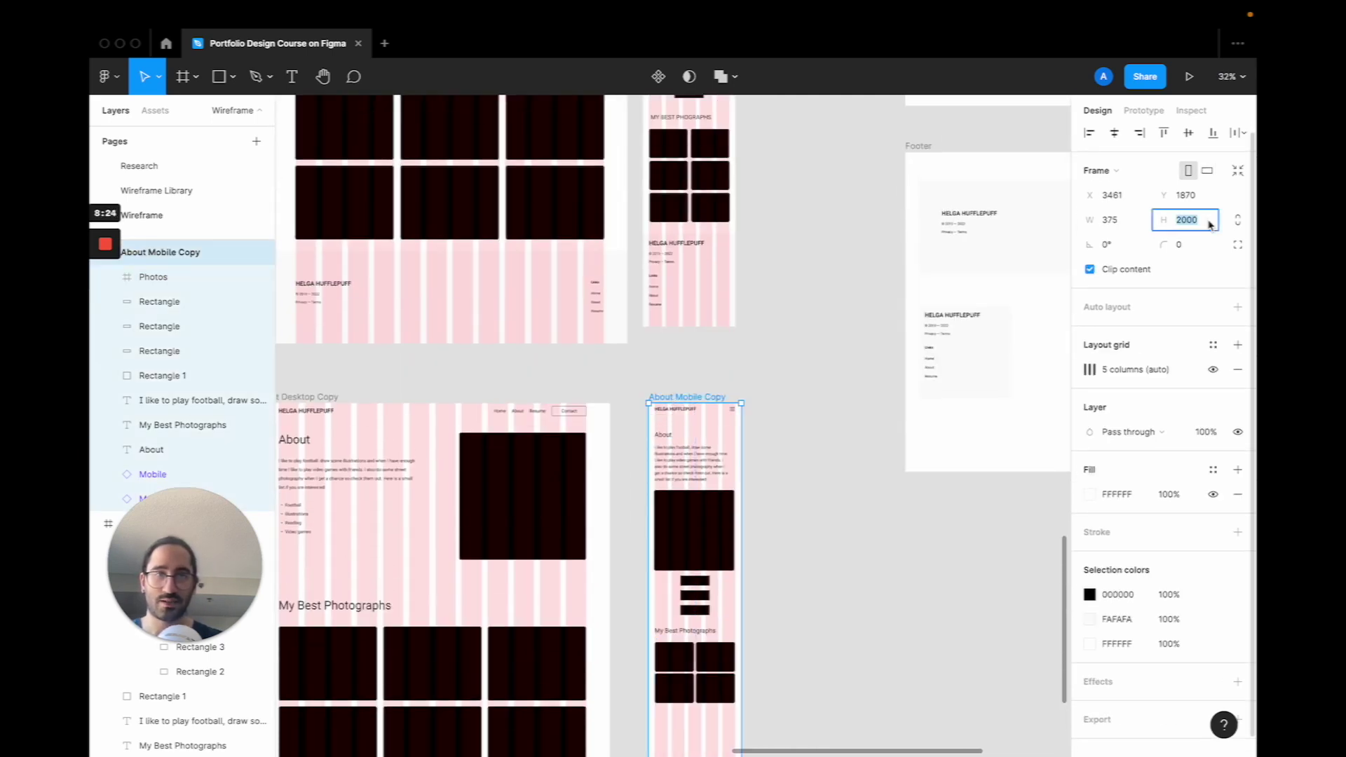
pyautogui.scroll(-1, 1208, 222)
pyautogui.scroll(-6, 925, 388)
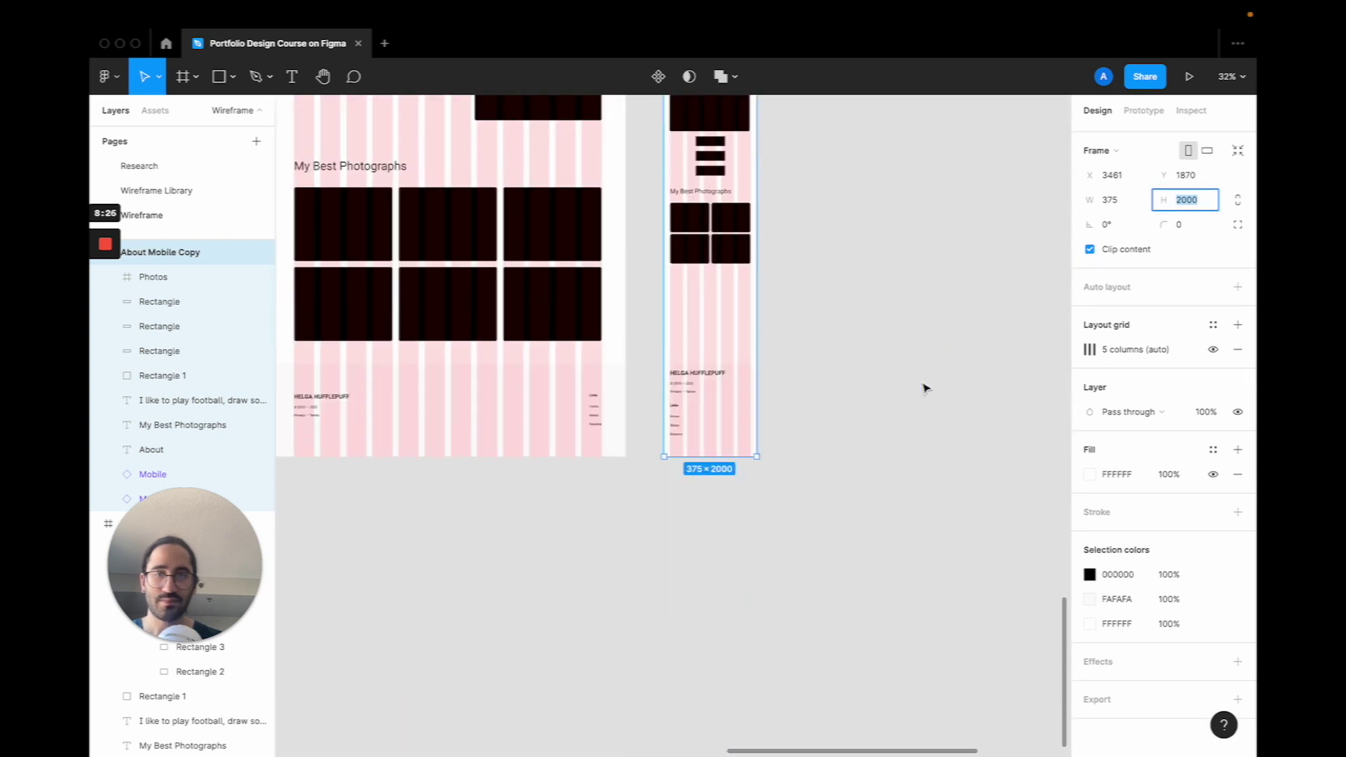
pyautogui.scroll(2, 868, 396)
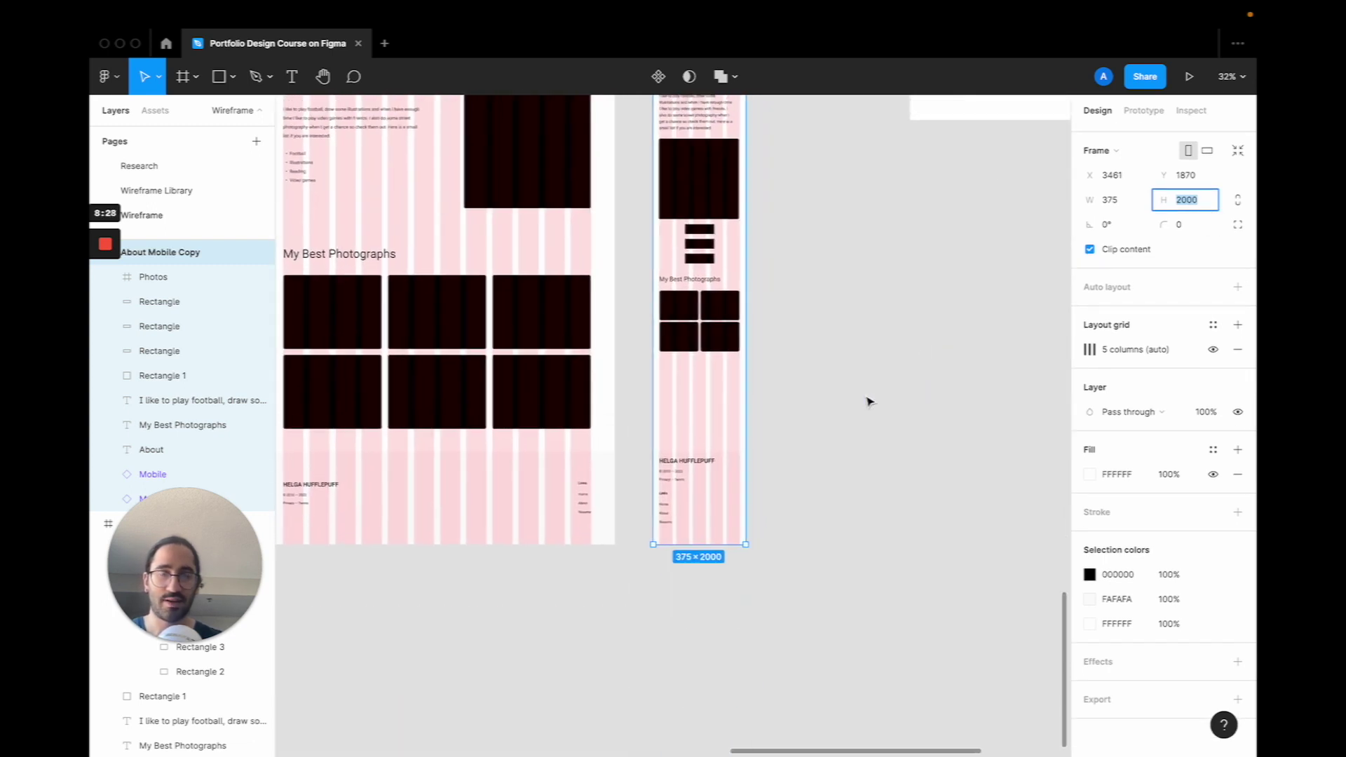
pyautogui.hotkey('ctrl', 'g')
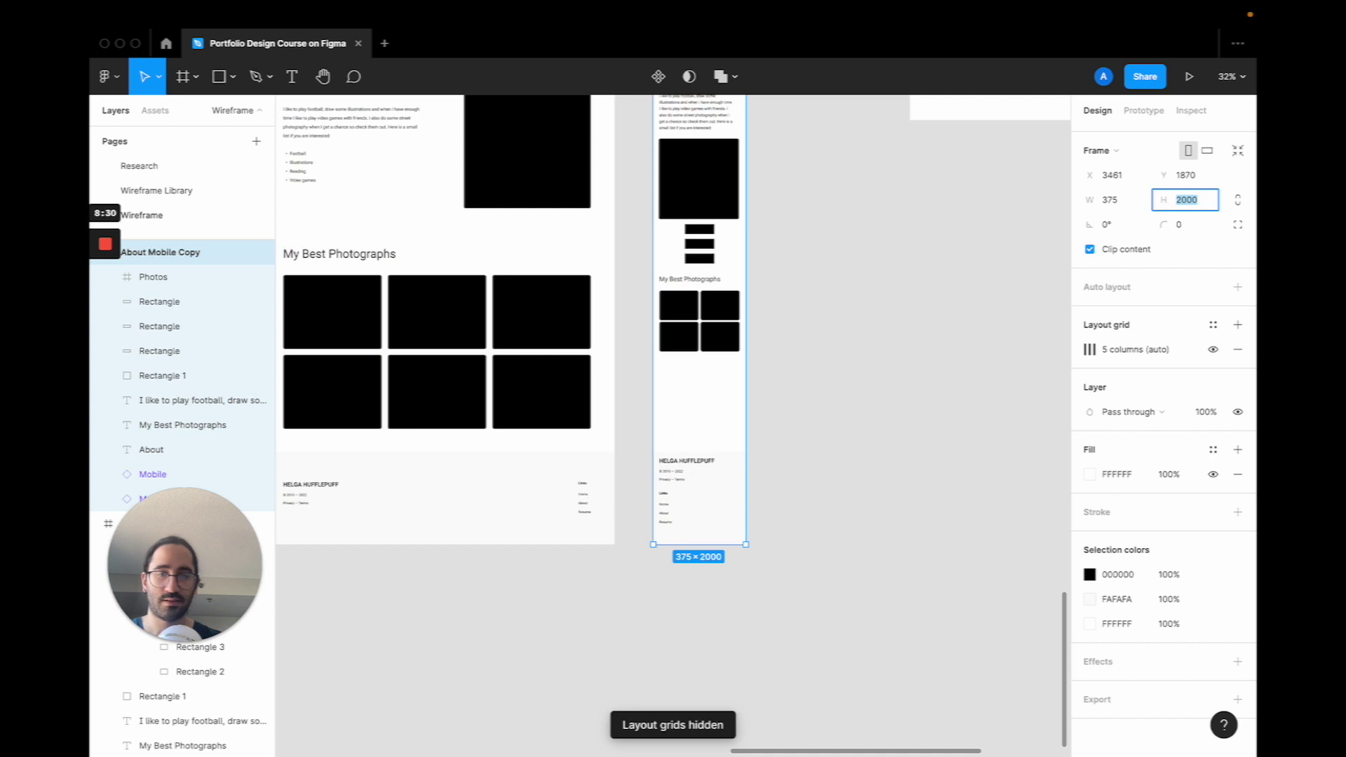
pyautogui.scroll(1, 673, 351)
pyautogui.press('Down')
pyautogui.press('Down')
pyautogui.press('Down')
pyautogui.press('Down')
pyautogui.press('Down')
pyautogui.press('Down')
pyautogui.press('Down')
pyautogui.press('Down')
pyautogui.press('Down')
pyautogui.press('Down')
pyautogui.press('Down')
pyautogui.press('Down')
pyautogui.press('Down')
pyautogui.press('Down')
pyautogui.press('Down')
pyautogui.press('Down')
pyautogui.press('Down')
pyautogui.press('Down')
pyautogui.press('Down')
pyautogui.press('Down')
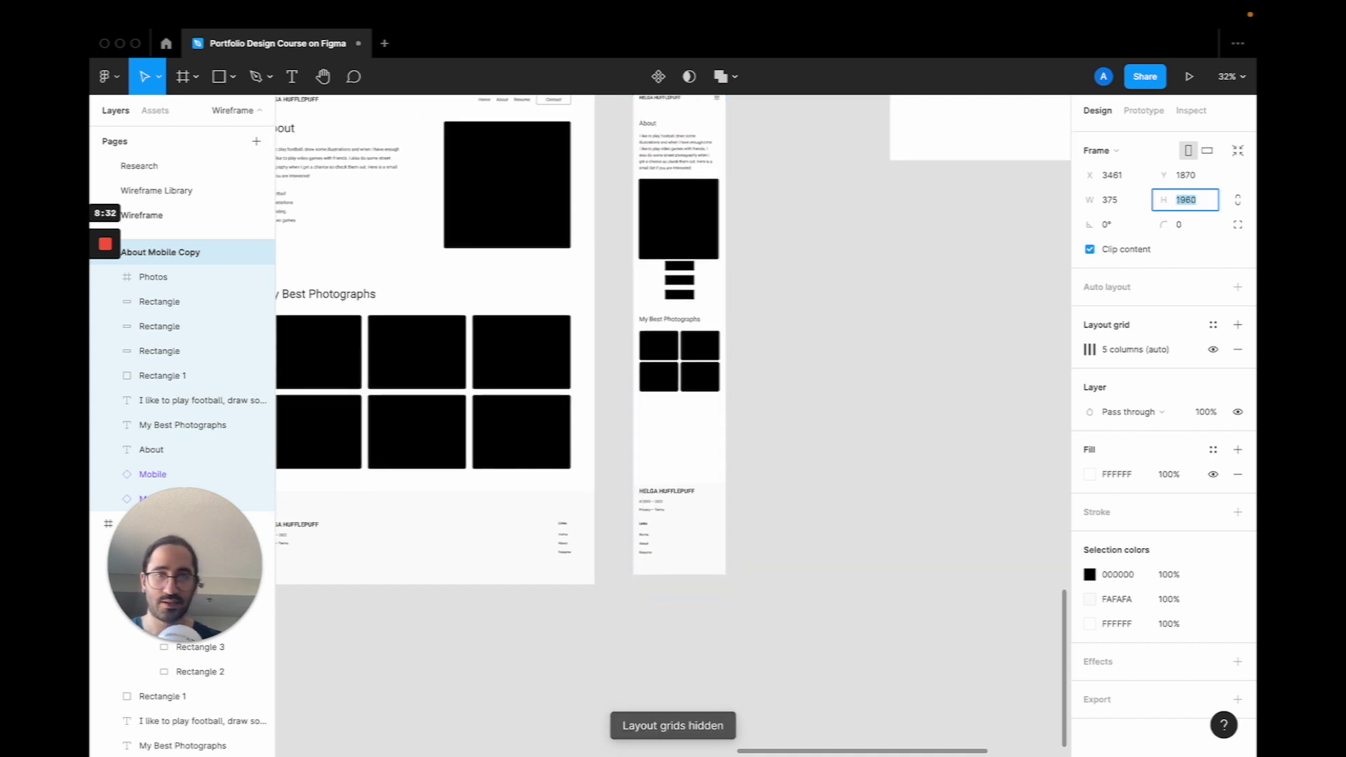
pyautogui.press('Down')
pyautogui.press('Down')
pyautogui.press('Down')
pyautogui.press('Down')
pyautogui.press('Down')
pyautogui.press('Down')
pyautogui.press('Down')
pyautogui.press('Down')
pyautogui.press('Down')
pyautogui.press('Down')
pyautogui.press('Down')
pyautogui.press('Down')
pyautogui.press('Down')
pyautogui.press('Down')
pyautogui.press('Down')
pyautogui.press('Down')
pyautogui.press('Down')
pyautogui.press('Down')
pyautogui.press('Down')
pyautogui.press('Down')
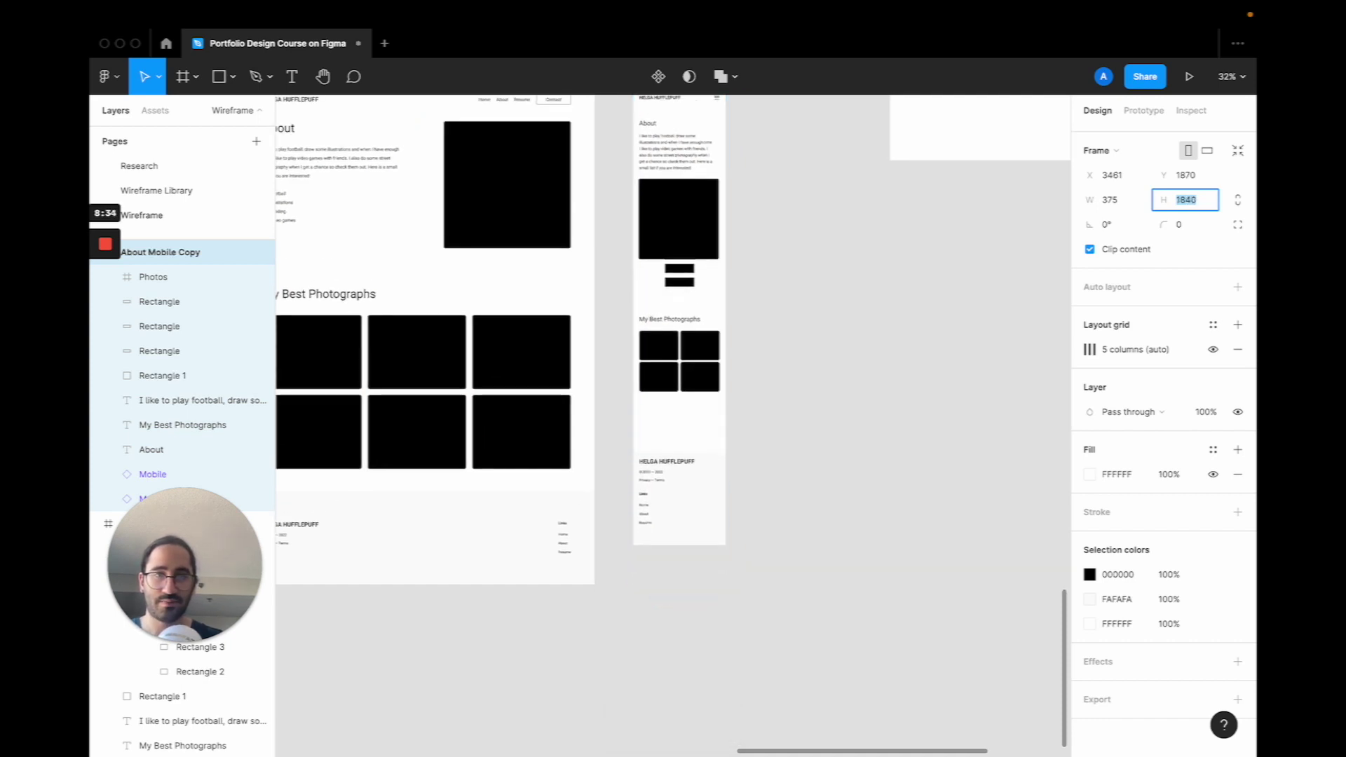
pyautogui.press('Down')
pyautogui.press('Down')
pyautogui.press('Down')
pyautogui.press('Down')
pyautogui.press('Down')
pyautogui.press('Down')
pyautogui.press('Down')
pyautogui.press('Down')
pyautogui.press('Down')
pyautogui.press('Down')
pyautogui.press('Down')
pyautogui.press('Down')
pyautogui.press('Down')
pyautogui.press('Down')
pyautogui.press('Down')
pyautogui.press('Down')
pyautogui.press('Down')
pyautogui.press('Down')
pyautogui.press('Down')
pyautogui.press('Down')
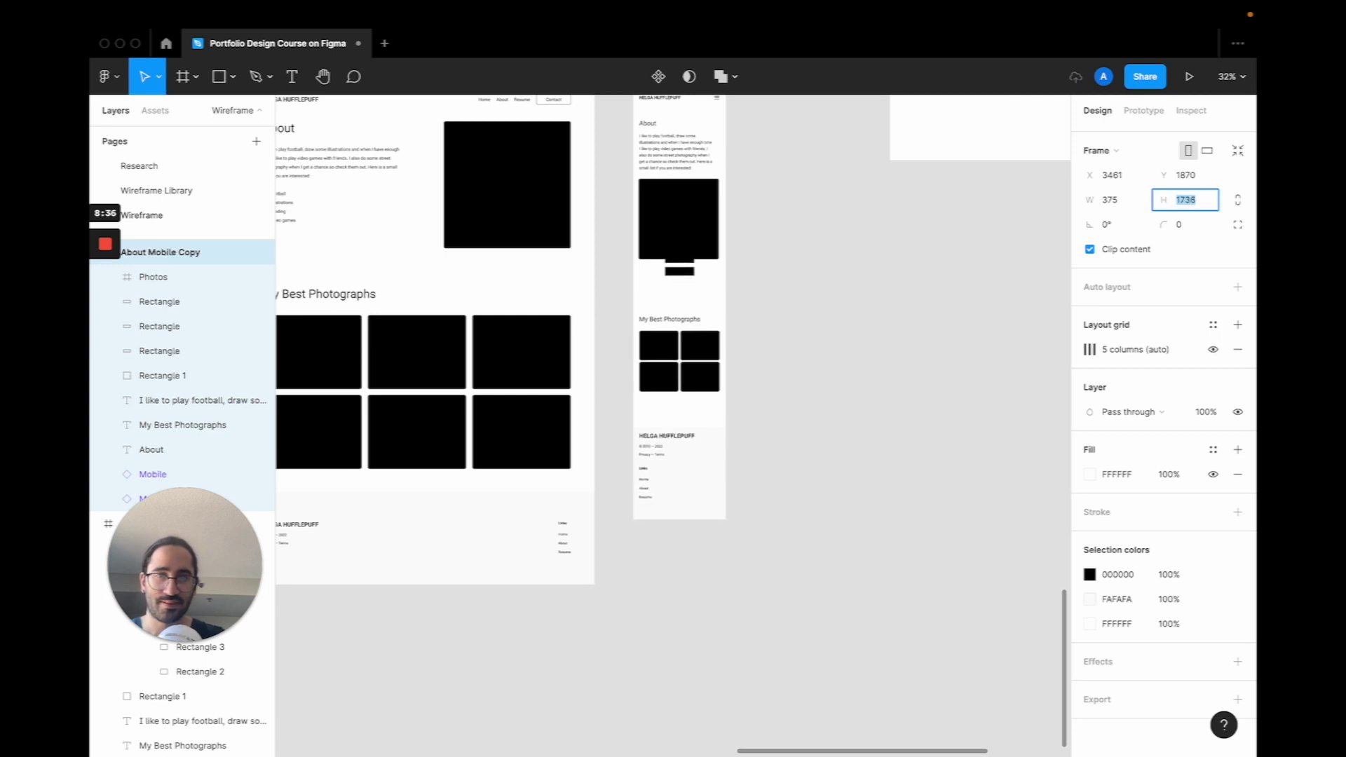
pyautogui.press('Down')
pyautogui.press('Down')
pyautogui.press('Down')
pyautogui.press('Down')
pyautogui.press('Down')
pyautogui.press('Down')
pyautogui.press('Down')
pyautogui.press('Down')
pyautogui.press('Down')
pyautogui.press('Down')
pyautogui.press('Down')
pyautogui.press('Down')
pyautogui.press('Down')
pyautogui.press('Down')
pyautogui.press('Down')
pyautogui.press('Down')
pyautogui.press('Down')
pyautogui.press('Down')
pyautogui.press('Down')
pyautogui.press('Down')
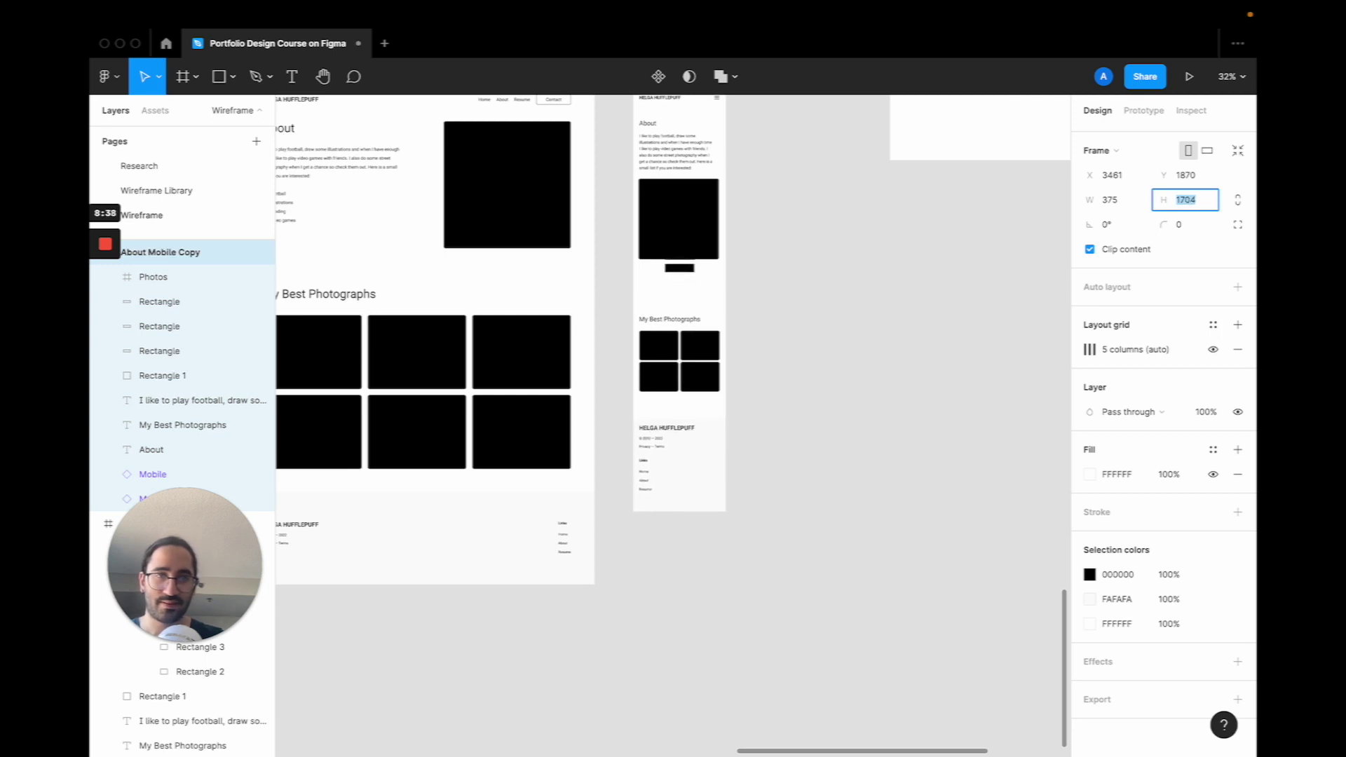
pyautogui.press('Down')
pyautogui.press('Down')
pyautogui.press('Down')
pyautogui.press('Down')
pyautogui.press('Down')
pyautogui.press('Down')
pyautogui.press('Down')
pyautogui.press('Down')
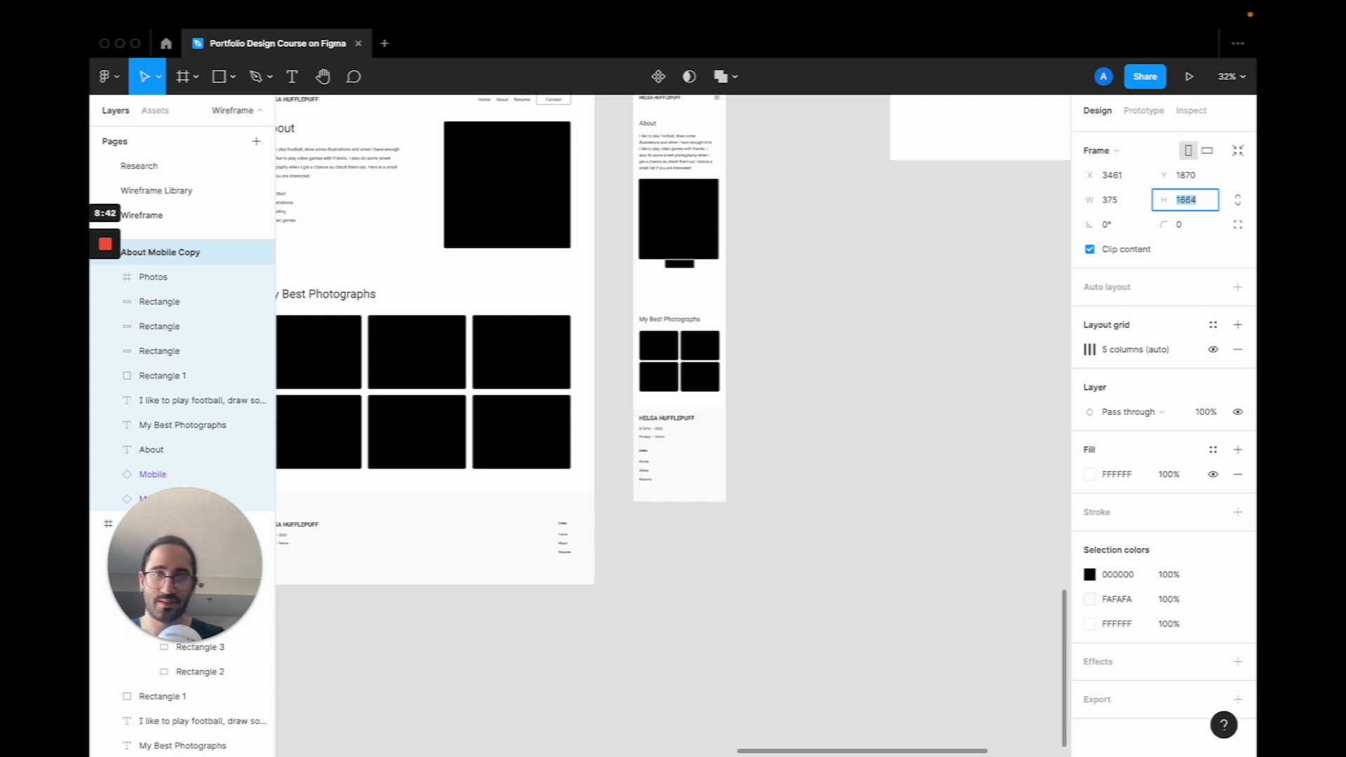
pyautogui.click(642, 452)
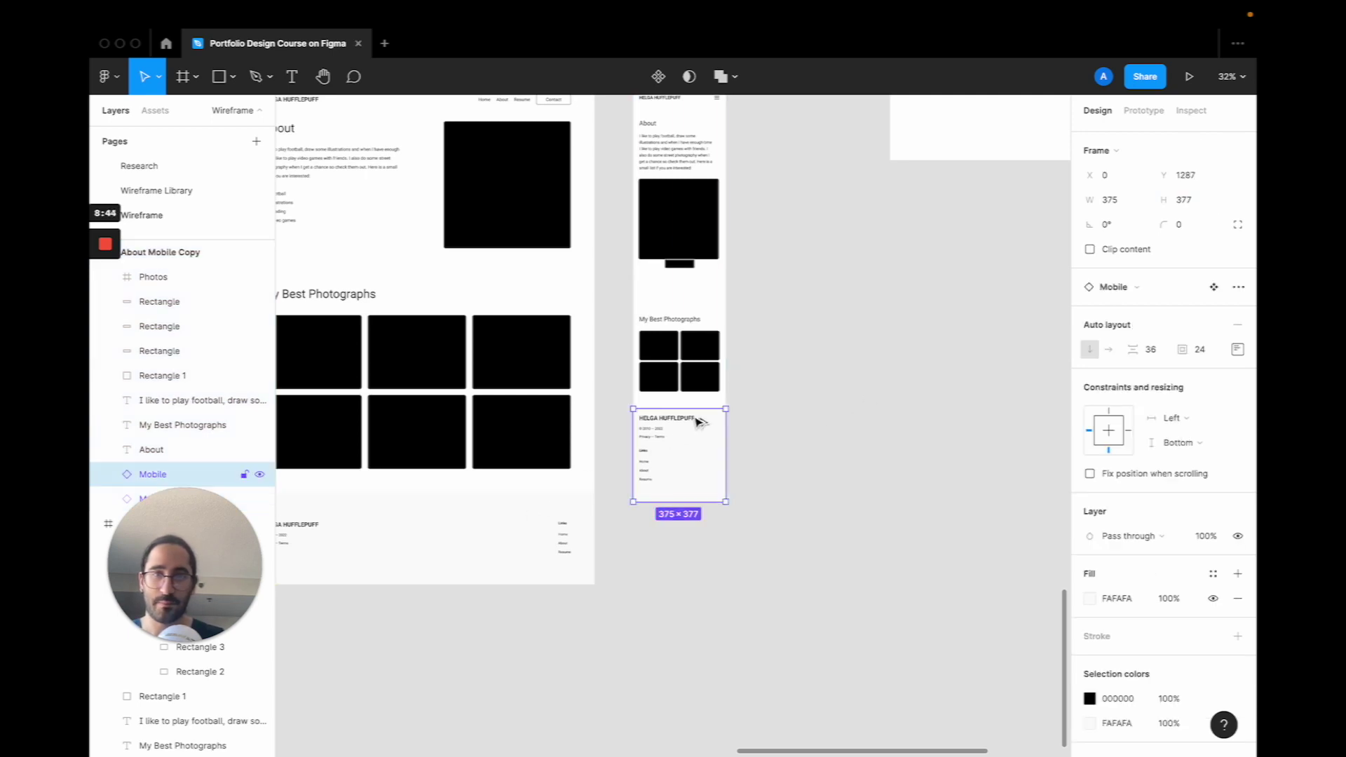
pyautogui.scroll(3, 800, 458)
pyautogui.click(800, 457)
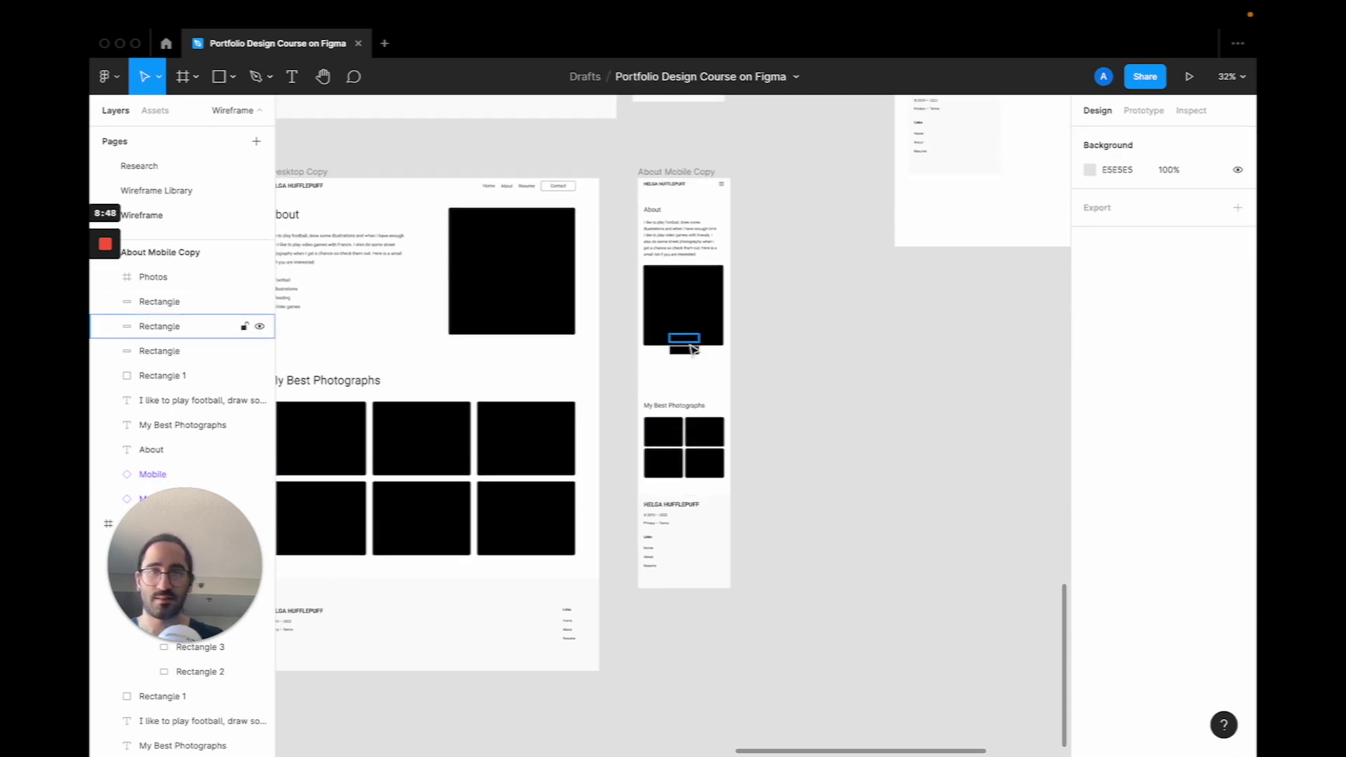
# Move the three small stacked rectangles together down below the large image placeholder in About Mobile Copy, at X 125.
pyautogui.click(687, 321)
pyautogui.scroll(10, 687, 321)
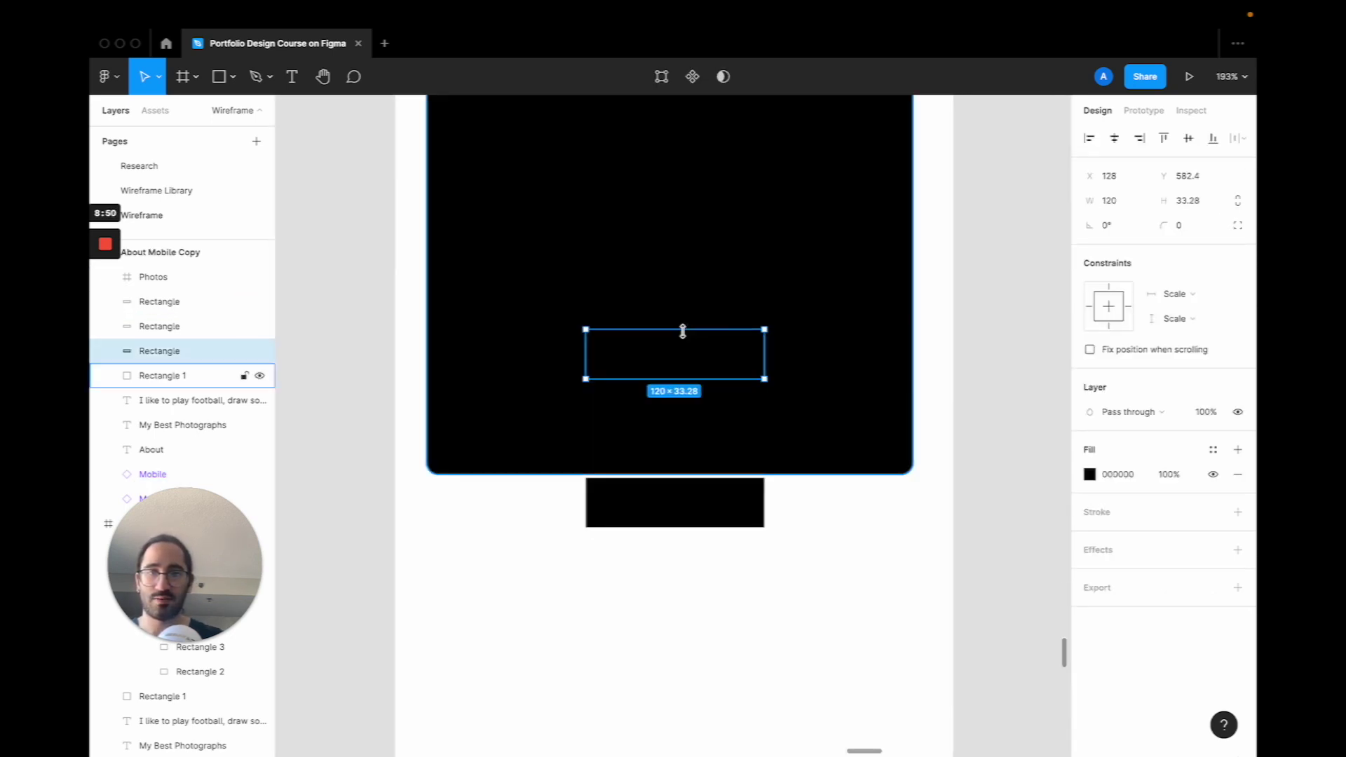
pyautogui.keyDown('shift'); pyautogui.click(649, 442); pyautogui.keyUp('shift')
pyautogui.keyDown('shift'); pyautogui.click(650, 503); pyautogui.keyUp('shift')
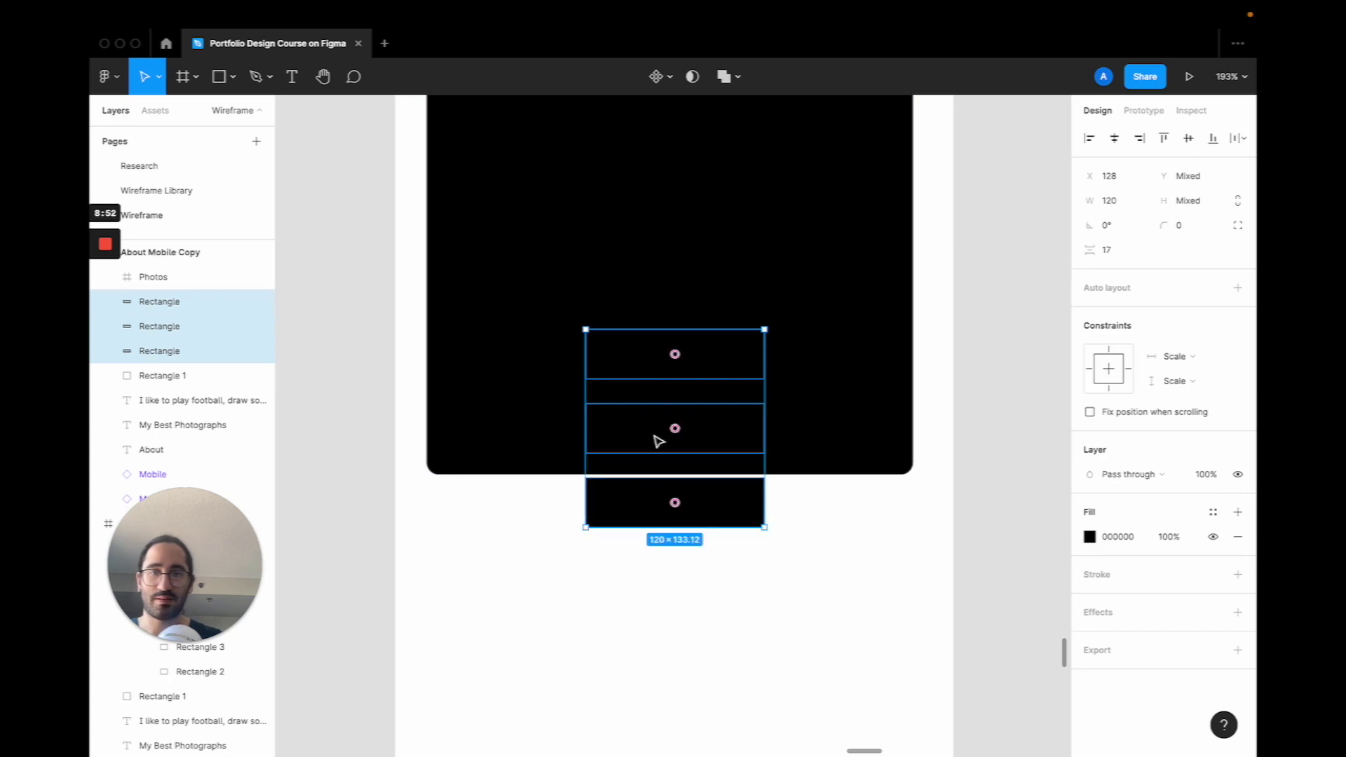
pyautogui.moveTo(657, 440); pyautogui.dragTo(654, 600)
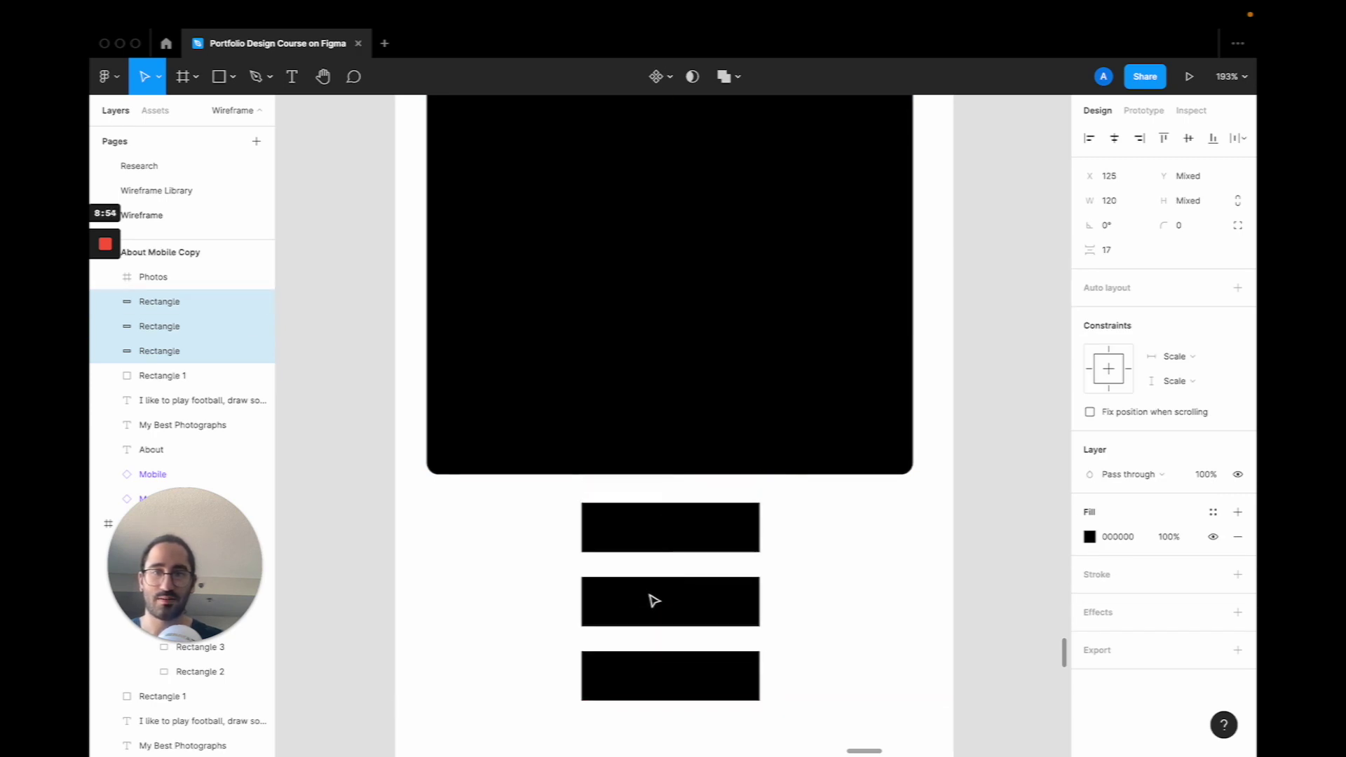
pyautogui.scroll(-10, 654, 600)
pyautogui.click(841, 451)
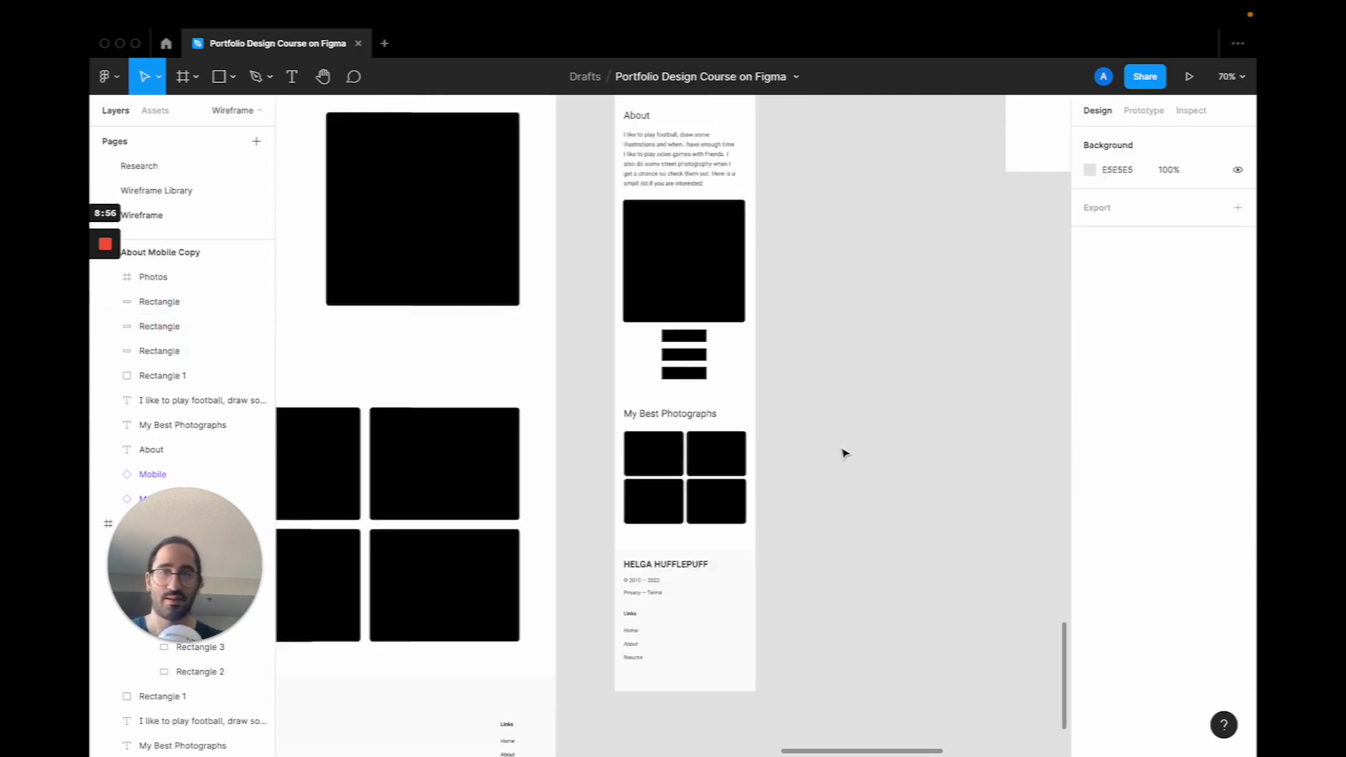
pyautogui.scroll(-4, 843, 452)
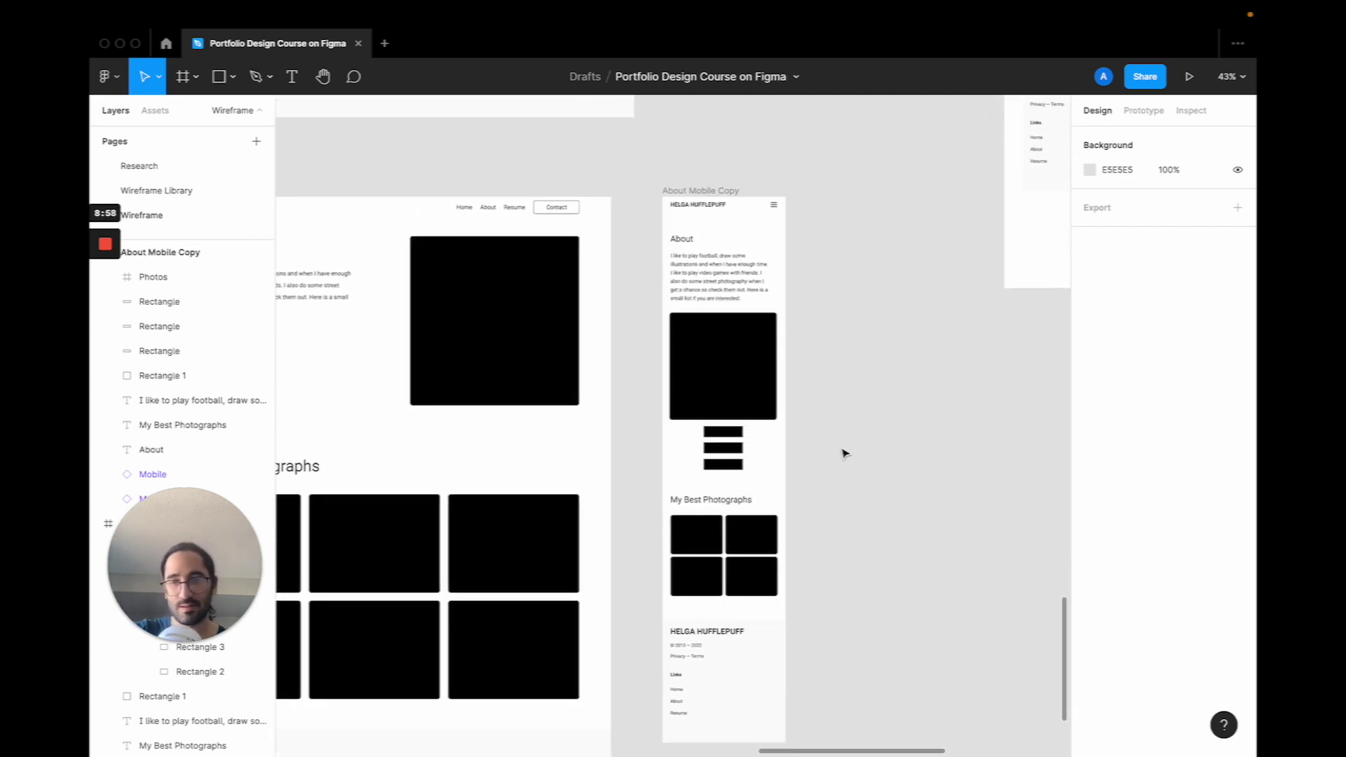
pyautogui.scroll(-2, 841, 436)
pyautogui.hscroll(-2, 841, 436)
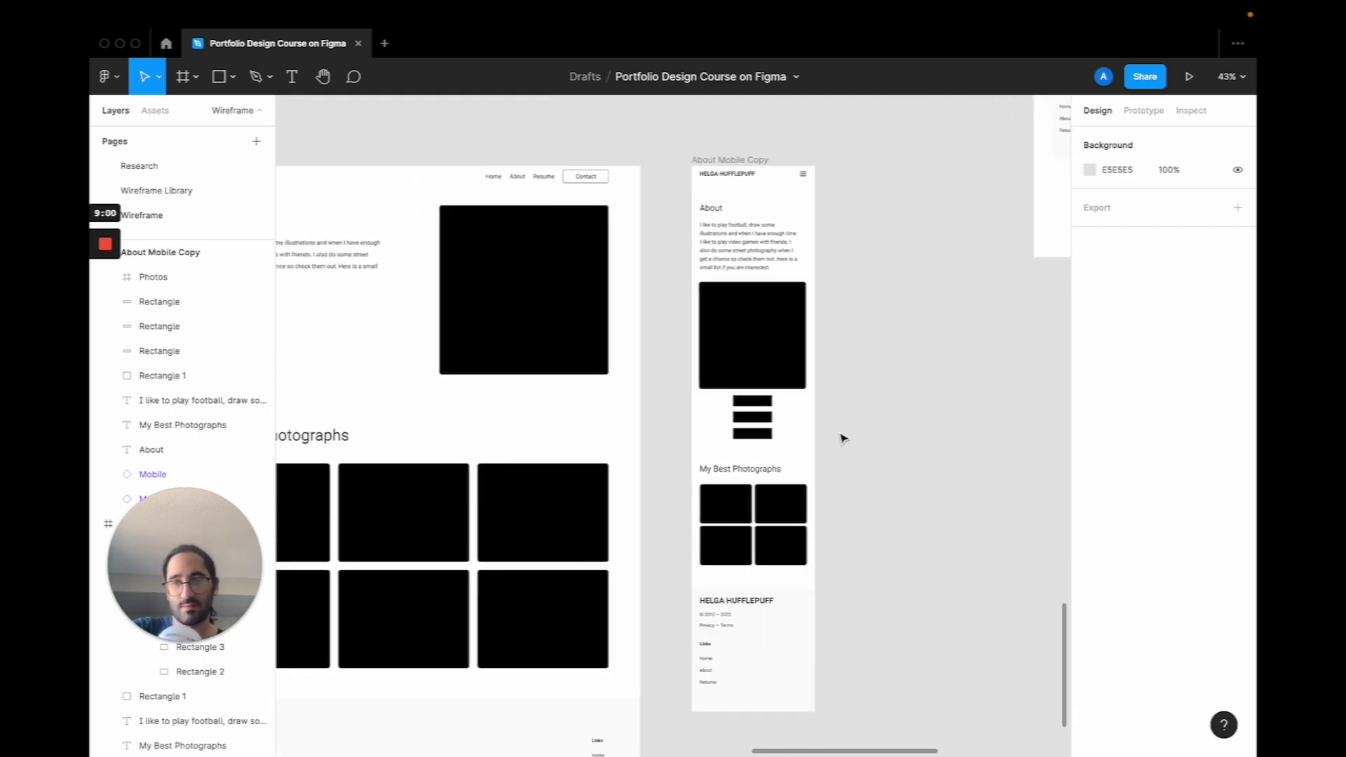
pyautogui.hscroll(-5, 843, 438)
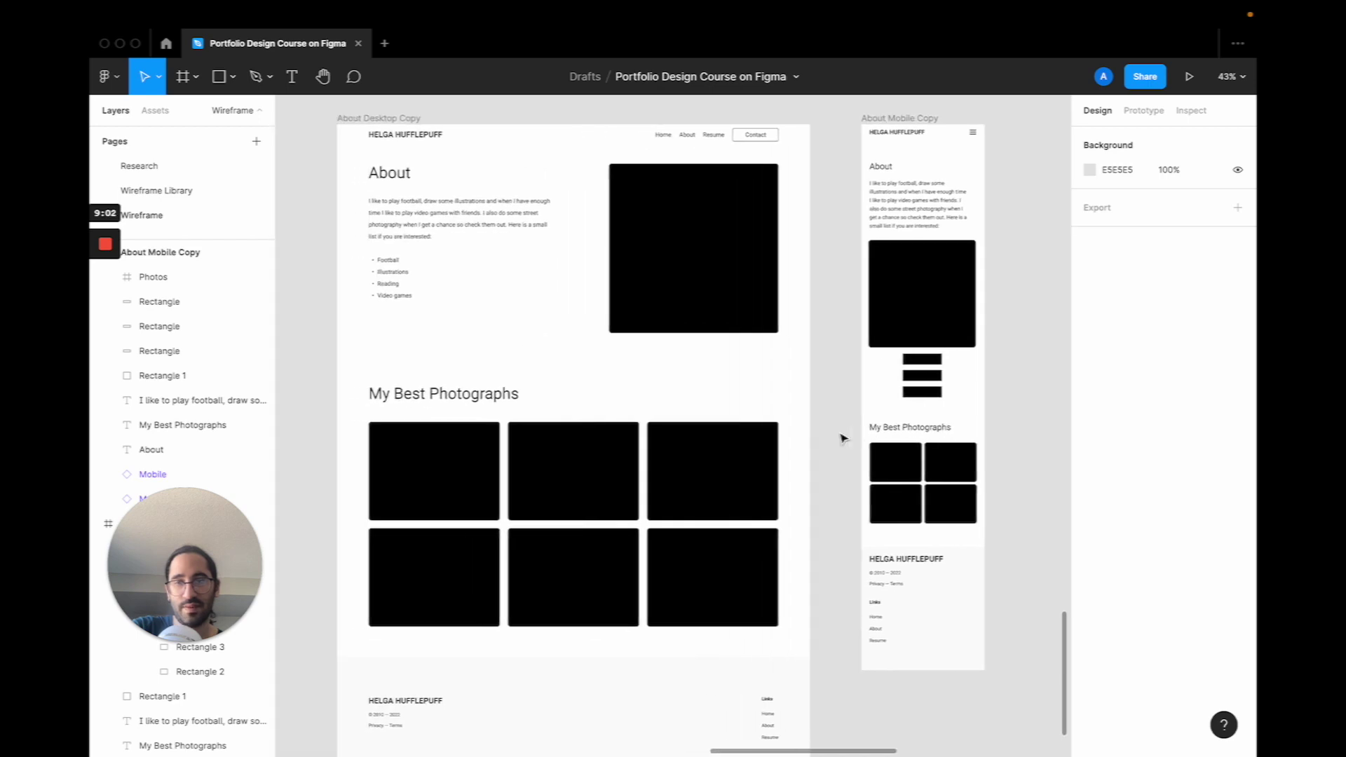
pyautogui.hscroll(2, 843, 438)
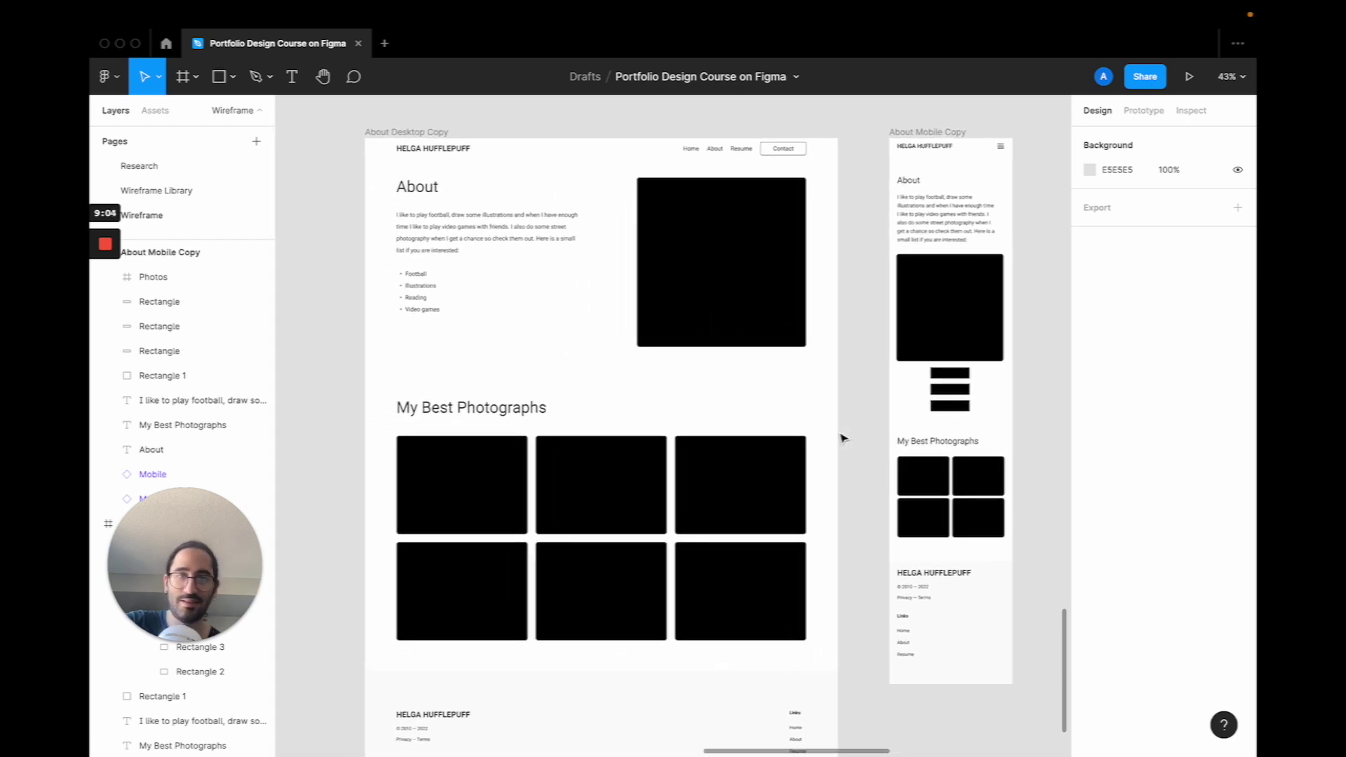